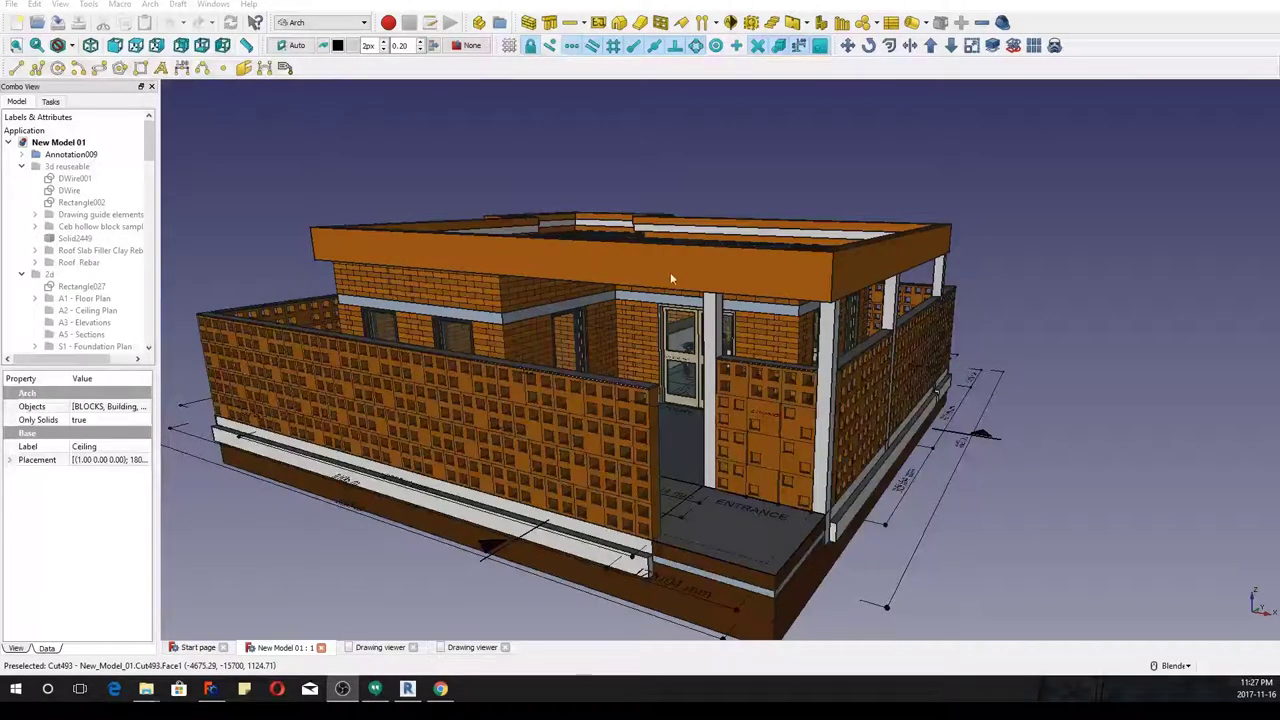
# Examine the house exterior from several angles and inspect the round filler recesses on the underside of the roof slab
pyautogui.moveTo(670, 272); pyautogui.dragTo(698, 384, button='middle')
pyautogui.click(757, 322)
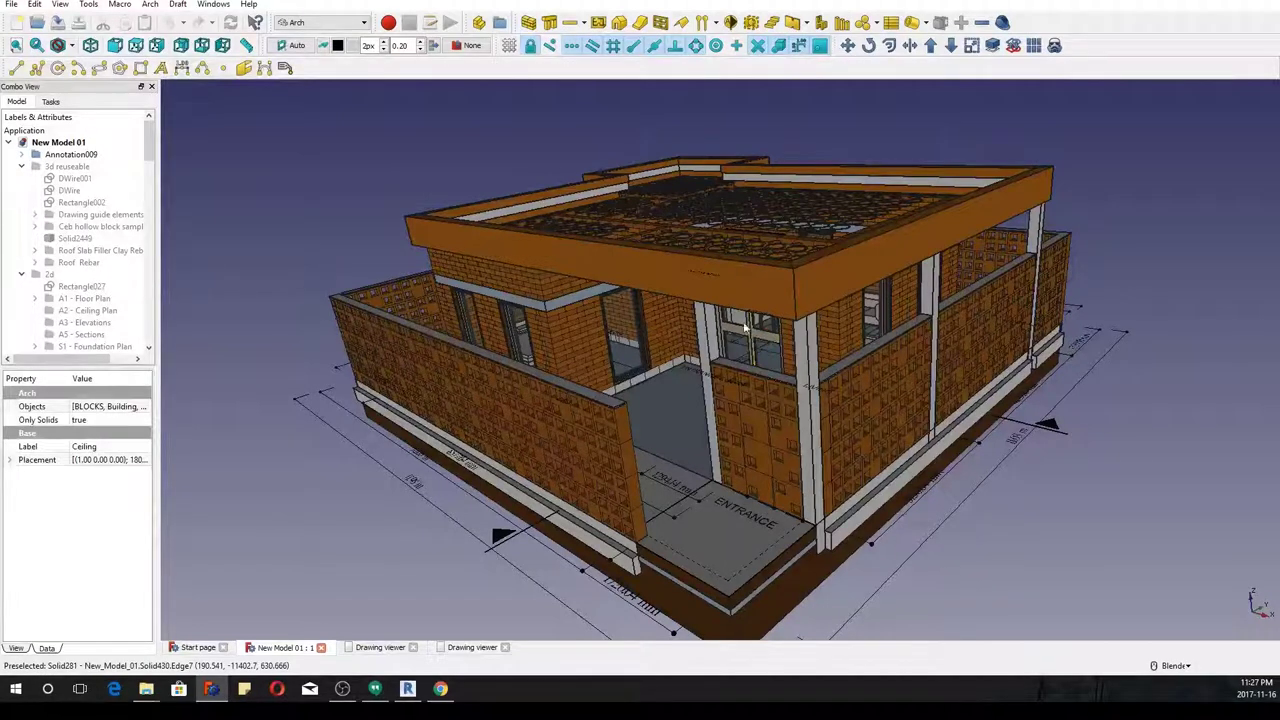
pyautogui.moveTo(627, 405); pyautogui.dragTo(630, 402, button='middle')
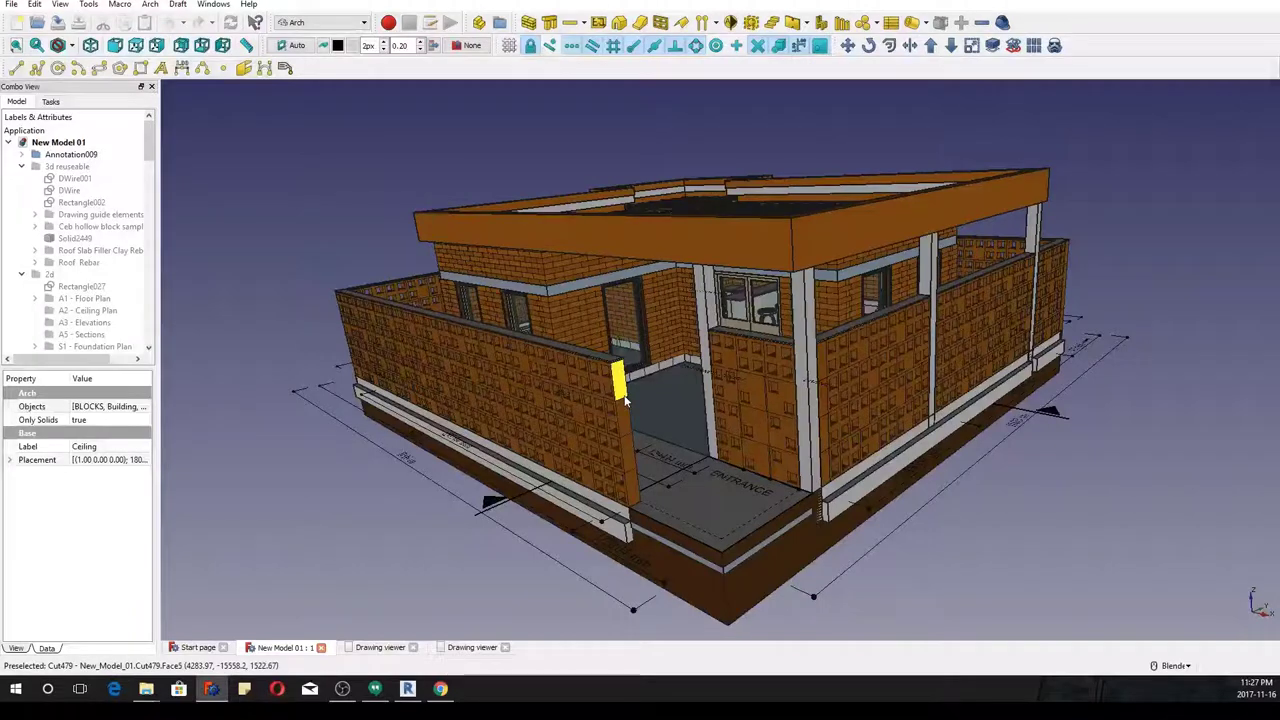
pyautogui.moveTo(688, 305); pyautogui.dragTo(703, 244, button='middle')
pyautogui.scroll(5, 722, 228)
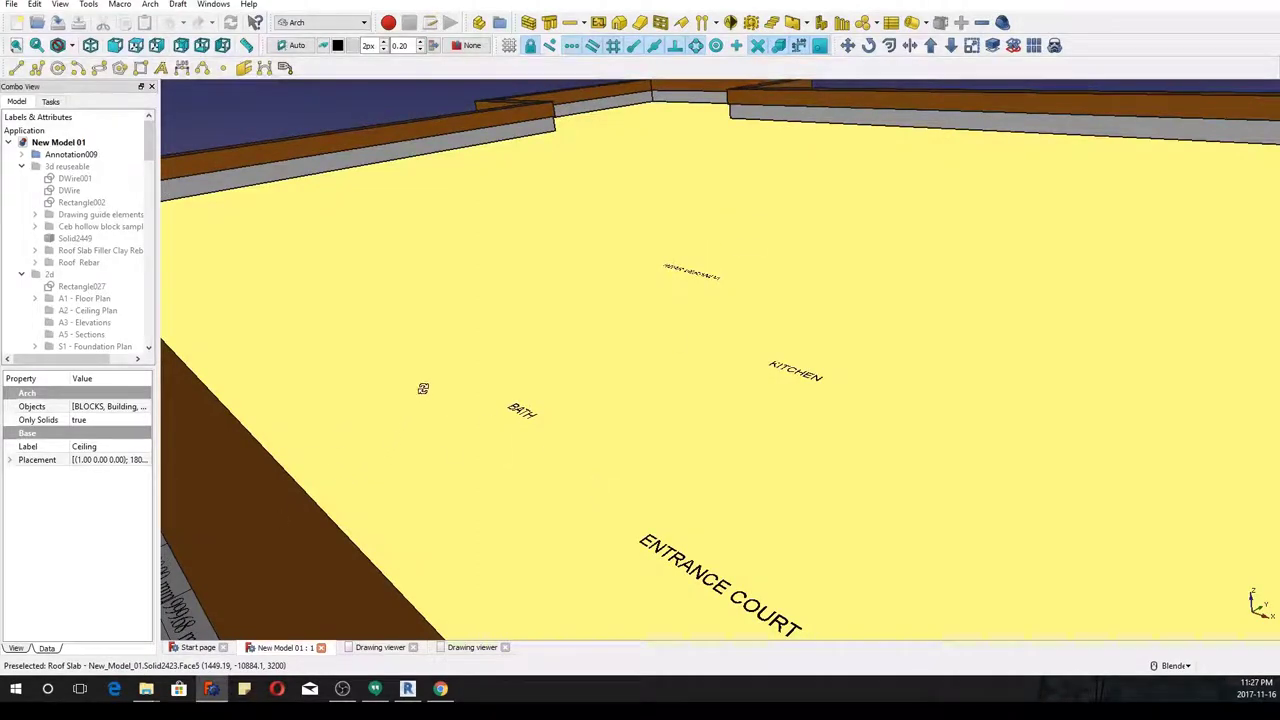
pyautogui.moveTo(423, 389); pyautogui.dragTo(1014, 371, button='middle')
pyautogui.moveTo(1089, 361); pyautogui.dragTo(1011, 356, button='middle')
pyautogui.scroll(3, 436, 453)
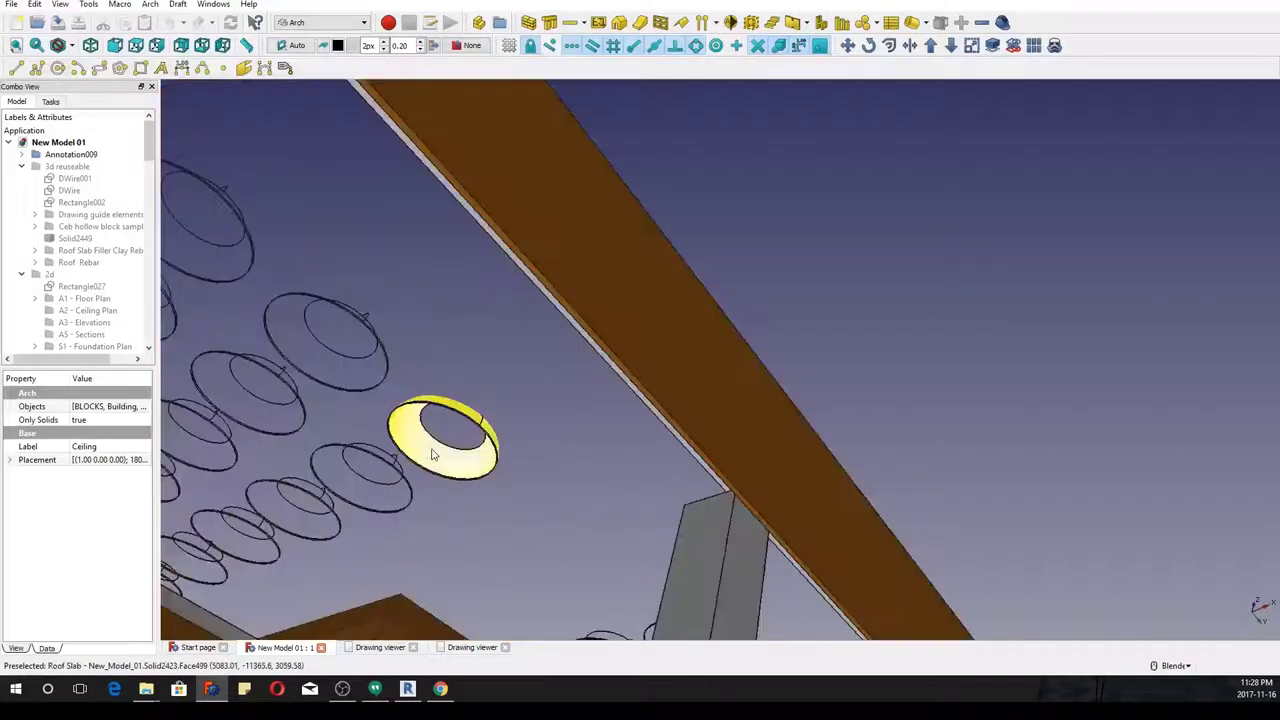
pyautogui.click(412, 450)
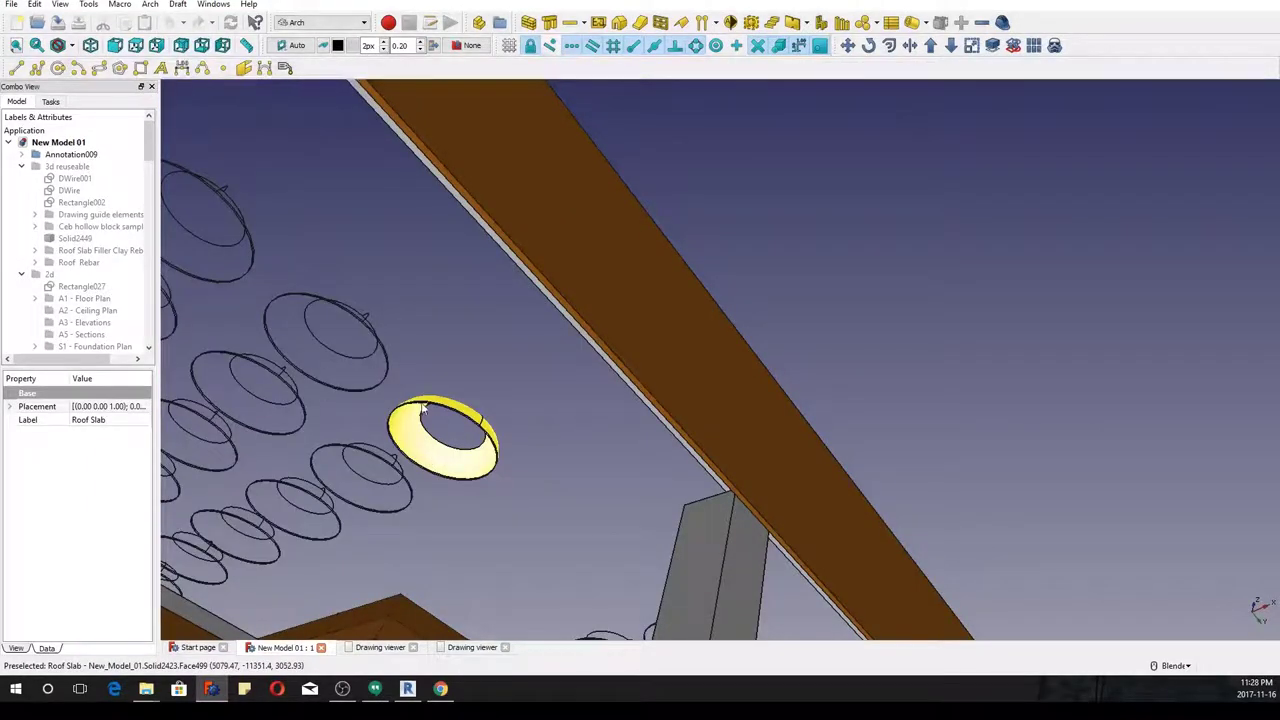
pyautogui.moveTo(510, 404); pyautogui.dragTo(593, 377, button='middle')
pyautogui.scroll(-6, 593, 376)
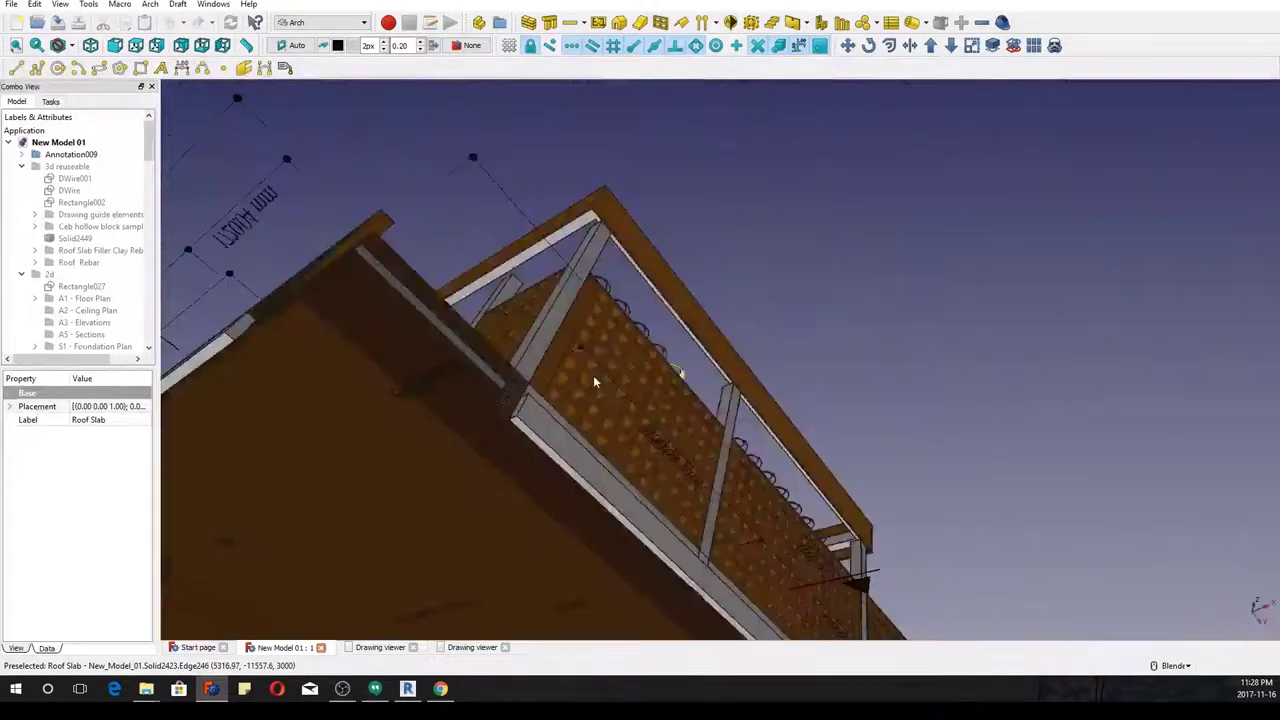
pyautogui.moveTo(582, 423); pyautogui.dragTo(628, 402, button='middle')
pyautogui.scroll(2, 628, 402)
pyautogui.scroll(3, 628, 402)
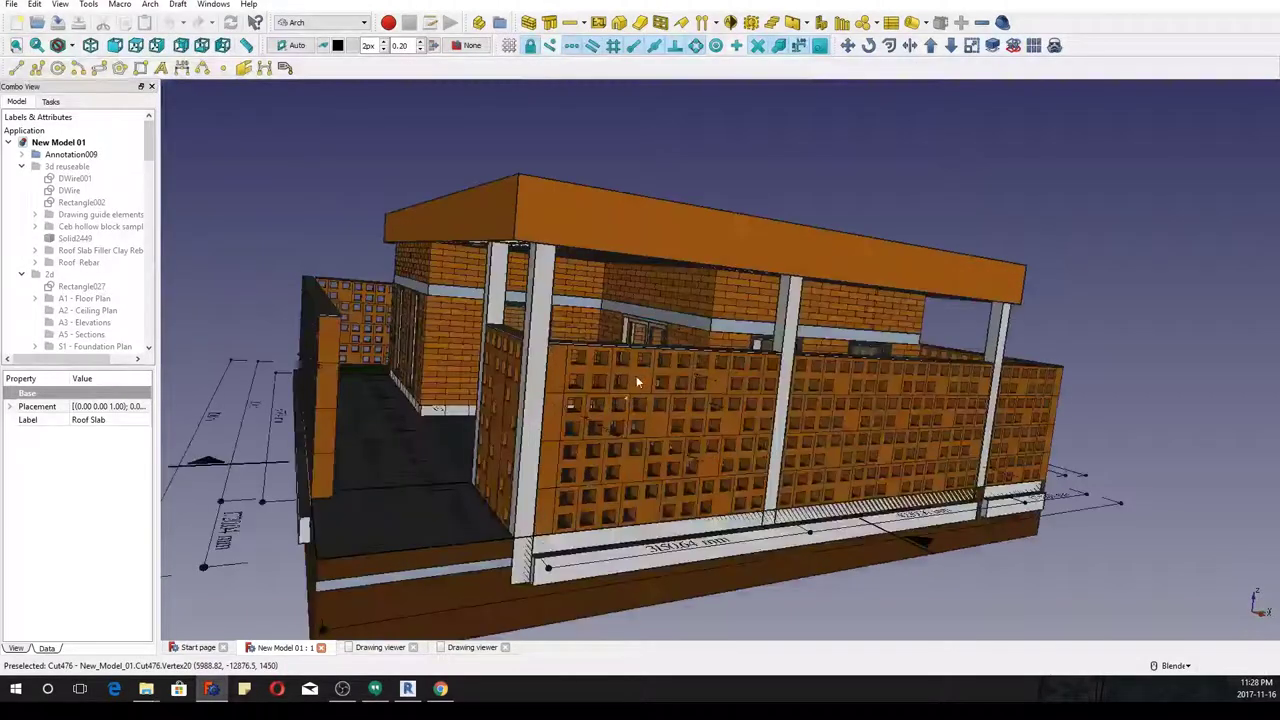
# Hide a single hollow block in the perimeter wall and show it again
pyautogui.click(638, 381)
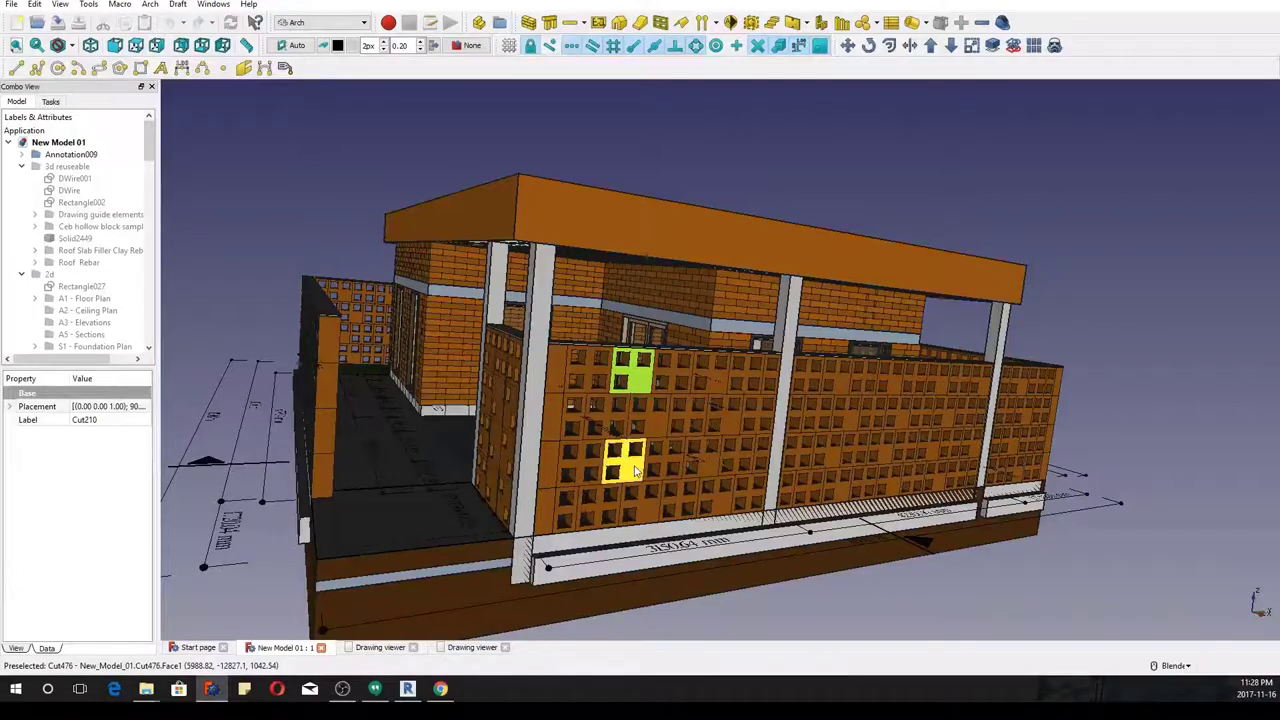
pyautogui.click(634, 464)
pyautogui.press('space')
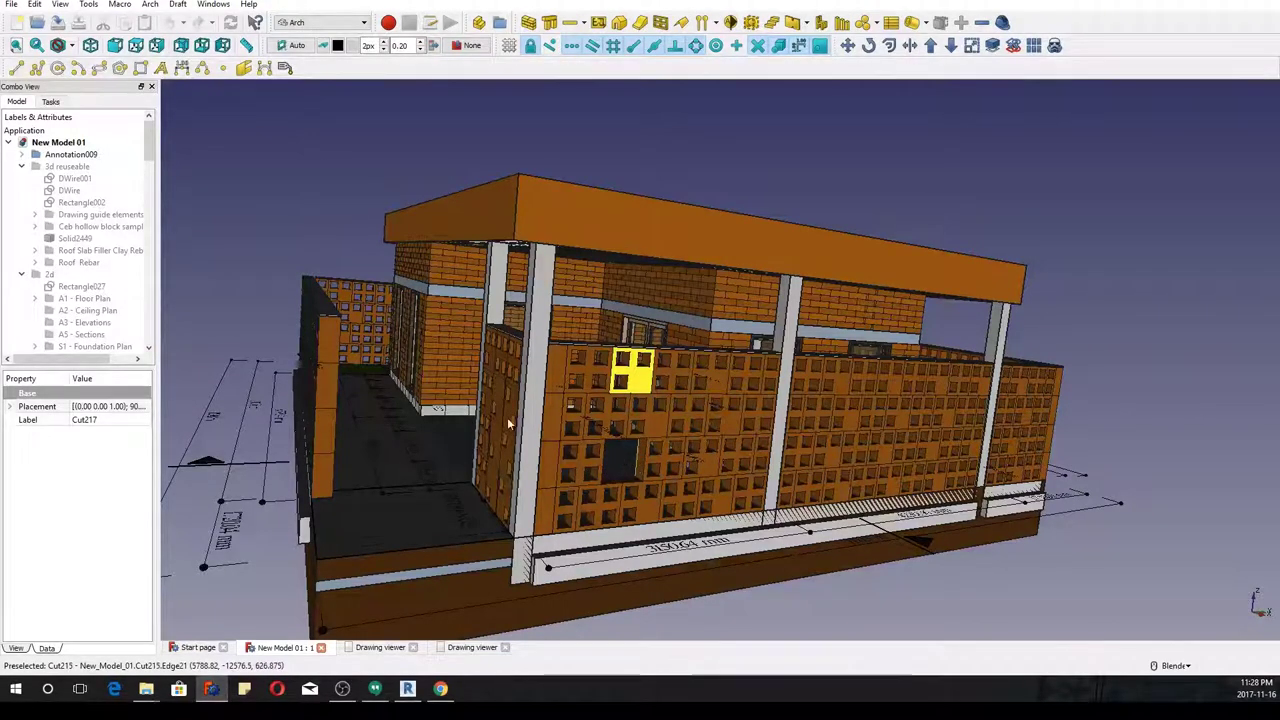
pyautogui.press('space')
# Start the Survey tool and measure the volume of a hollow block in the perimeter wall
pyautogui.moveTo(530, 432); pyautogui.dragTo(580, 388, button='middle')
pyautogui.scroll(3, 552, 459)
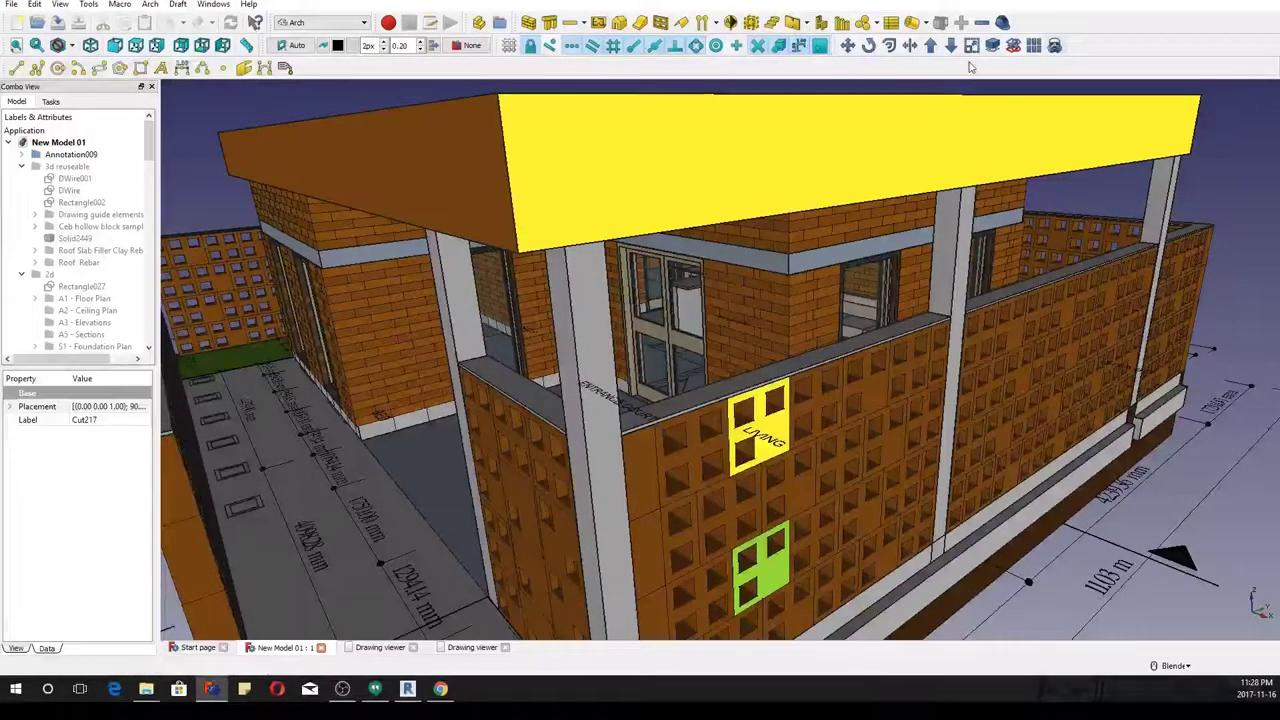
pyautogui.click(1003, 23)
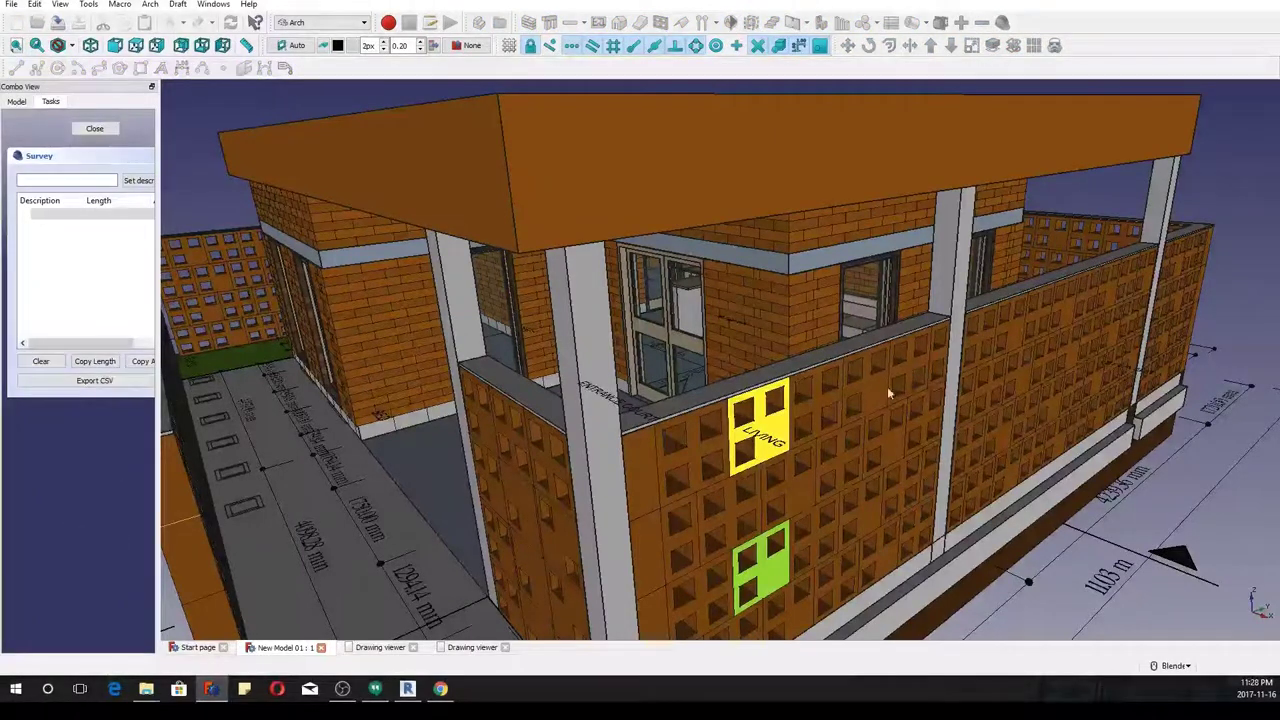
pyautogui.click(870, 390)
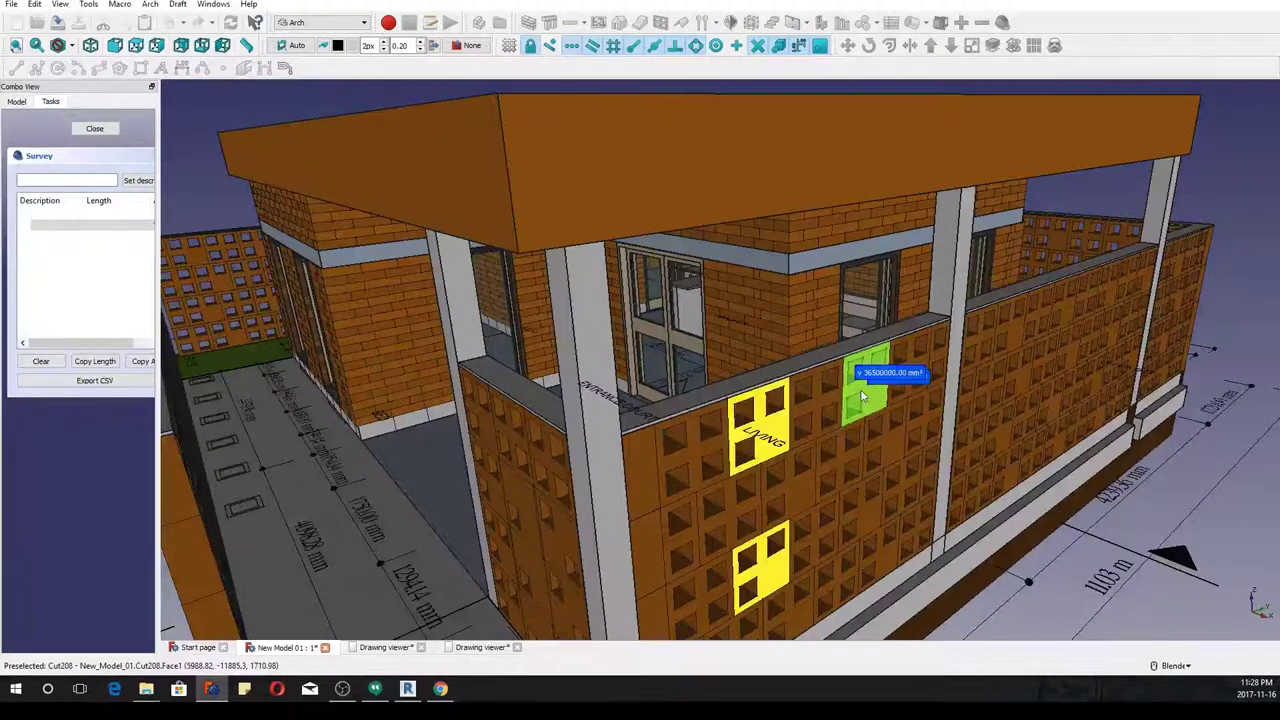
pyautogui.click(871, 381)
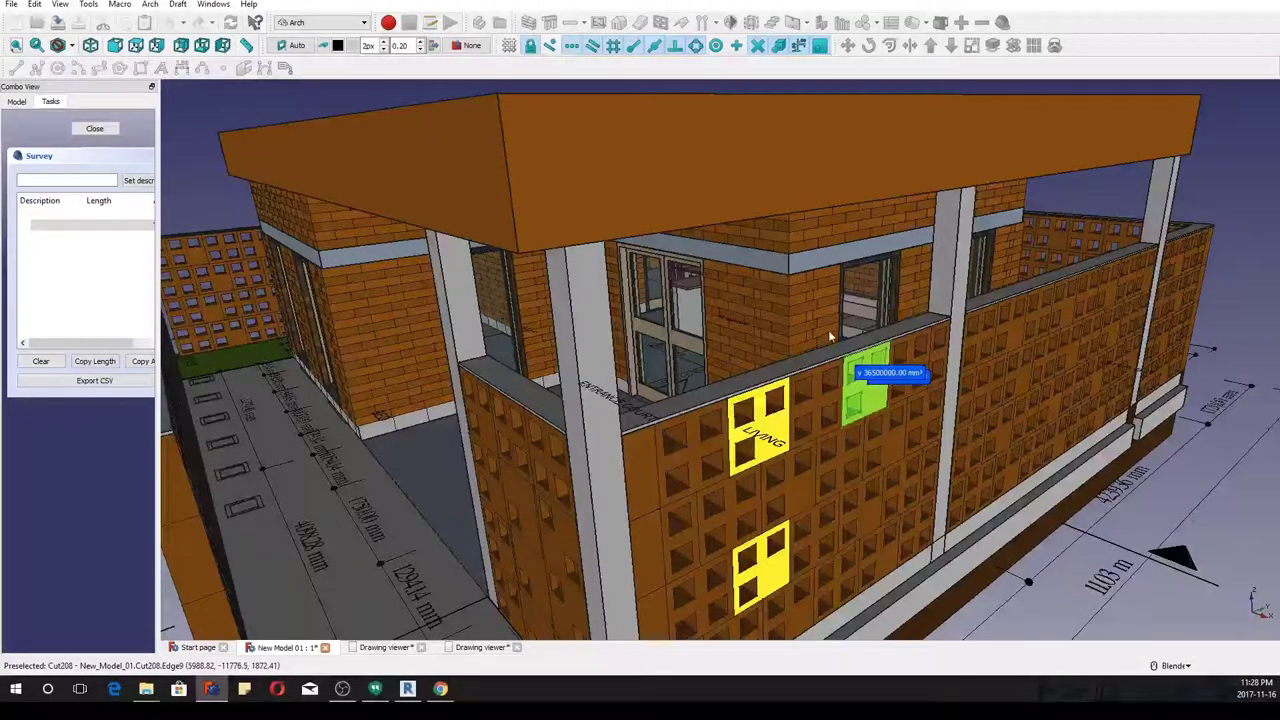
# Survey the face area and edge lengths of the house wall's bricks plus a hollow block edge, and close the survey
pyautogui.click(813, 293)
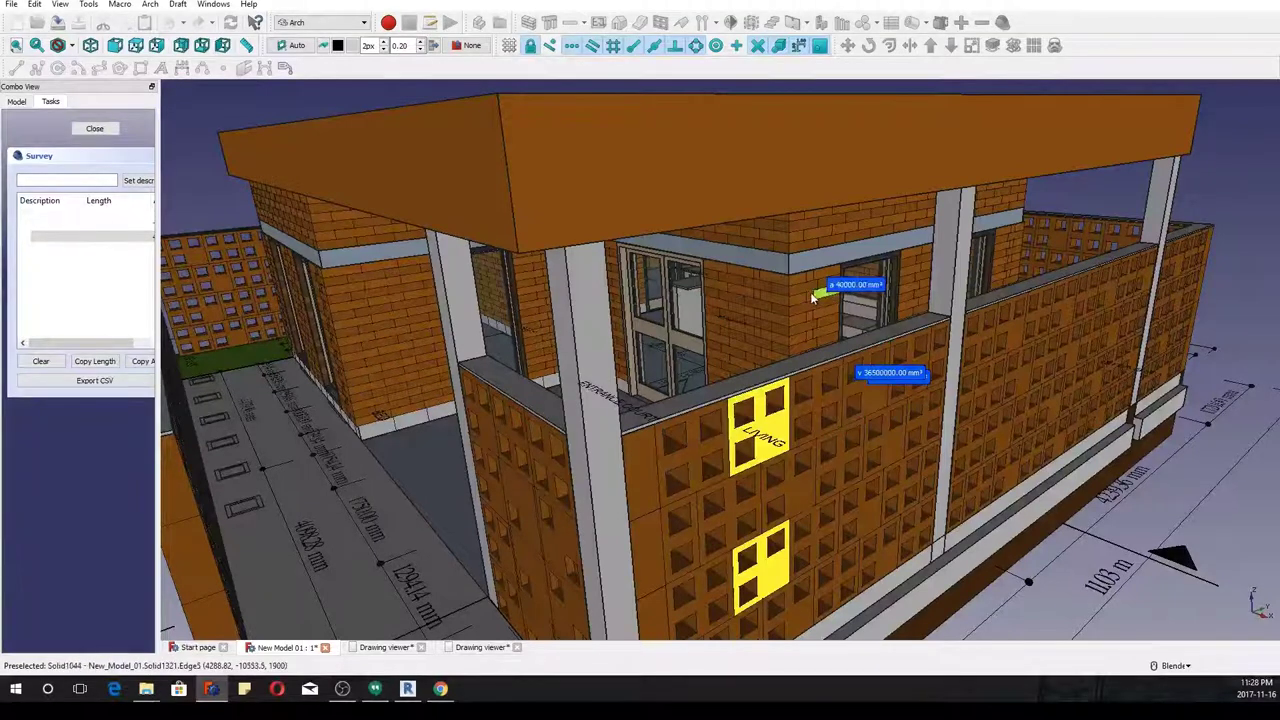
pyautogui.click(815, 298)
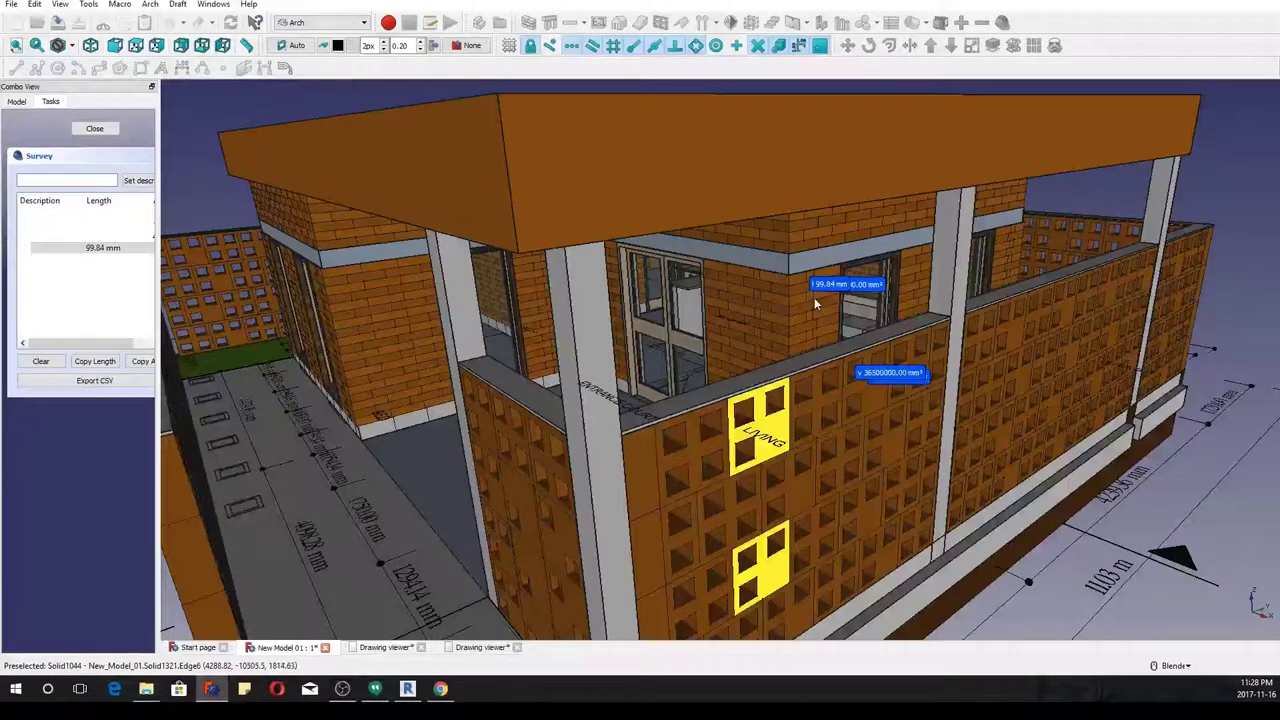
pyautogui.click(814, 304)
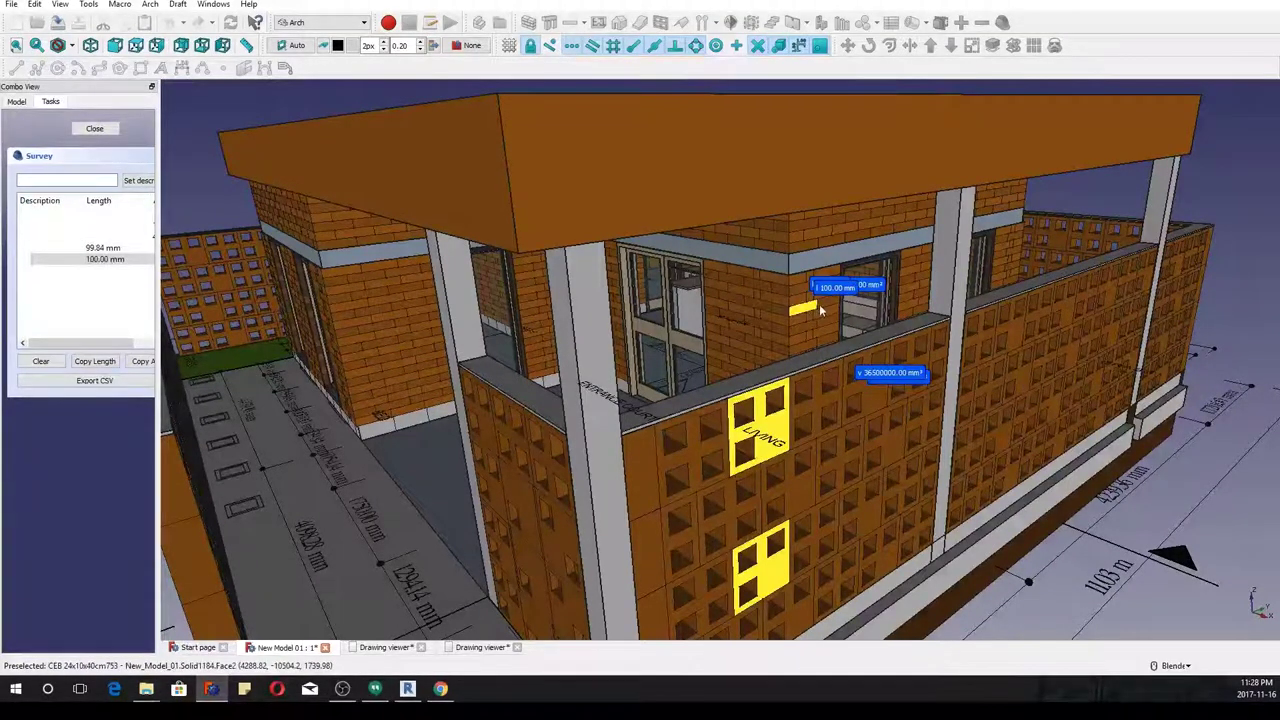
pyautogui.click(821, 306)
pyautogui.click(815, 314)
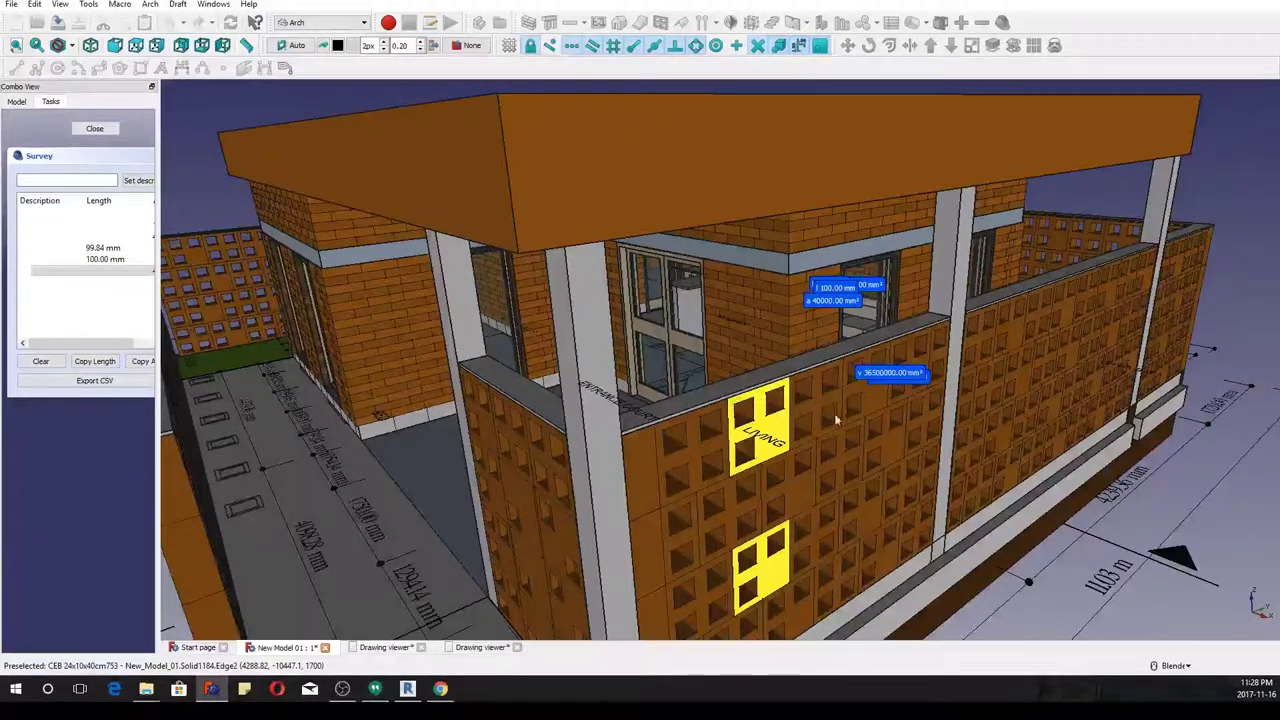
pyautogui.click(830, 439)
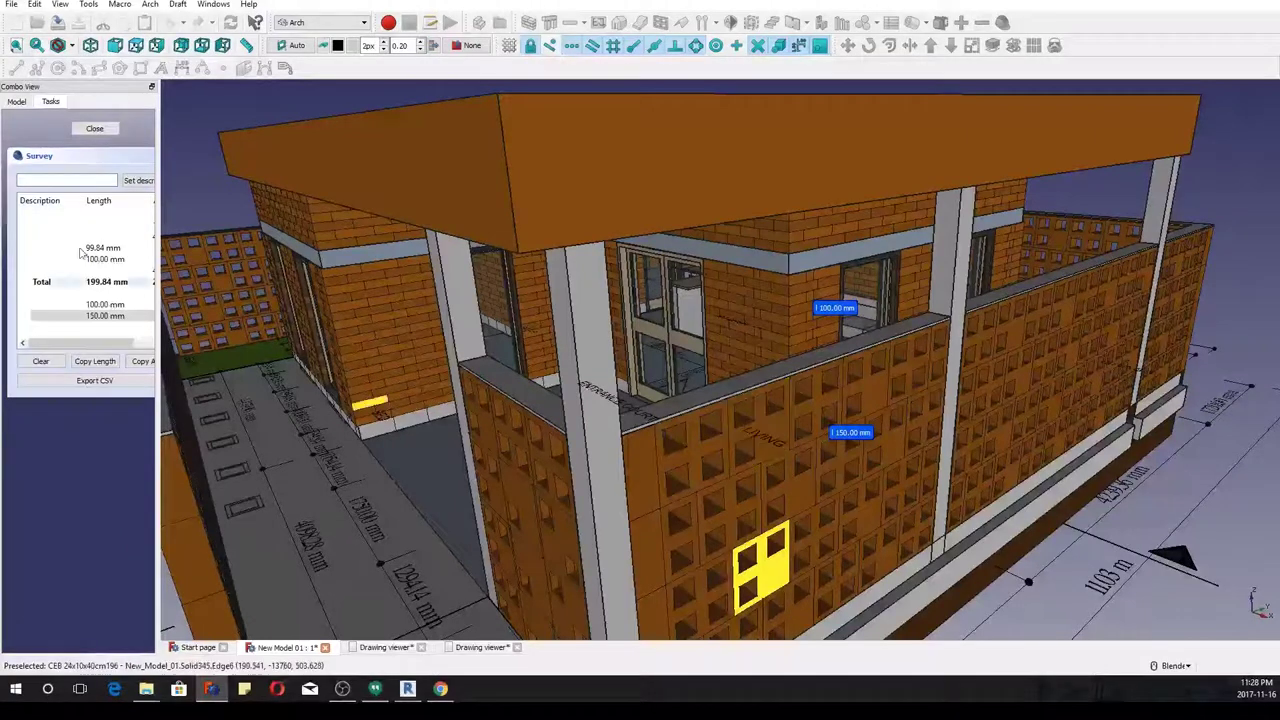
pyautogui.click(94, 128)
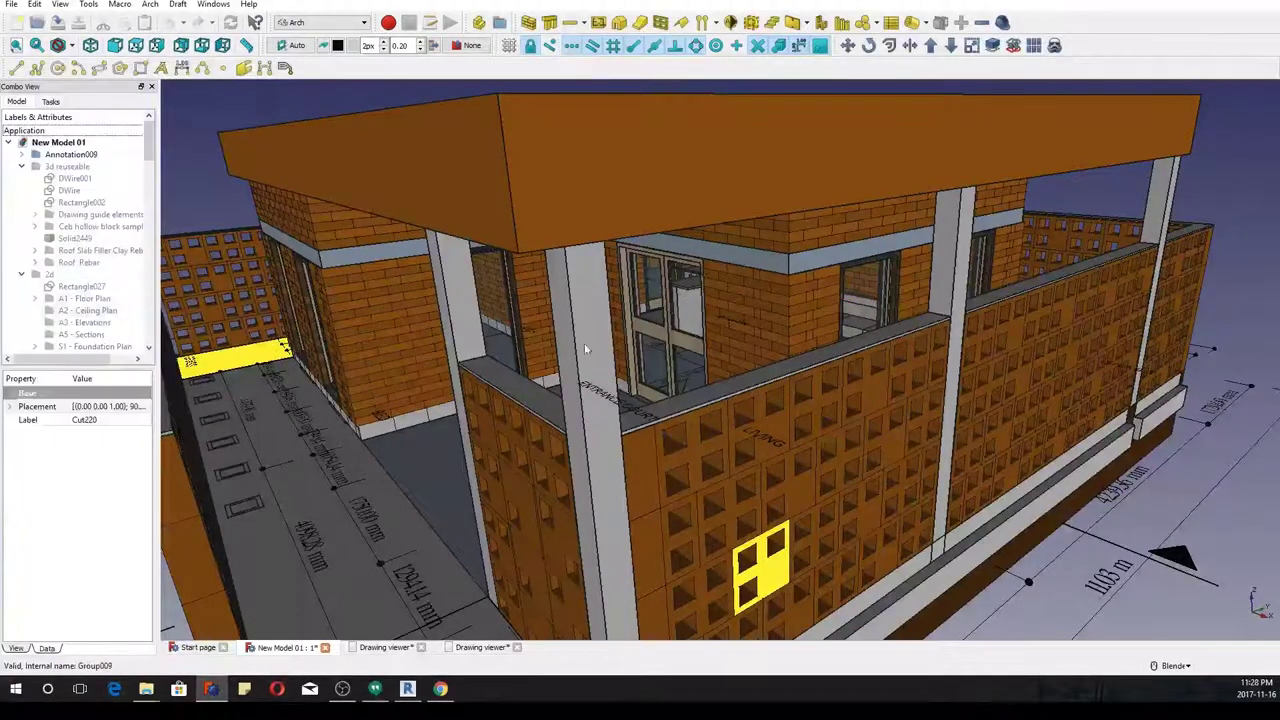
# Examine the entrance court, its windows and glazed double door, and the kitchen and living area visible through the glass
pyautogui.moveTo(834, 346); pyautogui.dragTo(834, 492, button='middle')
pyautogui.scroll(3, 834, 500)
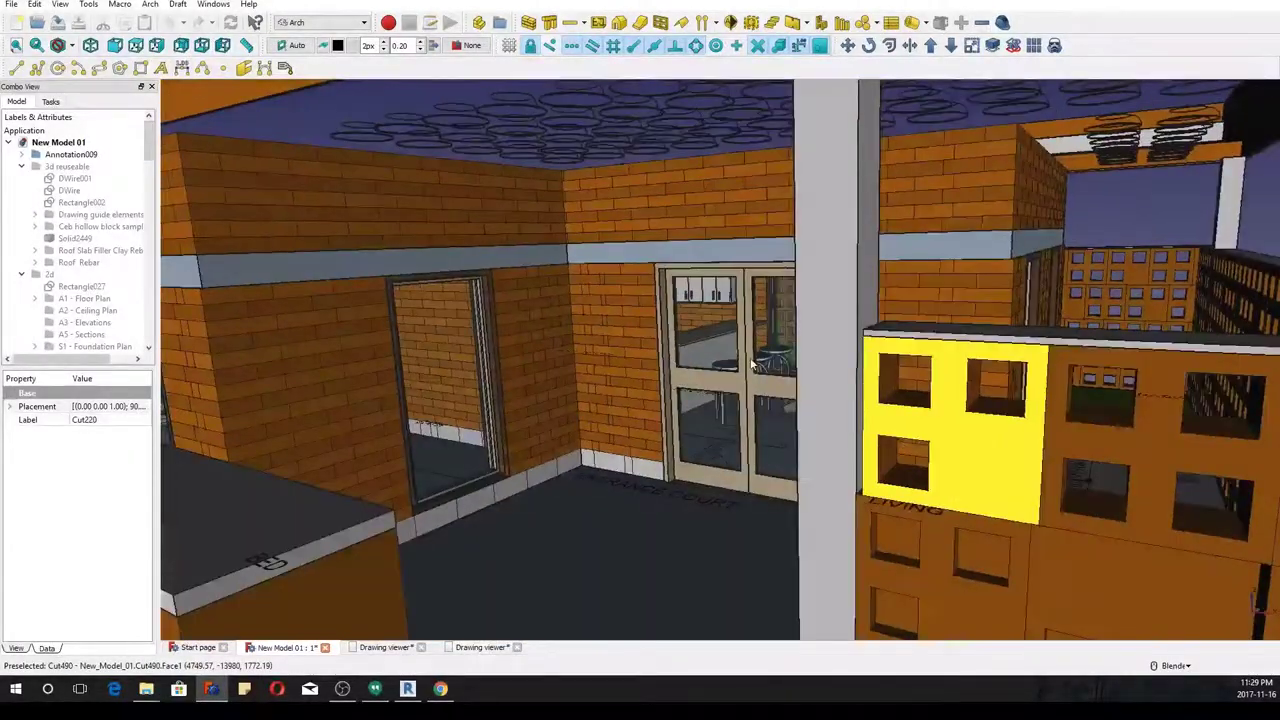
pyautogui.scroll(3, 752, 363)
pyautogui.scroll(6, 752, 365)
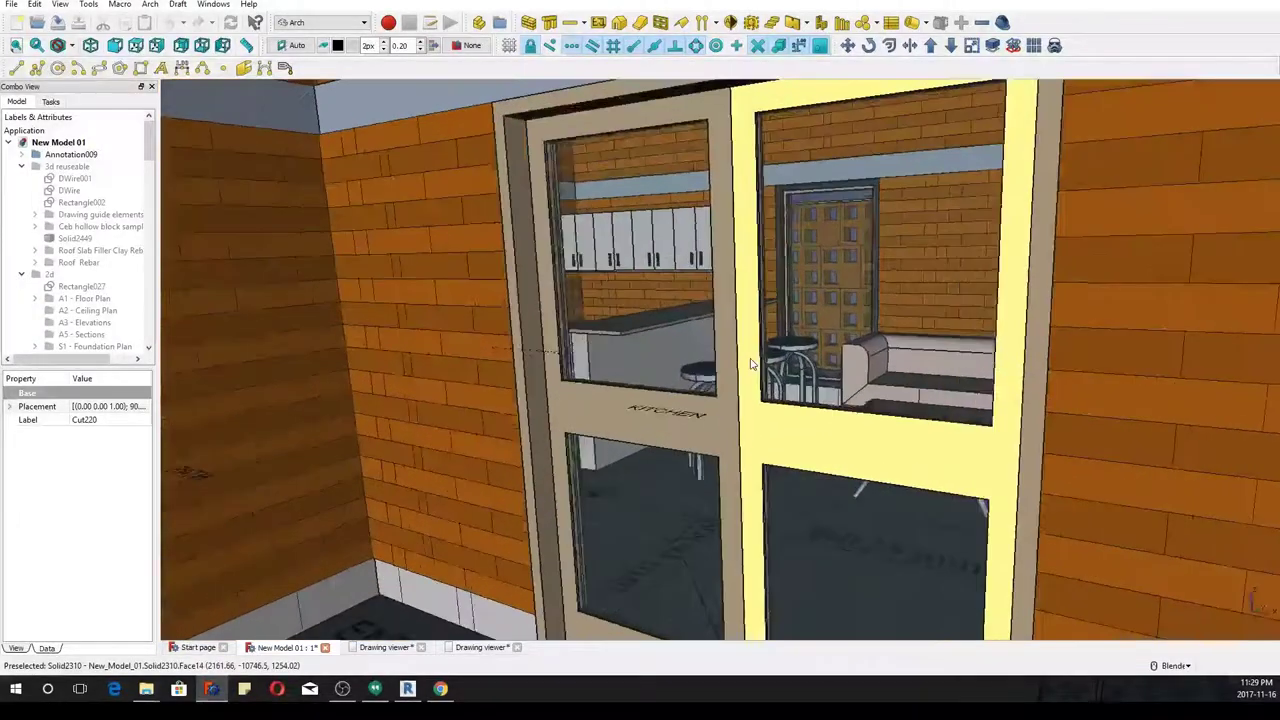
pyautogui.scroll(2, 752, 365)
pyautogui.scroll(-3, 752, 365)
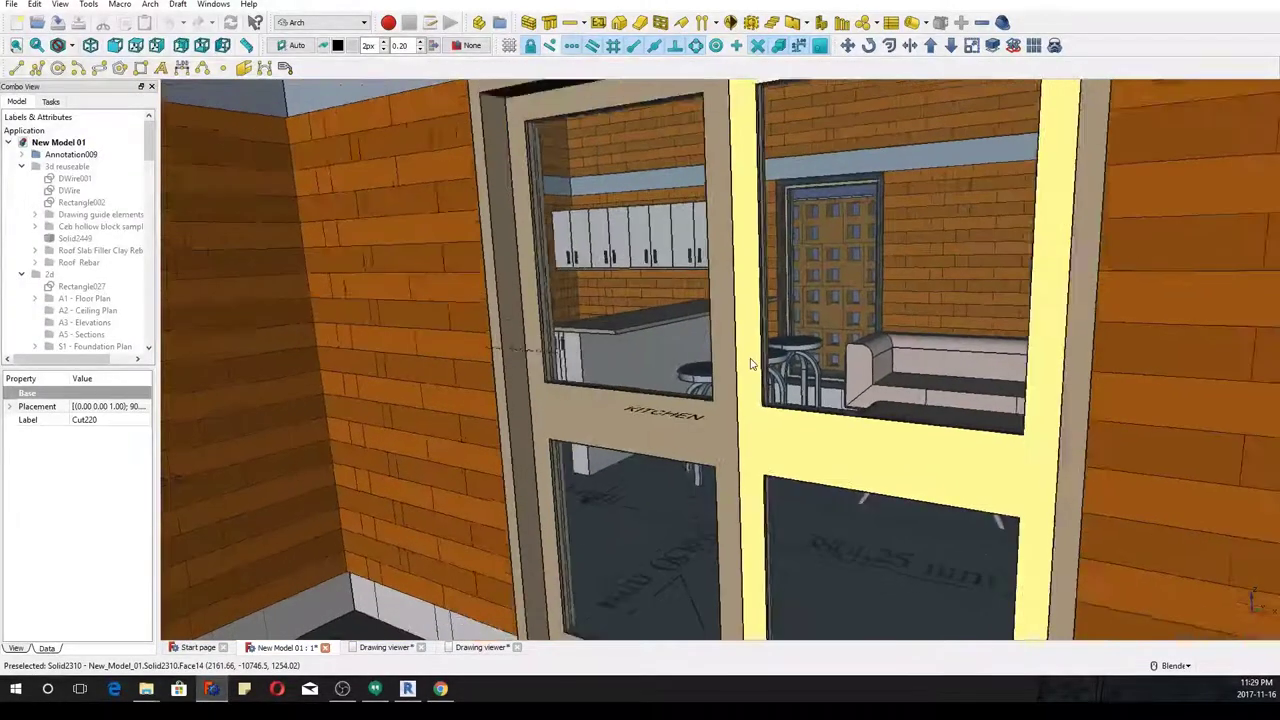
pyautogui.scroll(-5, 755, 397)
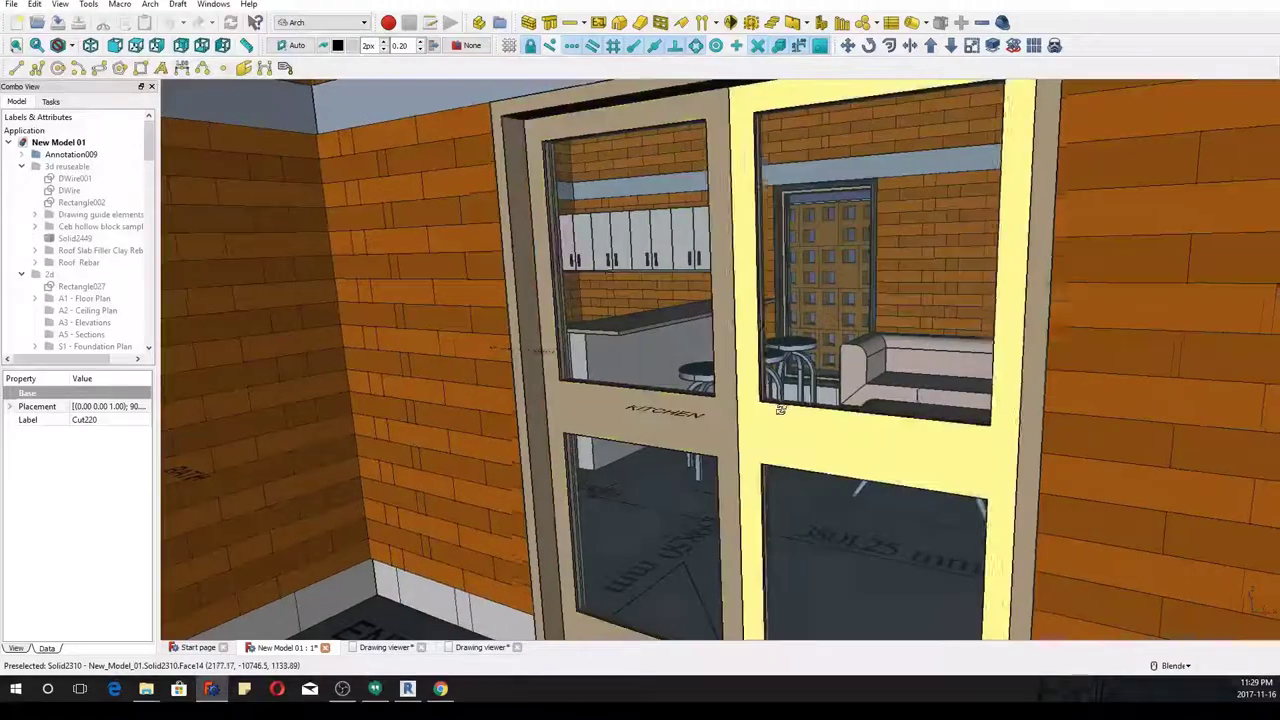
pyautogui.scroll(-5, 776, 410)
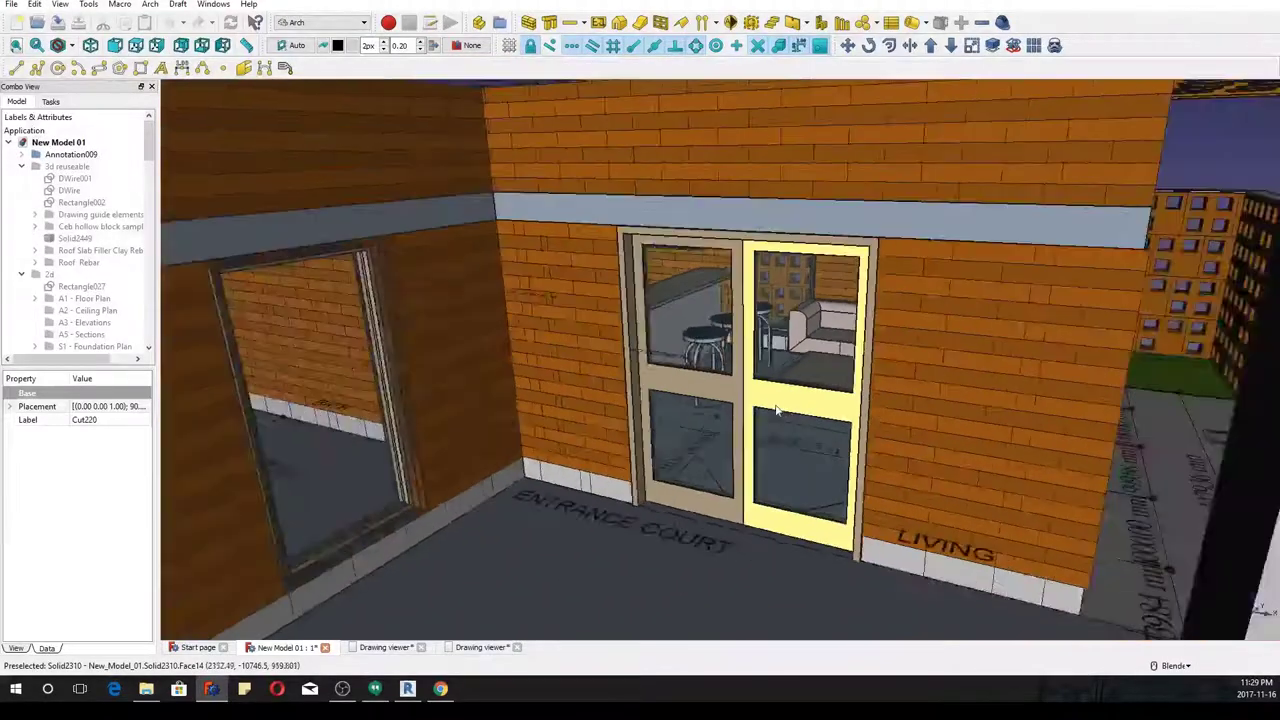
pyautogui.scroll(-5, 589, 410)
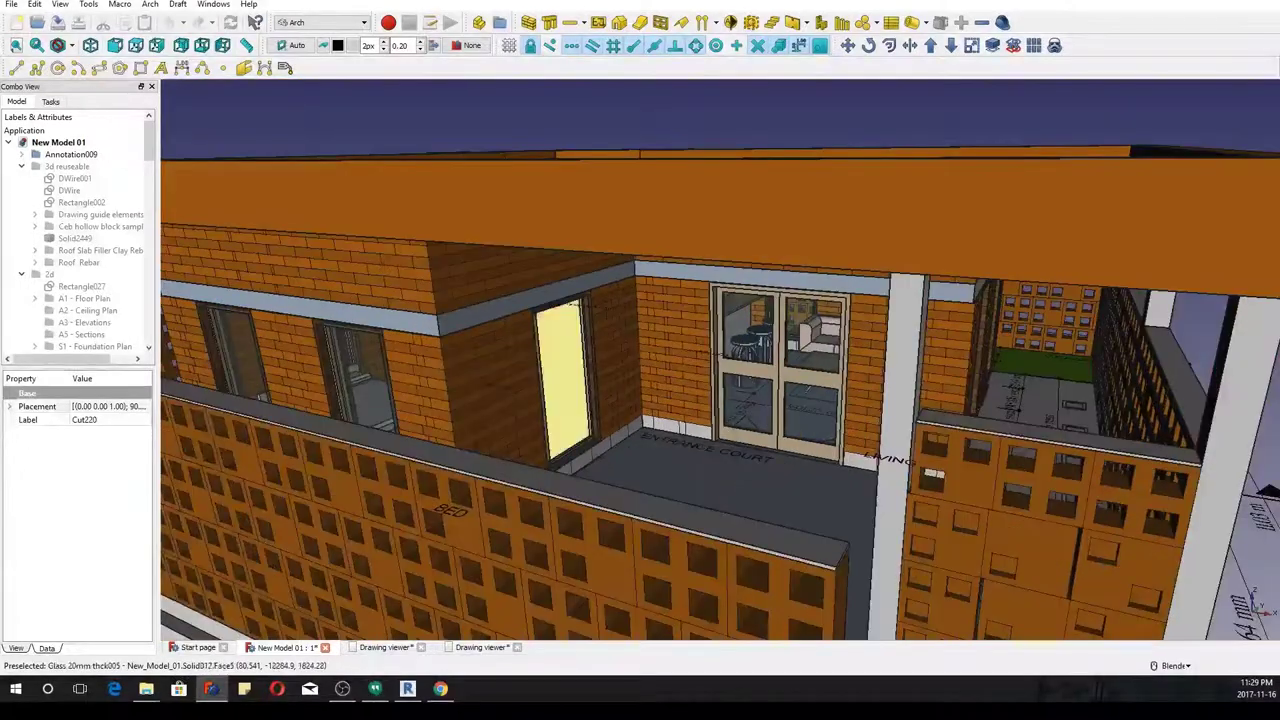
pyautogui.scroll(-2, 75, 178)
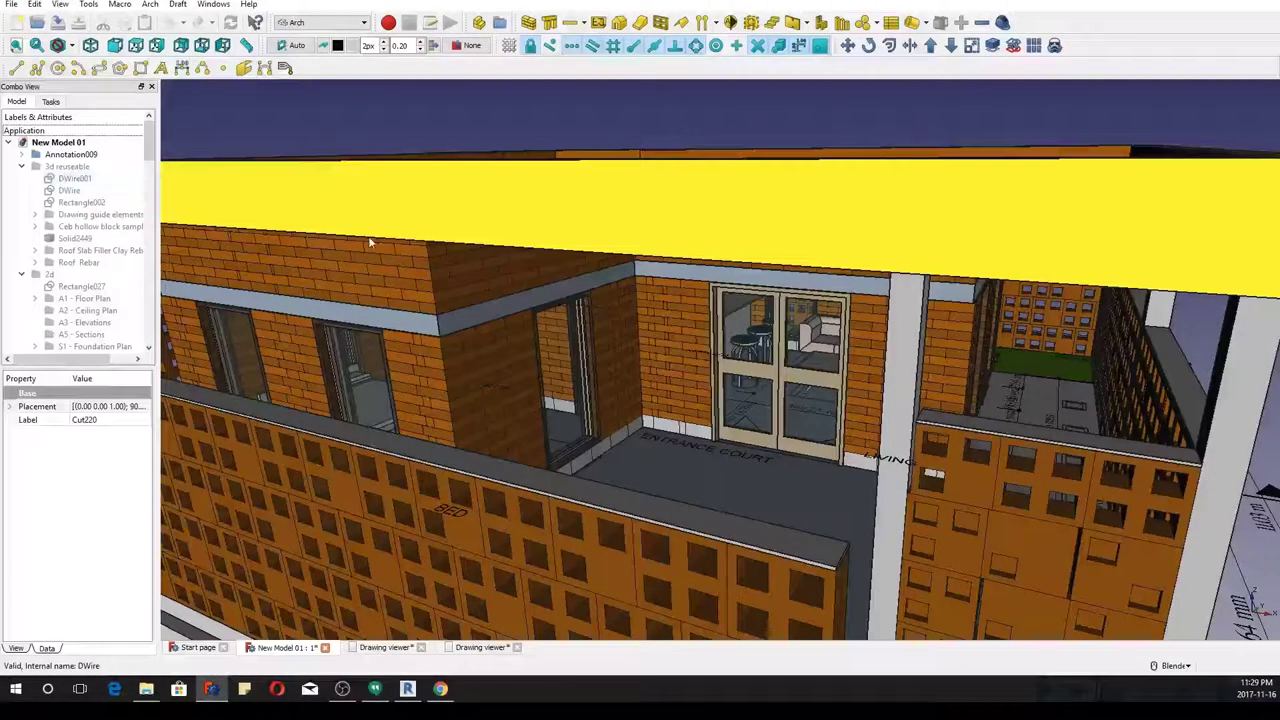
pyautogui.scroll(-5, 517, 240)
pyautogui.moveTo(489, 283); pyautogui.dragTo(576, 330, button='middle')
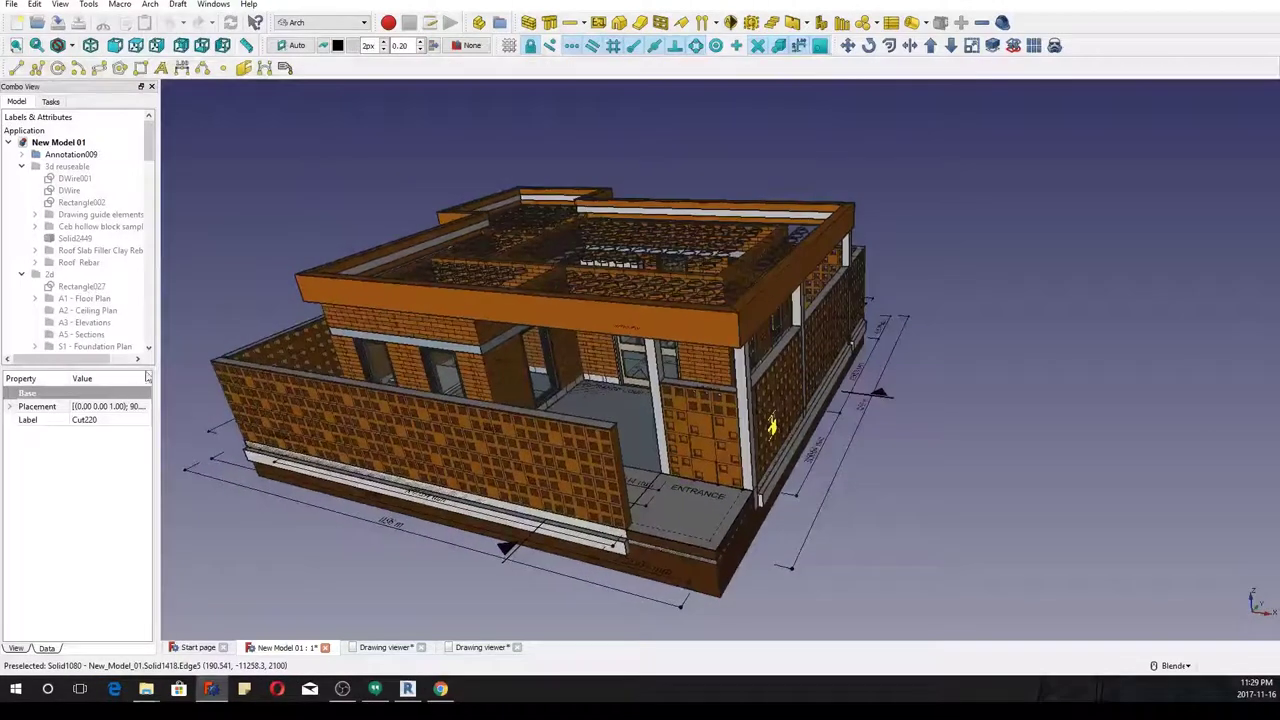
# Widen the model tree and collapse its 3d reuseable, 2d and Rebar In Concrete groups
pyautogui.moveTo(157, 345); pyautogui.dragTo(260, 330)
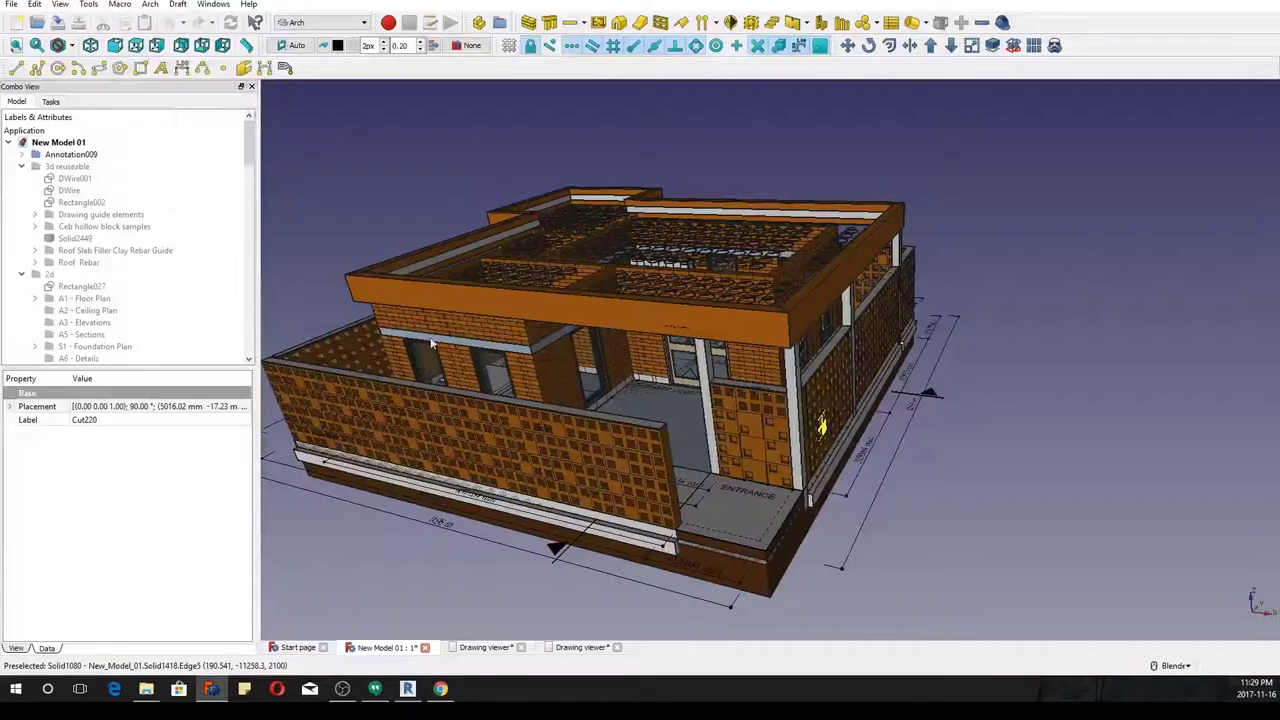
pyautogui.moveTo(417, 322); pyautogui.dragTo(546, 284, button='middle')
pyautogui.scroll(-7, 71, 187)
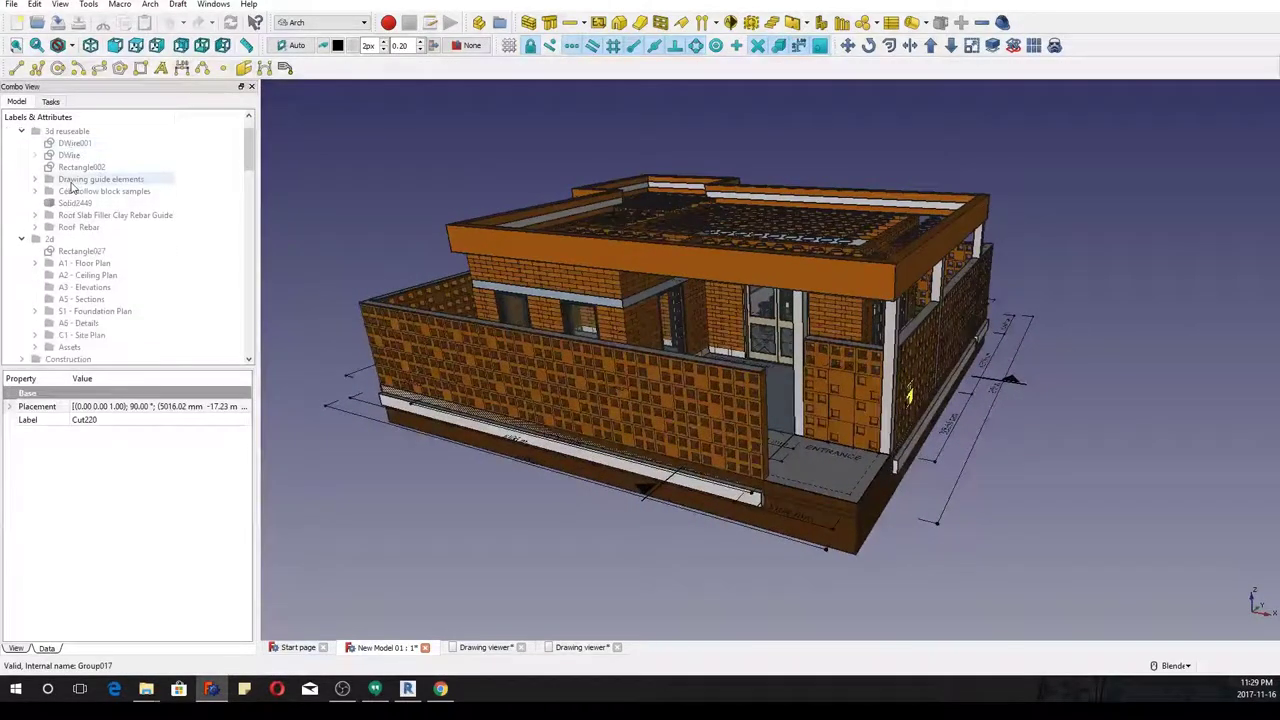
pyautogui.scroll(7, 71, 187)
pyautogui.click(21, 166)
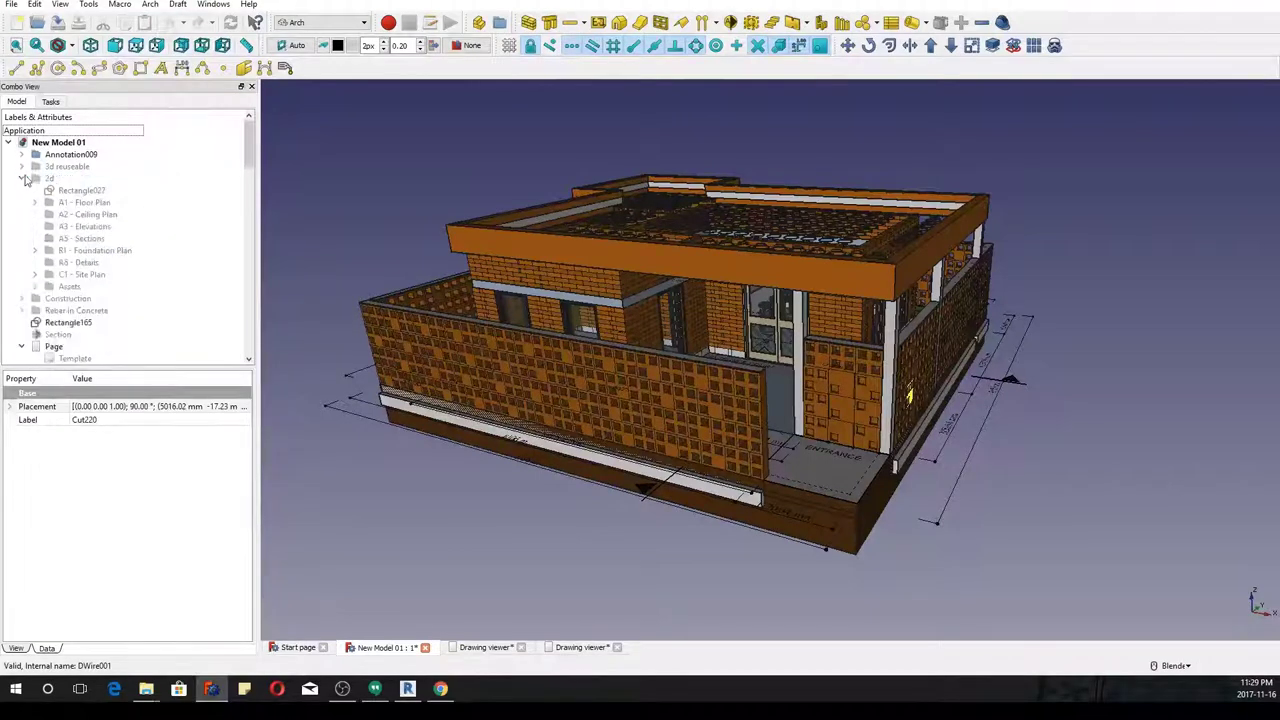
pyautogui.click(22, 178)
pyautogui.click(21, 202)
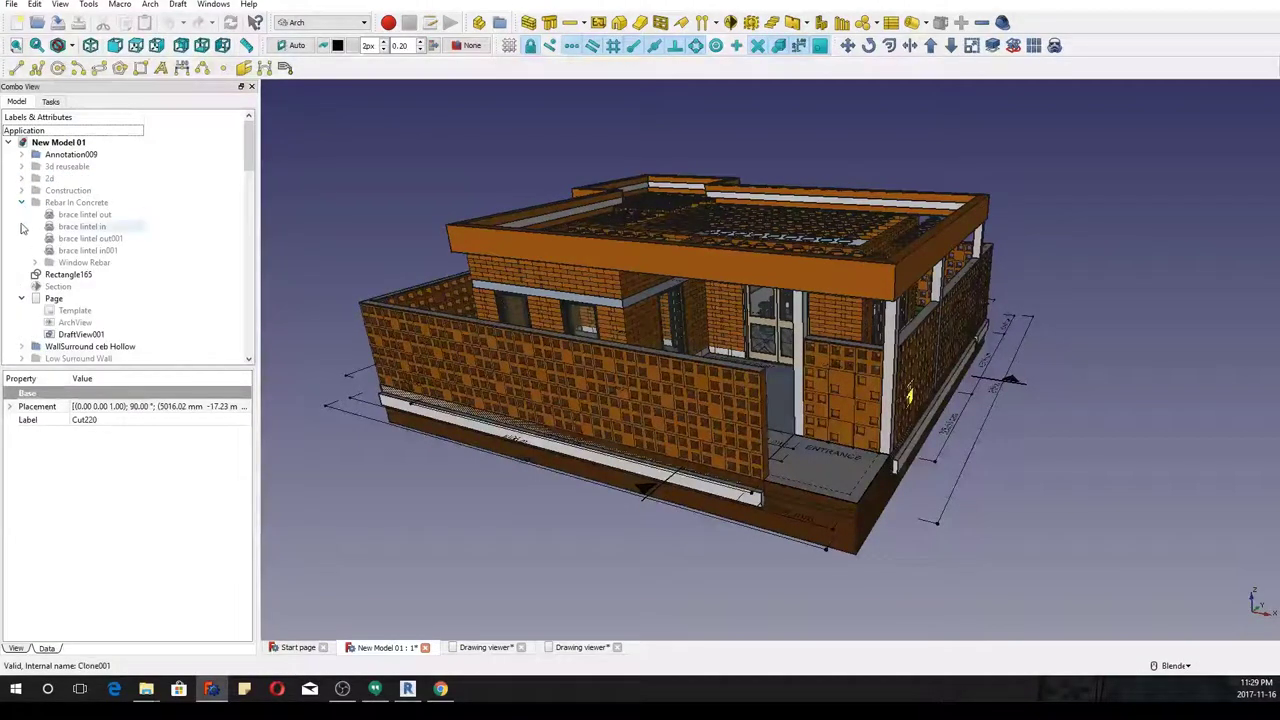
pyautogui.click(21, 202)
# Collapse the Page, Terrain, Building, 3d Annotation and Page001 entries in the model tree
pyautogui.click(21, 238)
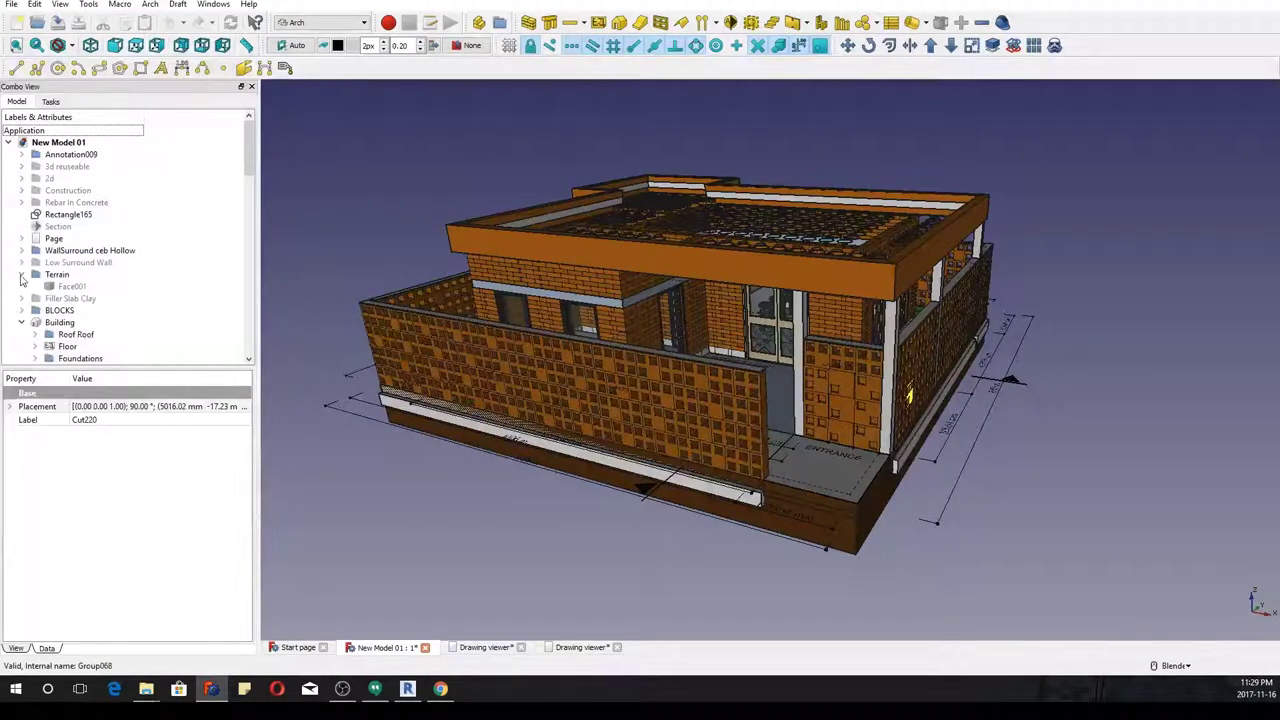
pyautogui.click(21, 274)
pyautogui.click(20, 310)
pyautogui.scroll(-5, 18, 314)
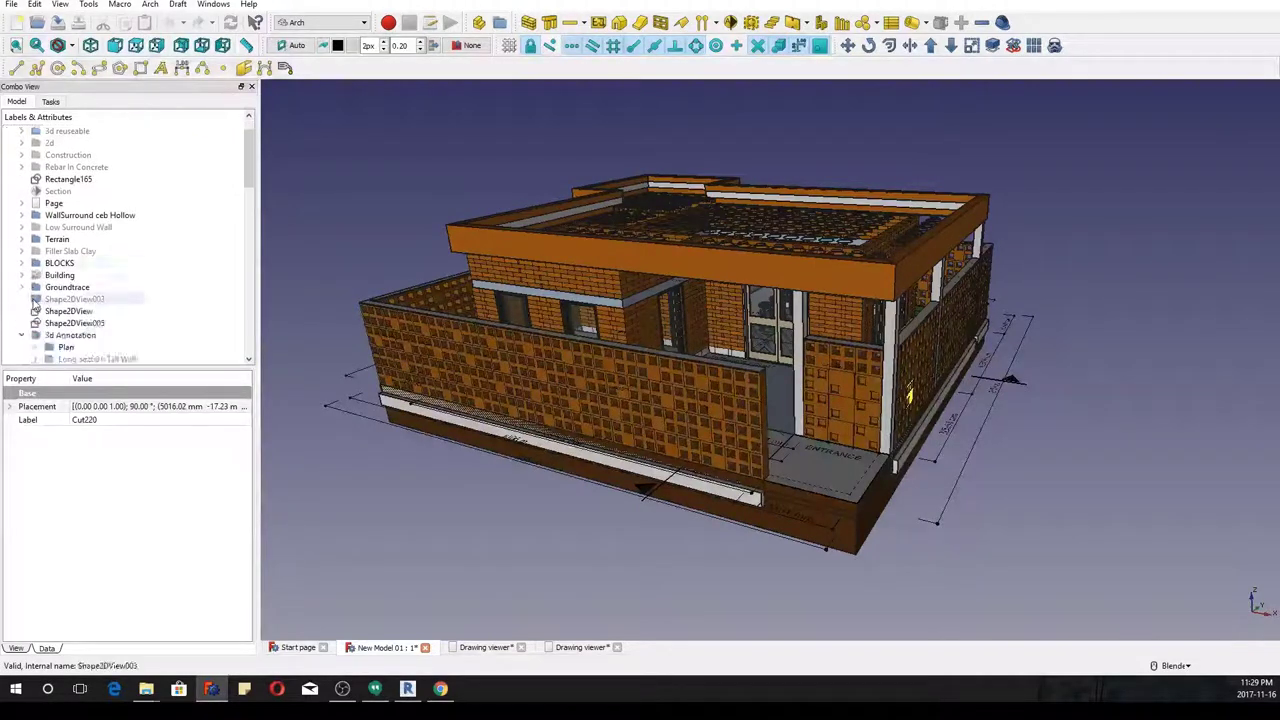
pyautogui.scroll(3, 18, 314)
pyautogui.click(21, 299)
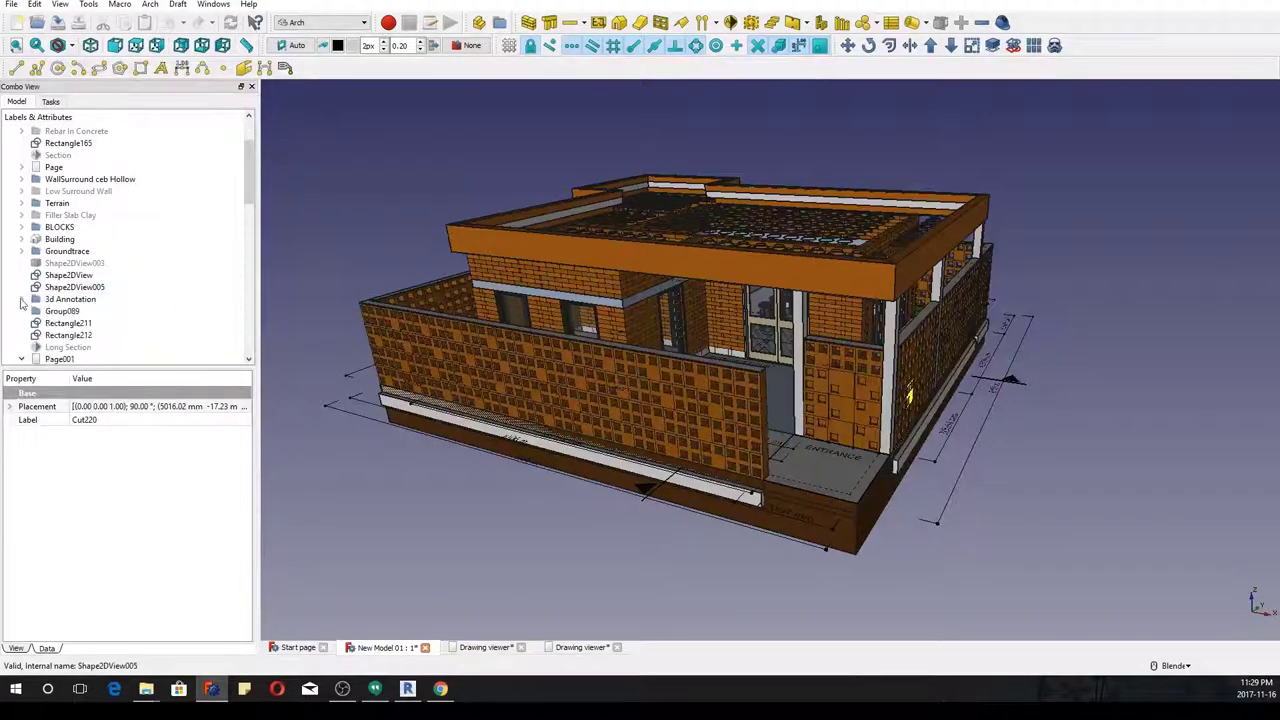
pyautogui.scroll(-2, 22, 300)
pyautogui.click(21, 287)
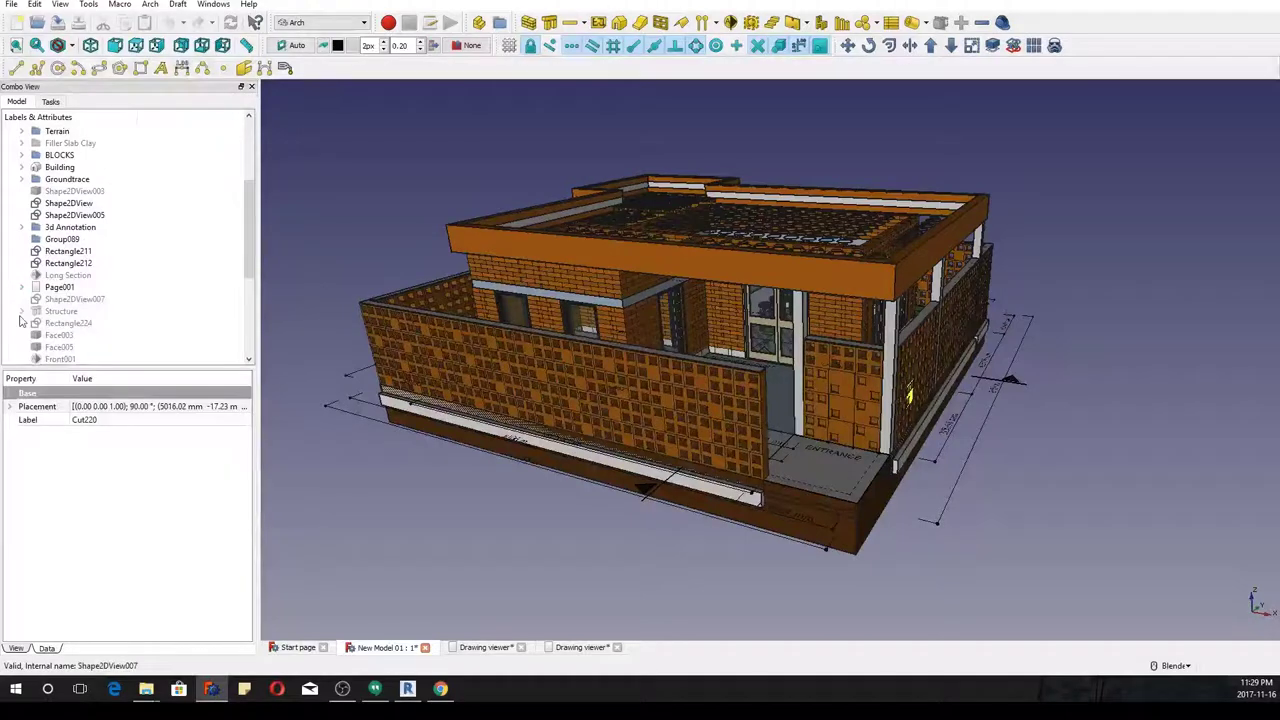
# Toggle the visibility of the WallSurround ceb Hollow group off and back on to show what it contains
pyautogui.scroll(4, 25, 300)
pyautogui.scroll(-1, 58, 258)
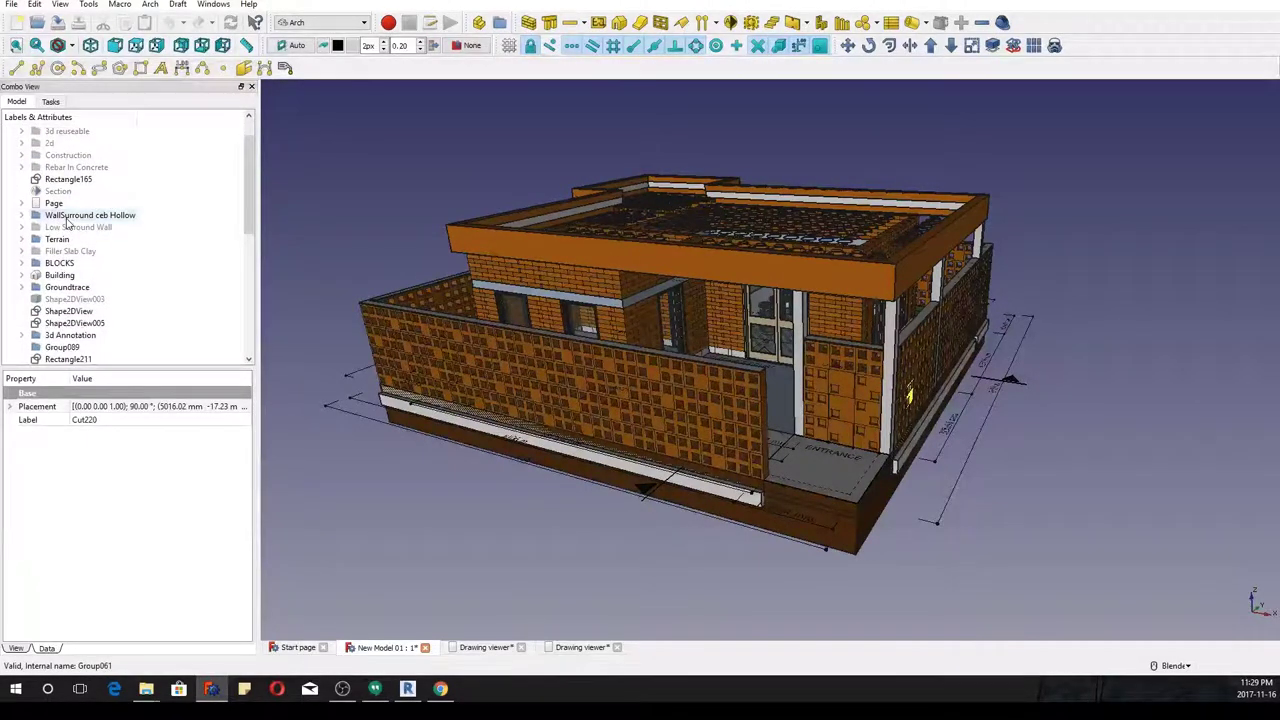
pyautogui.scroll(1, 67, 224)
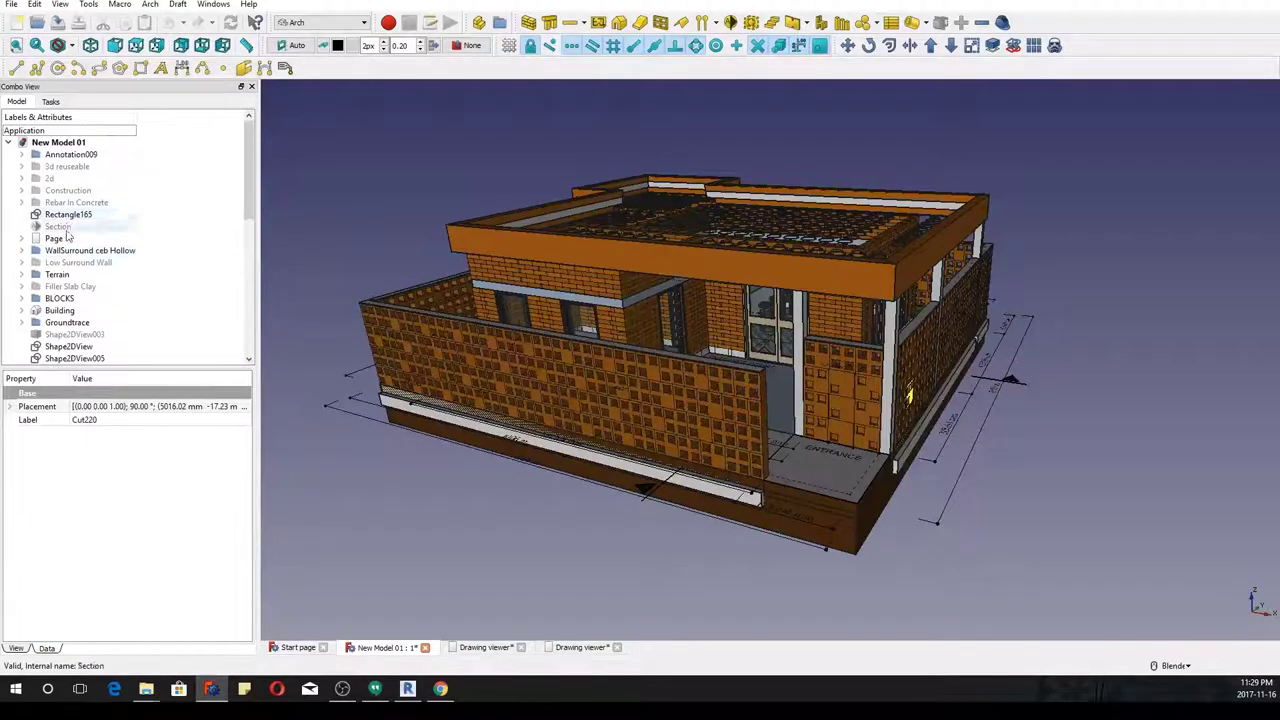
pyautogui.click(57, 251)
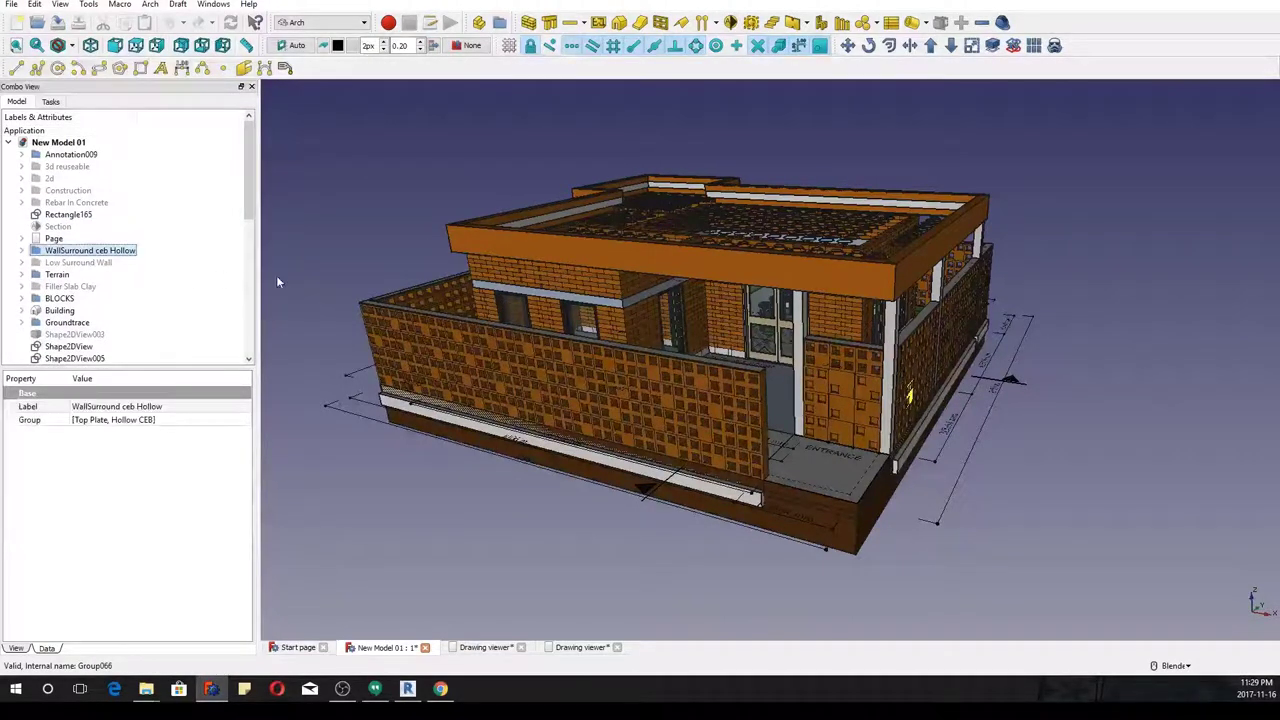
pyautogui.press('space')
pyautogui.press('space')
pyautogui.press('space')
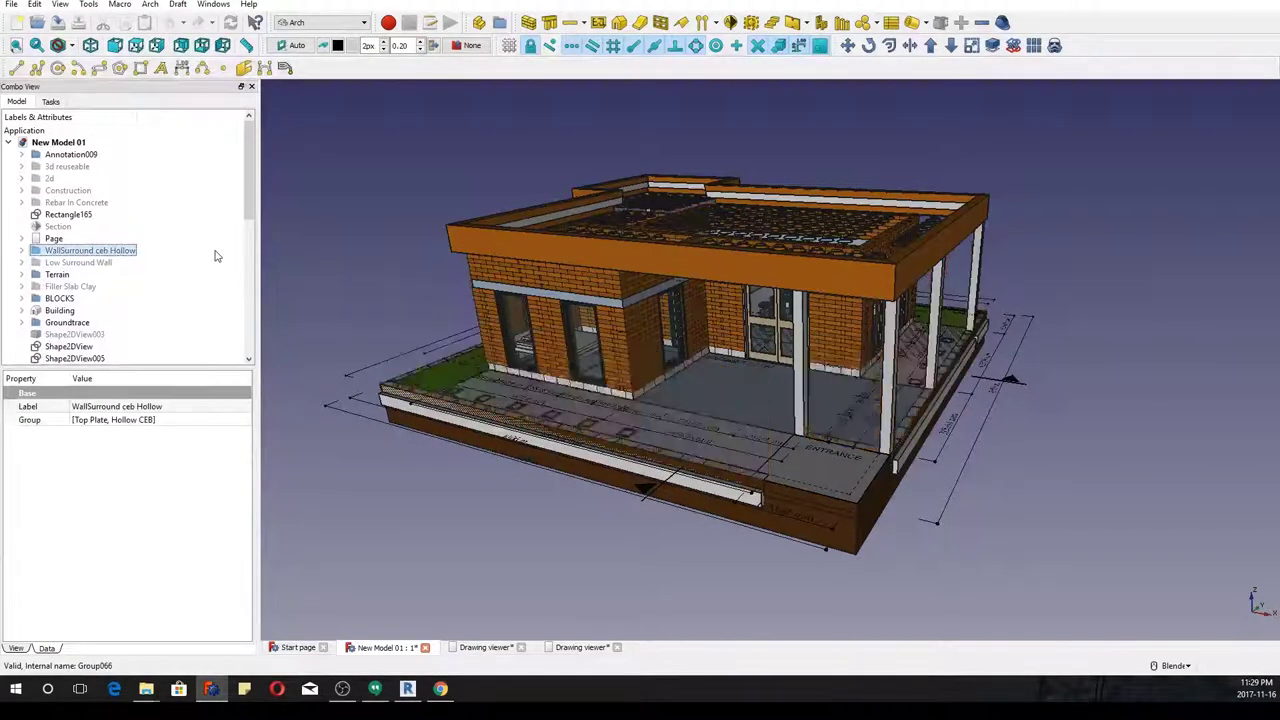
pyautogui.press('space')
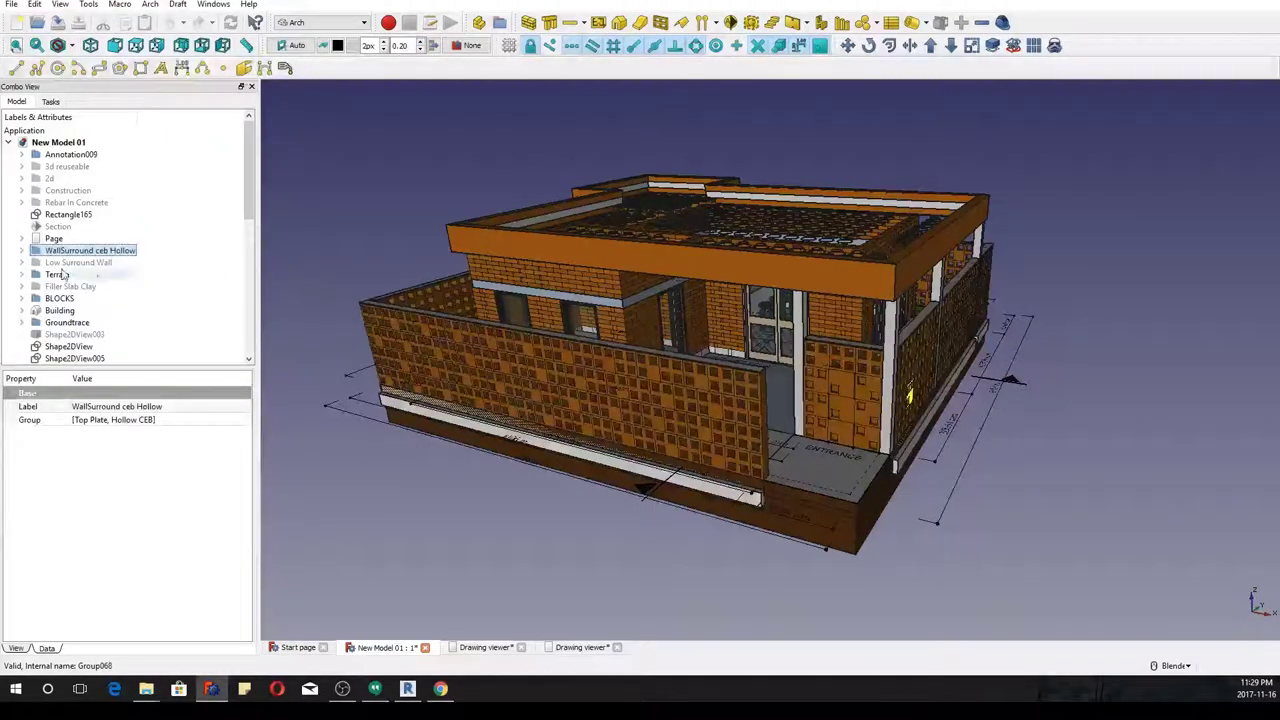
# Expand the WallSurround ceb Hollow group and its Top Plate subgroup, and select Solid2371 through Solid2376 to highlight the plates
pyautogui.click(22, 250)
pyautogui.scroll(-1, 80, 255)
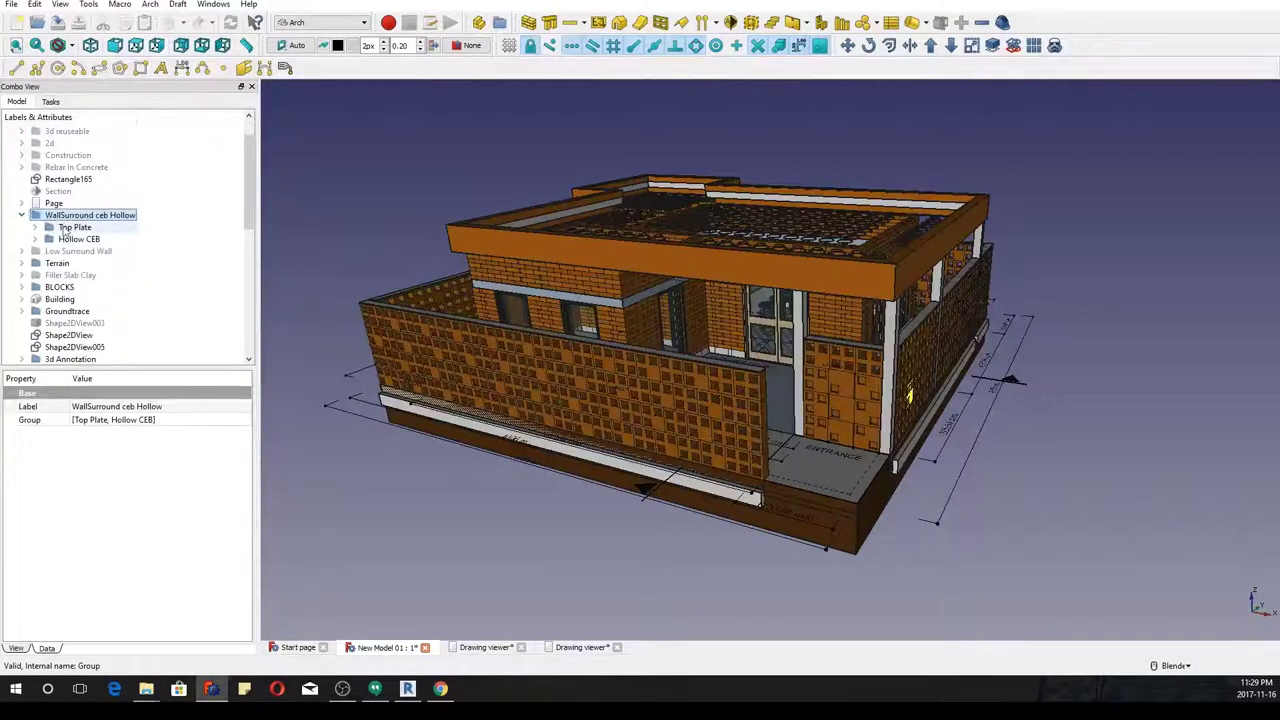
pyautogui.click(66, 228)
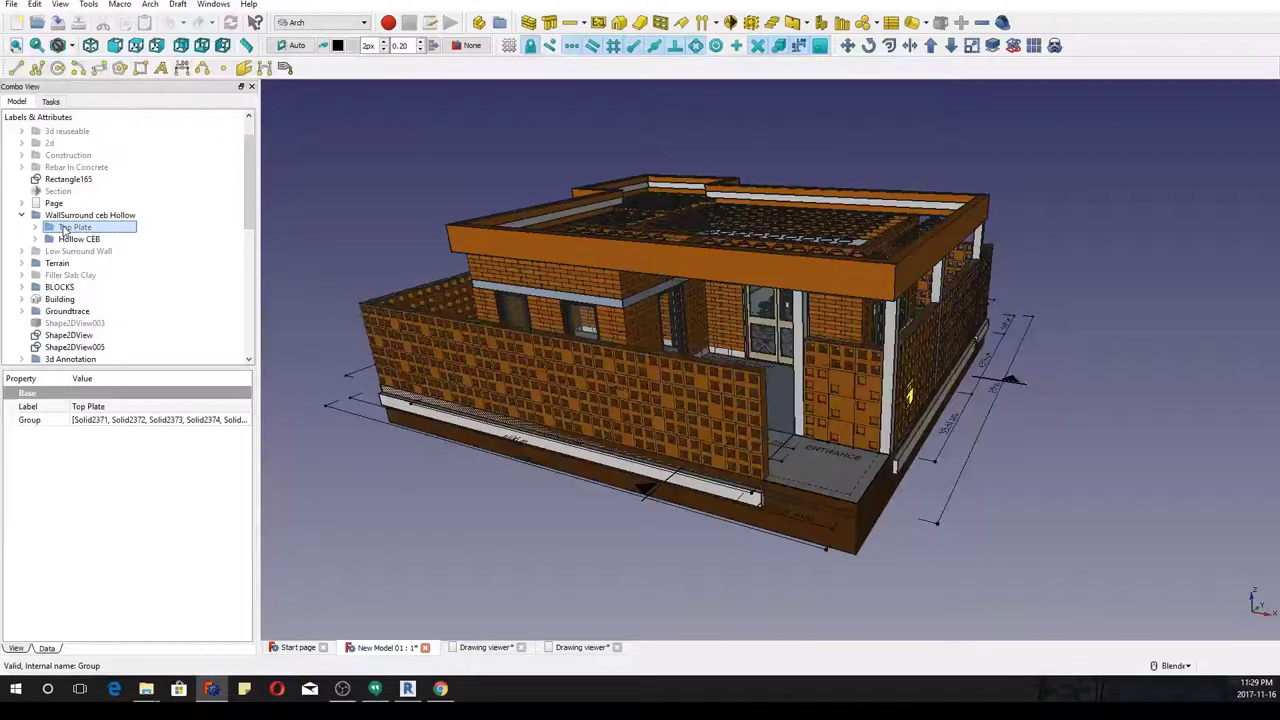
pyautogui.click(36, 228)
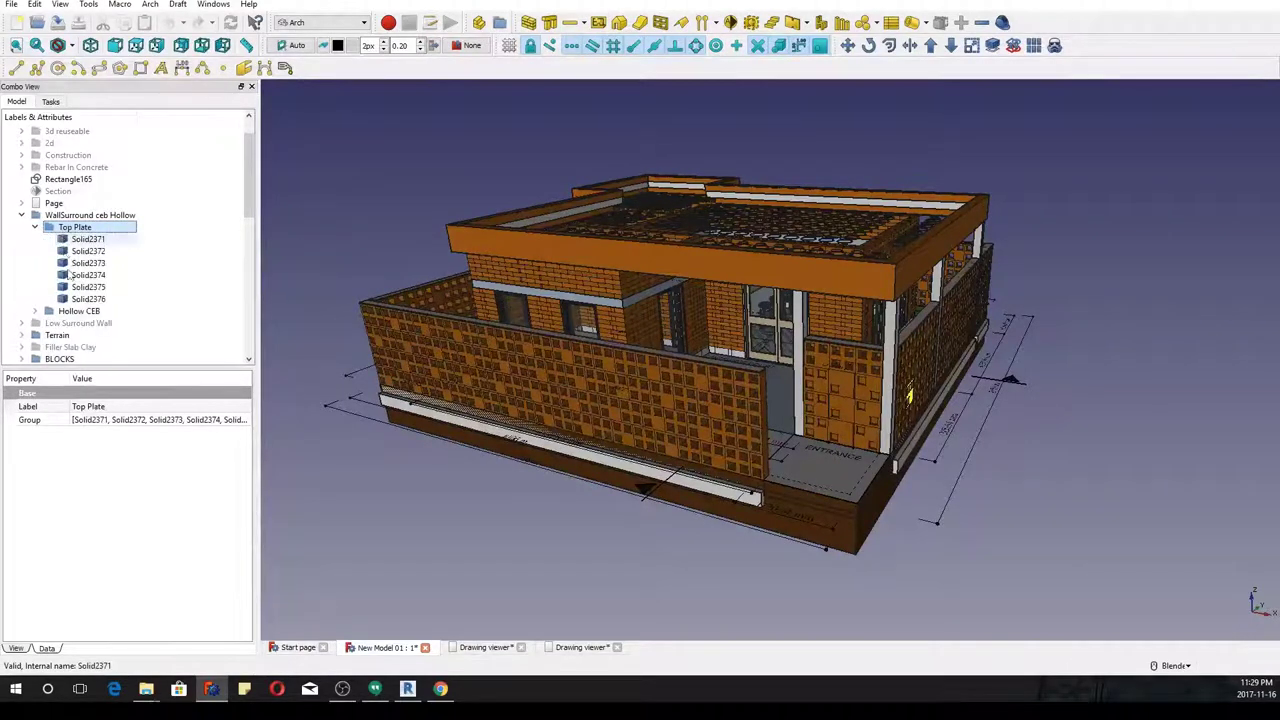
pyautogui.click(85, 239)
pyautogui.keyDown('shift'); pyautogui.click(65, 299); pyautogui.keyUp('shift')
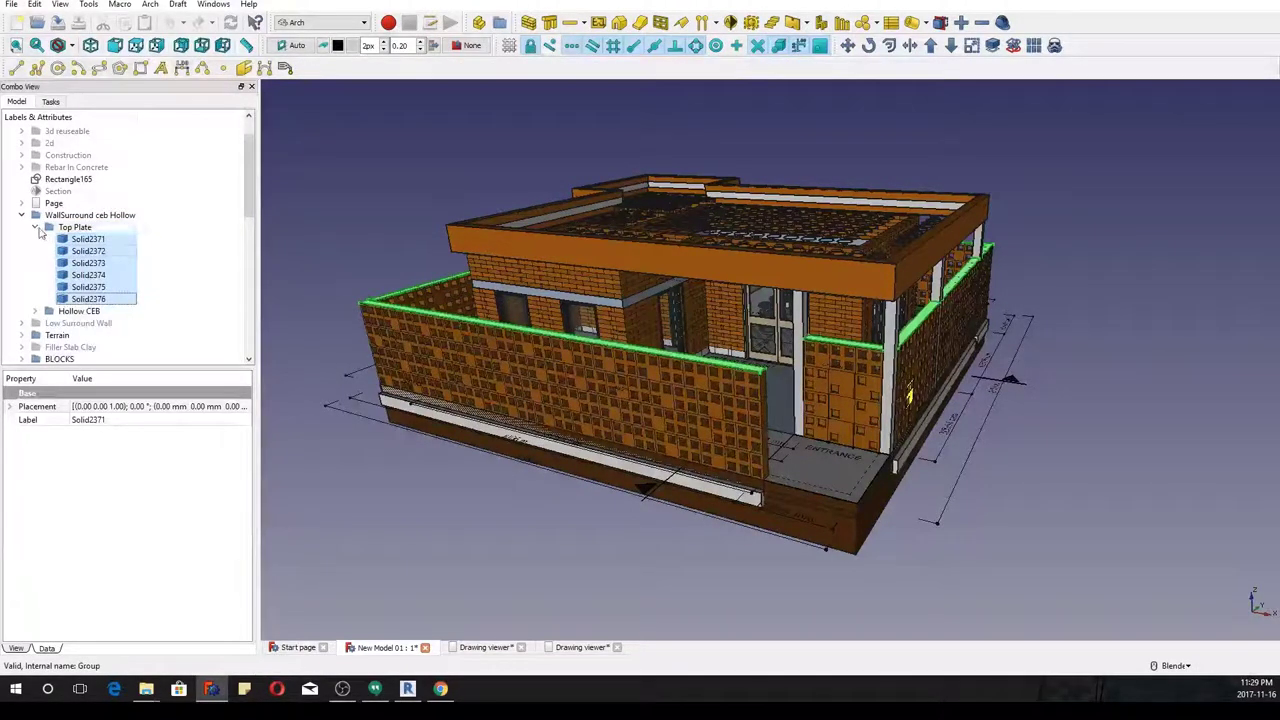
# Collapse Top Plate, expand Hollow CEB, and select all its blocks from Cut060 through Cut470 to highlight them
pyautogui.click(36, 227)
pyautogui.click(36, 239)
pyautogui.click(77, 252)
pyautogui.scroll(-10, 76, 262)
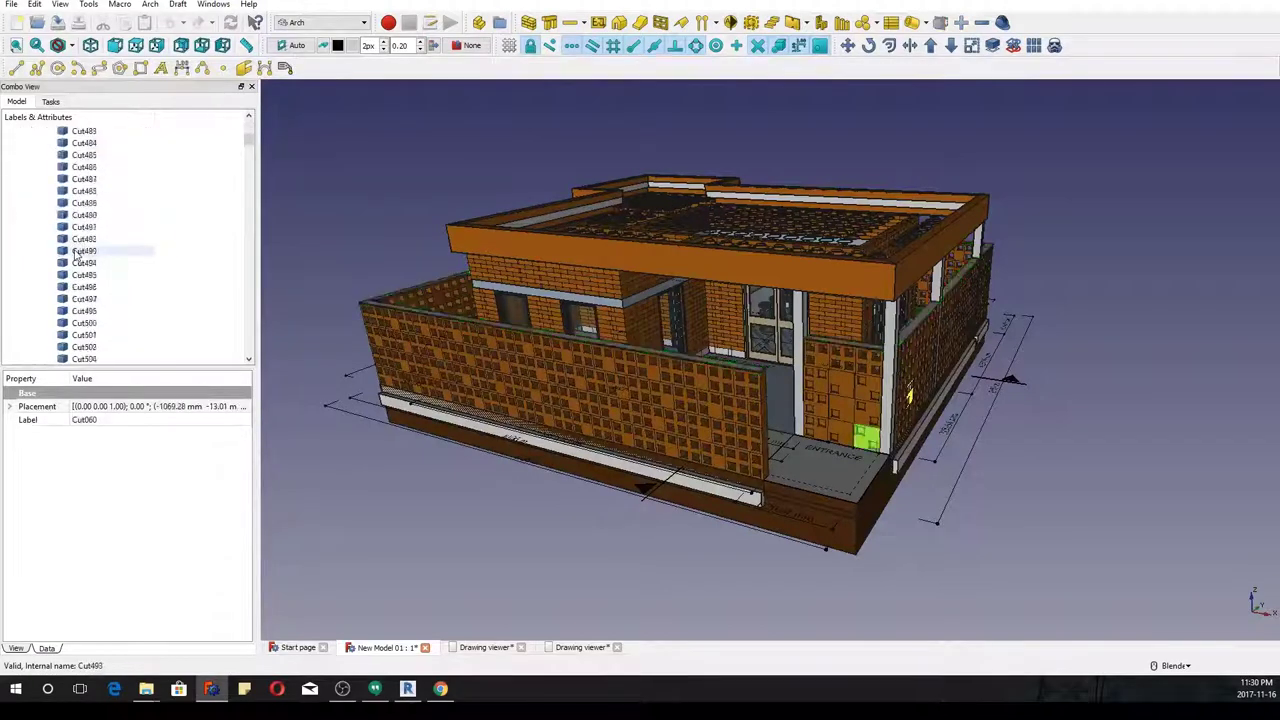
pyautogui.scroll(-20, 75, 275)
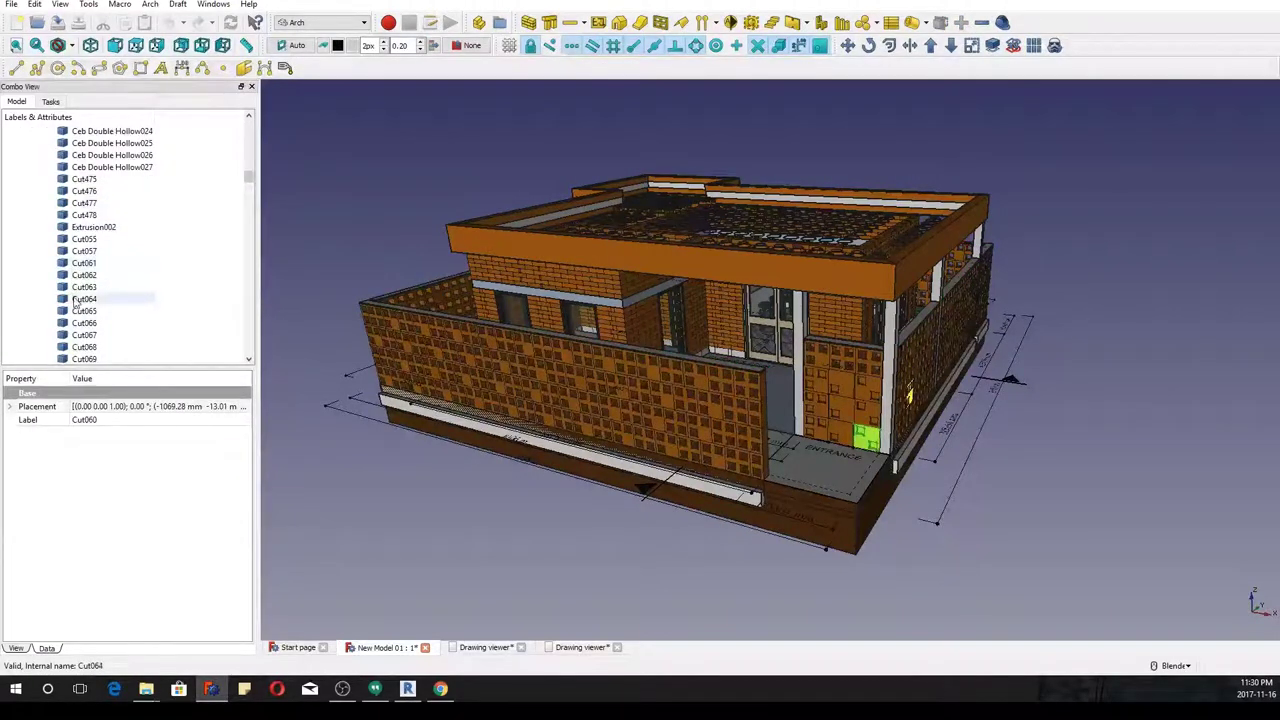
pyautogui.scroll(-20, 75, 302)
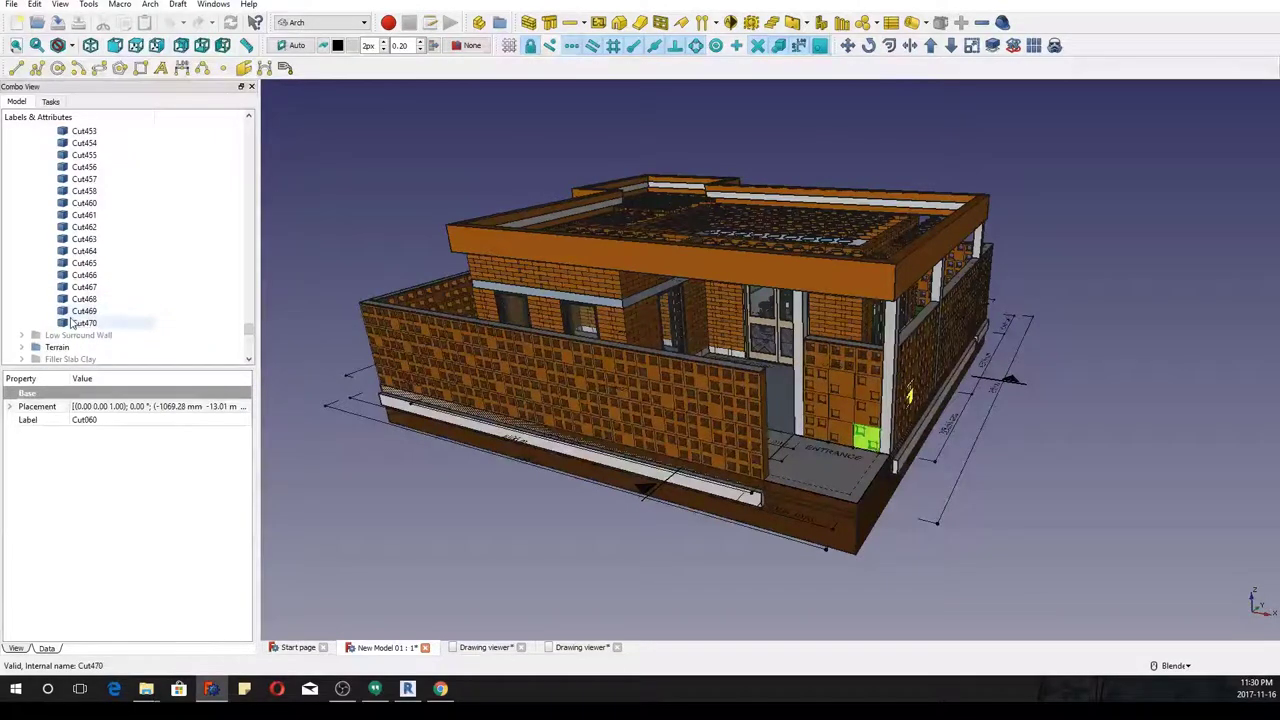
pyautogui.keyDown('shift'); pyautogui.click(75, 322); pyautogui.keyUp('shift')
pyautogui.scroll(12, 78, 316)
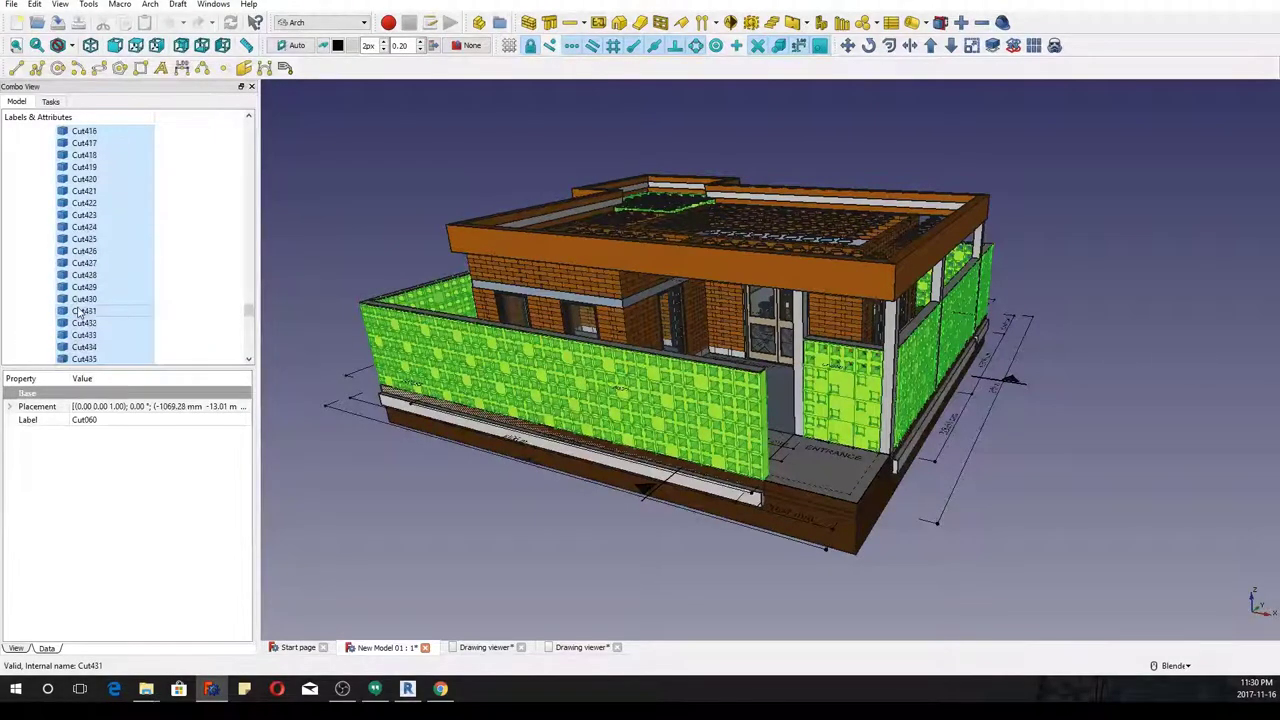
pyautogui.press('space')
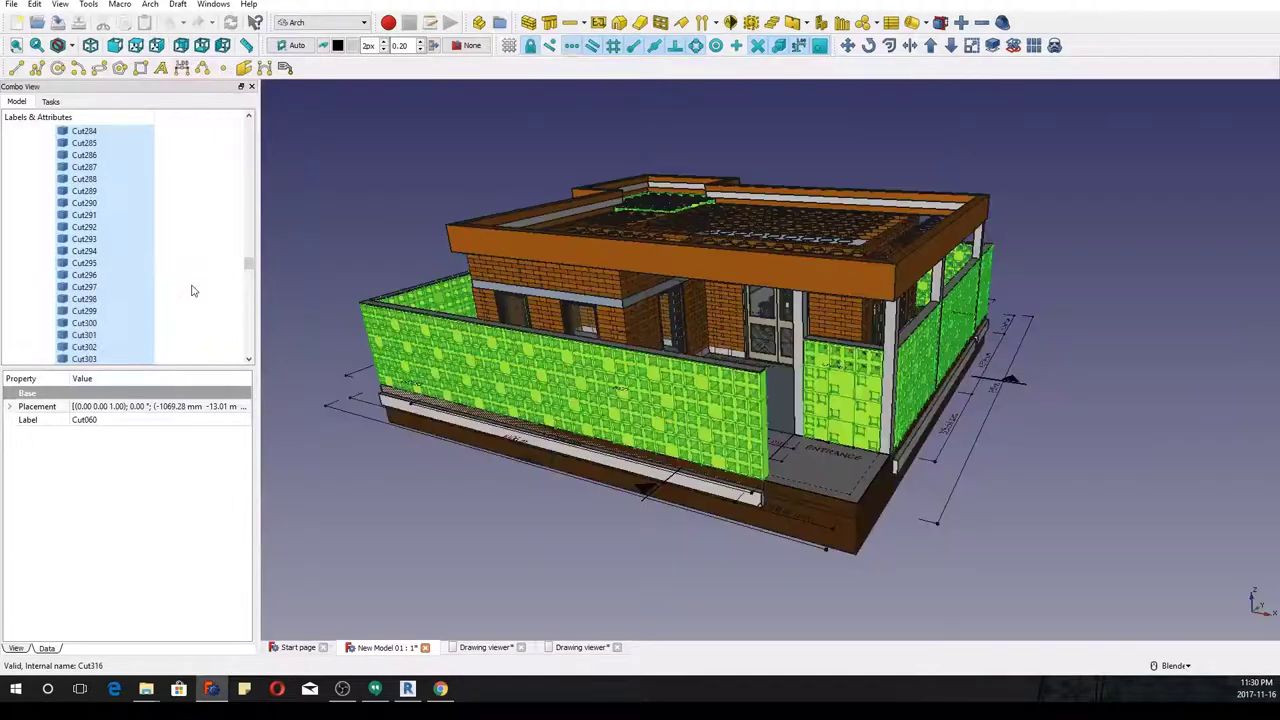
# Collapse the Hollow CEB and WallSurround ceb Hollow groups and hide the whole surround wall
pyautogui.scroll(9, 194, 291)
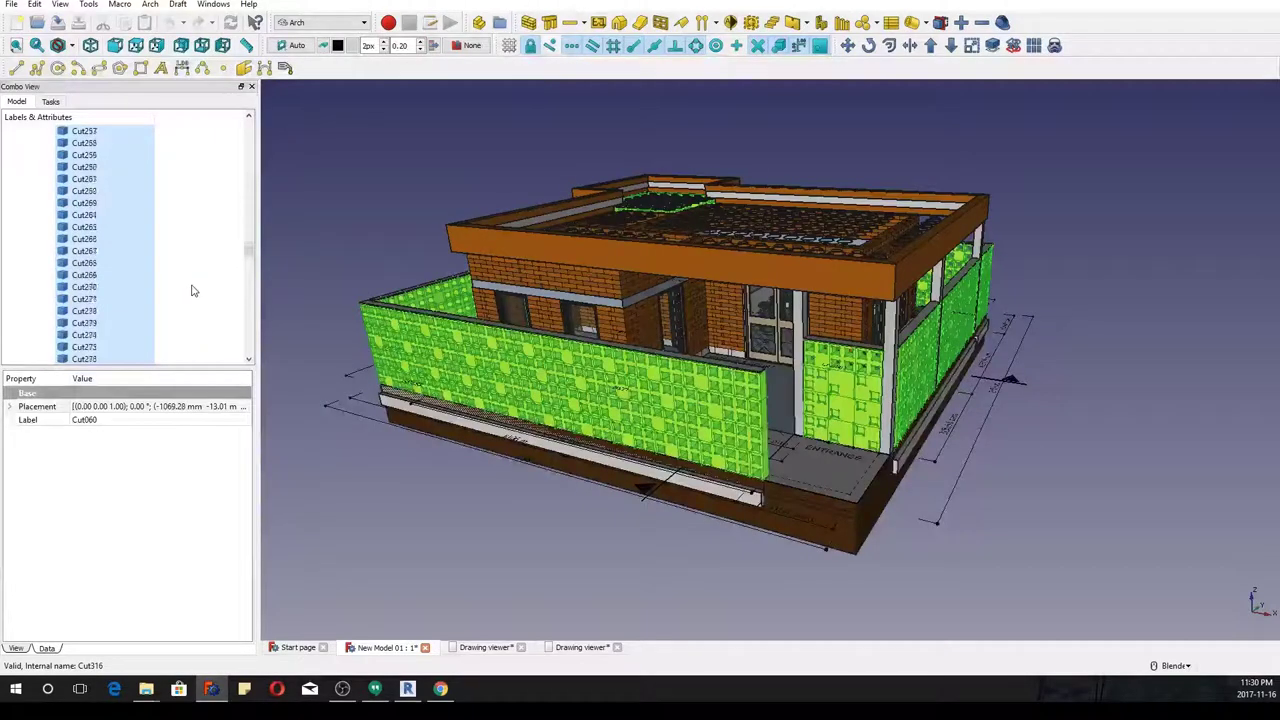
pyautogui.scroll(15, 194, 291)
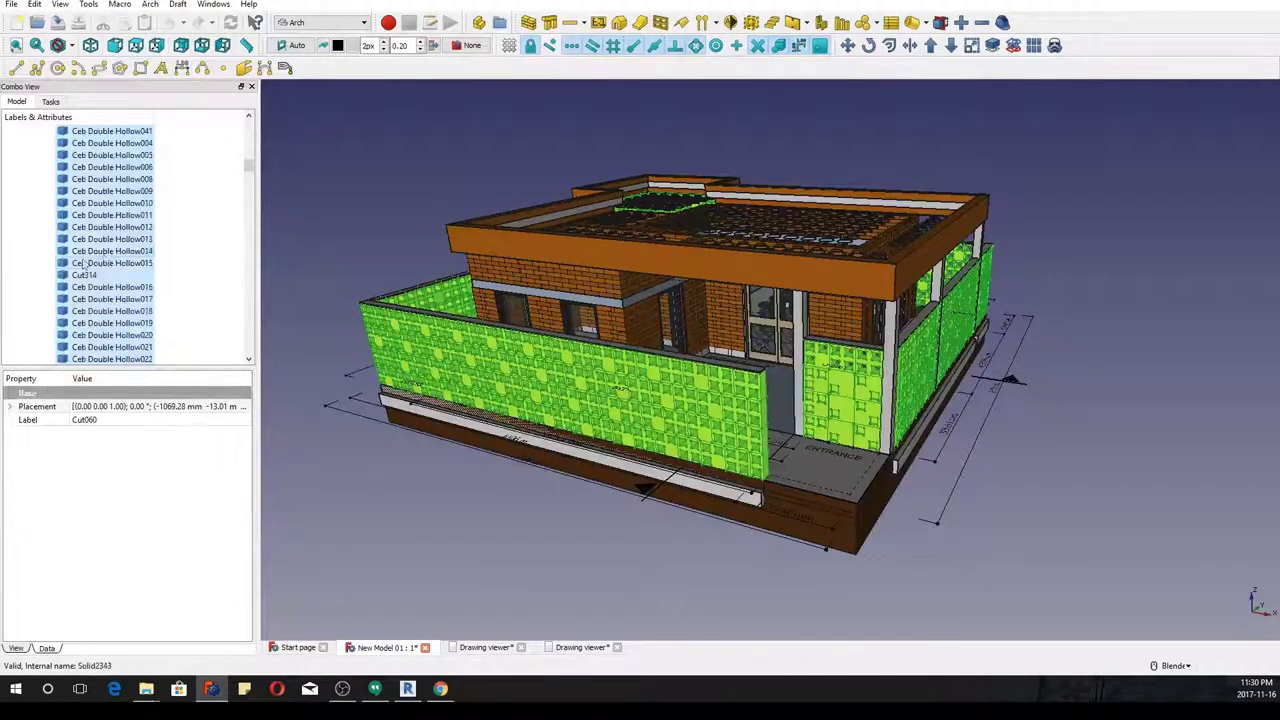
pyautogui.scroll(10, 55, 267)
pyautogui.click(37, 274)
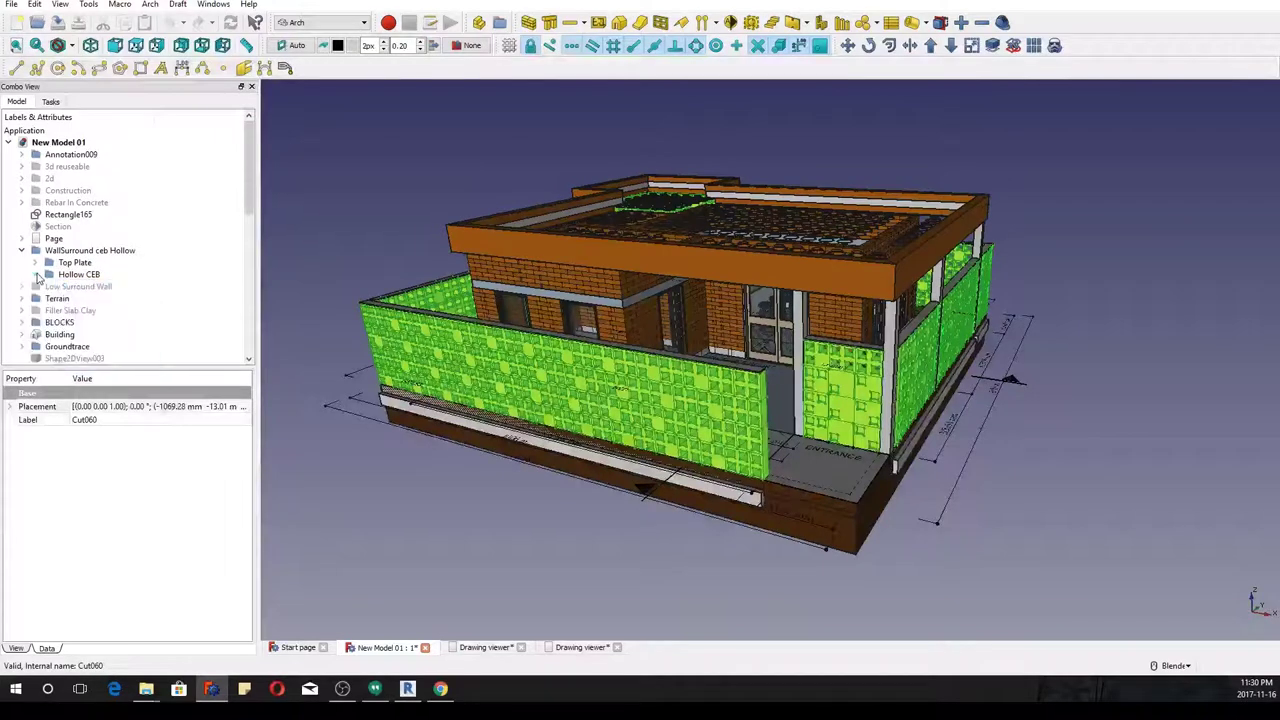
pyautogui.click(21, 250)
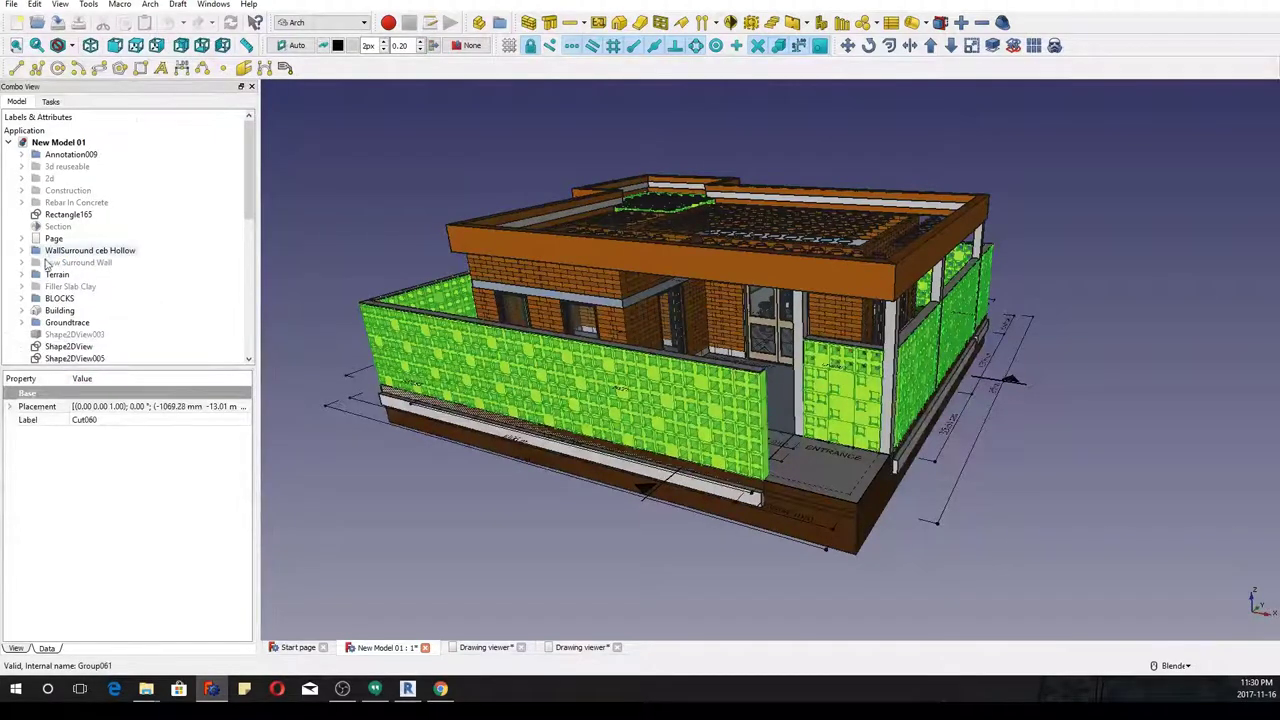
pyautogui.press('space')
# Hide the BLOCKS group to expose the frame, show it again, and view the brick walls closely from a lower angle
pyautogui.scroll(-2, 114, 282)
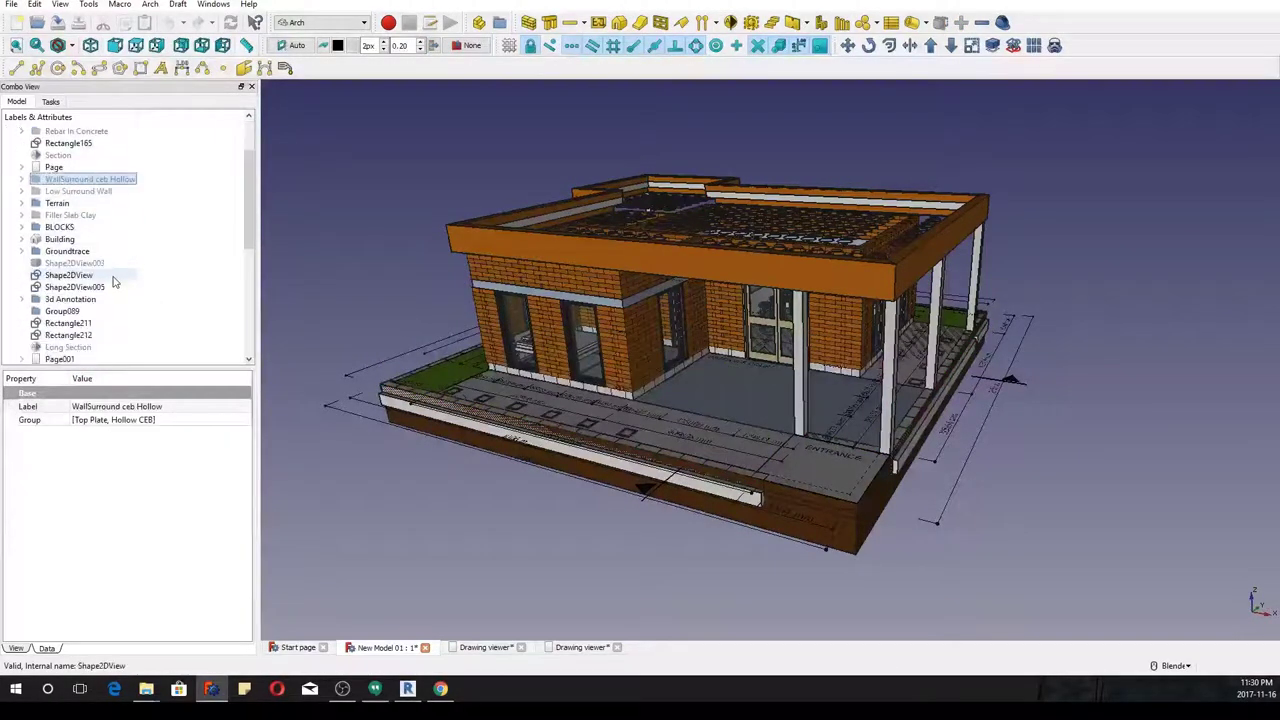
pyautogui.scroll(-1, 114, 282)
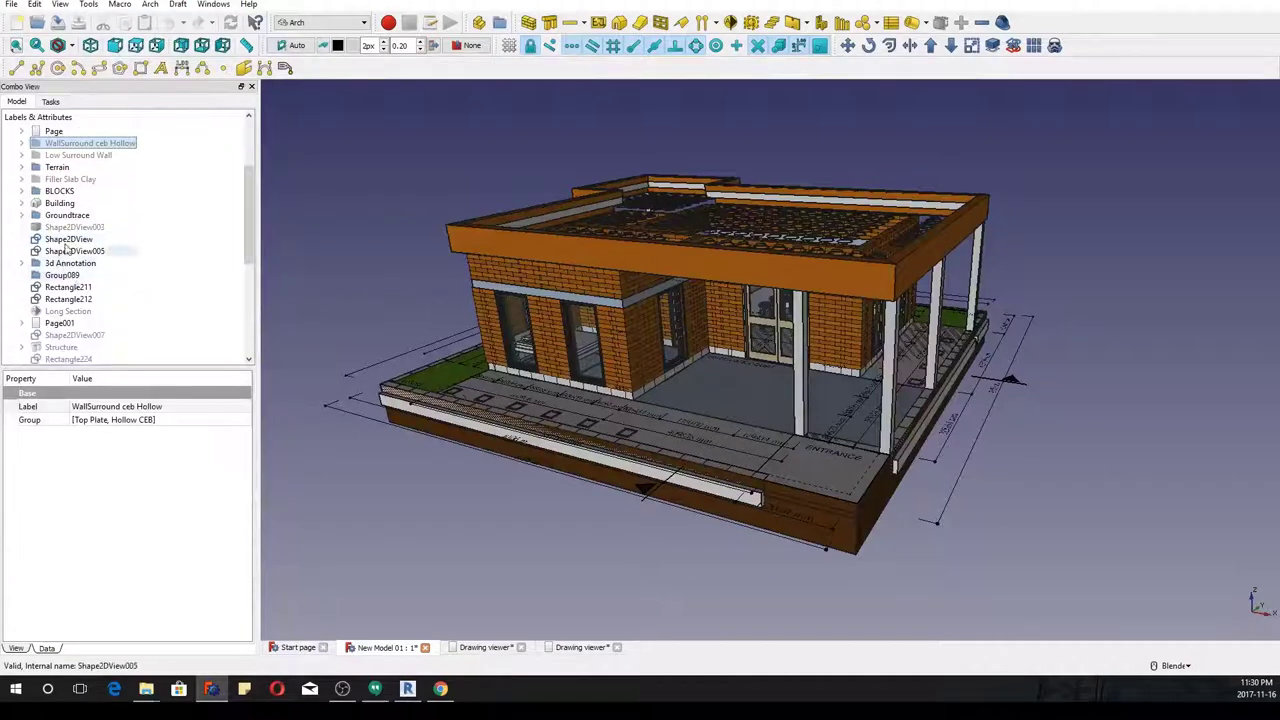
pyautogui.click(21, 194)
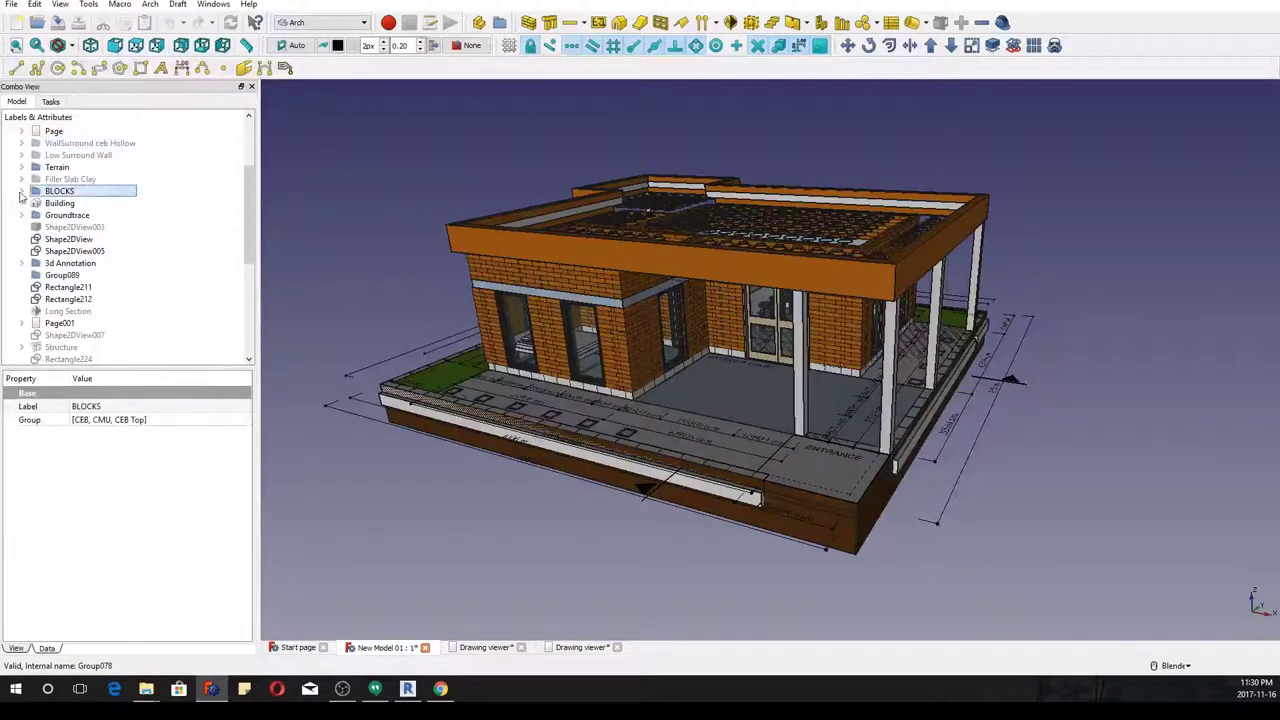
pyautogui.press('space')
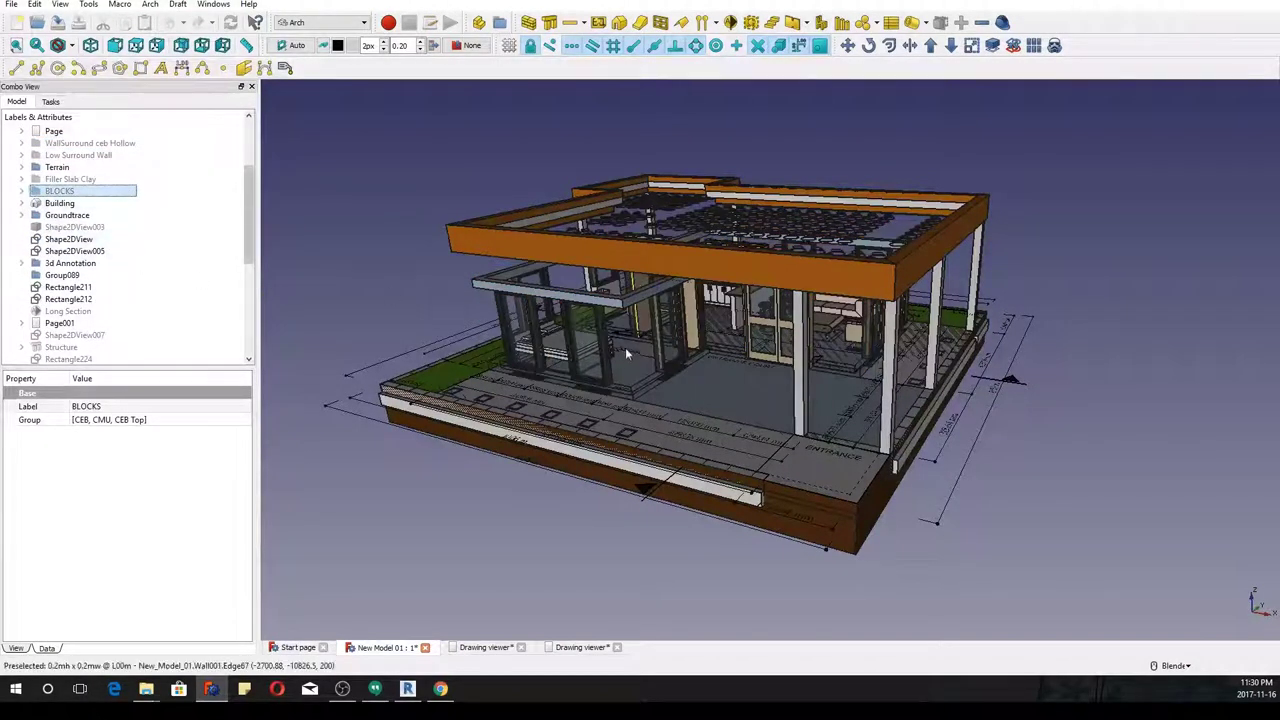
pyautogui.moveTo(634, 353); pyautogui.dragTo(711, 273, button='middle')
pyautogui.press('space')
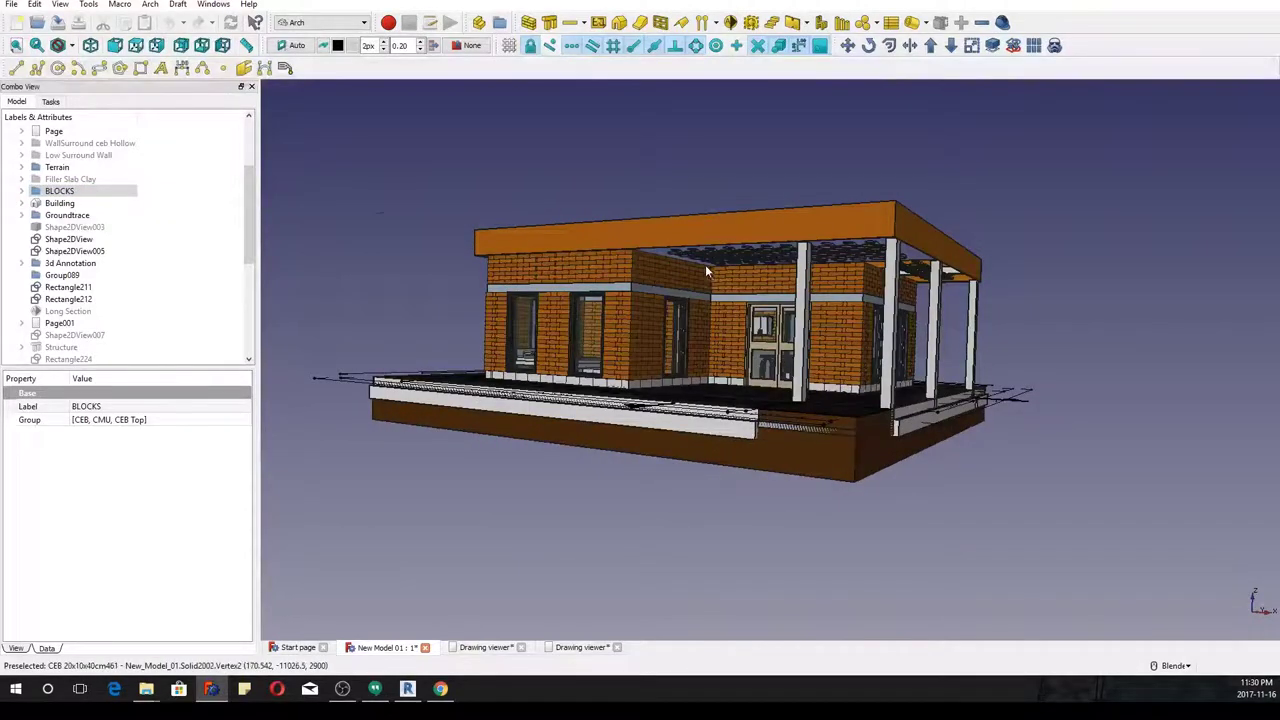
pyautogui.scroll(5, 705, 264)
# Expand the BLOCKS group, look through the arrays and blocks in its CMU subgroup, and collapse CMU
pyautogui.click(21, 191)
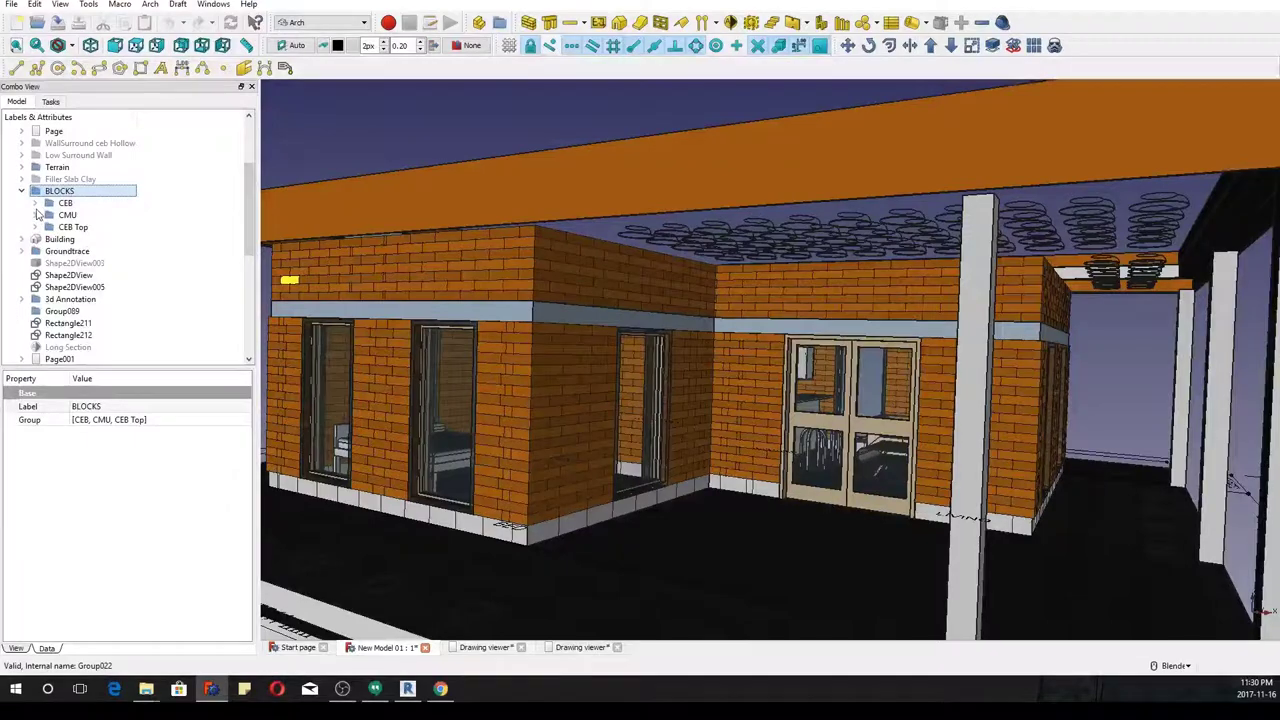
pyautogui.click(35, 215)
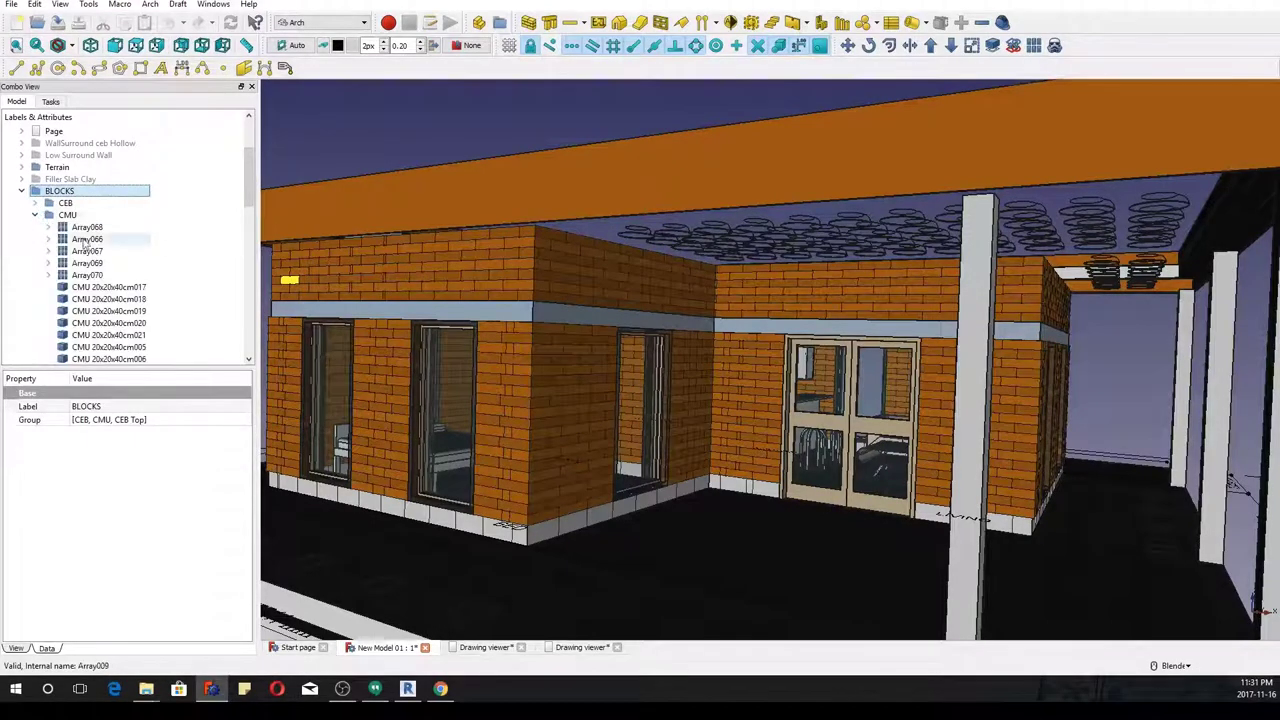
pyautogui.scroll(-2, 354, 320)
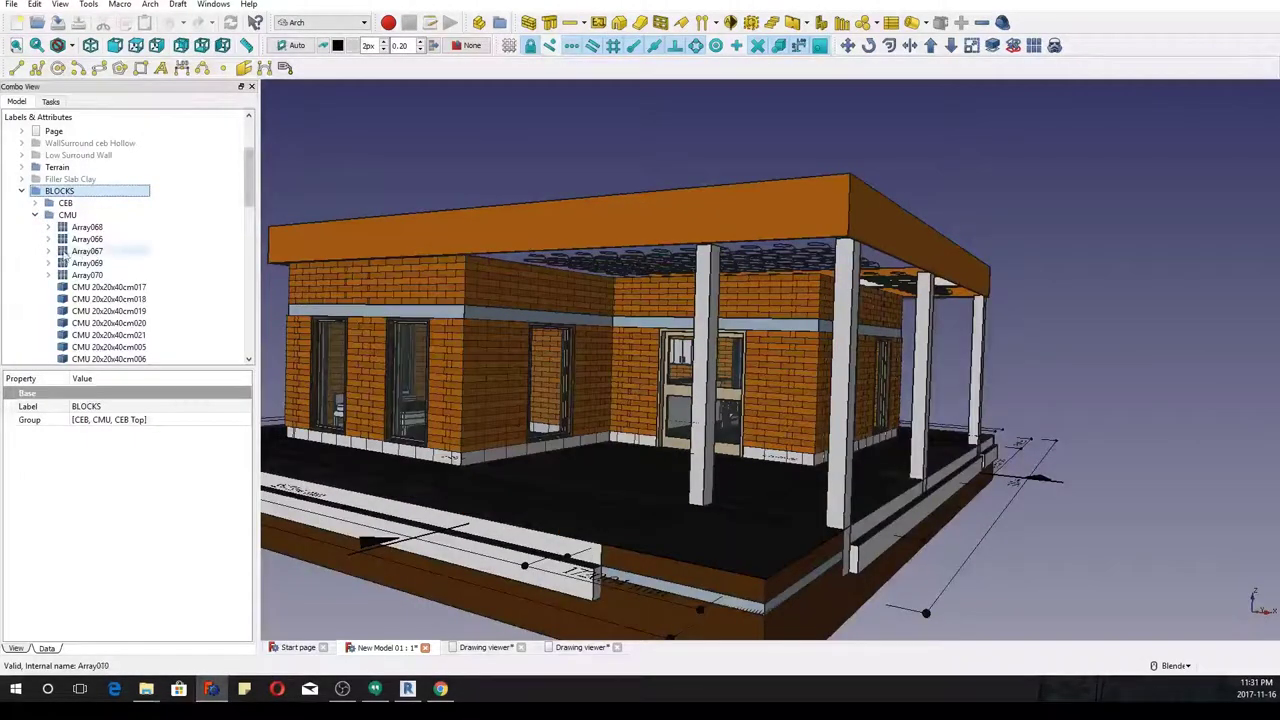
pyautogui.click(35, 215)
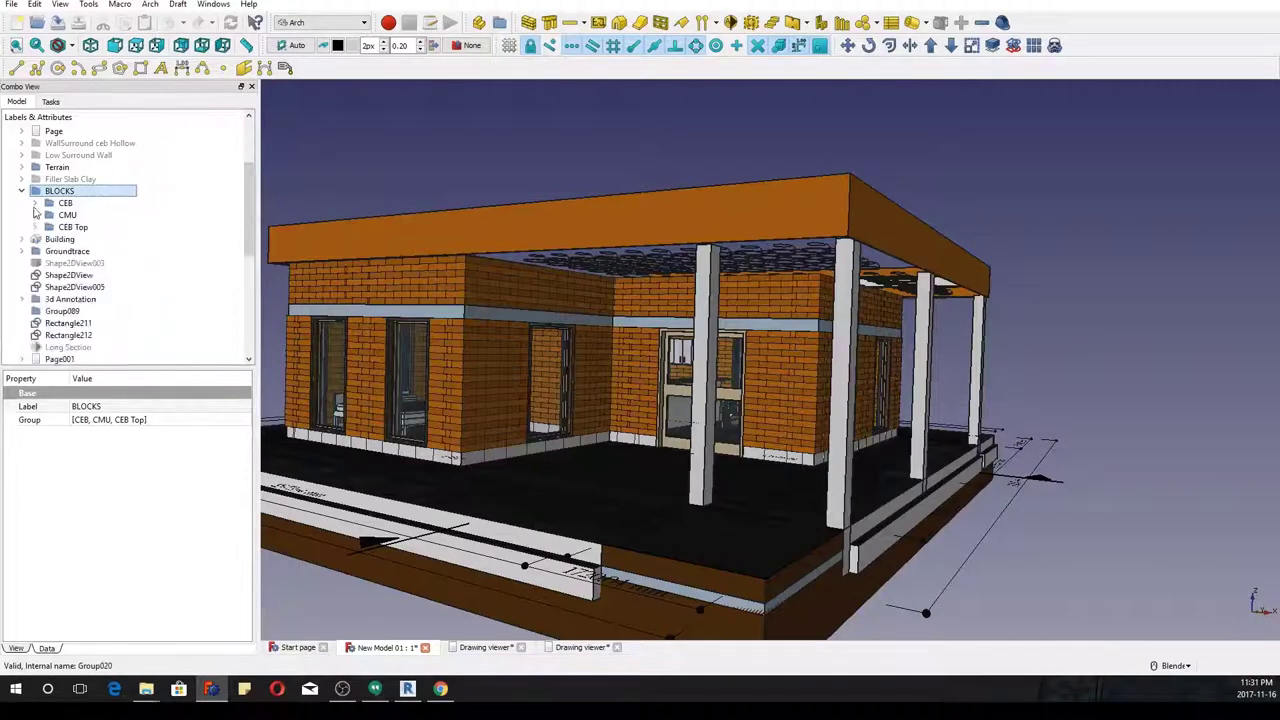
# Expand the CEB subgroup, open and close its Row 1, and look through the list of brick rows
pyautogui.click(35, 203)
pyautogui.click(48, 216)
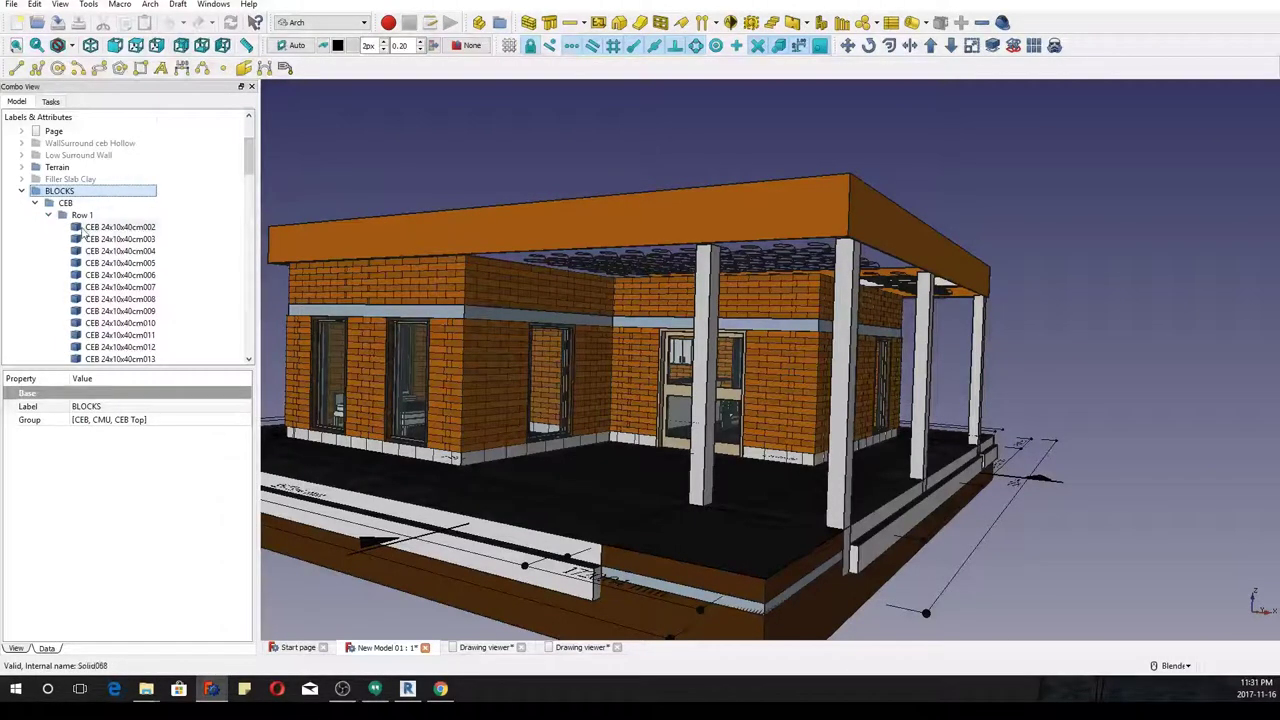
pyautogui.click(47, 217)
pyautogui.scroll(-4, 70, 250)
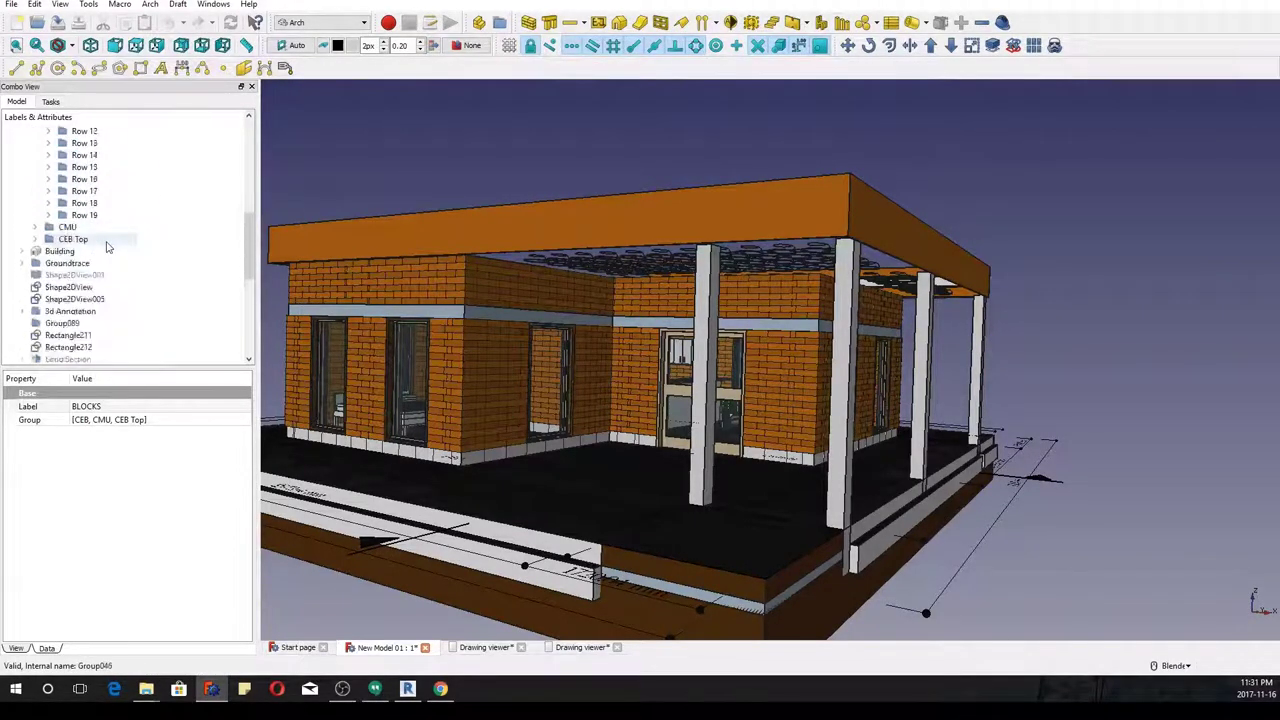
pyautogui.scroll(2, 91, 285)
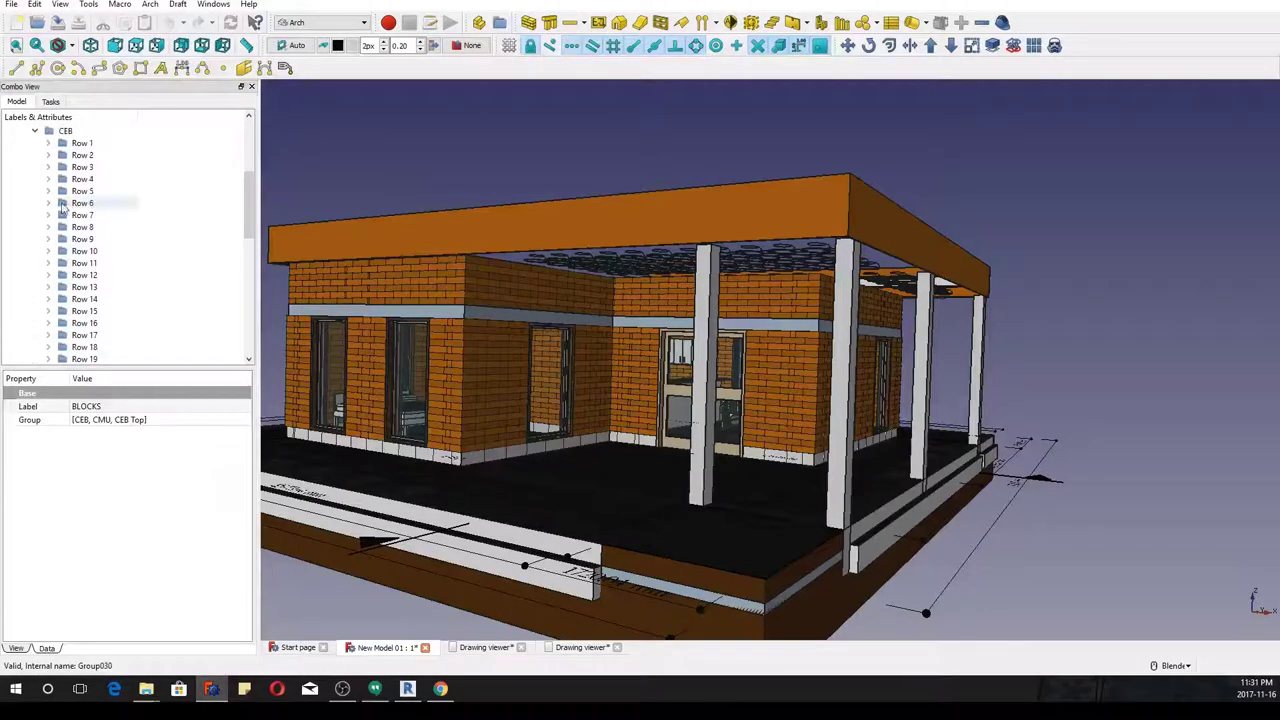
# Expand Row 1 of the CEB group and highlight its full-size CEB 24x10x40cm blocks above and below the CEB Trimed subgroup
pyautogui.click(48, 143)
pyautogui.click(78, 157)
pyautogui.scroll(-14, 90, 190)
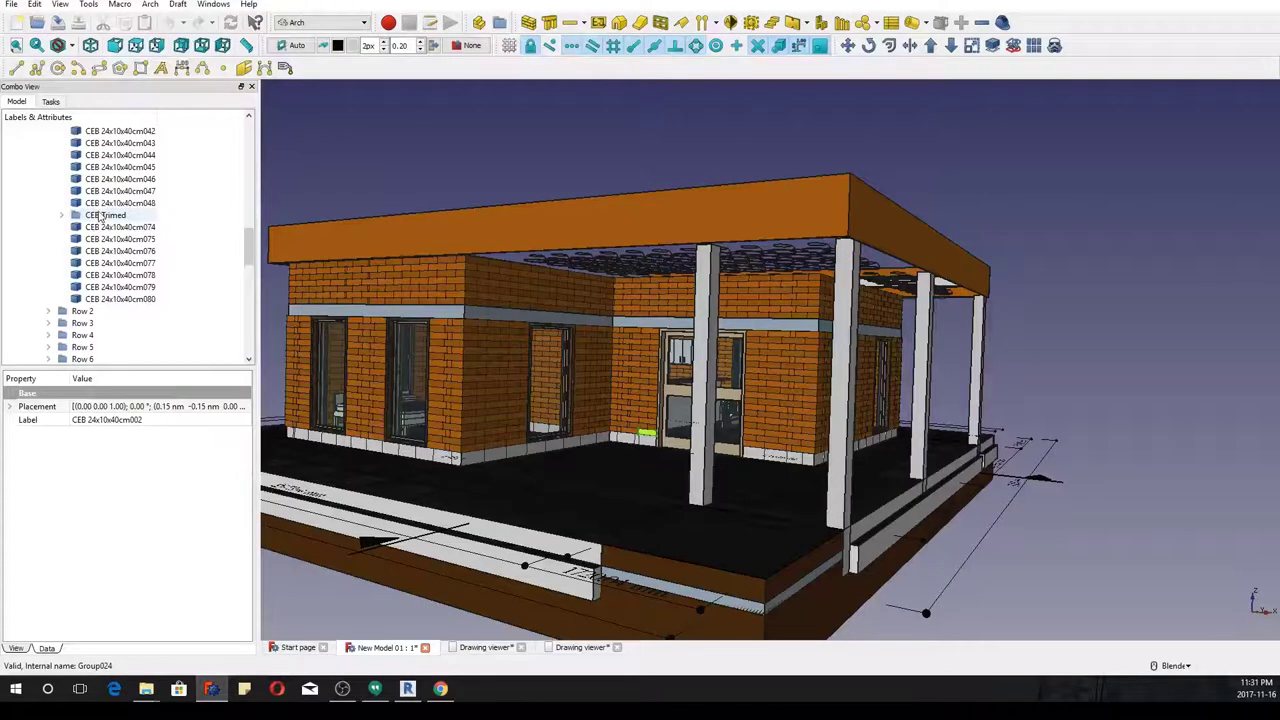
pyautogui.keyDown('shift'); pyautogui.click(118, 203); pyautogui.keyUp('shift')
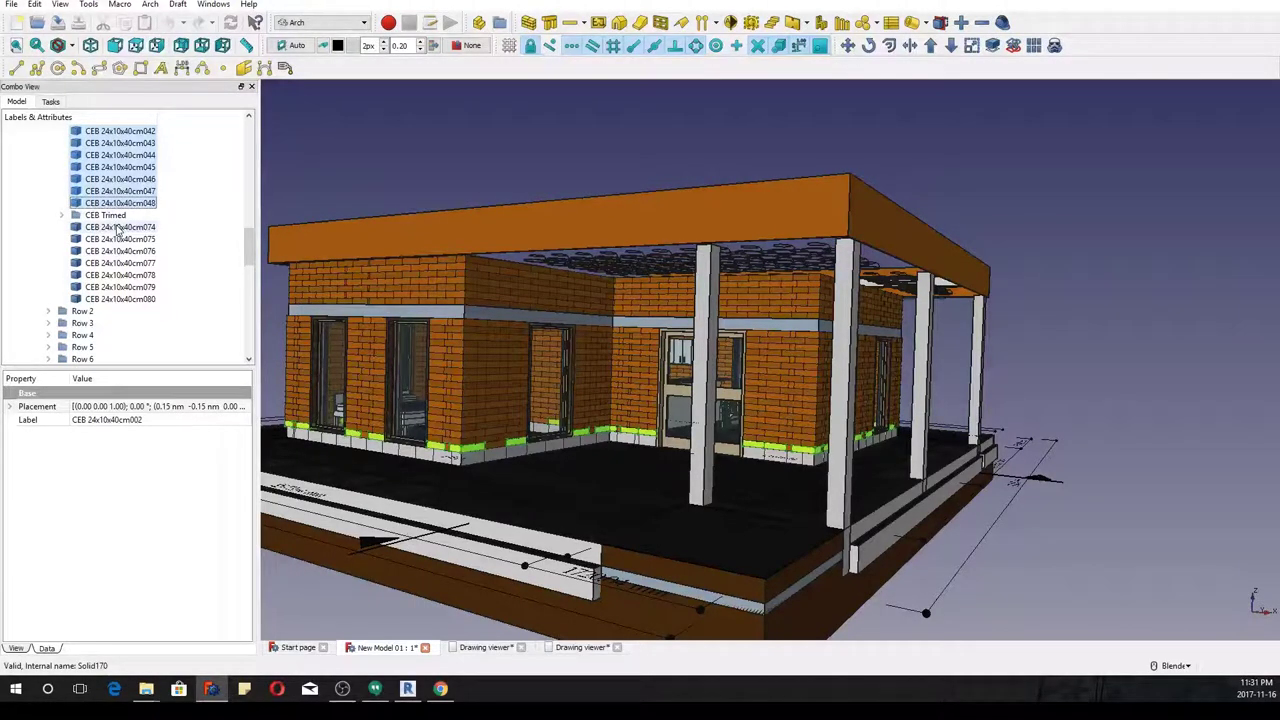
pyautogui.keyDown('ctrl'); pyautogui.click(118, 228); pyautogui.keyUp('ctrl')
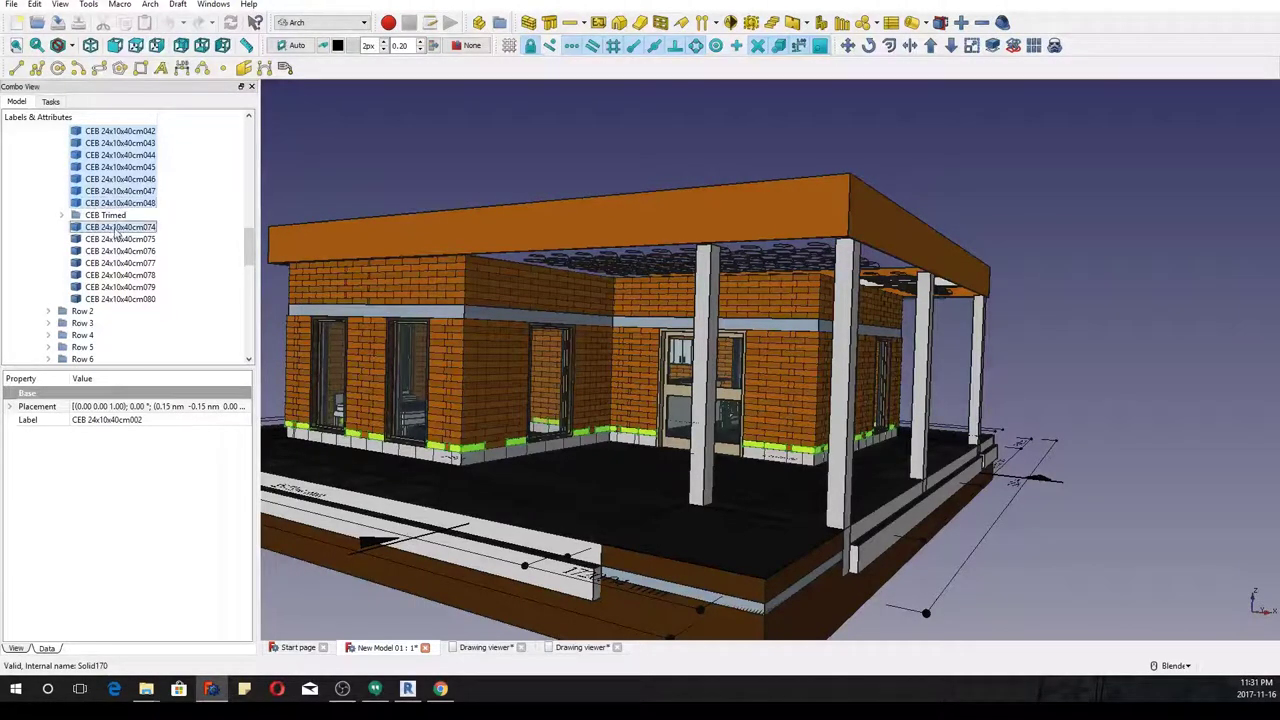
# Expand CEB Trimed in Row 1, add its solids to the highlighted selection, and look back through the selected row
pyautogui.click(62, 215)
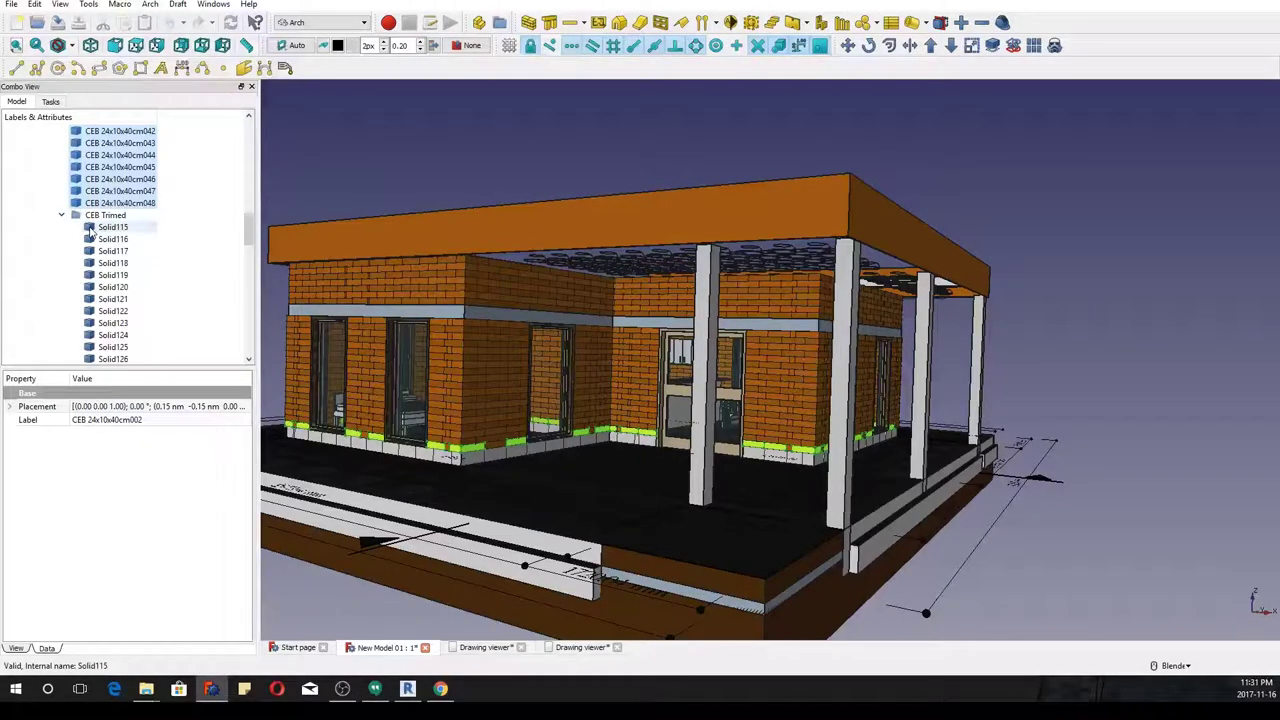
pyautogui.scroll(-7, 96, 210)
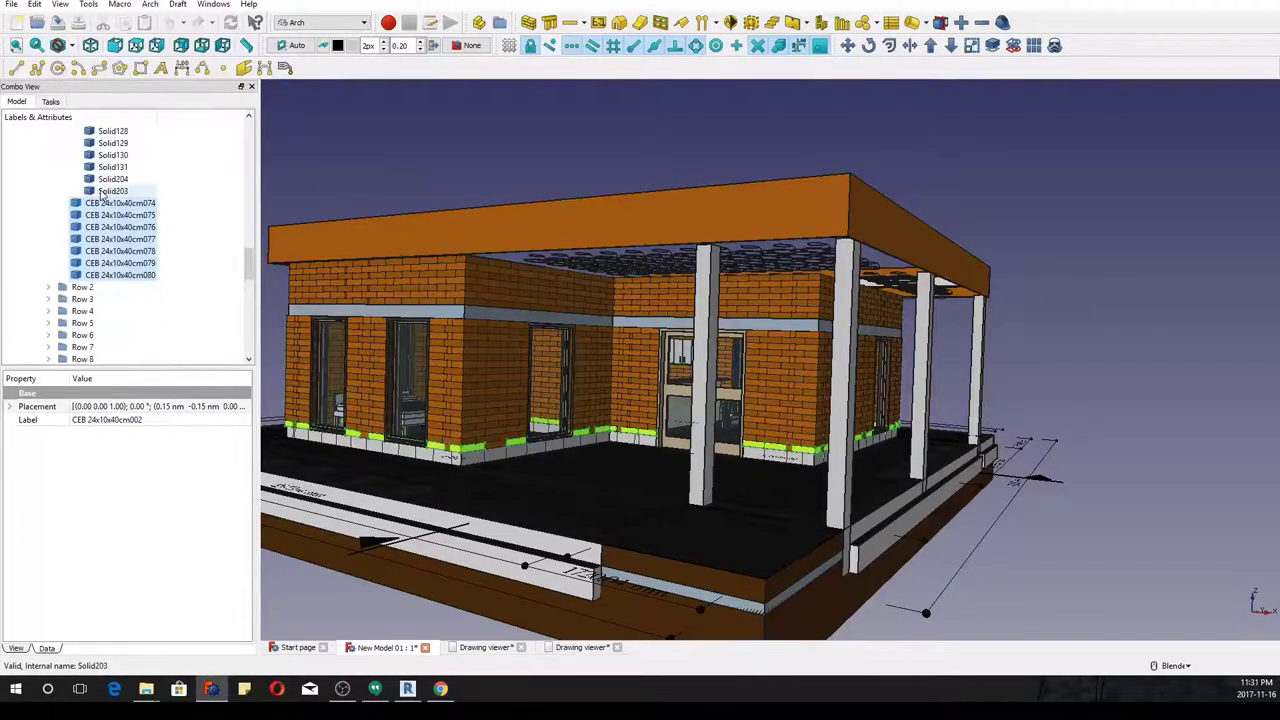
pyautogui.keyDown('shift'); pyautogui.click(101, 195); pyautogui.keyUp('shift')
pyautogui.moveTo(464, 405); pyautogui.dragTo(434, 410, button='middle')
pyautogui.scroll(4, 127, 305)
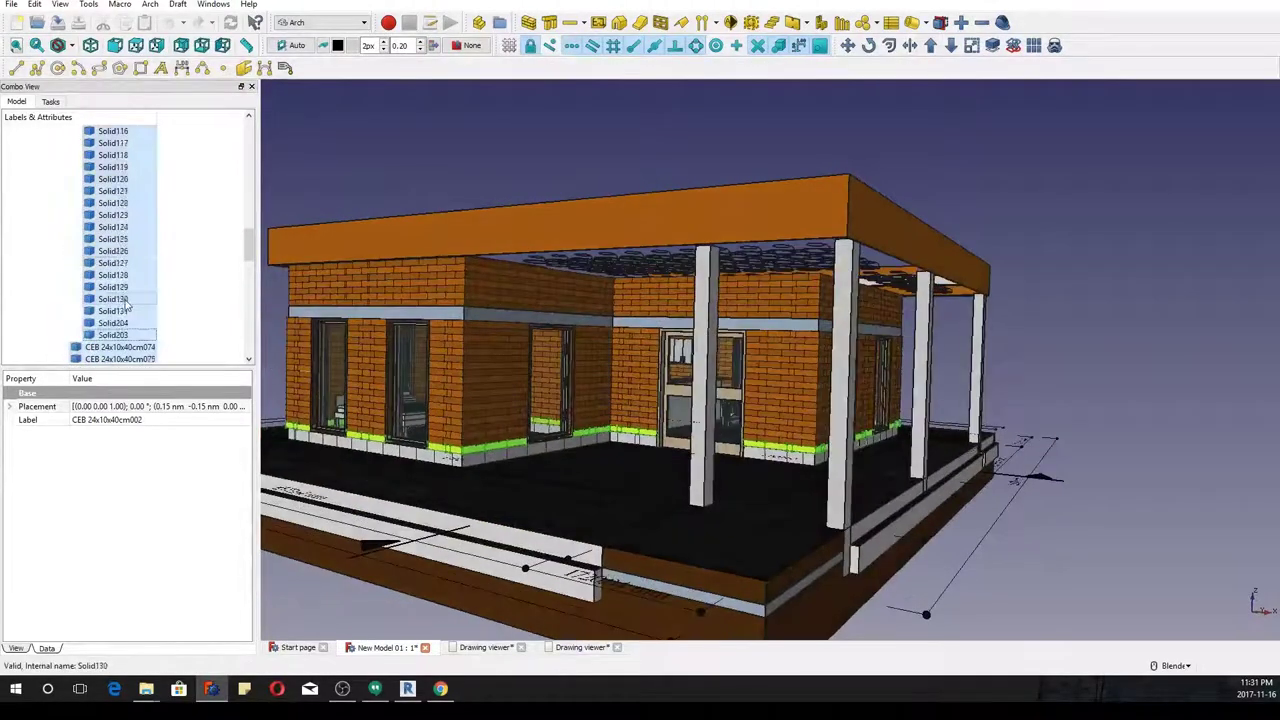
pyautogui.scroll(10, 127, 305)
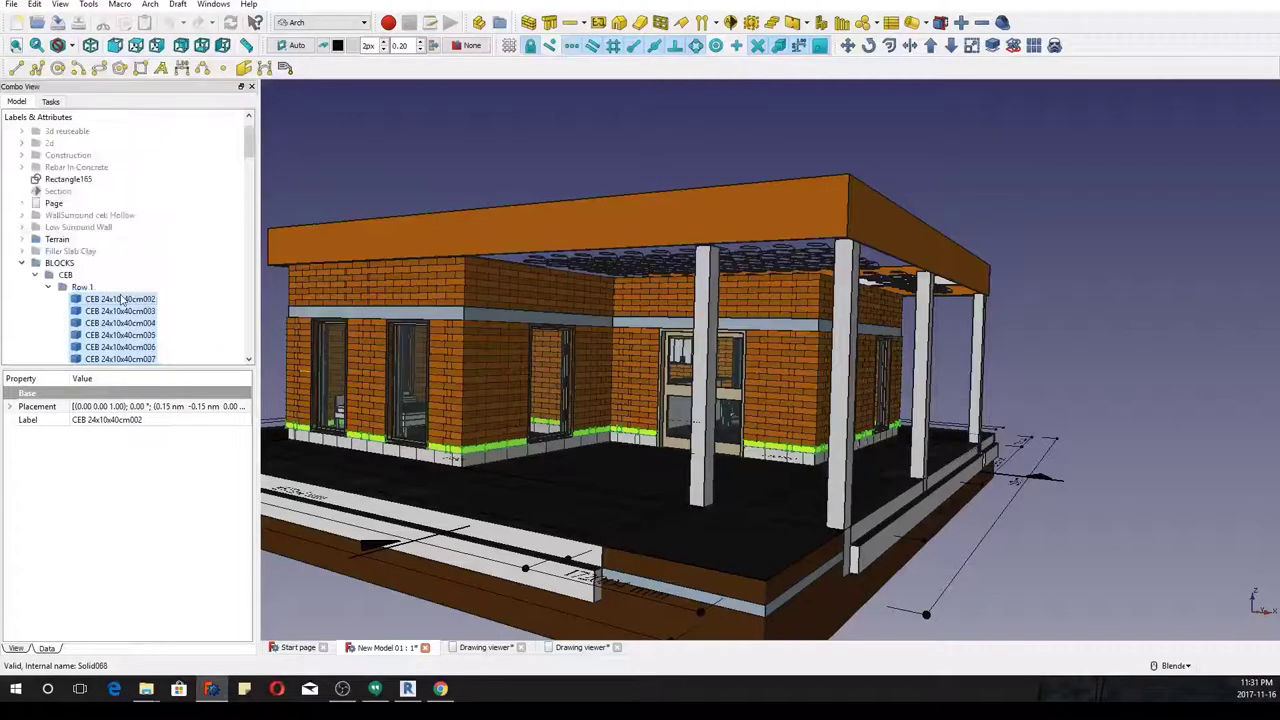
pyautogui.scroll(1, 122, 299)
pyautogui.scroll(-18, 72, 252)
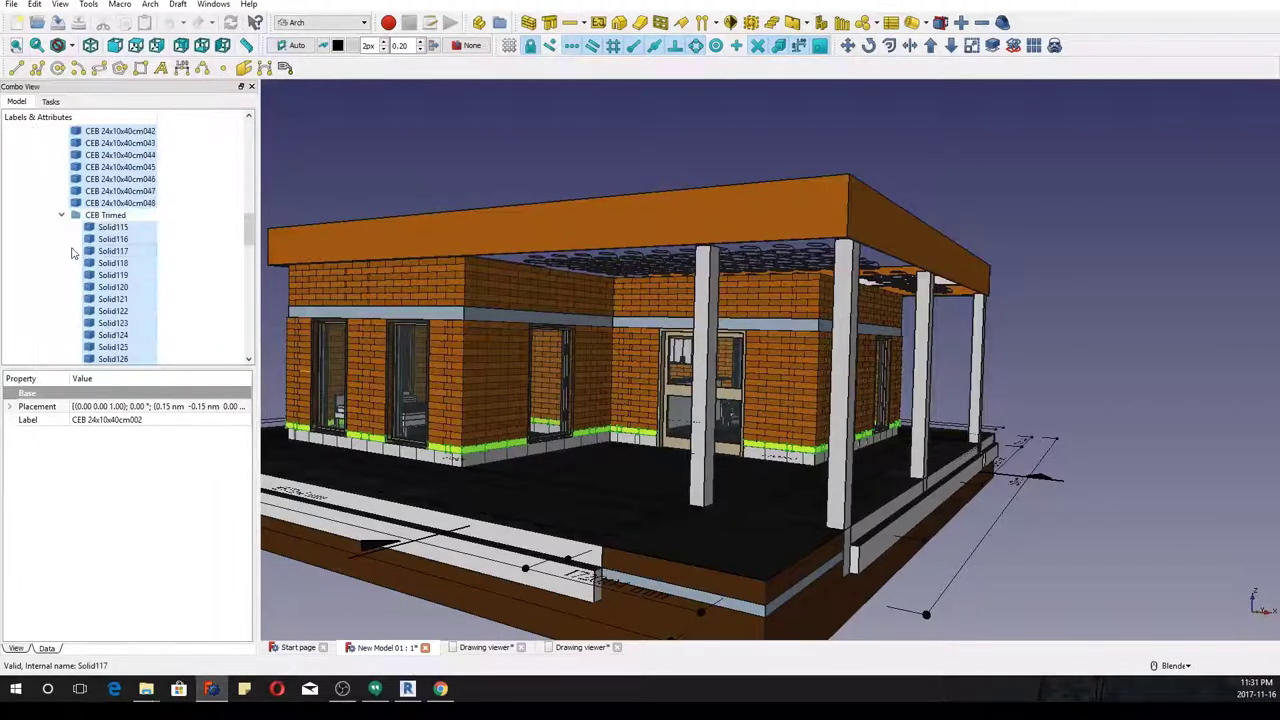
# Expand Row 2 and add its blocks CEB 24x10x40cm051 through 072 to the highlighted selection
pyautogui.scroll(-6, 72, 252)
pyautogui.click(48, 143)
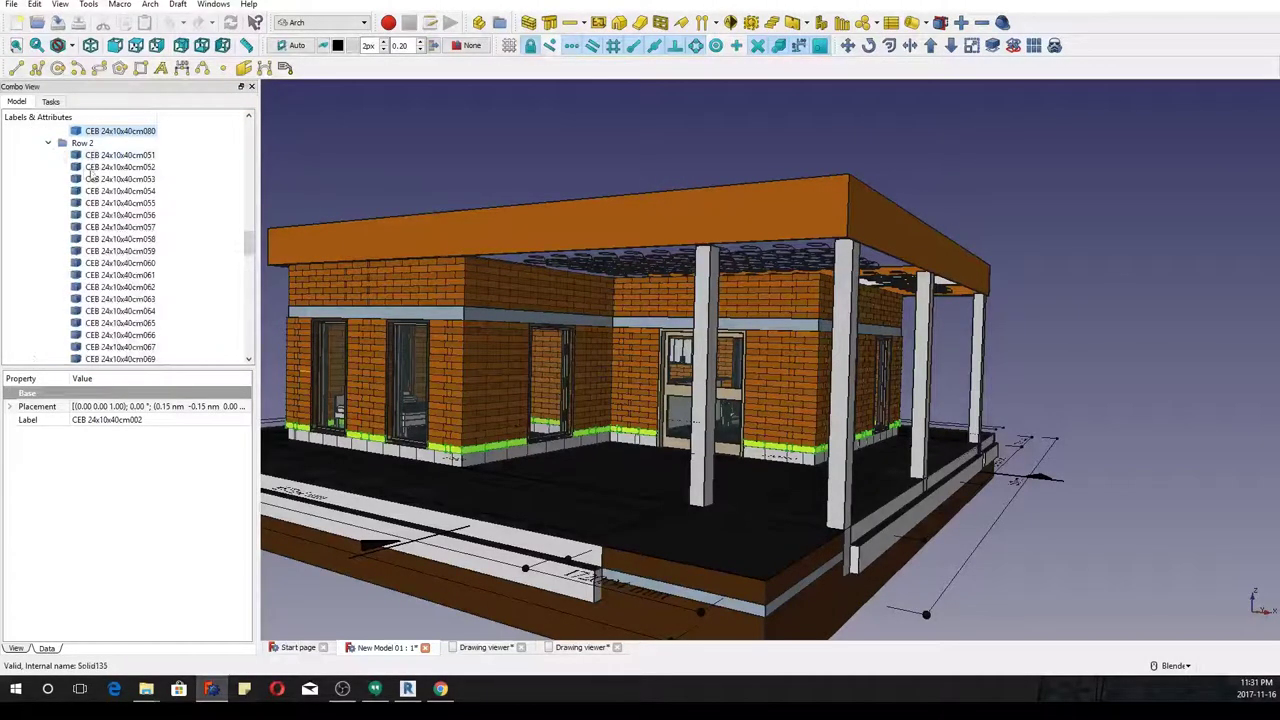
pyautogui.scroll(-4, 100, 200)
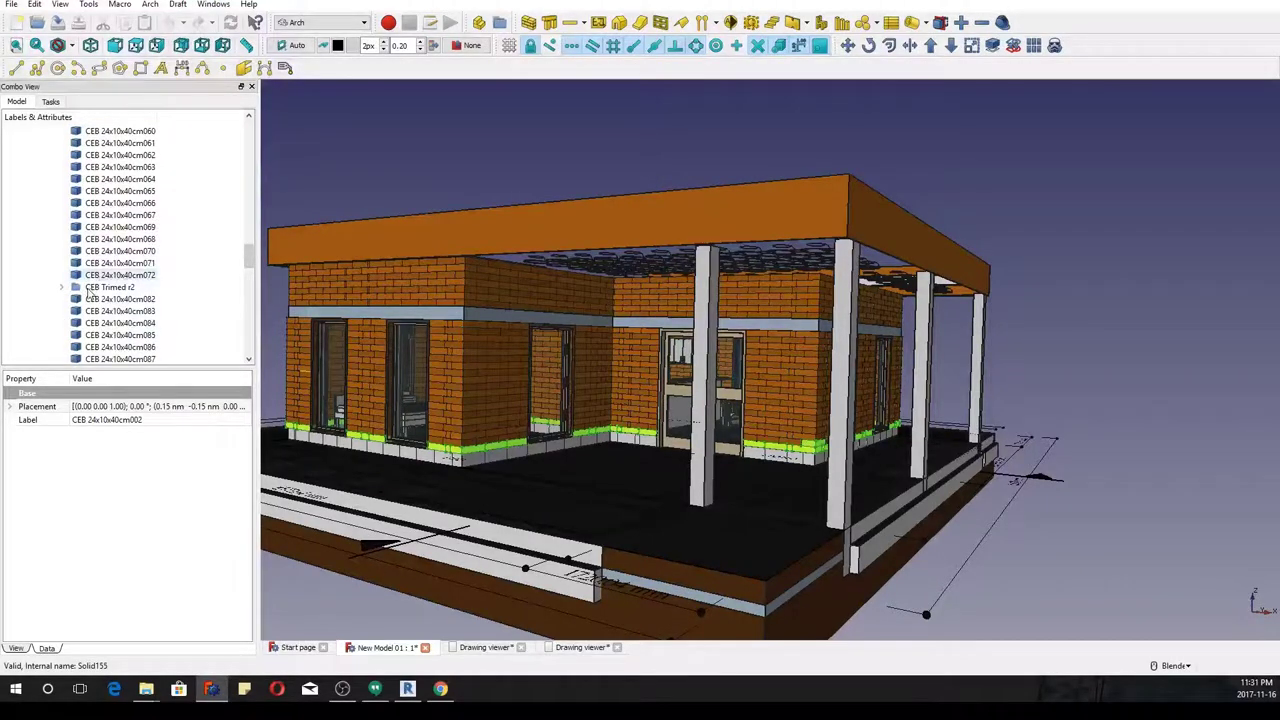
pyautogui.keyDown('shift'); pyautogui.click(95, 275); pyautogui.keyUp('shift')
# Expand CEB Trimed r2 and add its solids and the remaining Row 2 blocks through CEB 24x10x40cm106 to the selection
pyautogui.click(61, 287)
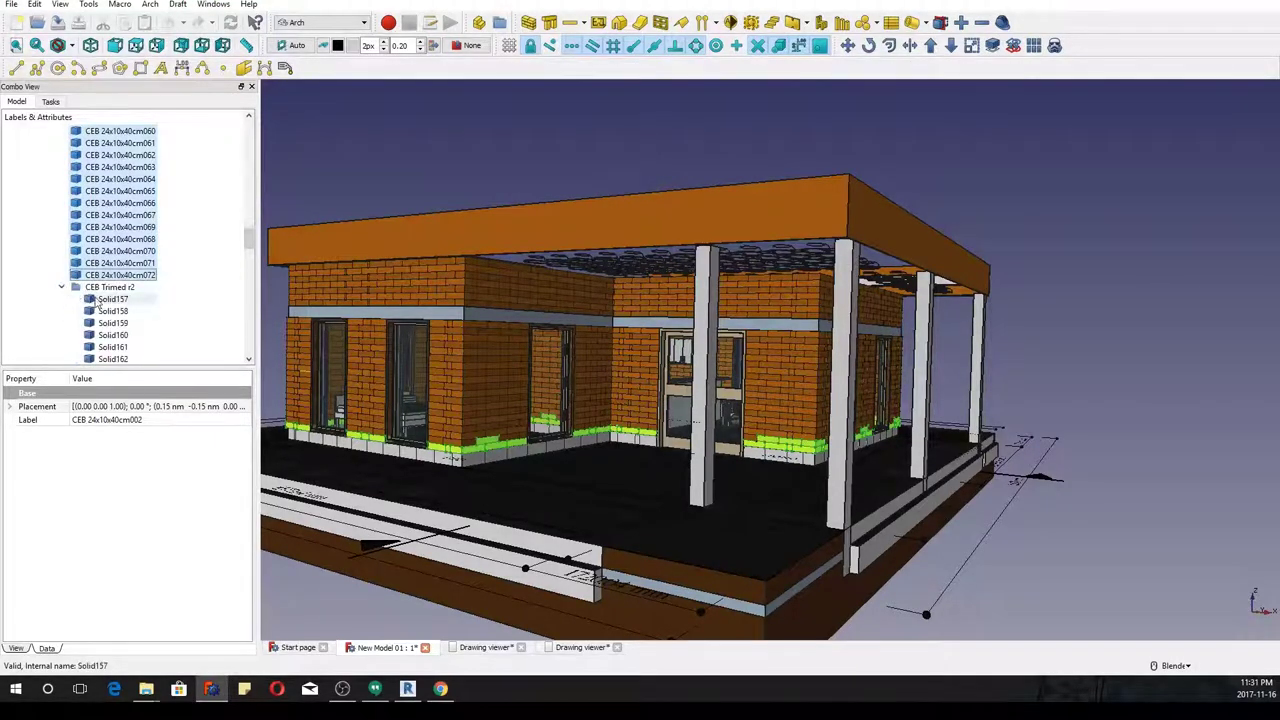
pyautogui.scroll(-5, 97, 303)
pyautogui.scroll(4, 98, 300)
pyautogui.scroll(-4, 100, 296)
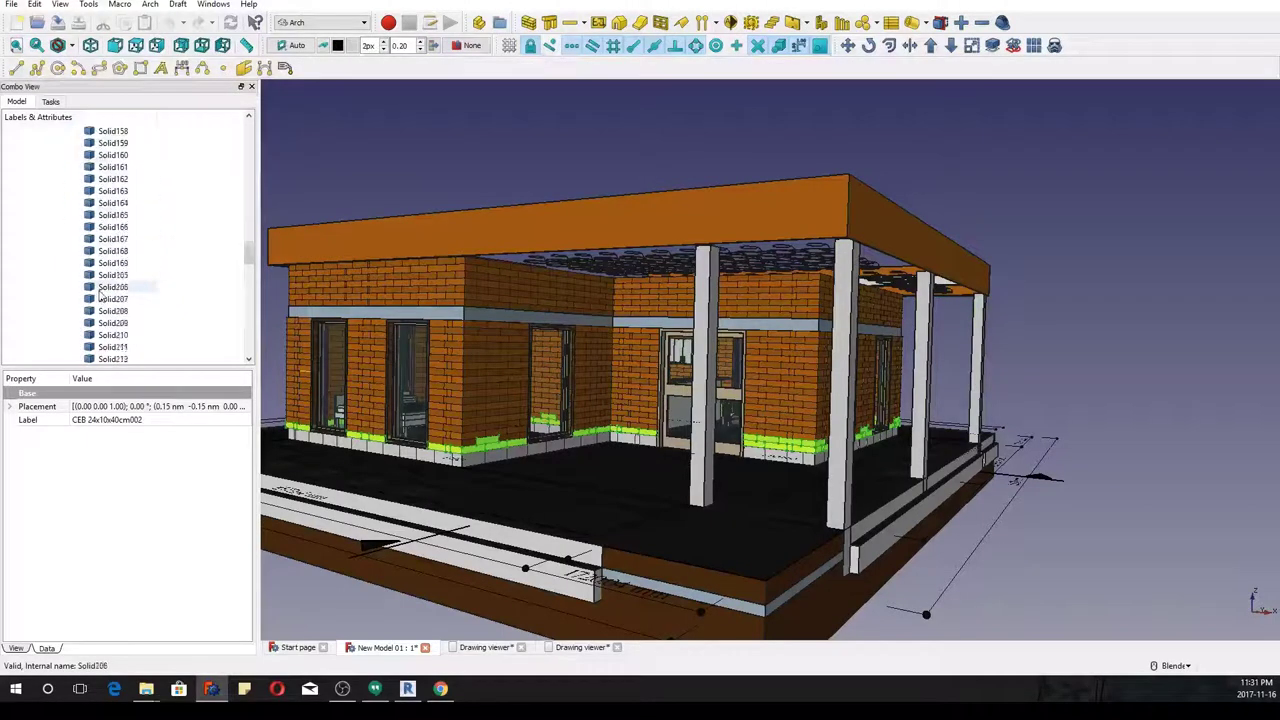
pyautogui.scroll(-5, 100, 294)
pyautogui.keyDown('shift'); pyautogui.click(101, 278); pyautogui.keyUp('shift')
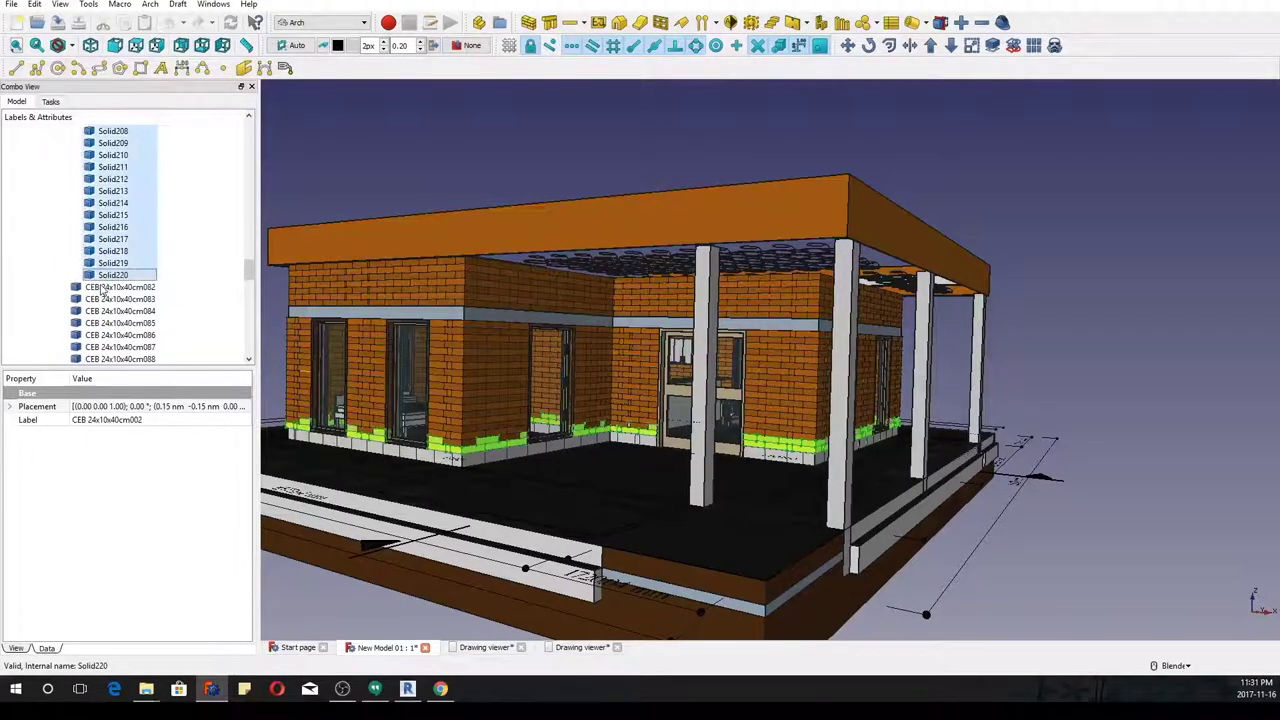
pyautogui.scroll(-10, 106, 291)
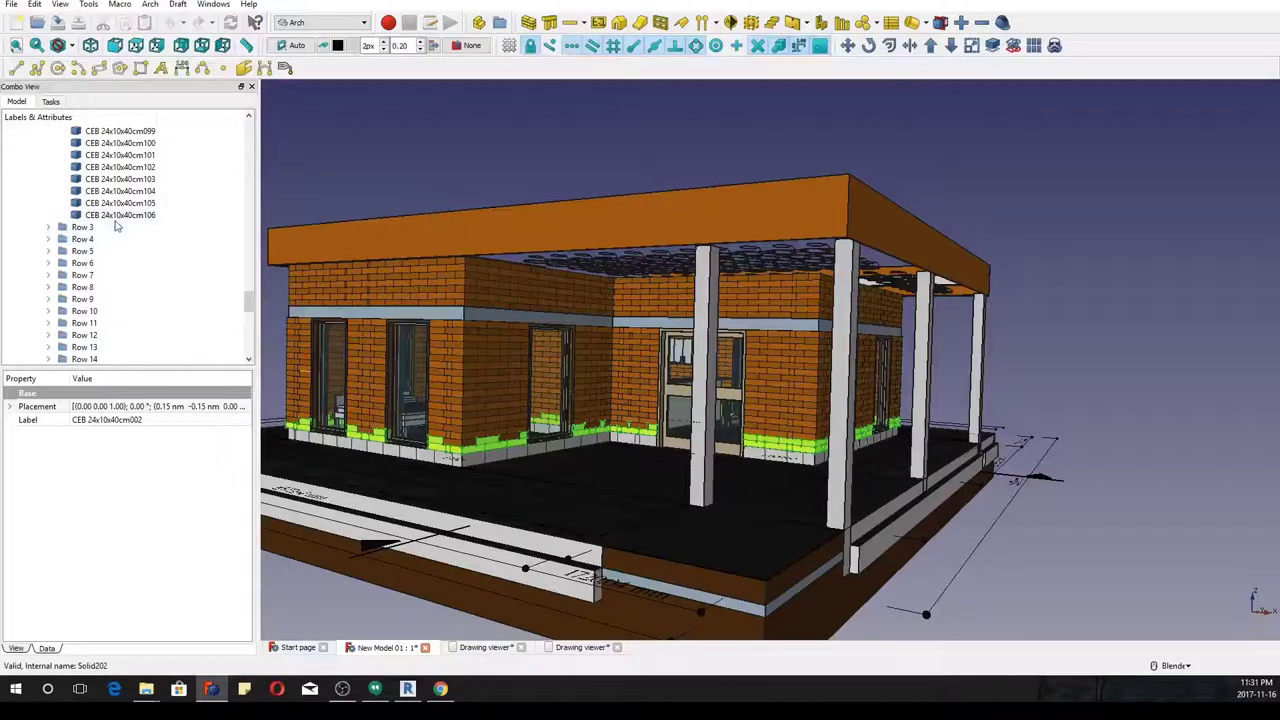
pyautogui.keyDown('shift'); pyautogui.click(48, 229); pyautogui.keyUp('shift')
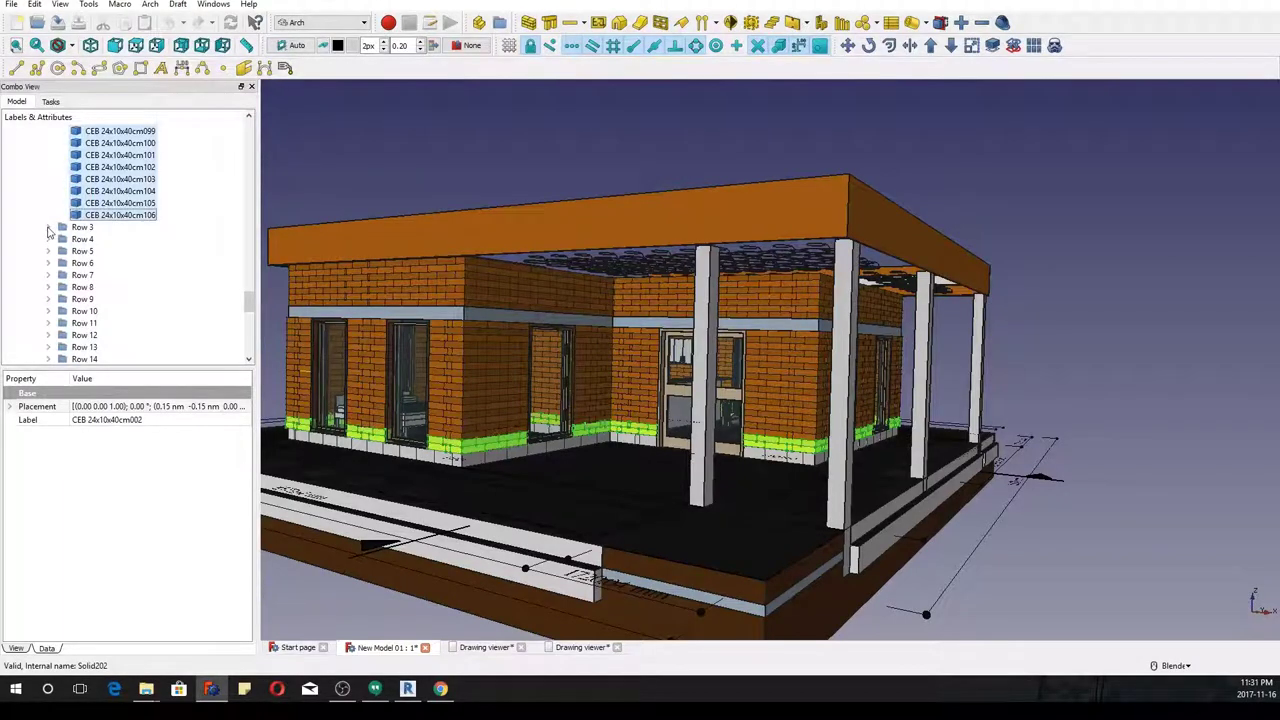
# Expand Row 3 and add all its blocks, from CEB 24x10x40cm107 through 160, to the highlighted selection
pyautogui.click(48, 229)
pyautogui.keyDown('ctrl'); pyautogui.click(93, 241); pyautogui.keyUp('ctrl')
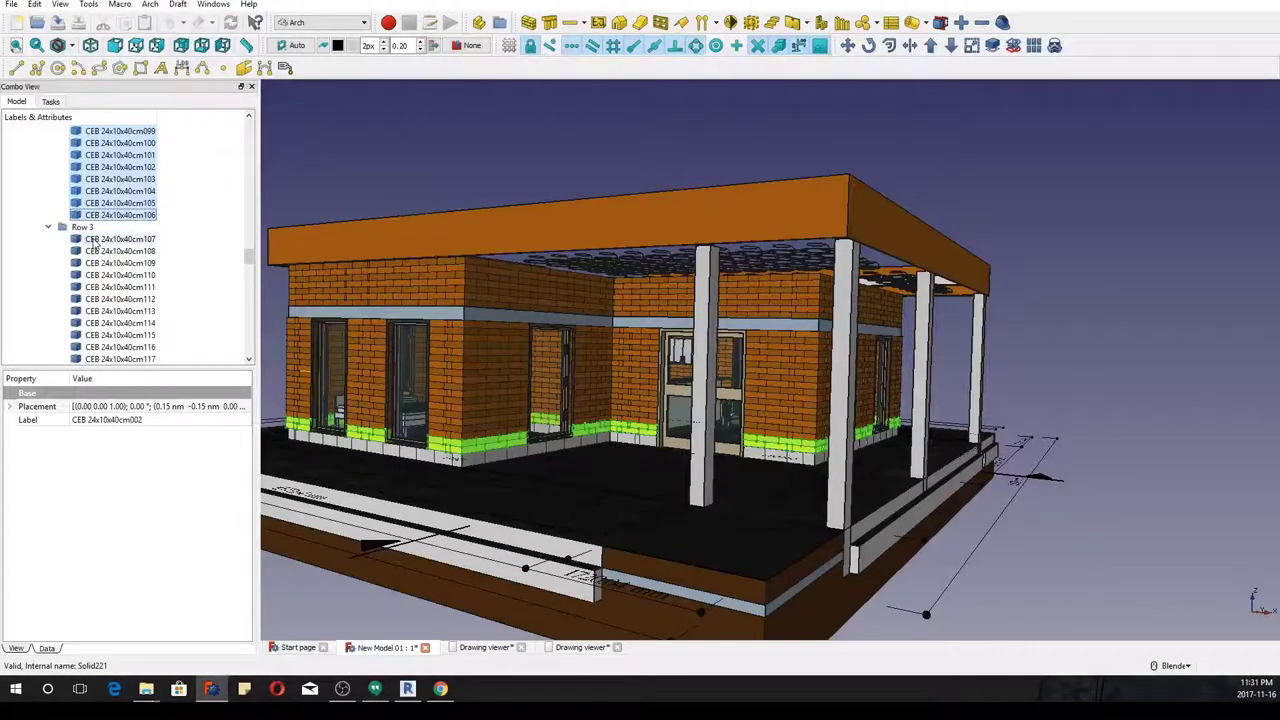
pyautogui.scroll(-6, 93, 243)
pyautogui.scroll(5, 93, 243)
pyautogui.scroll(-15, 94, 243)
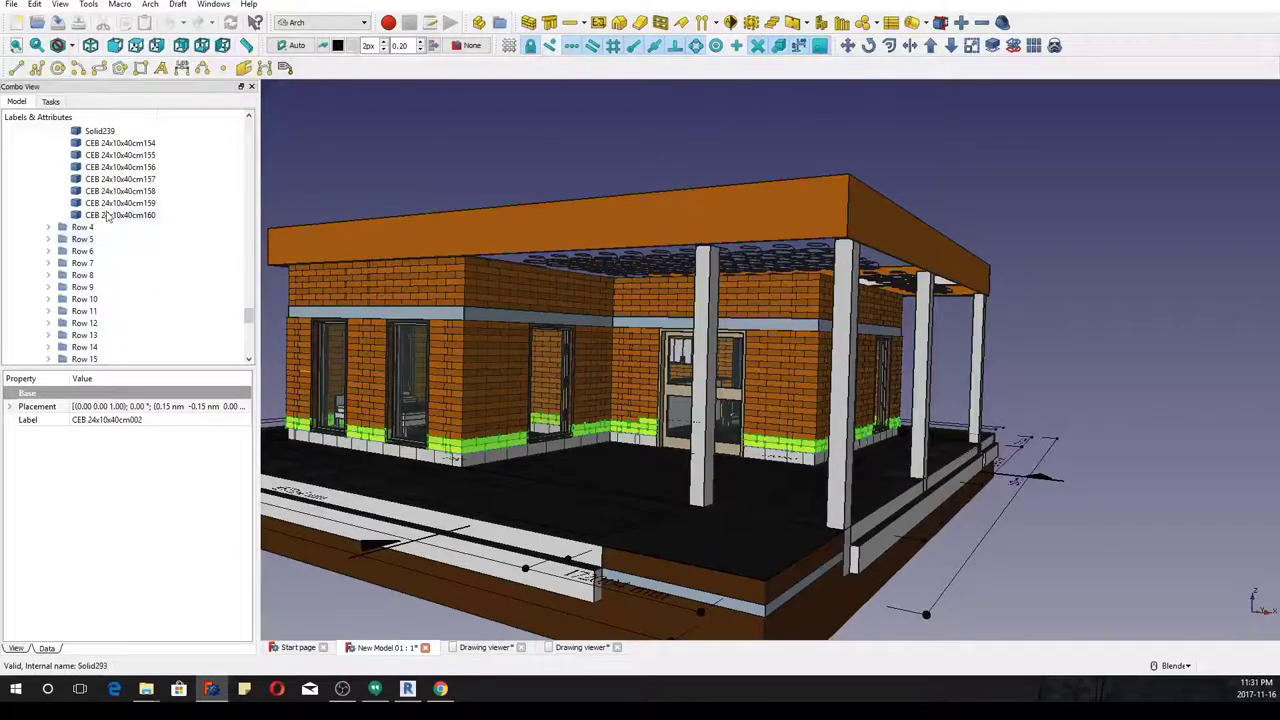
# Expand Row 4 and add all its blocks, from CEB 24x10x40cm161 through Solid268, to the highlighted selection
pyautogui.click(49, 229)
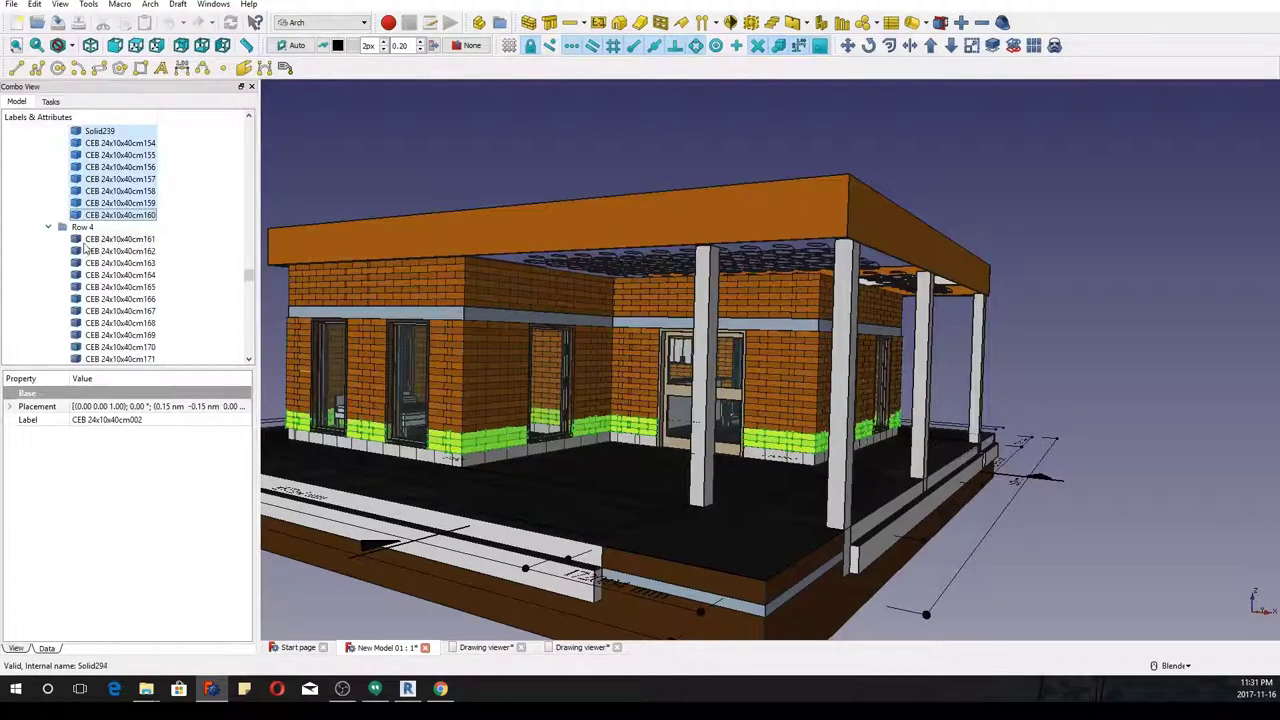
pyautogui.scroll(-15, 86, 250)
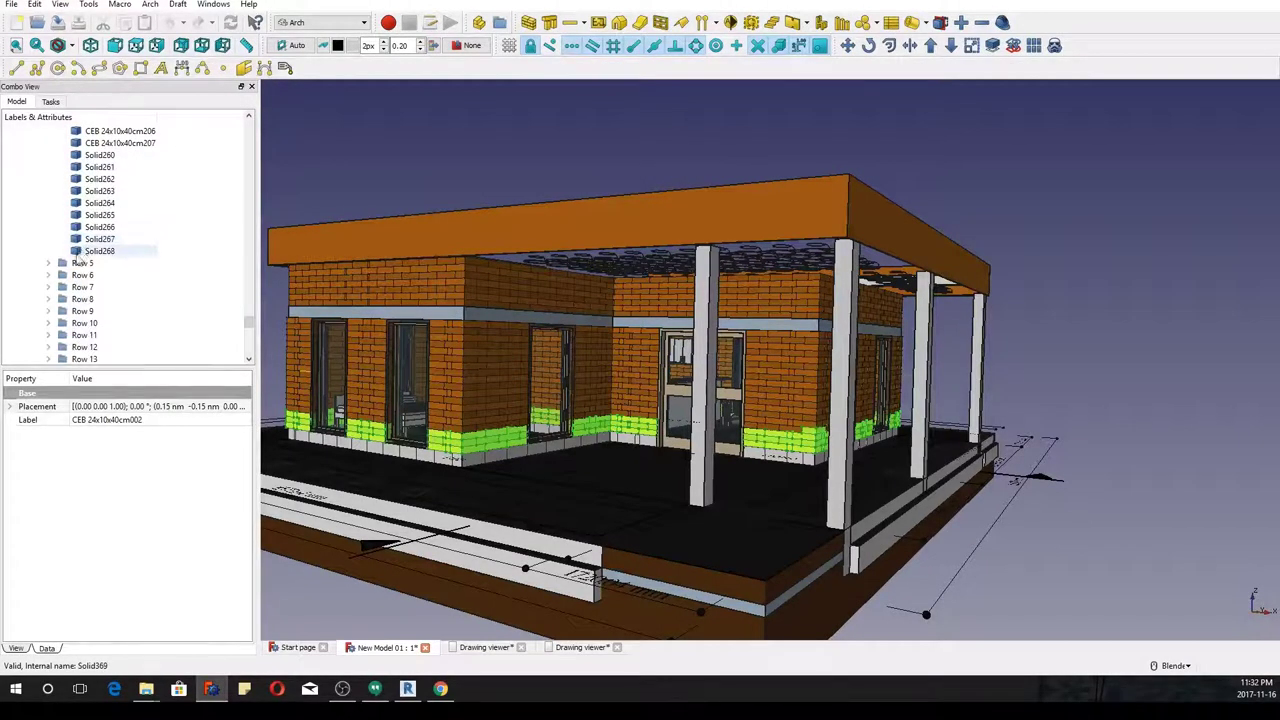
pyautogui.keyDown('shift'); pyautogui.click(110, 251); pyautogui.keyUp('shift')
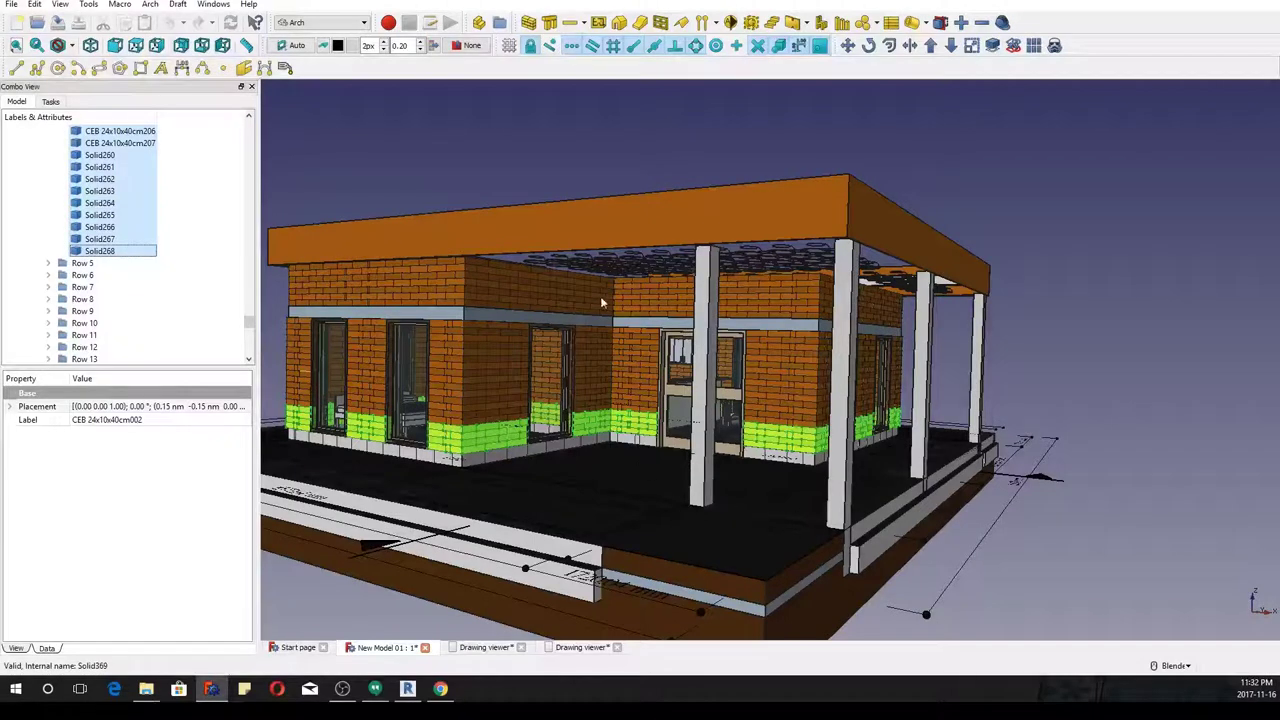
pyautogui.scroll(-8, 127, 333)
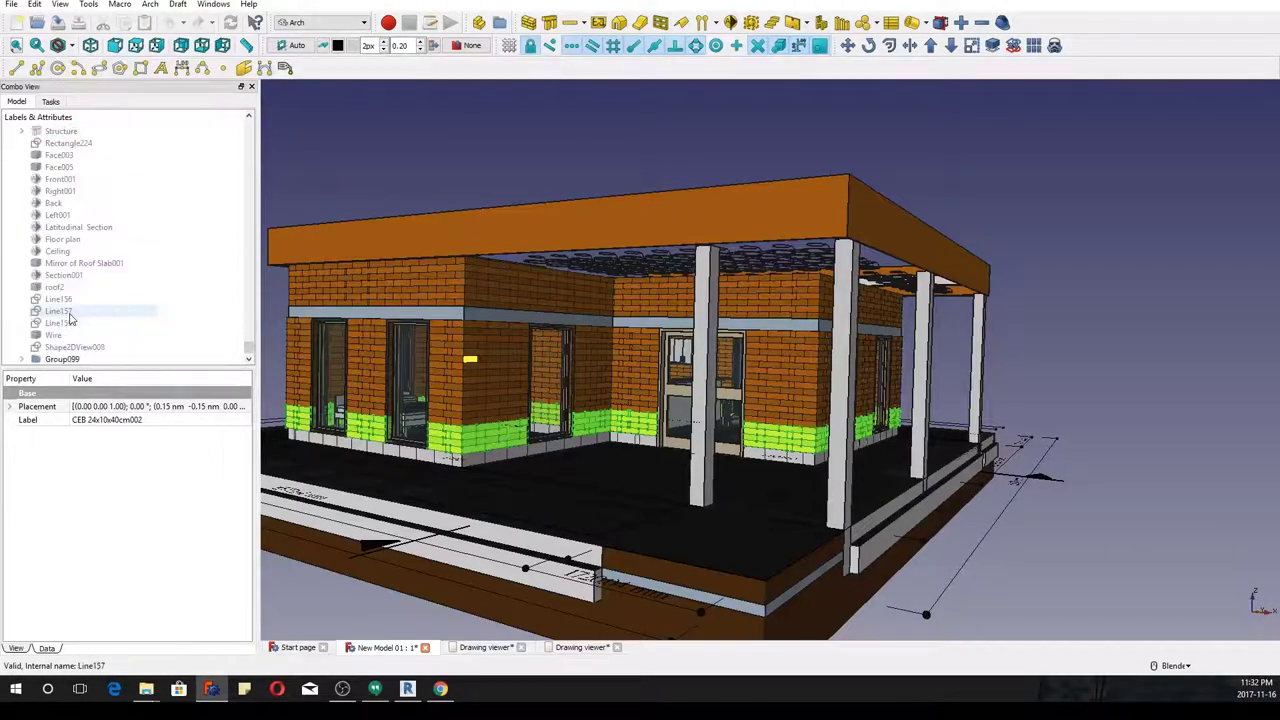
# Expand the Building object together with its Roof Roof and Floor groups to view their contents
pyautogui.scroll(5, 70, 320)
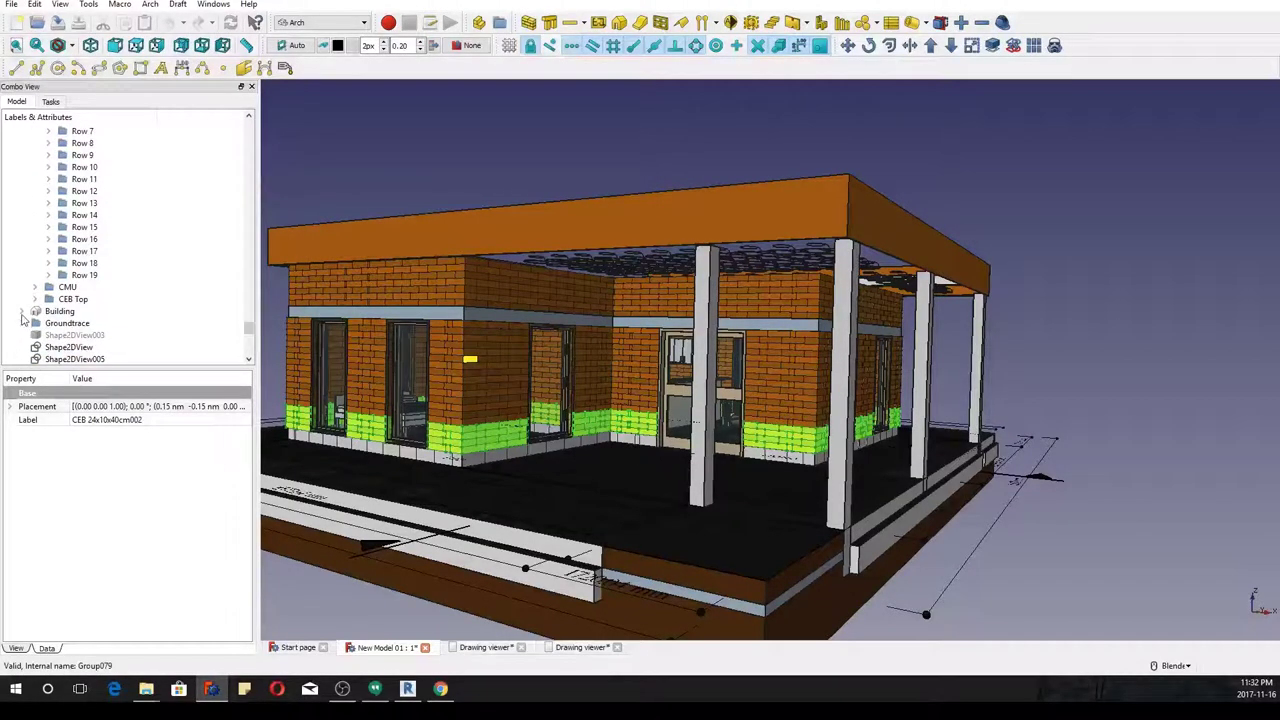
pyautogui.click(22, 311)
pyautogui.click(35, 323)
pyautogui.scroll(-3, 72, 230)
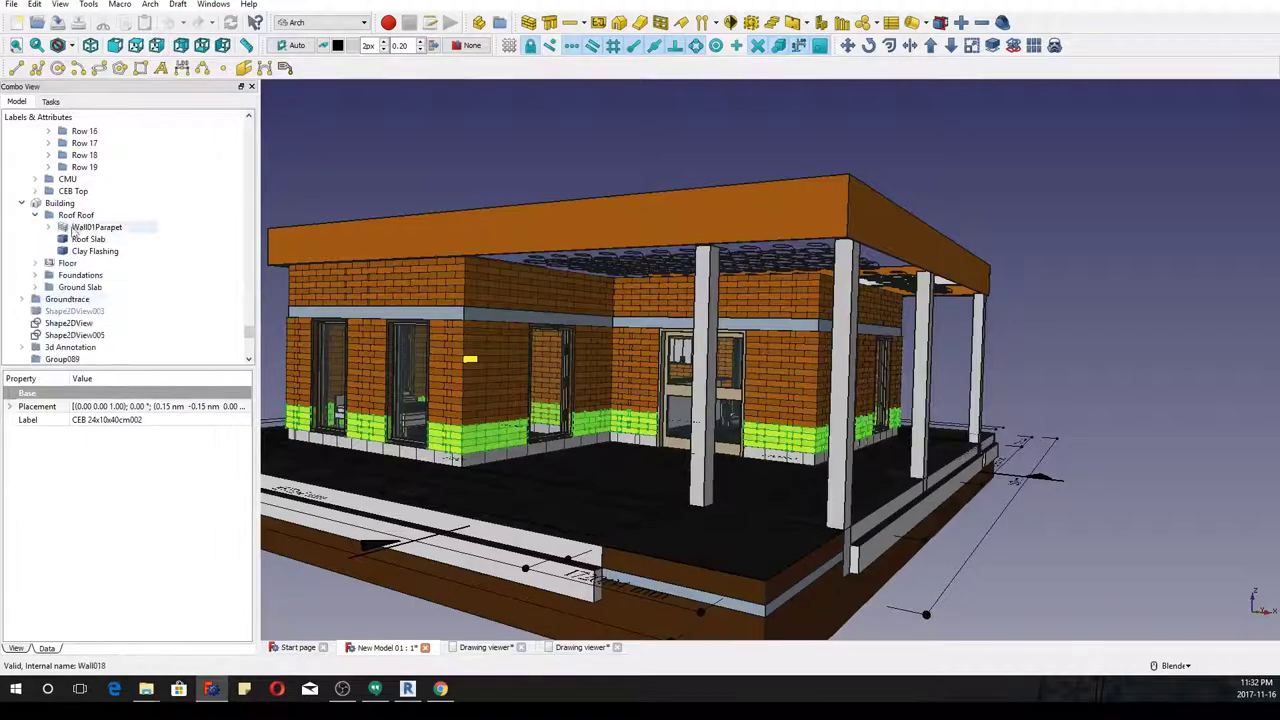
pyautogui.click(35, 263)
pyautogui.scroll(-2, 50, 215)
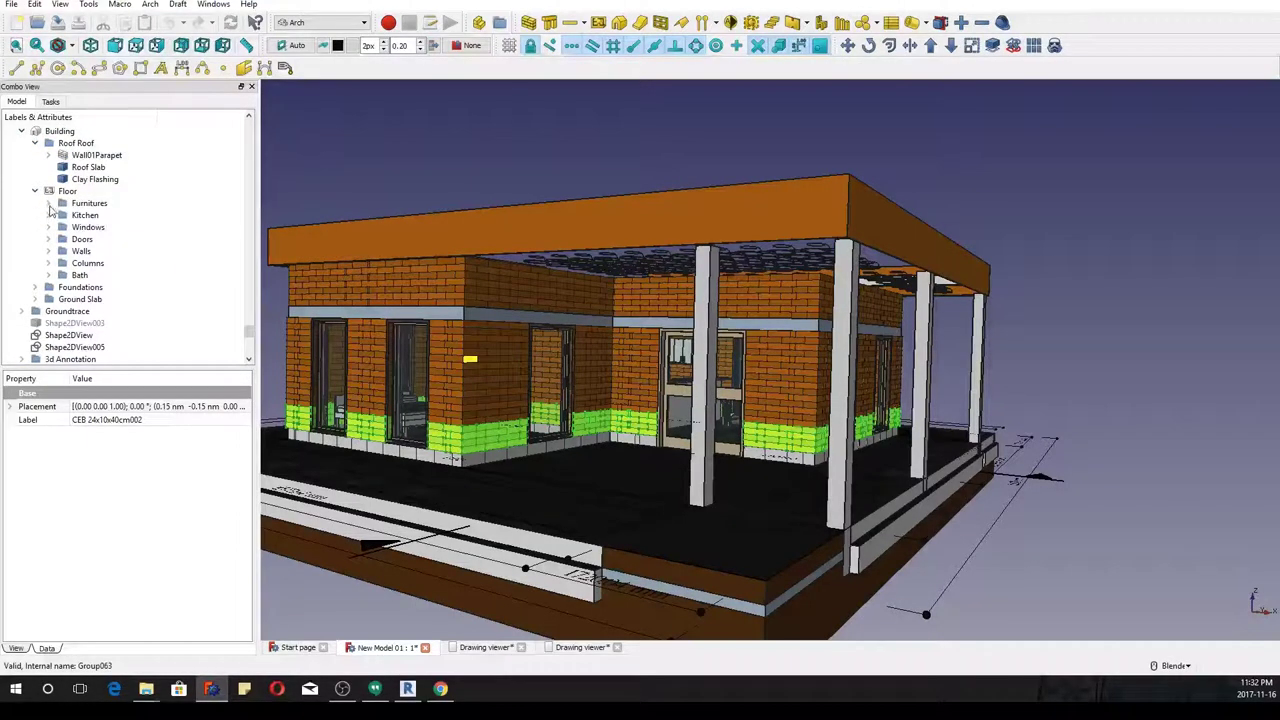
# Expand the Furnitures, Kitchen and Windows groups under Floor and look through their parts
pyautogui.click(48, 203)
pyautogui.scroll(-10, 53, 150)
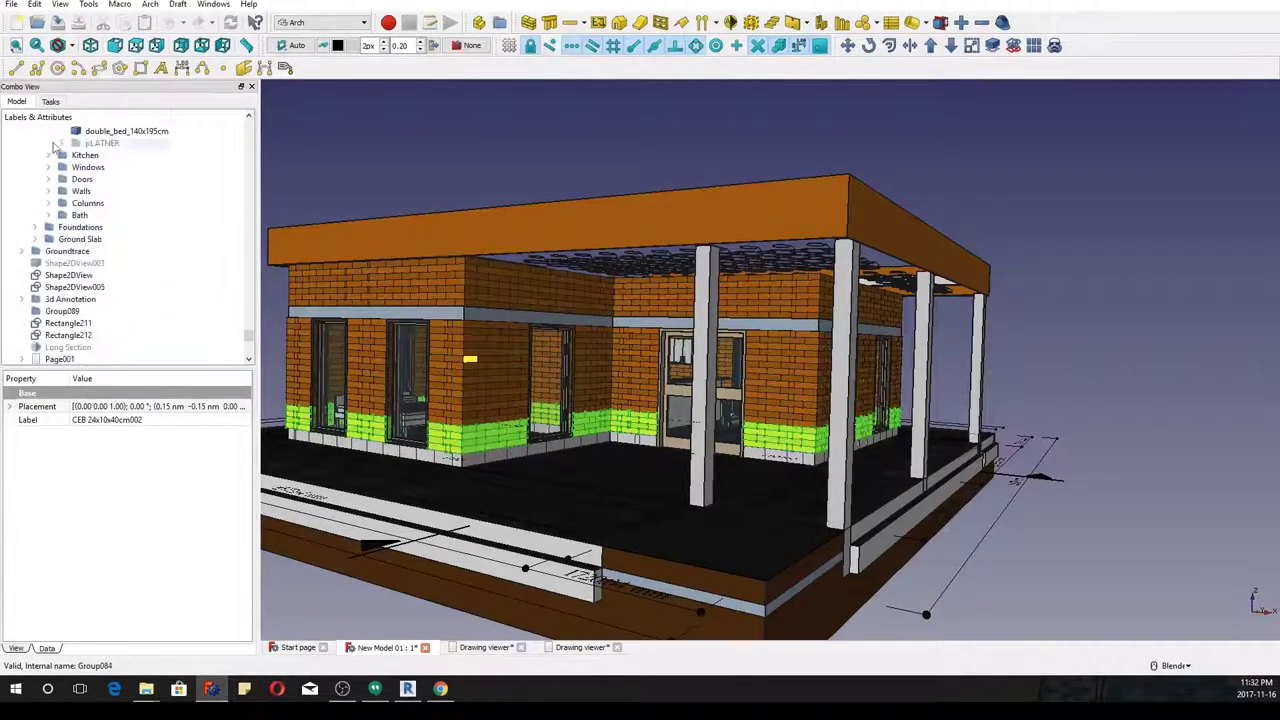
pyautogui.click(49, 155)
pyautogui.scroll(-6, 52, 190)
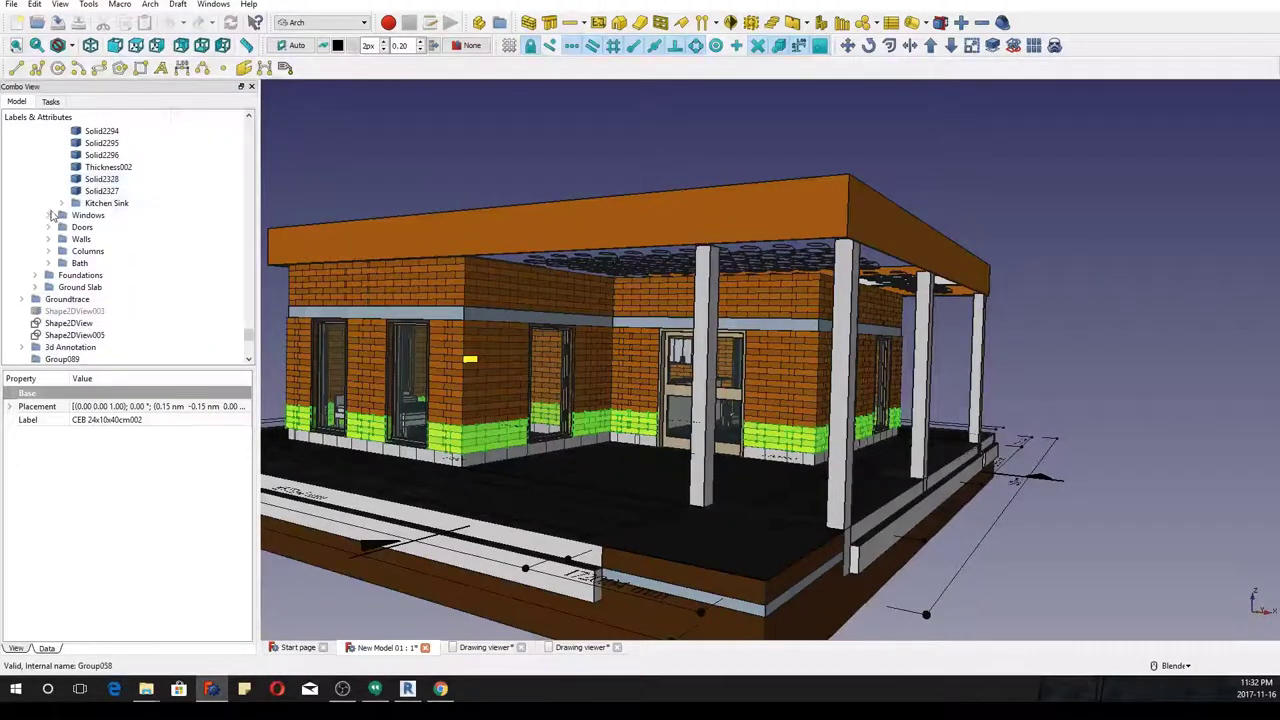
pyautogui.click(49, 215)
pyautogui.scroll(-6, 48, 220)
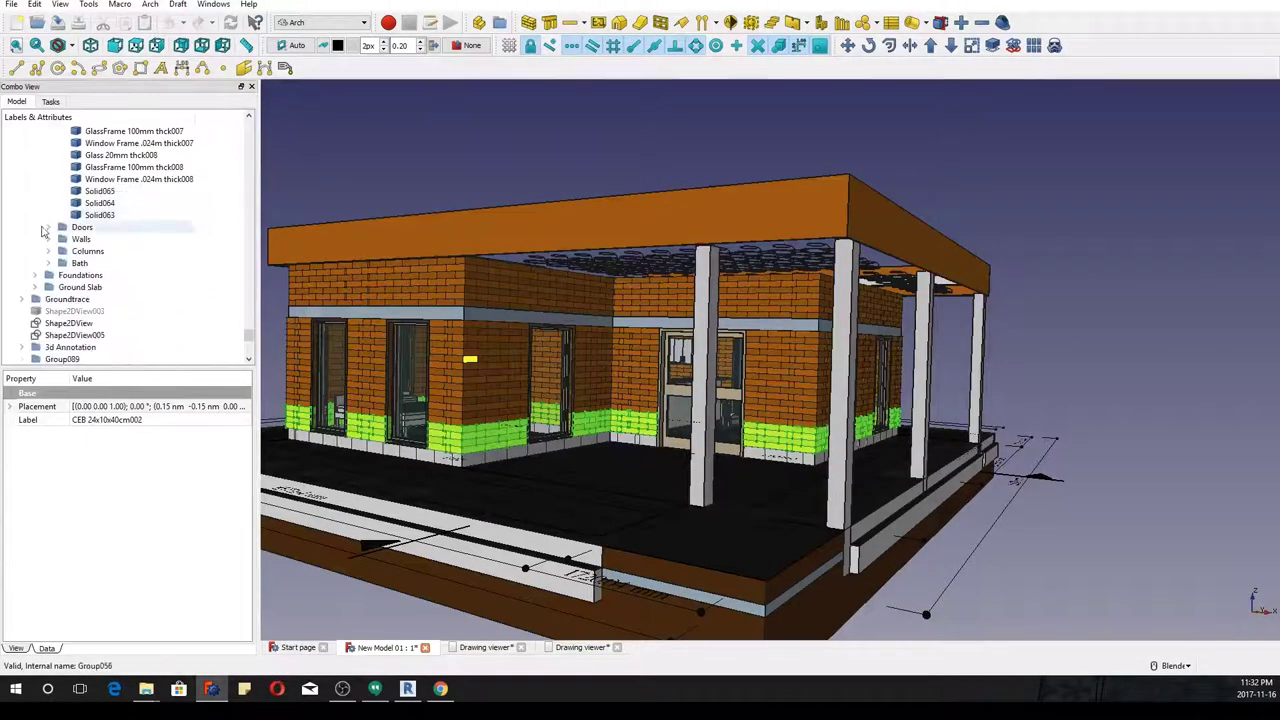
# Expand the Doors, Walls and Columns groups under Floor, look through their items, and expand the Foundations group
pyautogui.click(50, 230)
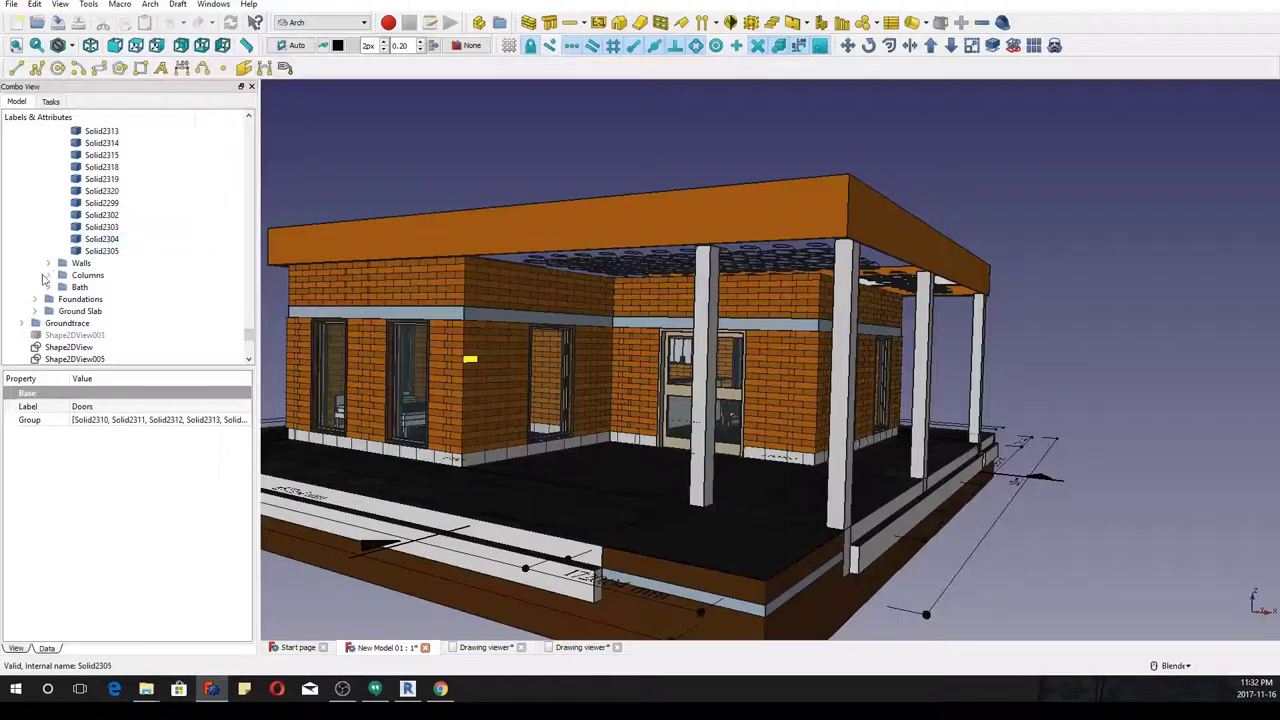
pyautogui.scroll(-5, 52, 265)
pyautogui.click(48, 191)
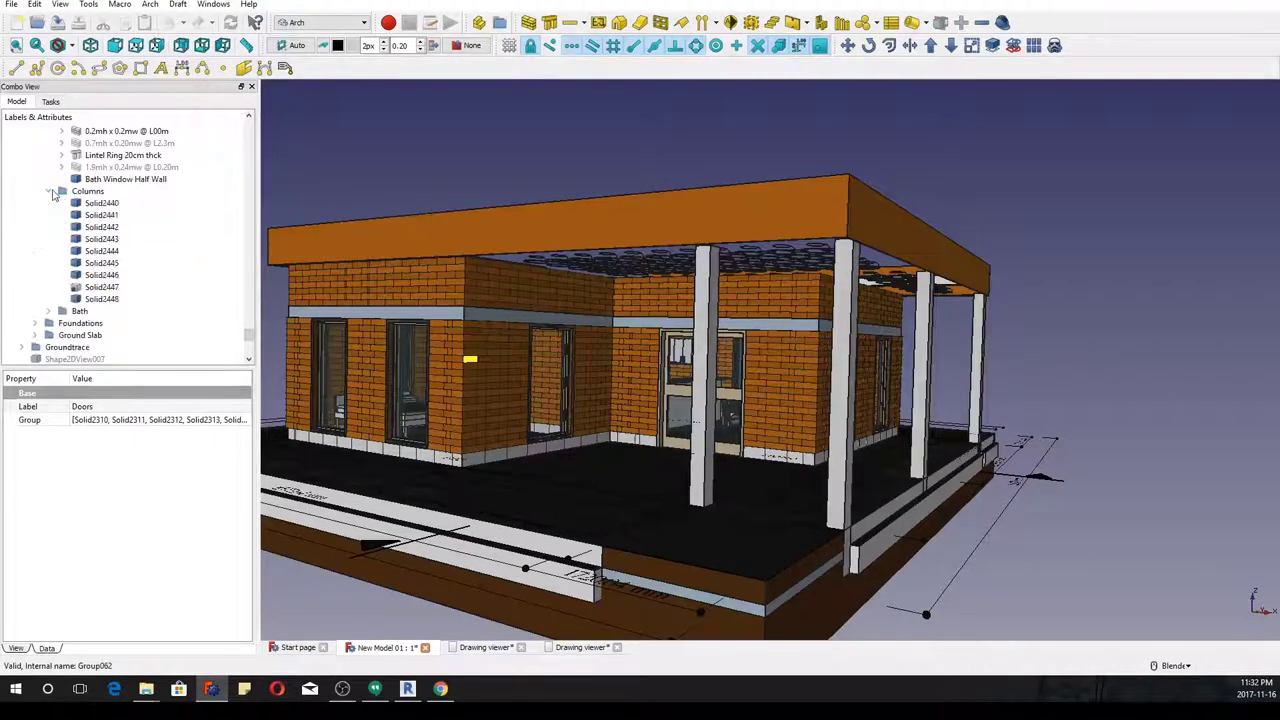
pyautogui.scroll(-5, 46, 205)
pyautogui.click(37, 215)
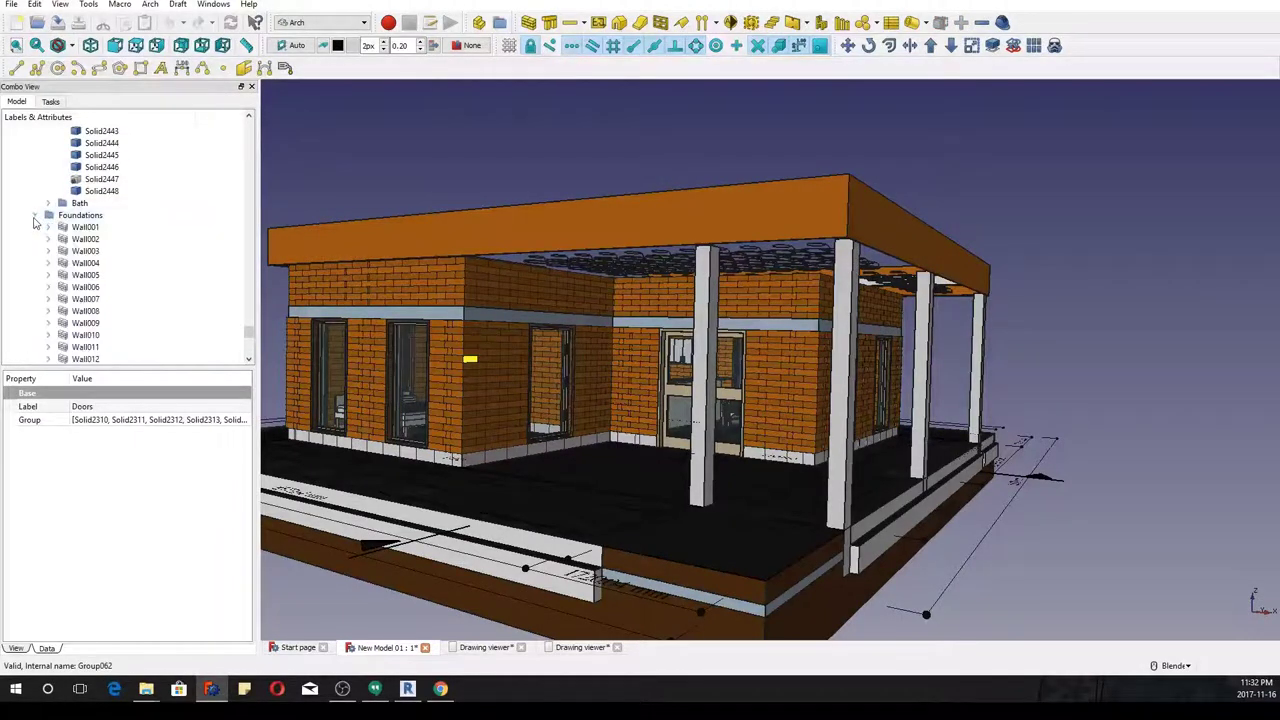
# Expand the Ground Slab group, highlight all its structures, and add the Foundations elements up to Wall001 to the selection
pyautogui.scroll(-5, 38, 235)
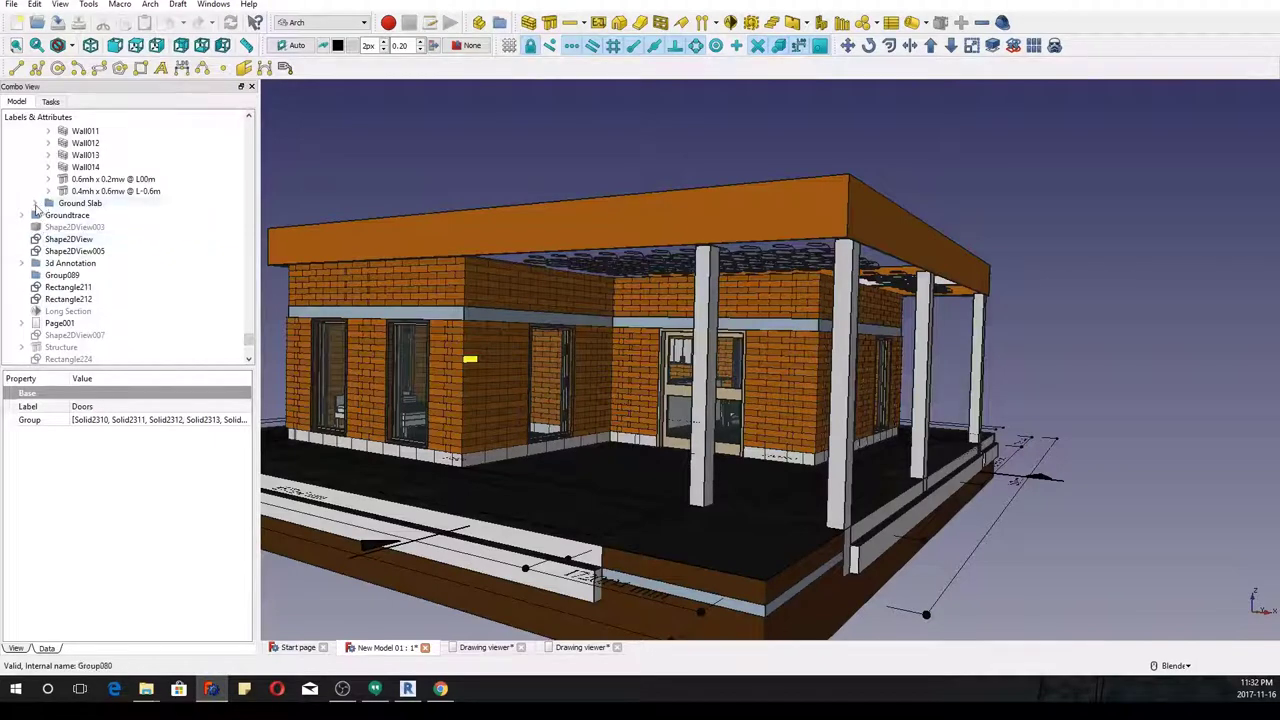
pyautogui.click(35, 204)
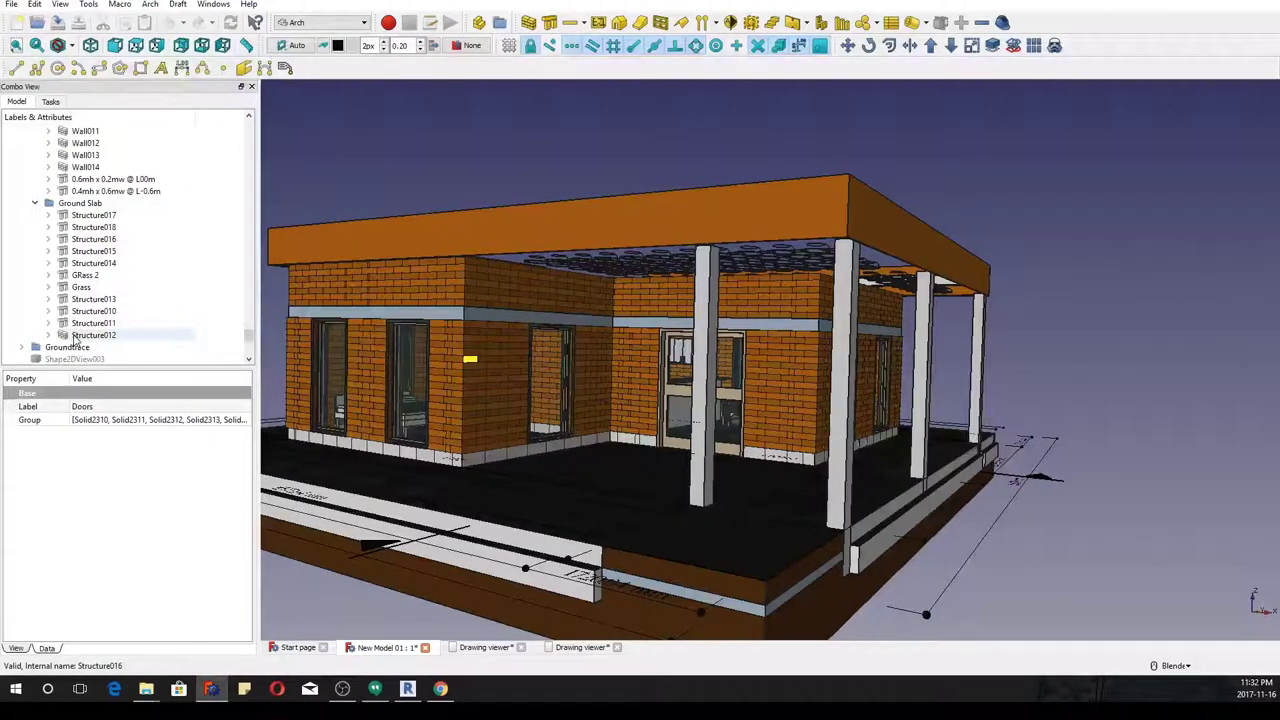
pyautogui.keyDown('shift'); pyautogui.click(85, 216); pyautogui.keyUp('shift')
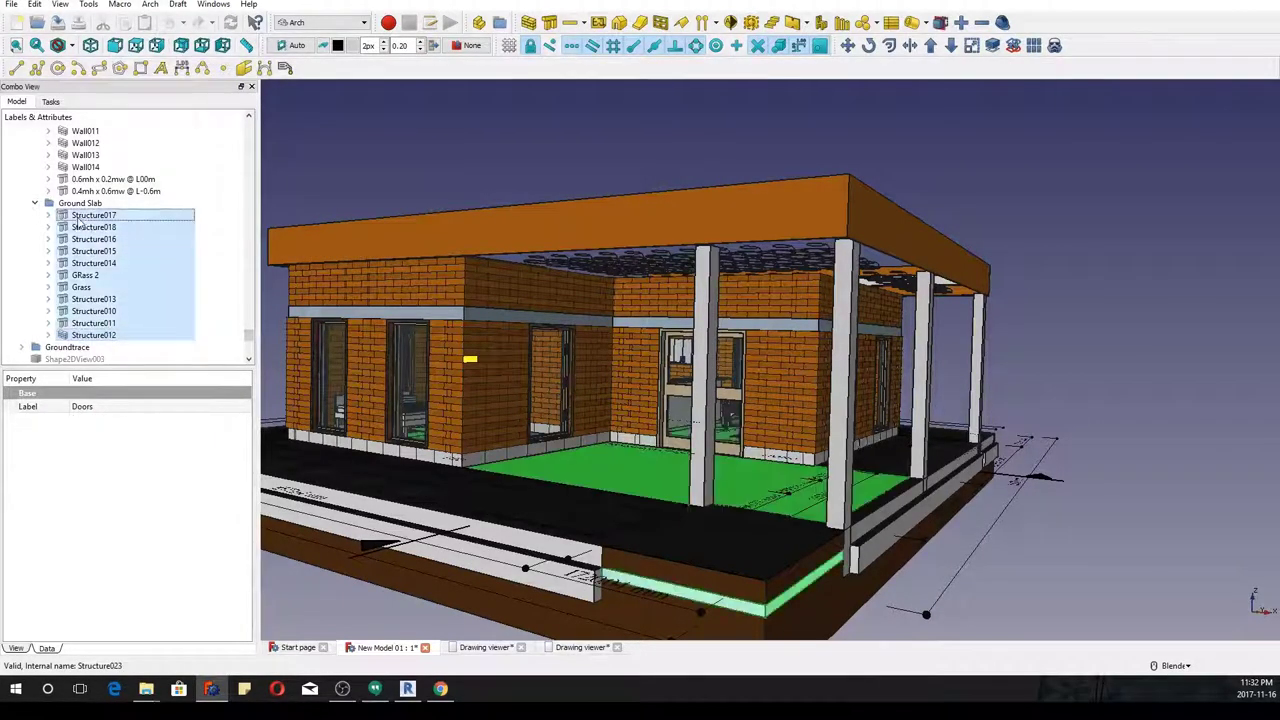
pyautogui.scroll(9, 88, 191)
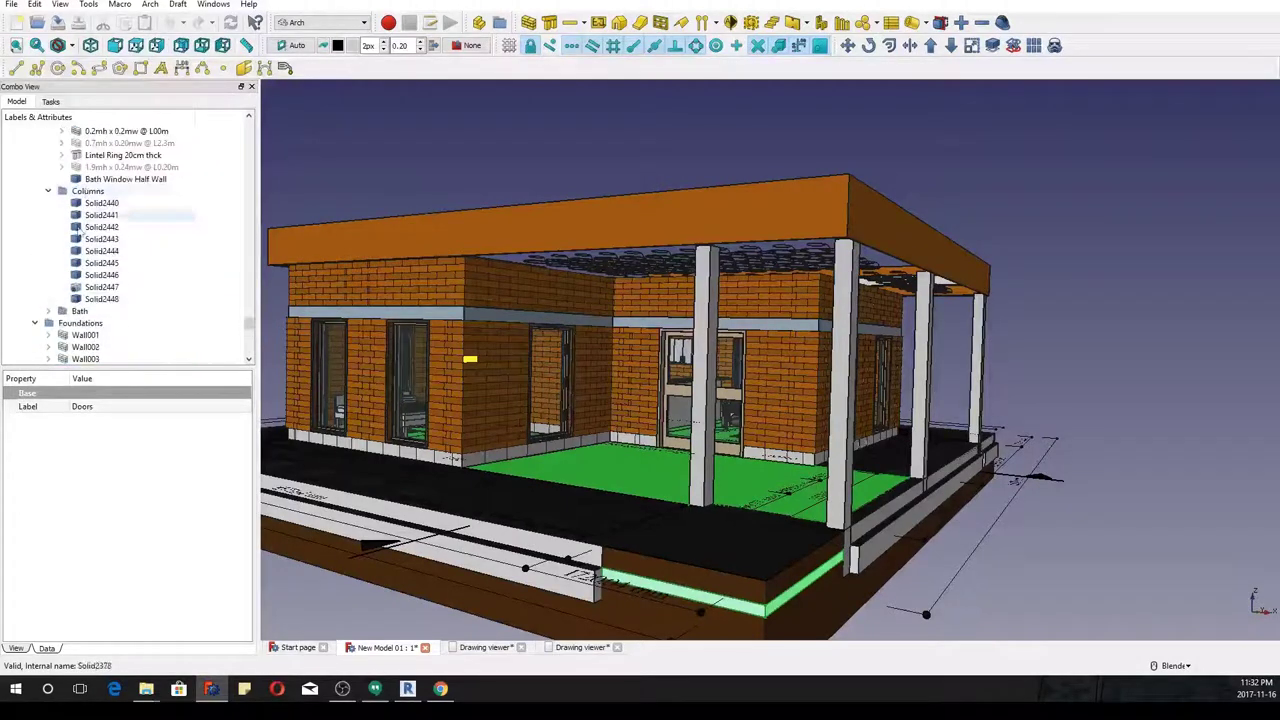
pyautogui.keyDown('shift'); pyautogui.click(85, 334); pyautogui.keyUp('shift')
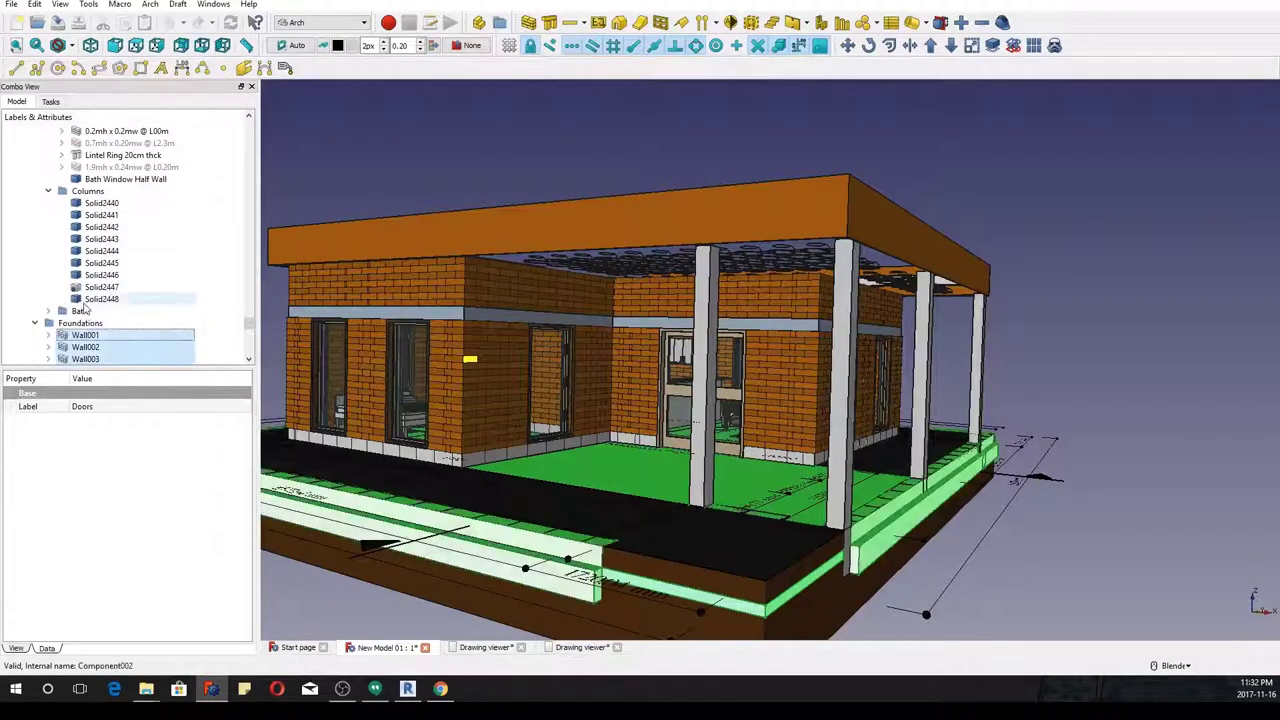
# Add all the solids in the Columns group and the items in the Walls group to the selection
pyautogui.keyDown('ctrl'); pyautogui.click(83, 300); pyautogui.keyUp('ctrl')
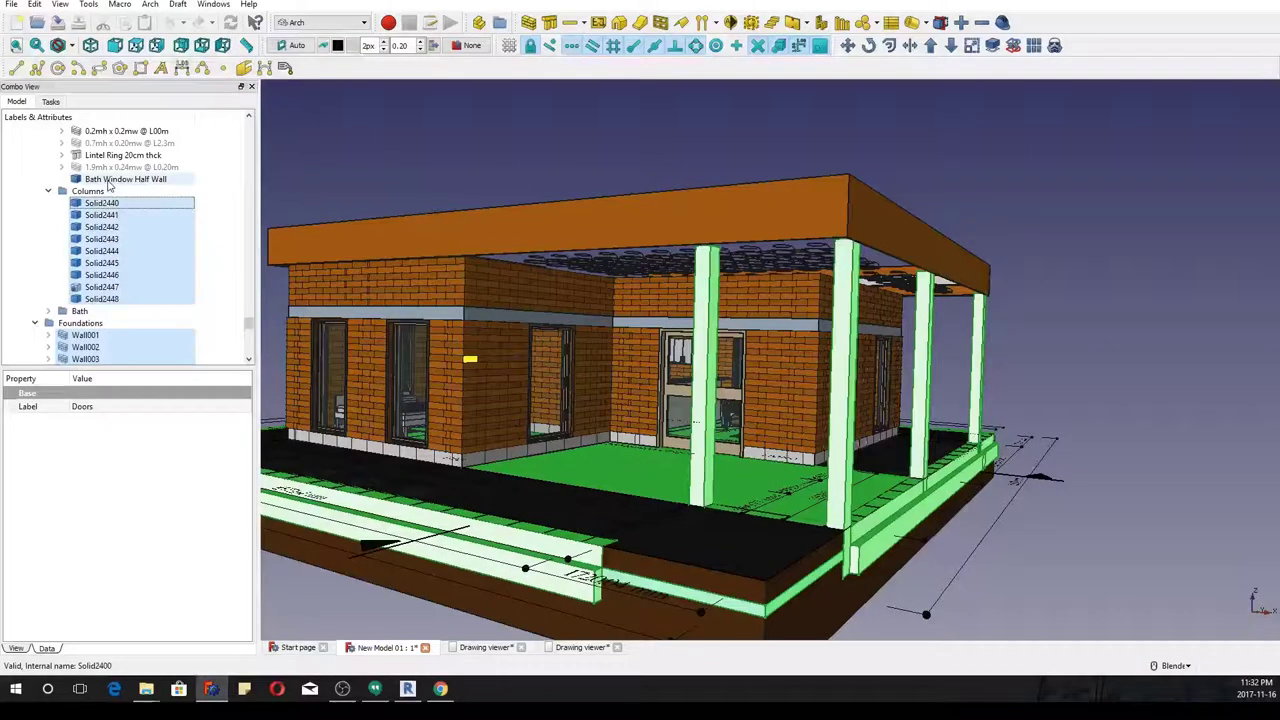
pyautogui.keyDown('ctrl'); pyautogui.click(108, 182); pyautogui.keyUp('ctrl')
pyautogui.scroll(6, 108, 184)
pyautogui.scroll(-3, 108, 184)
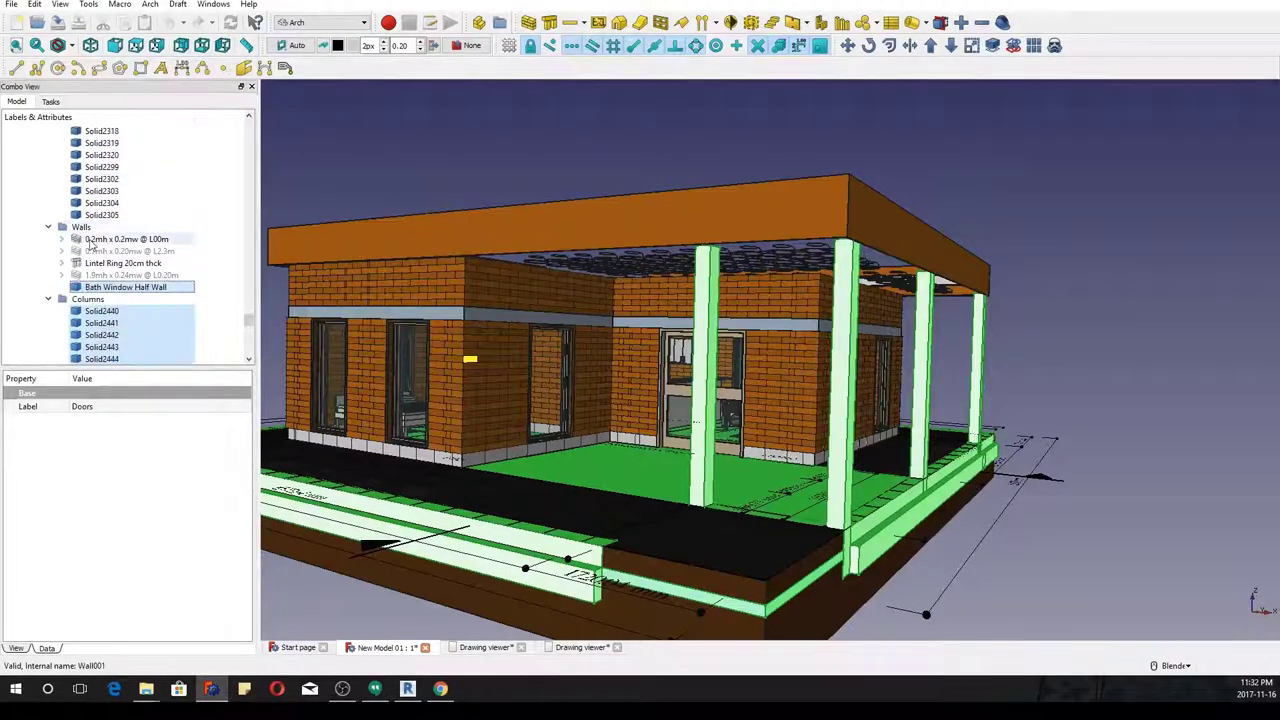
pyautogui.keyDown('ctrl'); pyautogui.click(93, 228); pyautogui.keyUp('ctrl')
# Extend the selection to all the items in the Doors and Windows groups
pyautogui.scroll(4, 93, 225)
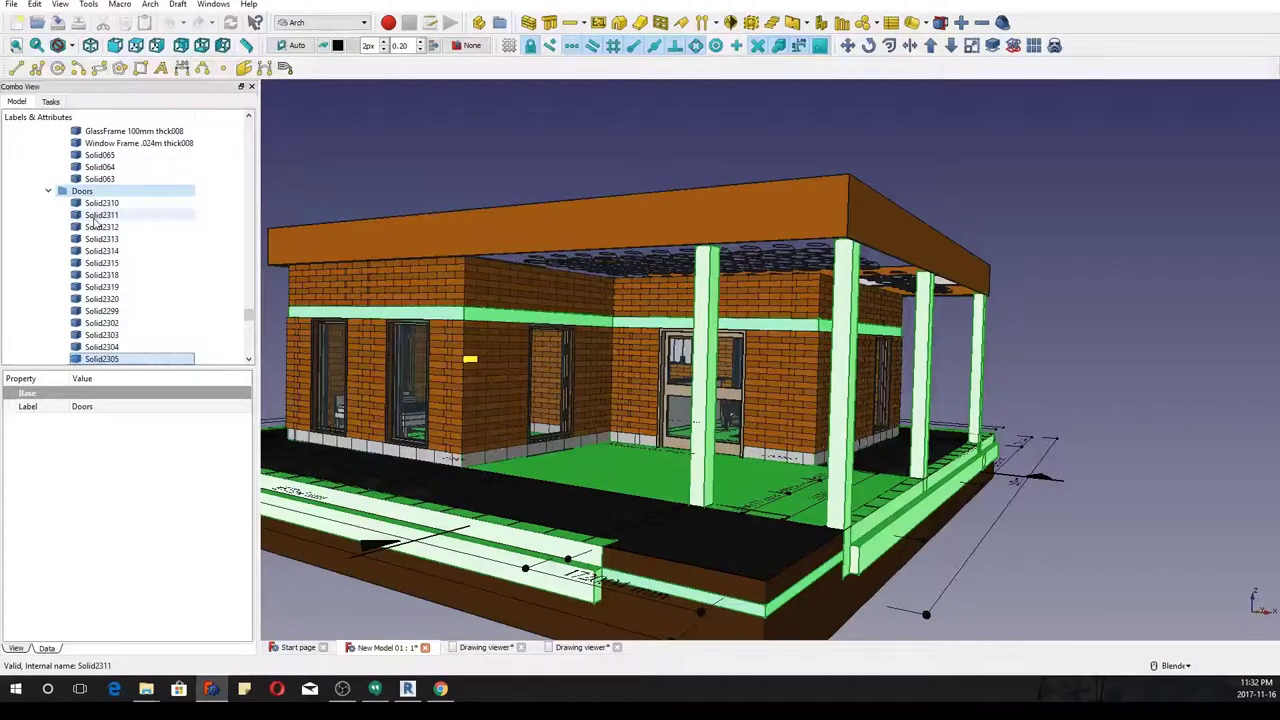
pyautogui.keyDown('shift'); pyautogui.click(104, 202); pyautogui.keyUp('shift')
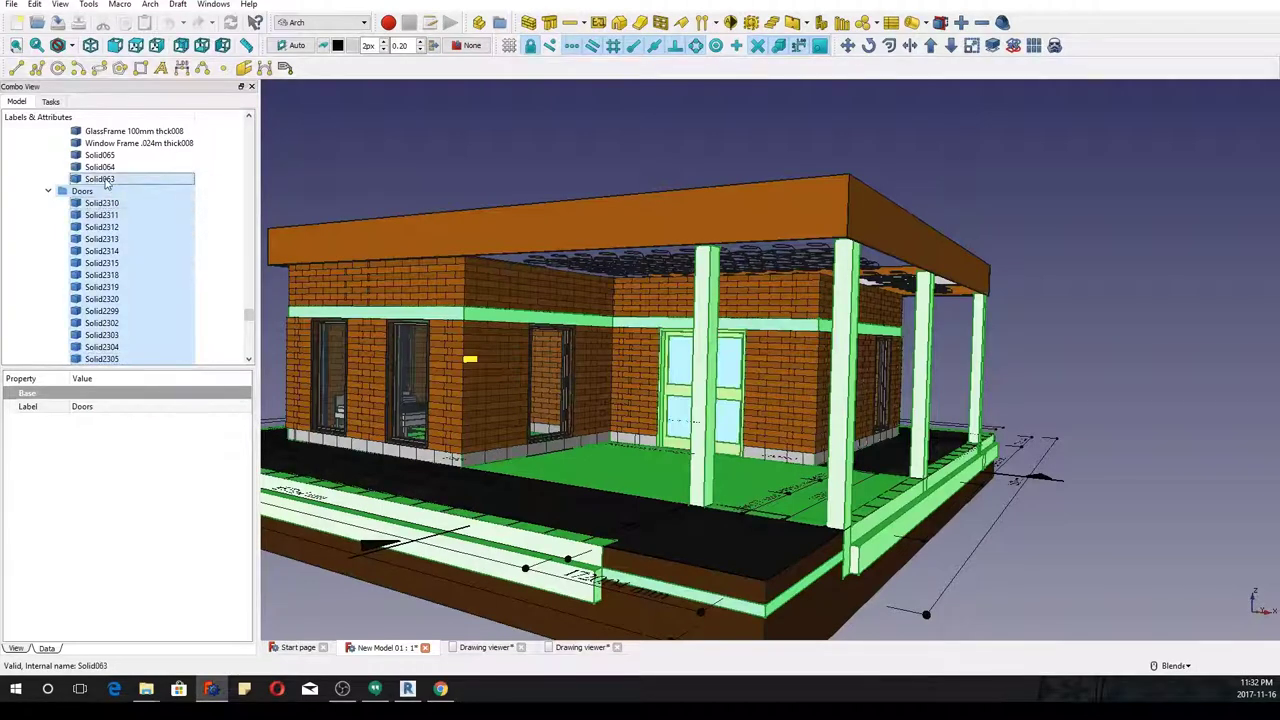
pyautogui.scroll(9, 105, 183)
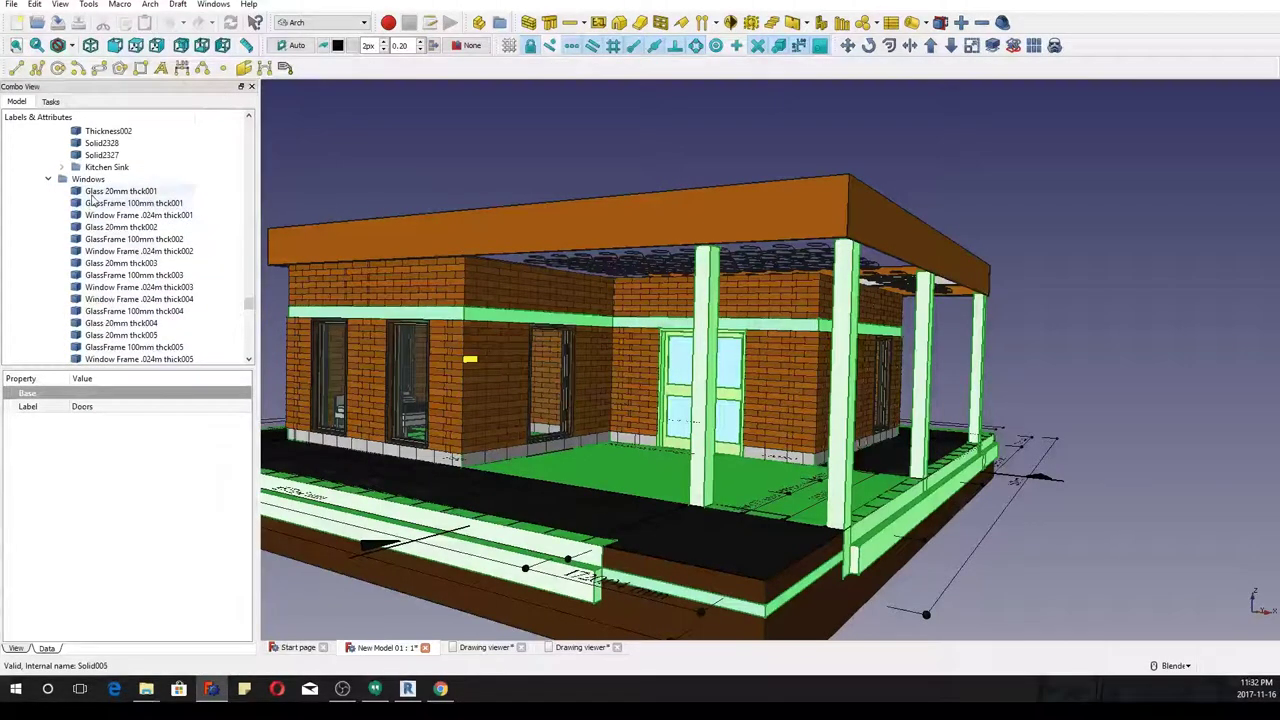
pyautogui.keyDown('shift'); pyautogui.click(96, 191); pyautogui.keyUp('shift')
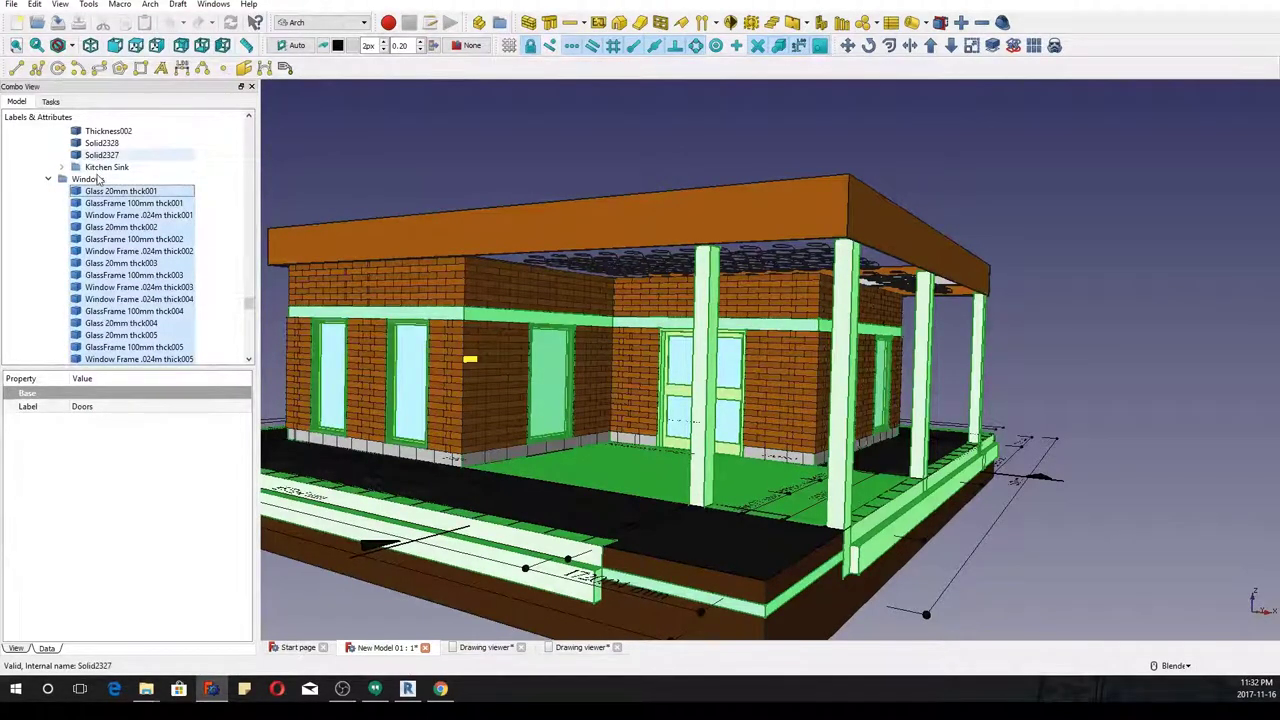
# Extend the selection to all the items in the Kitchen and Furnitures groups
pyautogui.scroll(6, 95, 220)
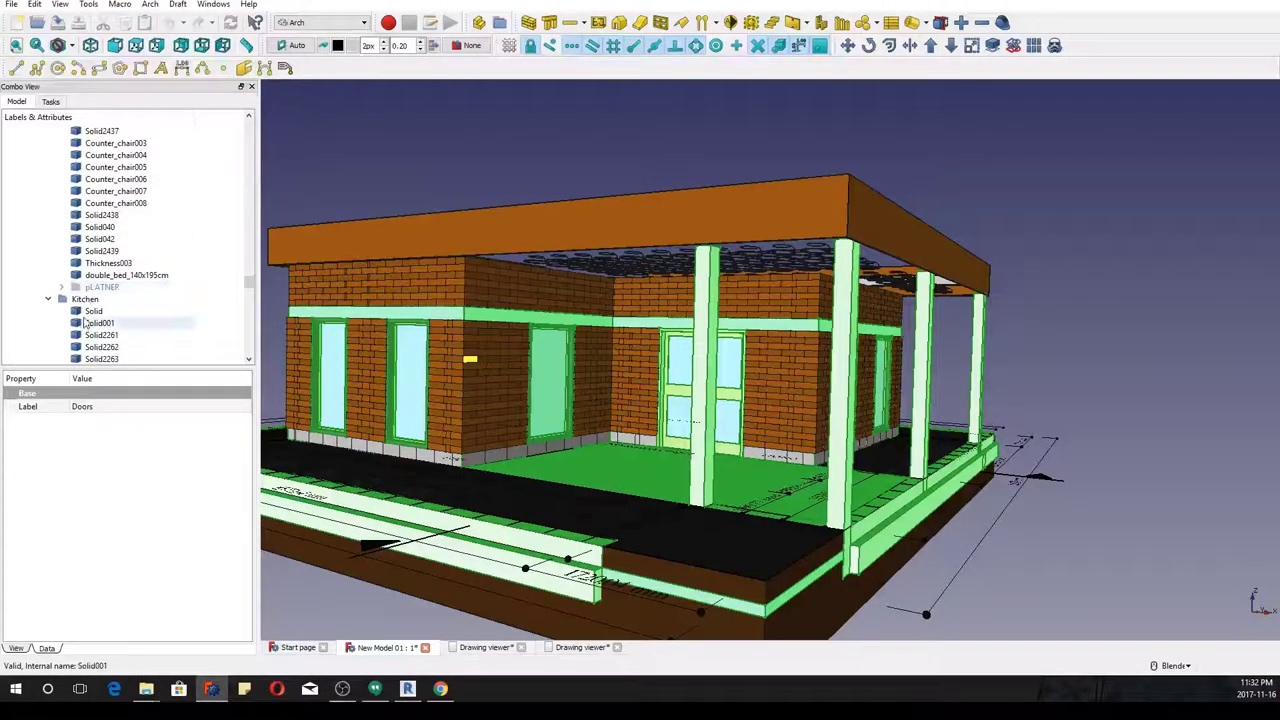
pyautogui.keyDown('shift'); pyautogui.click(93, 311); pyautogui.keyUp('shift')
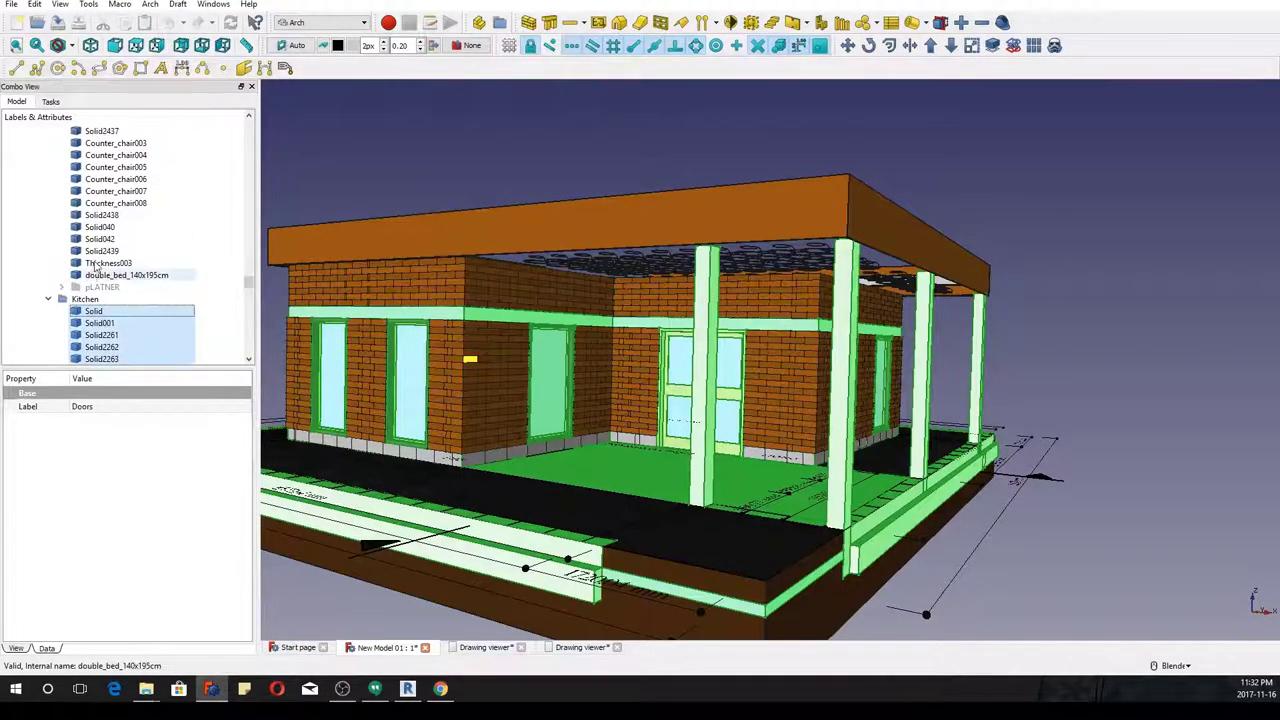
pyautogui.scroll(5, 96, 266)
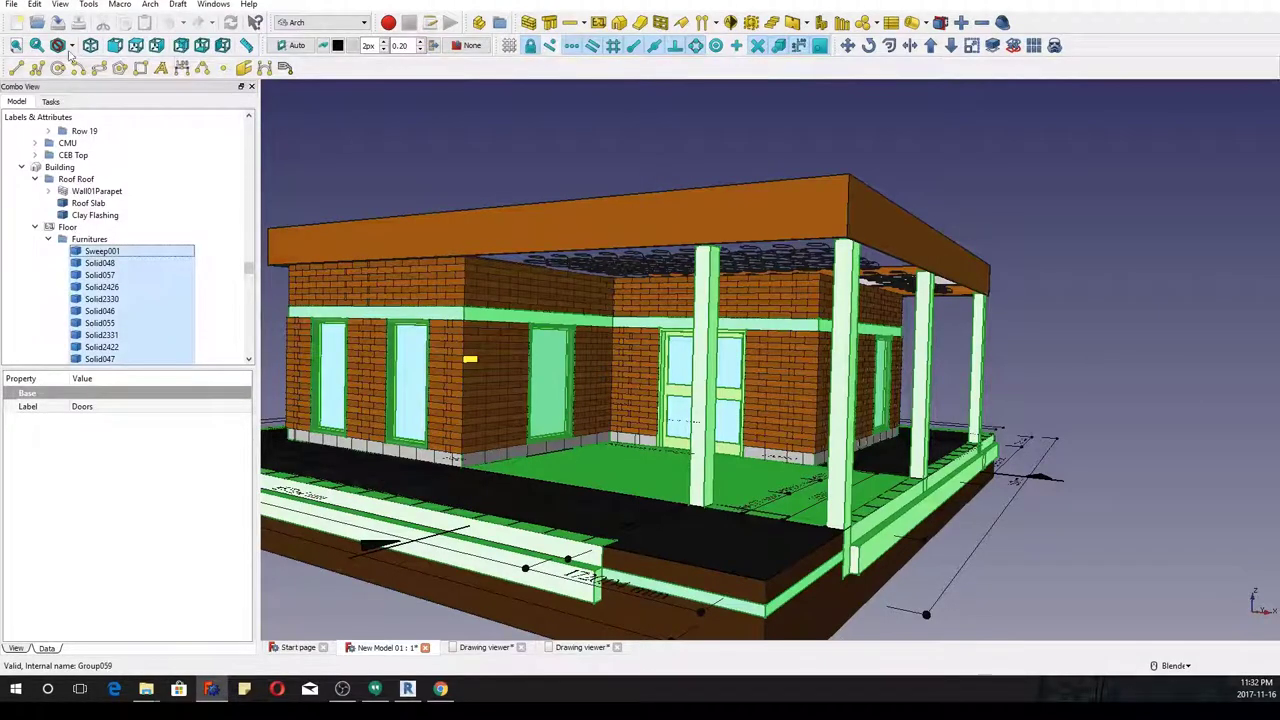
# View the export dialog with the Industry Foundation Classes (*.ifc) file type and close it without exporting
pyautogui.click(12, 5)
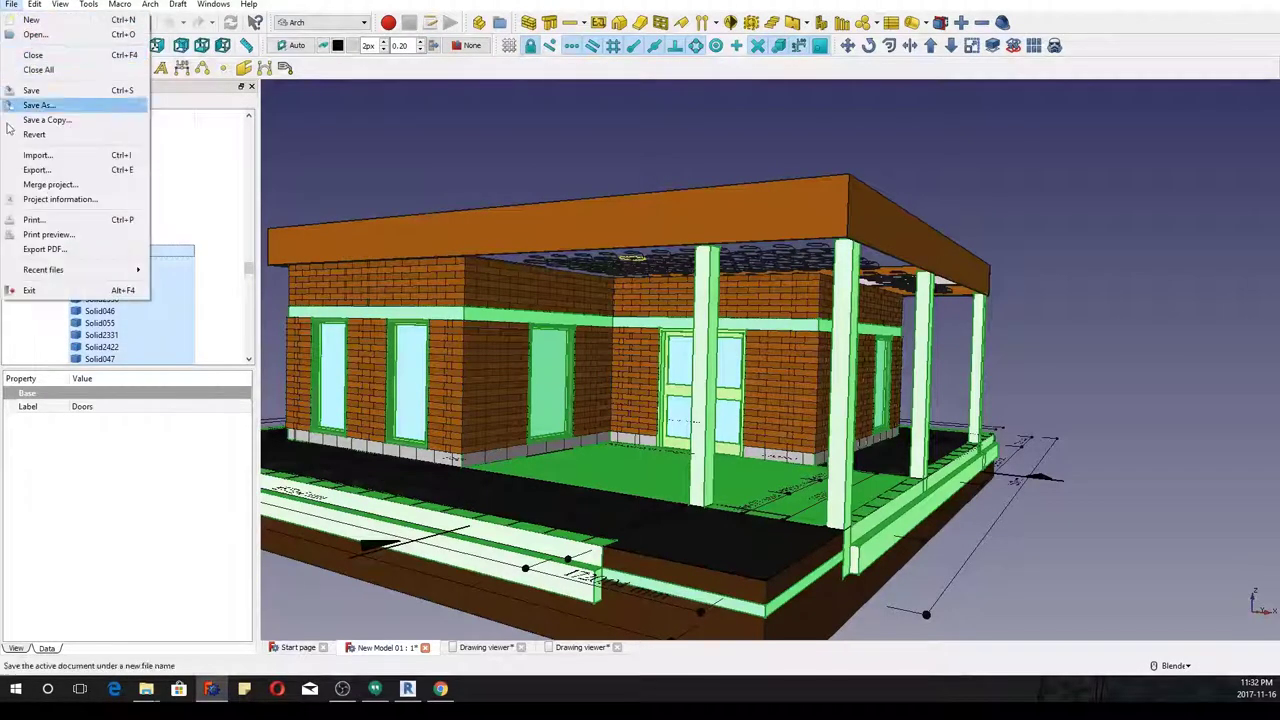
pyautogui.click(50, 166)
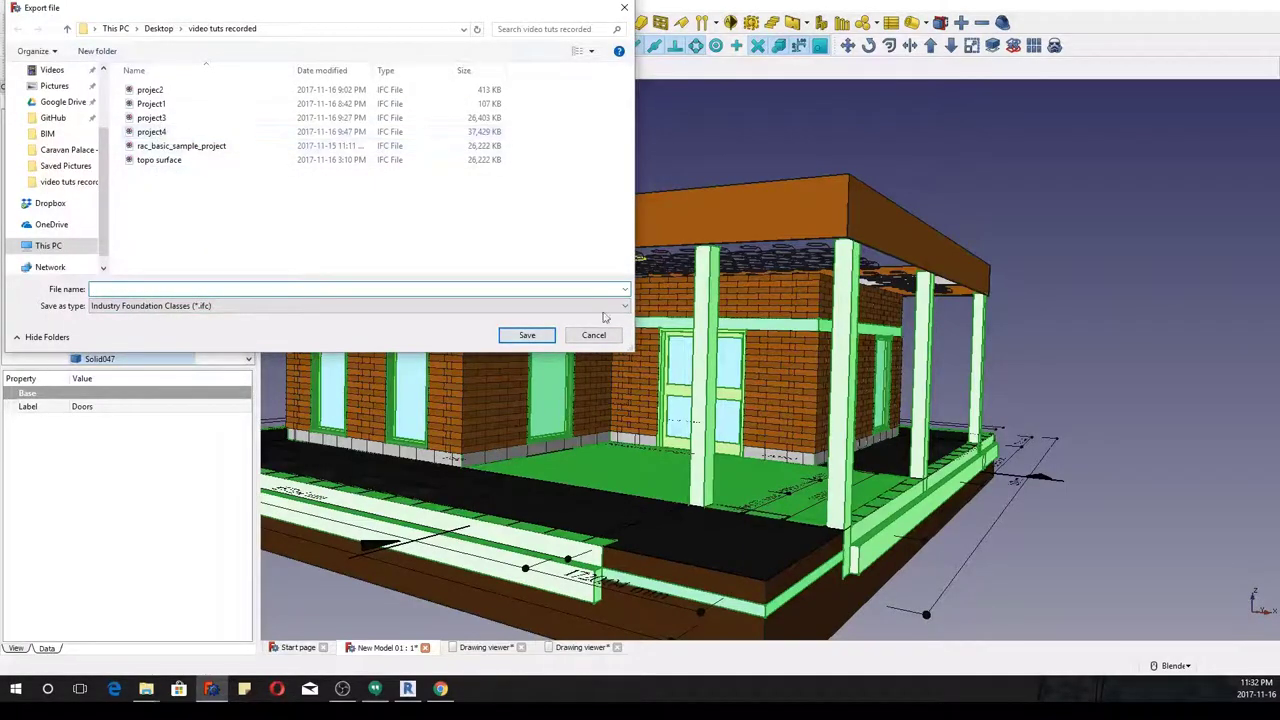
pyautogui.click(590, 335)
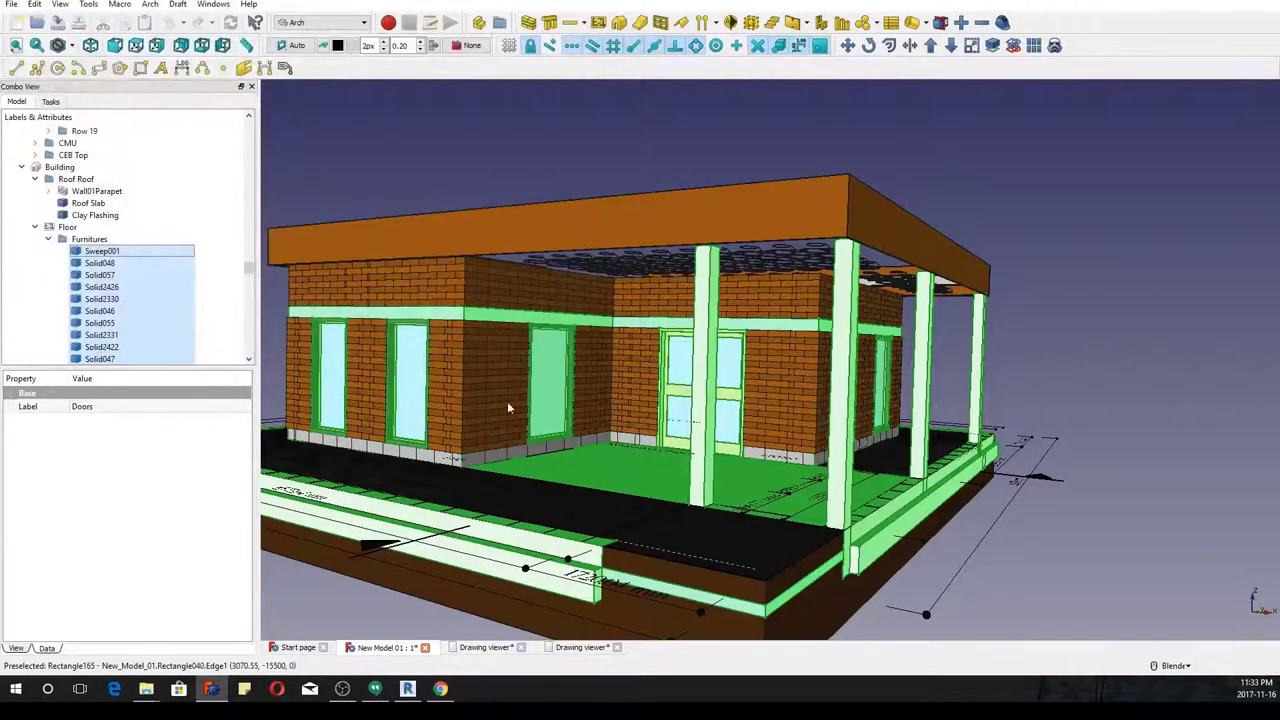
pyautogui.keyDown('shift'); pyautogui.moveTo(549, 313); pyautogui.dragTo(612, 292, button='middle'); pyautogui.keyUp('shift')
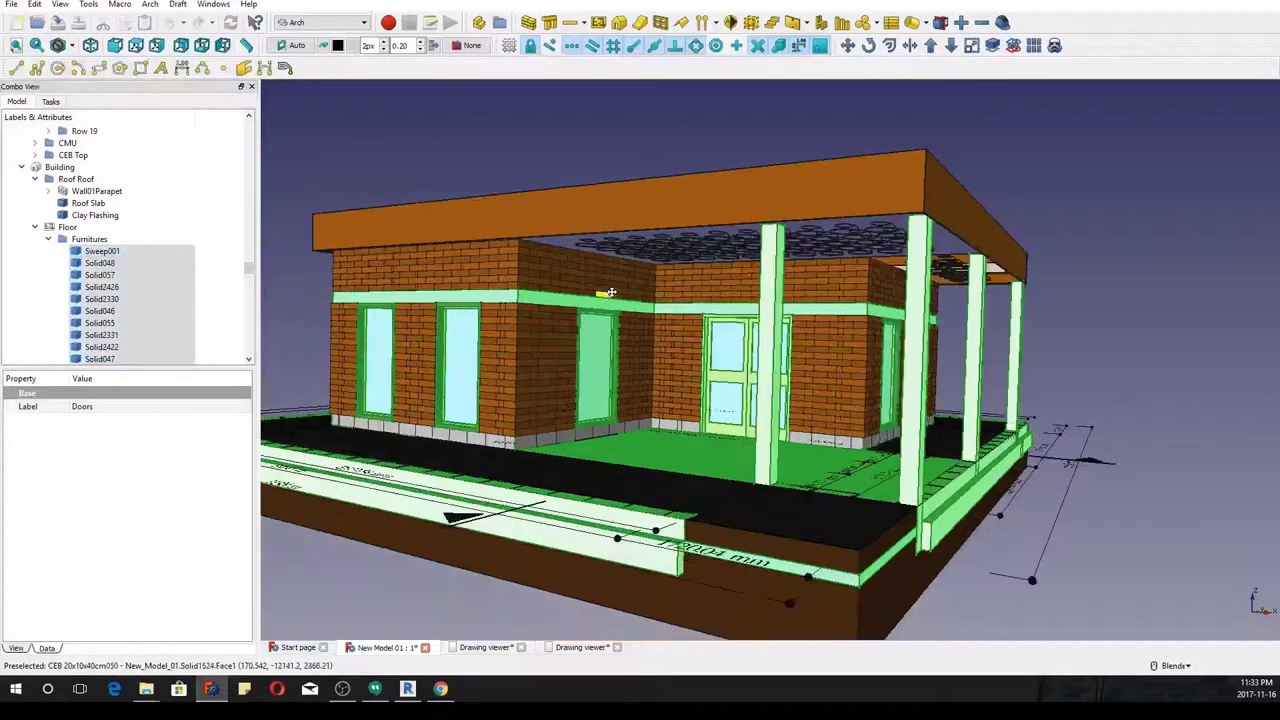
# Switch to Autodesk Revit and open the Default Storey floor plan, showing the whole house layout
pyautogui.moveTo(409, 700)
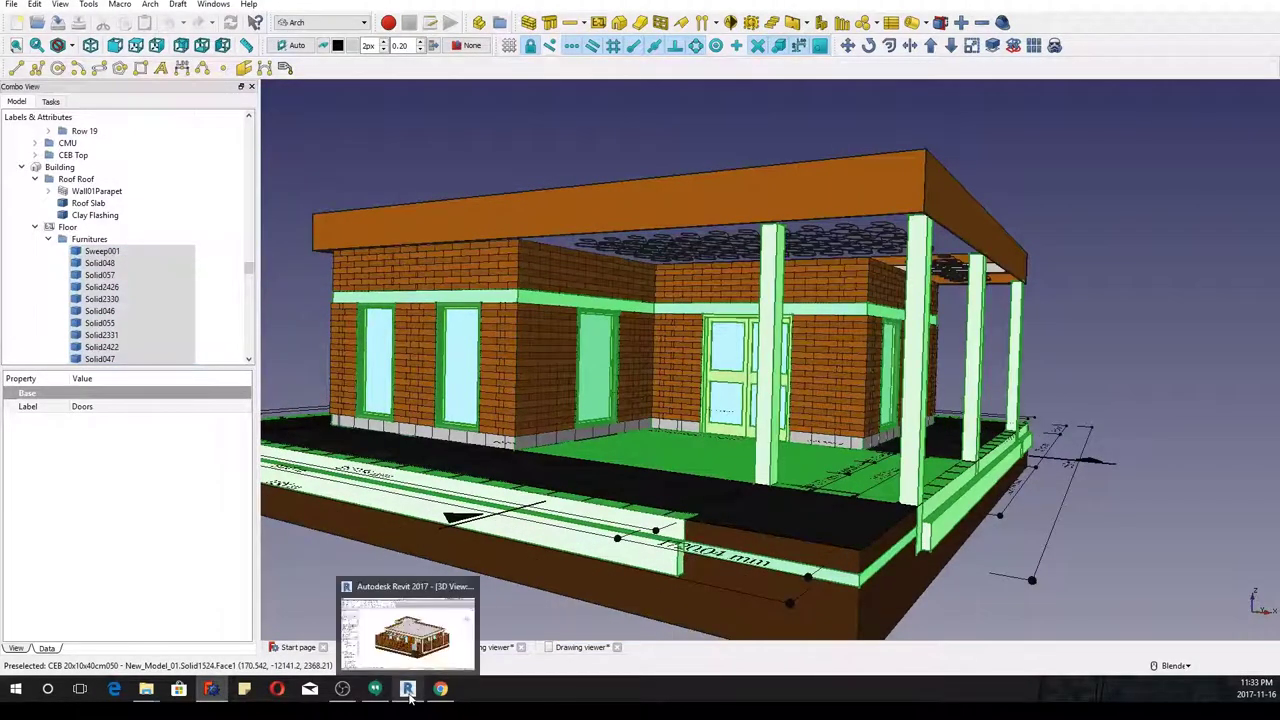
pyautogui.click(410, 635)
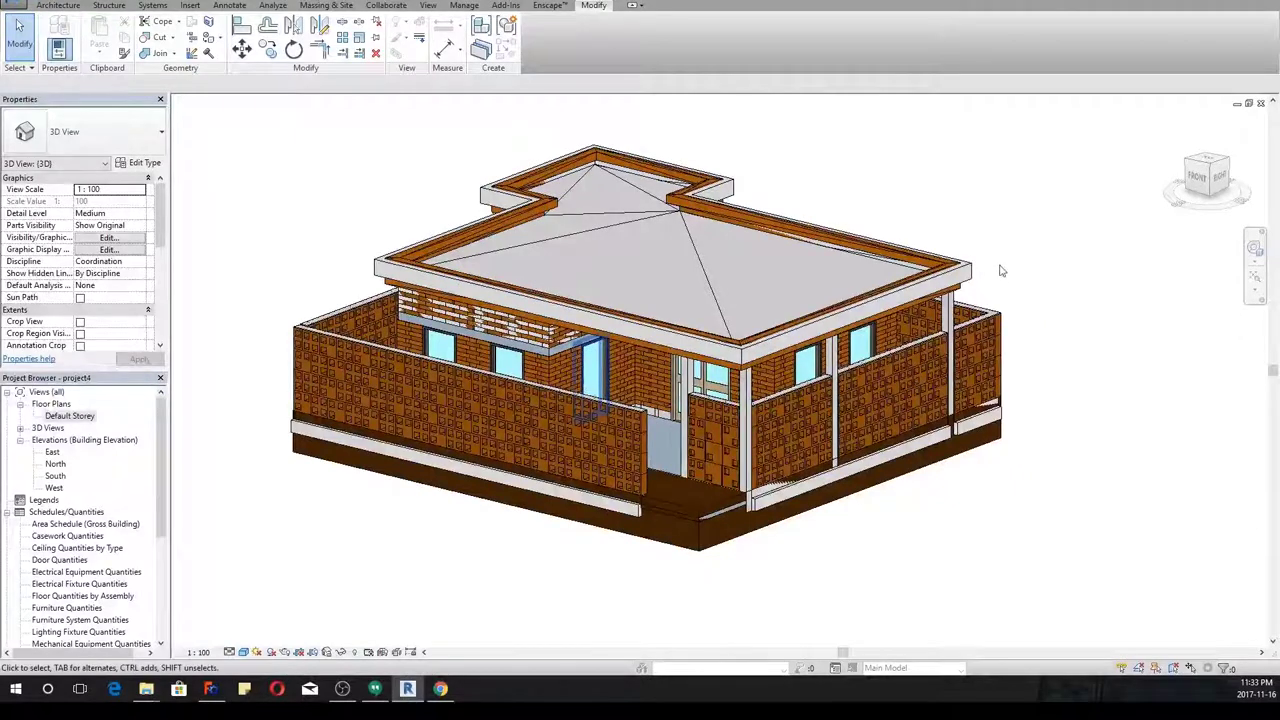
pyautogui.doubleClick(68, 416)
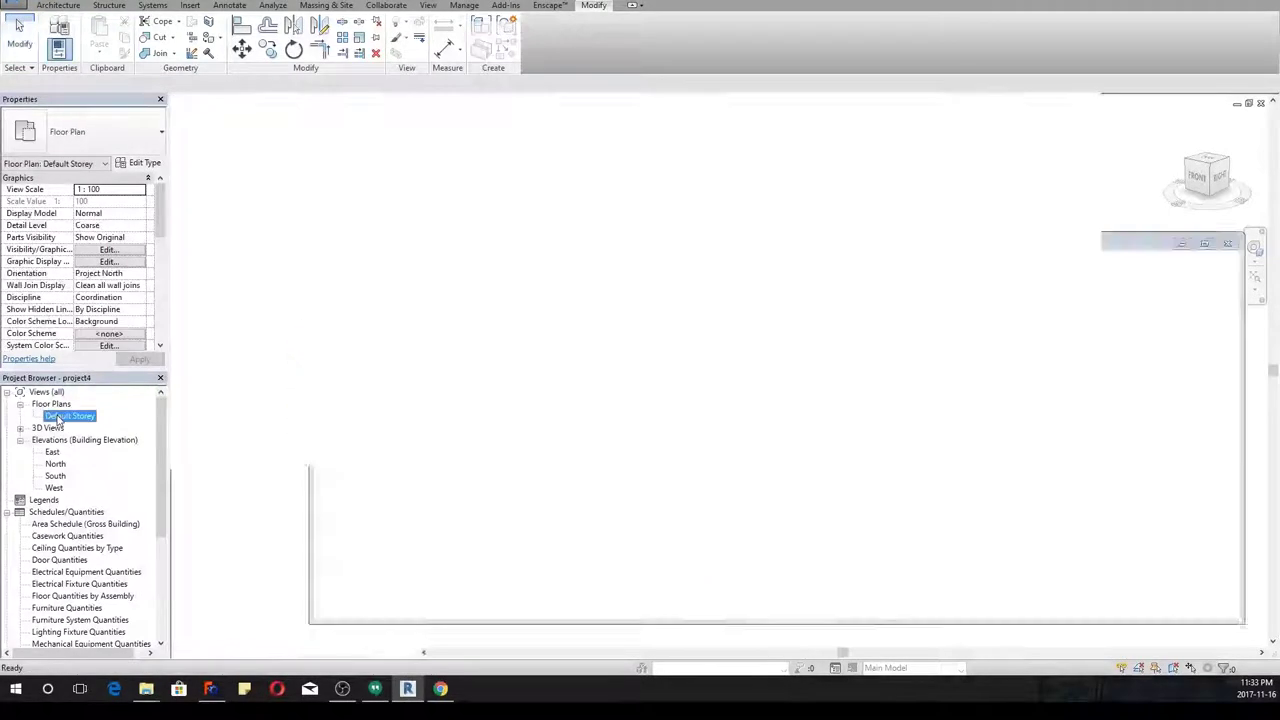
pyautogui.scroll(-2, 623, 328)
pyautogui.scroll(-1, 623, 328)
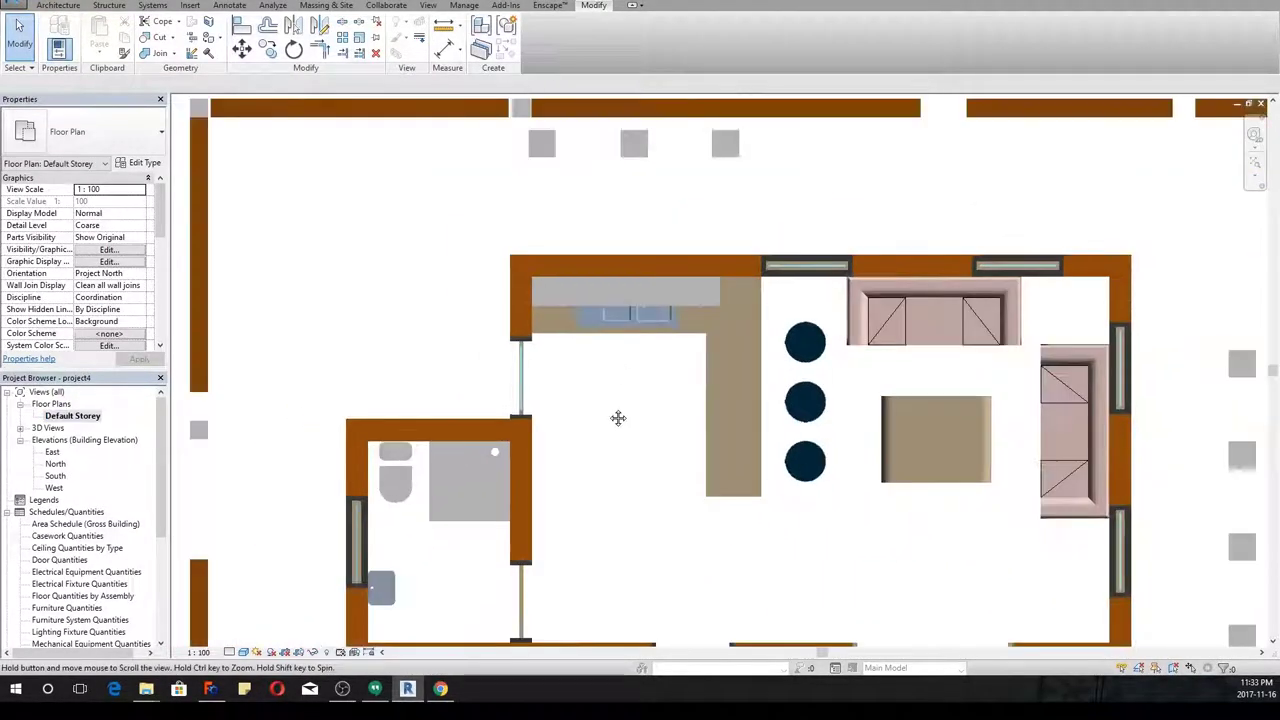
pyautogui.scroll(-1, 618, 418)
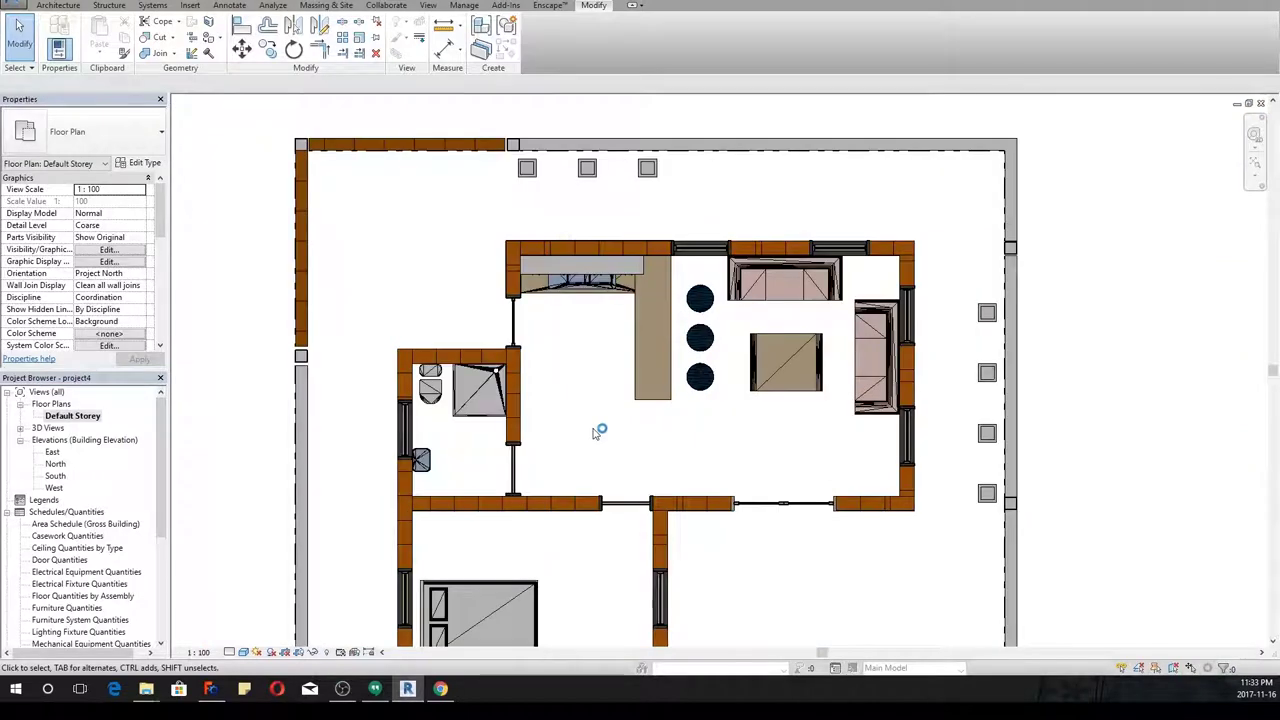
pyautogui.scroll(-1, 596, 432)
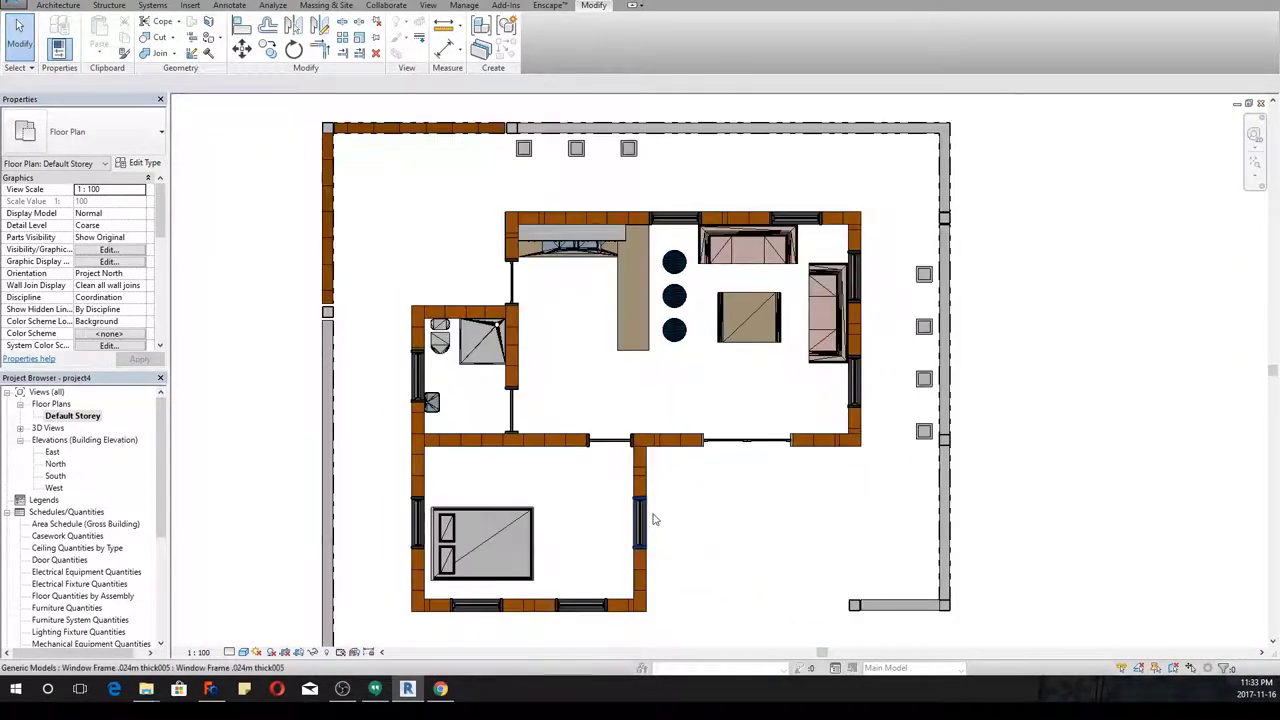
# Set the floor plan's visual style to Hidden Line
pyautogui.click(243, 652)
pyautogui.click(265, 585)
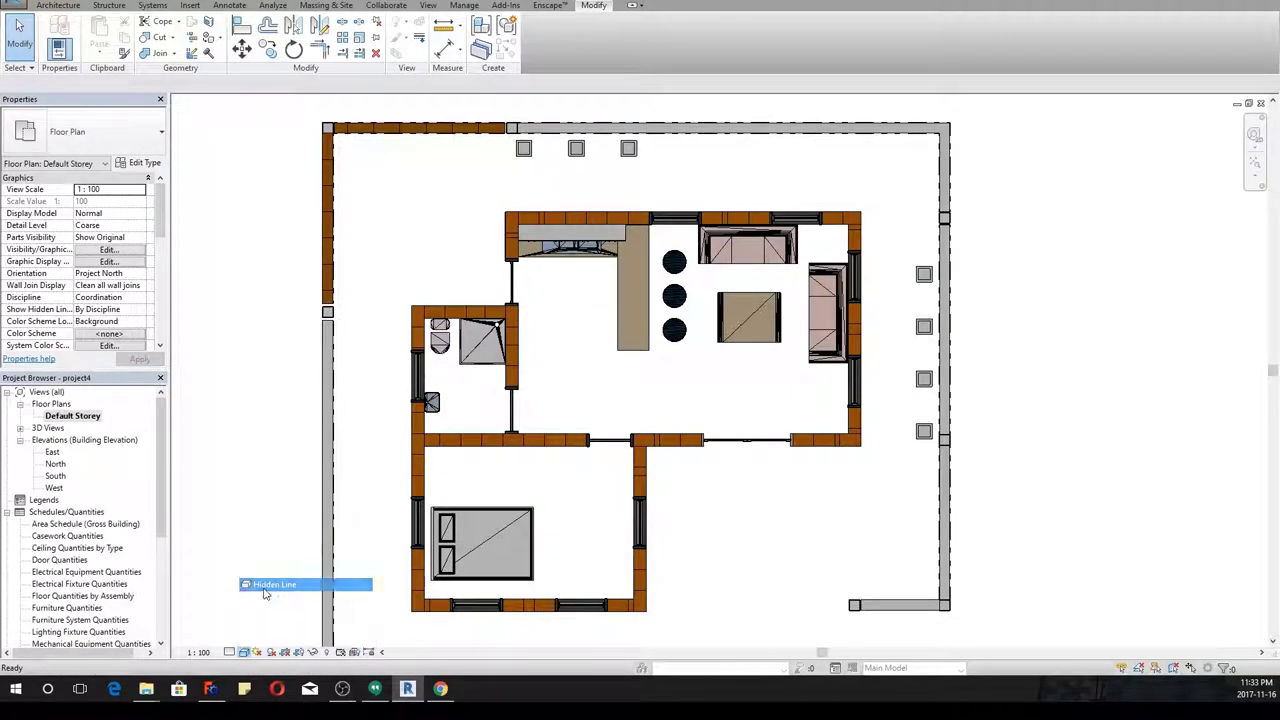
pyautogui.click(727, 387)
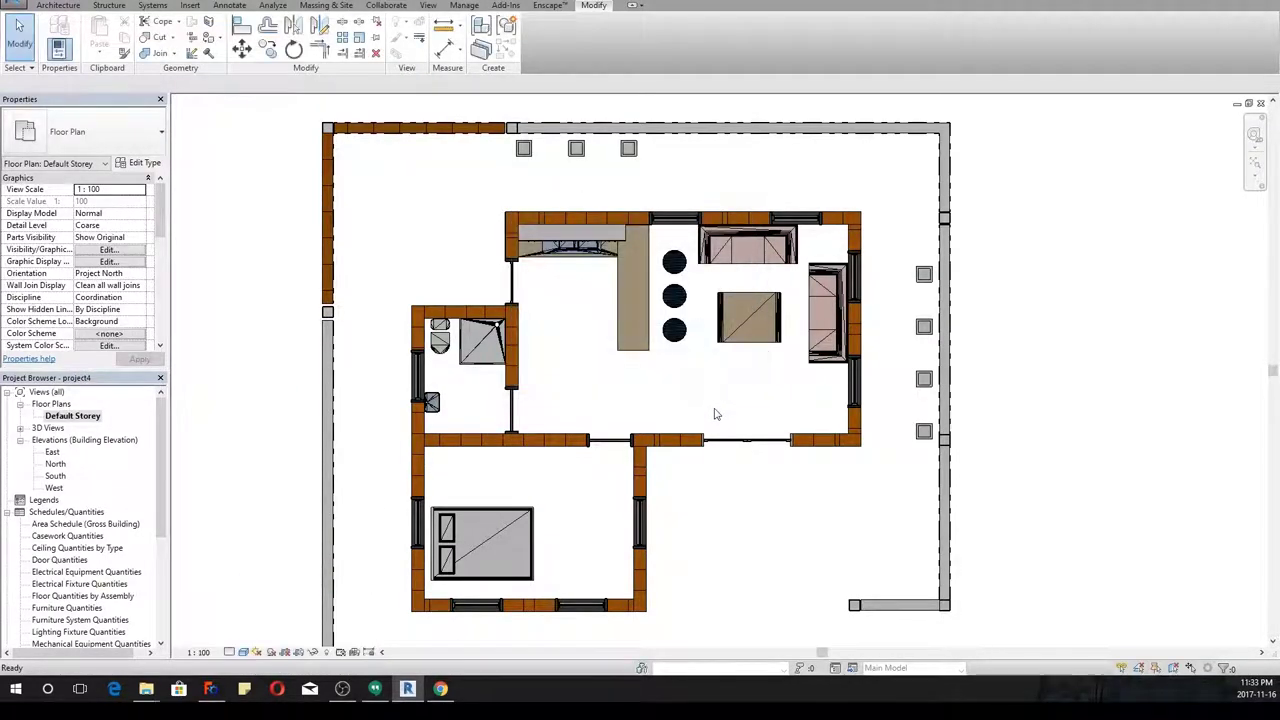
pyautogui.scroll(-3, 711, 413)
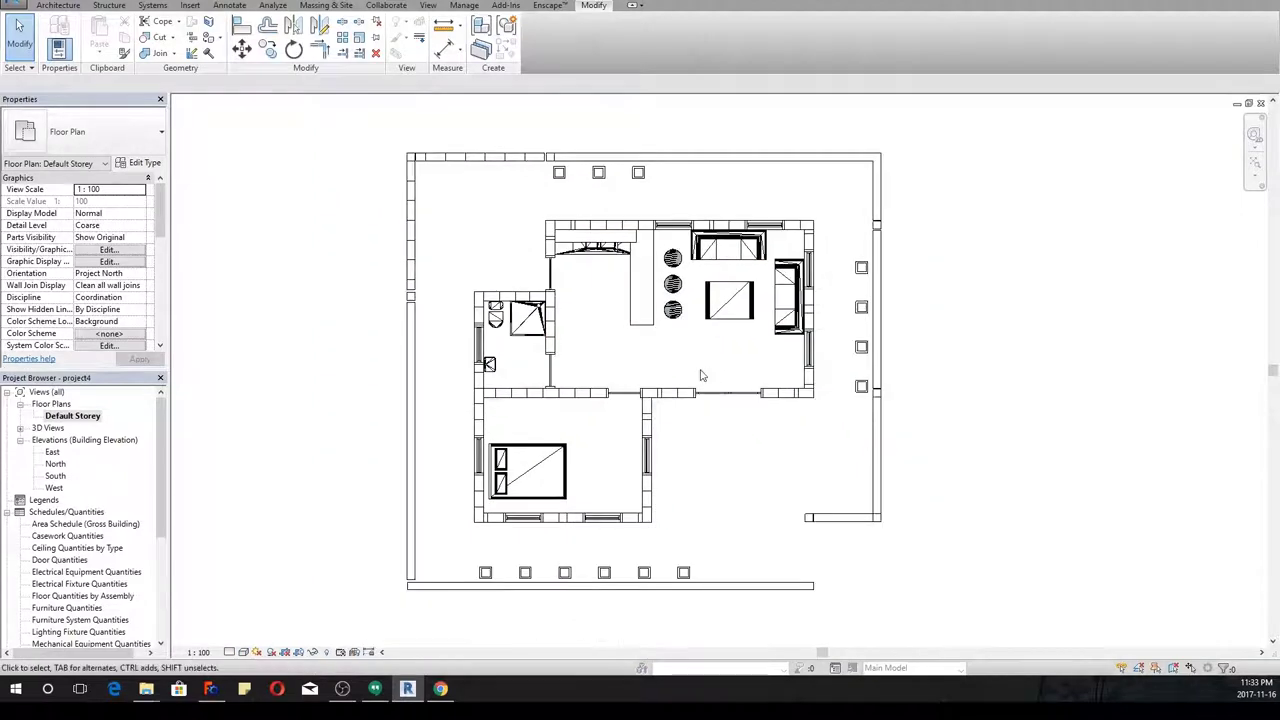
# Select individual blocks in the kitchen's outer walls to examine them as separate elements, and clear the selection
pyautogui.scroll(5, 603, 228)
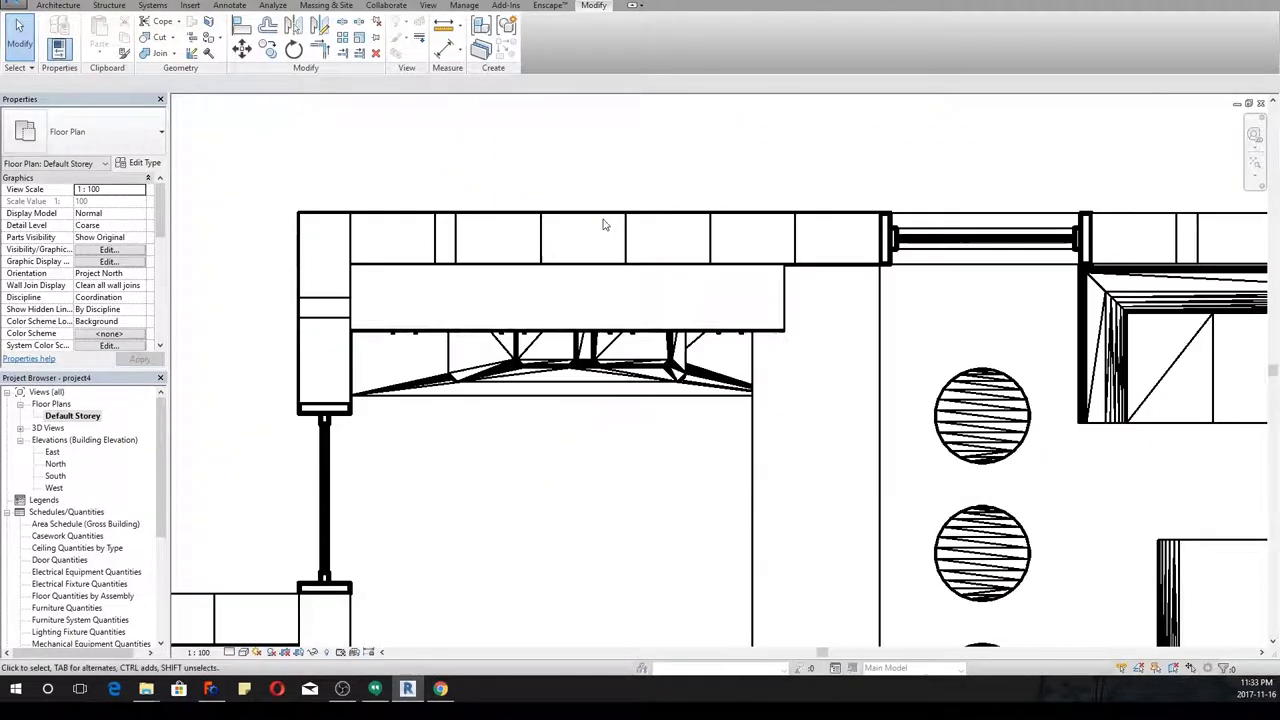
pyautogui.click(612, 240)
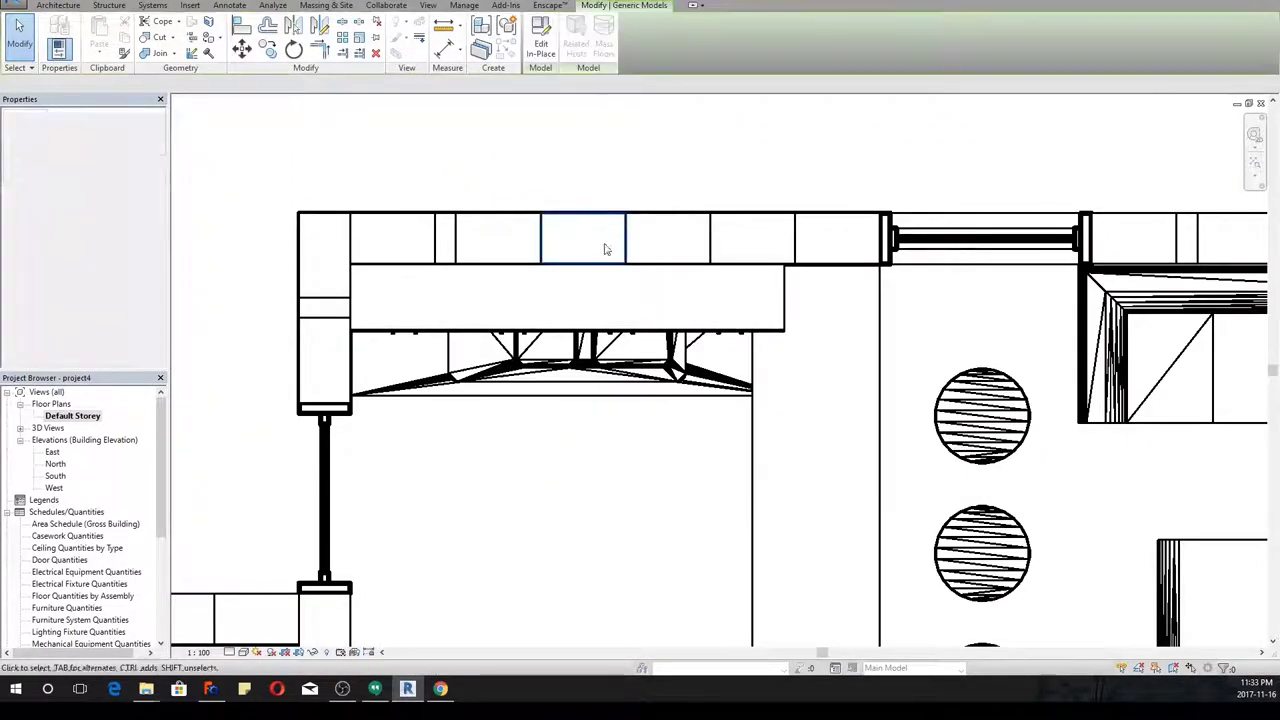
pyautogui.click(447, 245)
pyautogui.click(334, 310)
pyautogui.scroll(-3, 347, 317)
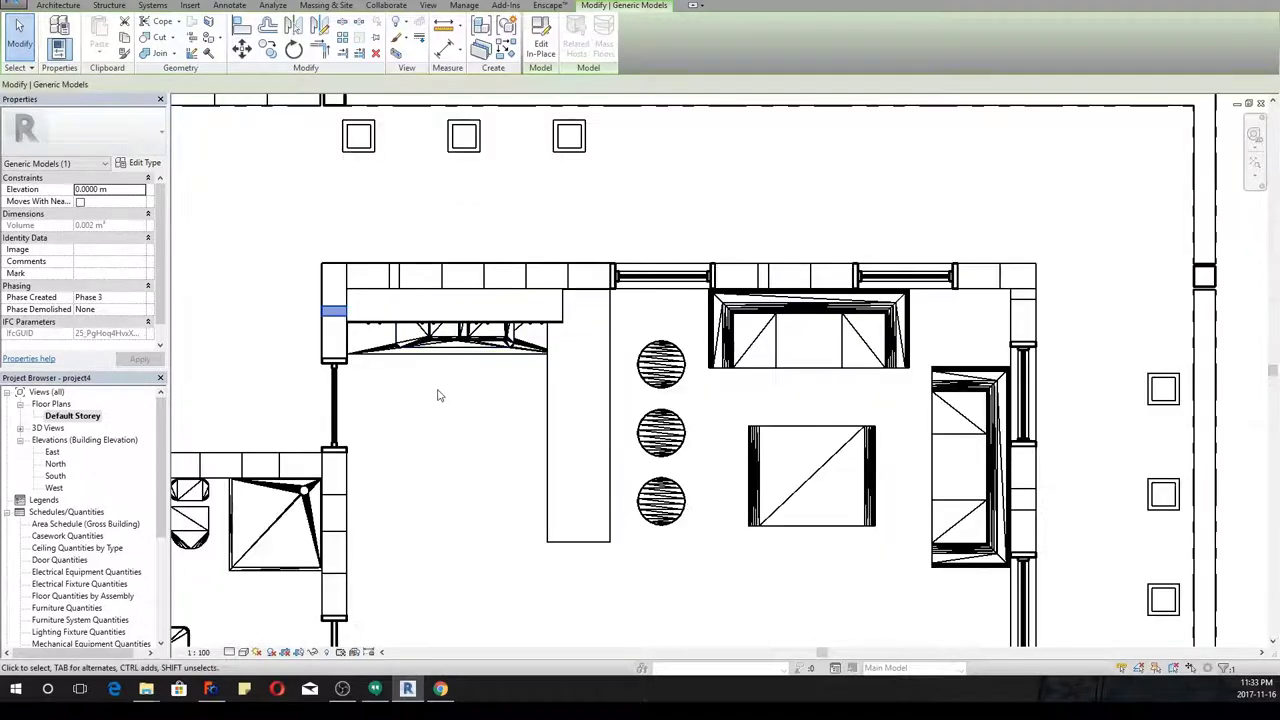
pyautogui.click(370, 437)
# Start an aligned dimension from the bathroom's outer wall face to the outer face of the kitchen's side wall
pyautogui.scroll(-1, 370, 437)
pyautogui.moveTo(370, 437); pyautogui.dragTo(563, 305, button='middle')
pyautogui.moveTo(372, 465)
pyautogui.mouseDown(button='middle')
pyautogui.moveTo(384, 473)
pyautogui.moveTo(364, 525)
pyautogui.moveTo(388, 453)
pyautogui.mouseUp(button='middle')
pyautogui.scroll(-1, 390, 450)
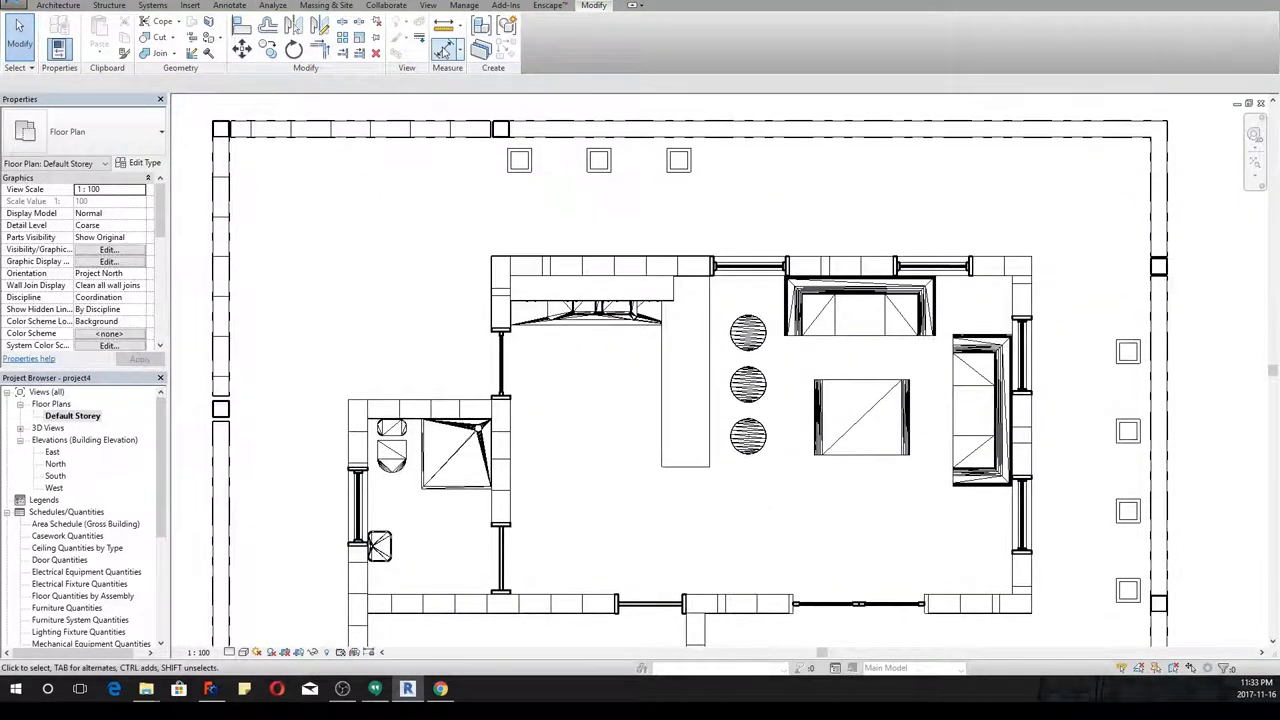
pyautogui.click(444, 50)
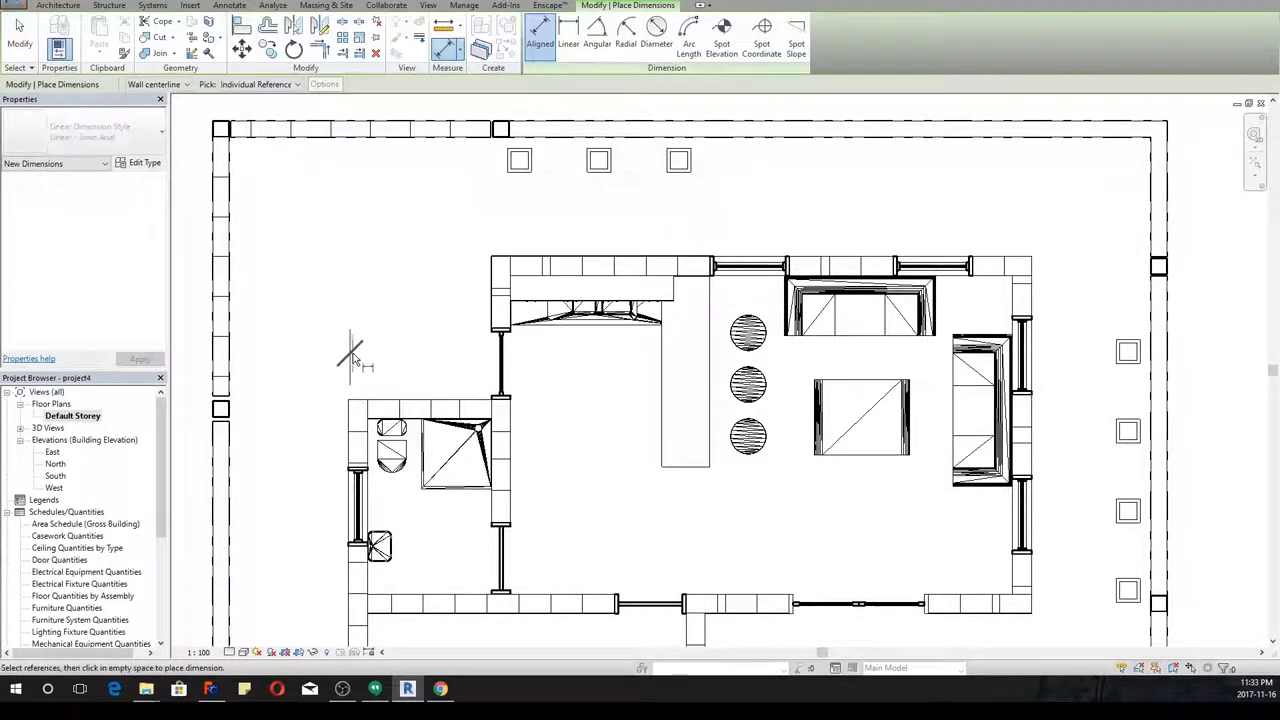
pyautogui.scroll(3, 350, 362)
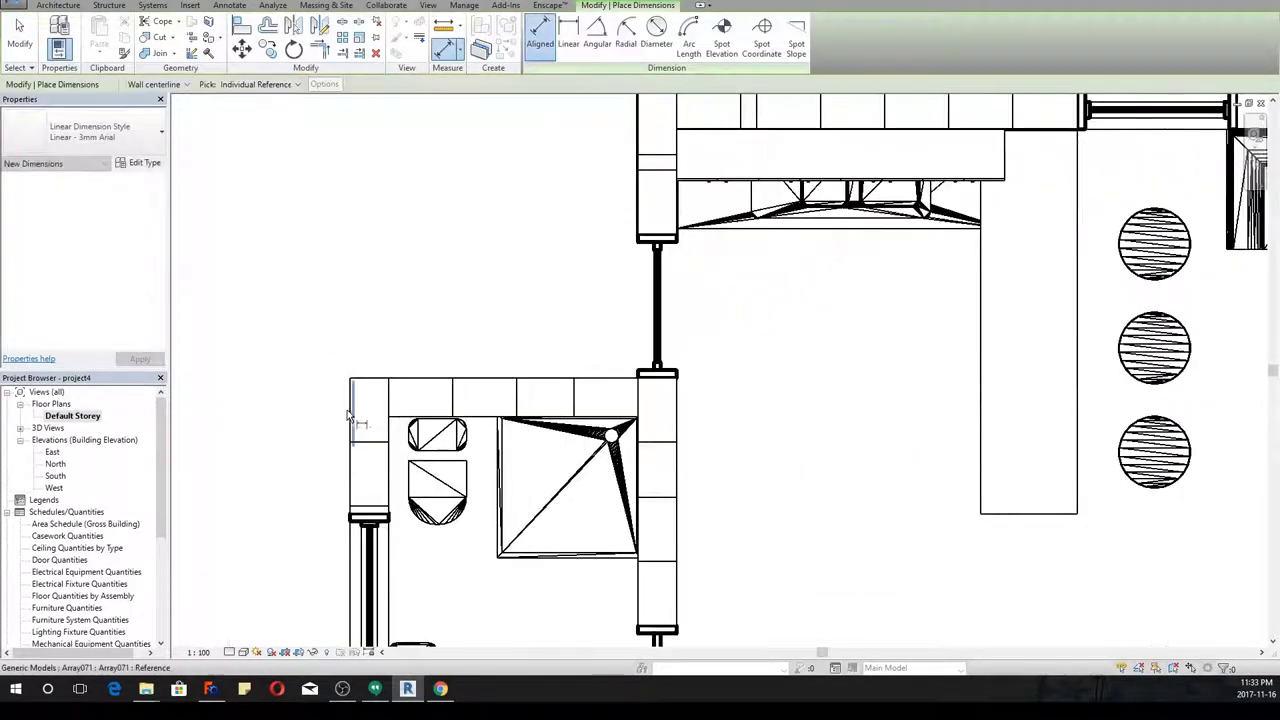
pyautogui.scroll(-3, 350, 418)
pyautogui.scroll(5, 487, 285)
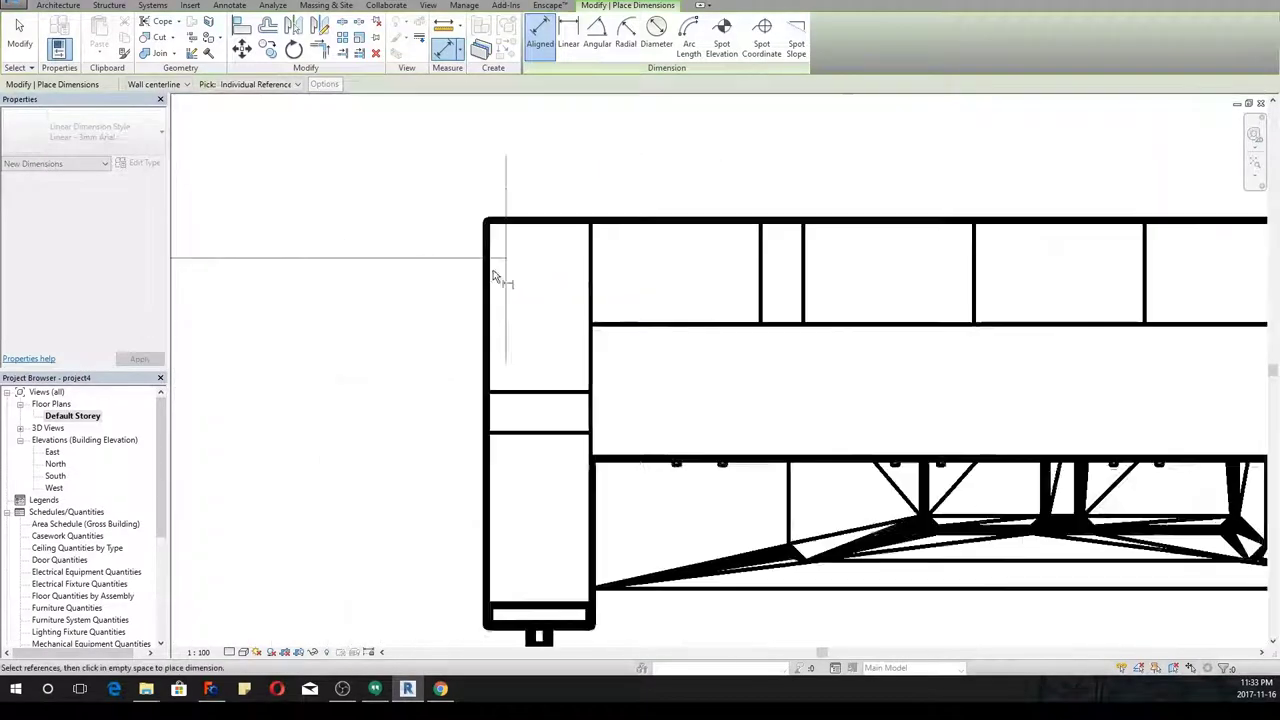
pyautogui.click(486, 283)
pyautogui.scroll(-5, 371, 374)
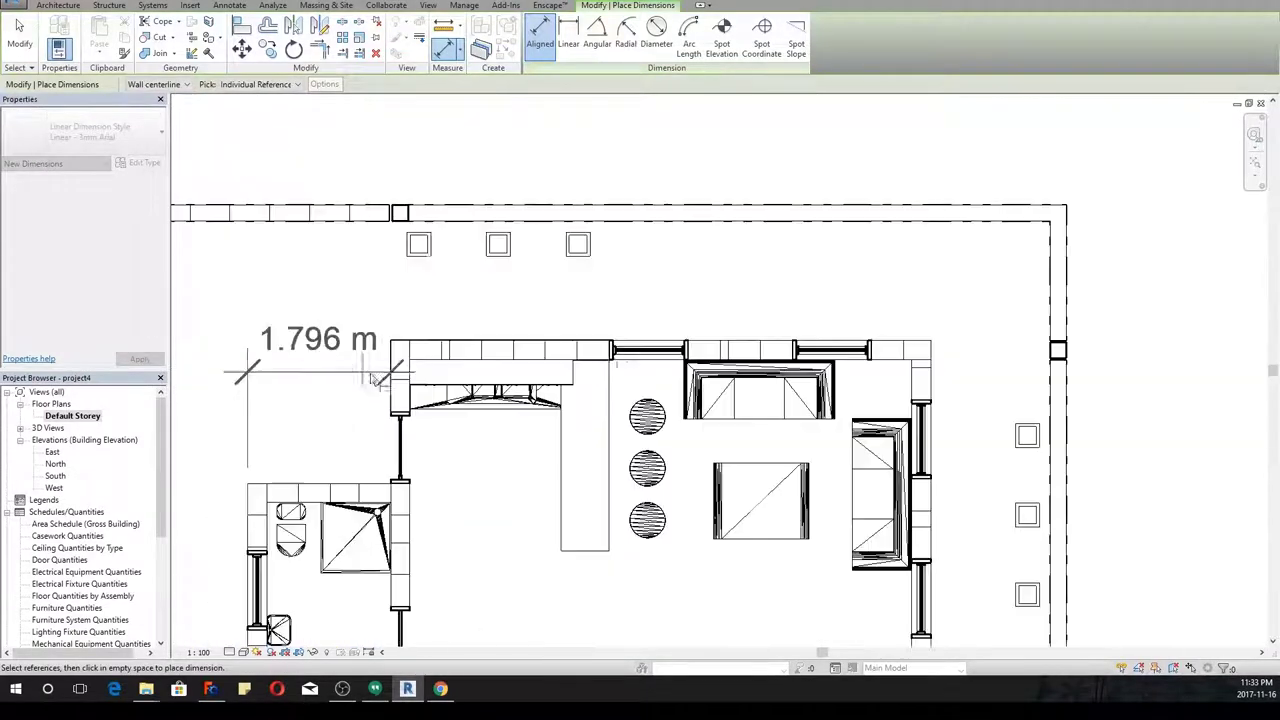
# Extend the dimension string to the living room's far outer wall face and place it just outside the kitchen and living room wall
pyautogui.scroll(4, 680, 329)
pyautogui.moveTo(810, 285); pyautogui.dragTo(545, 296, button='middle')
pyautogui.scroll(-1, 545, 296)
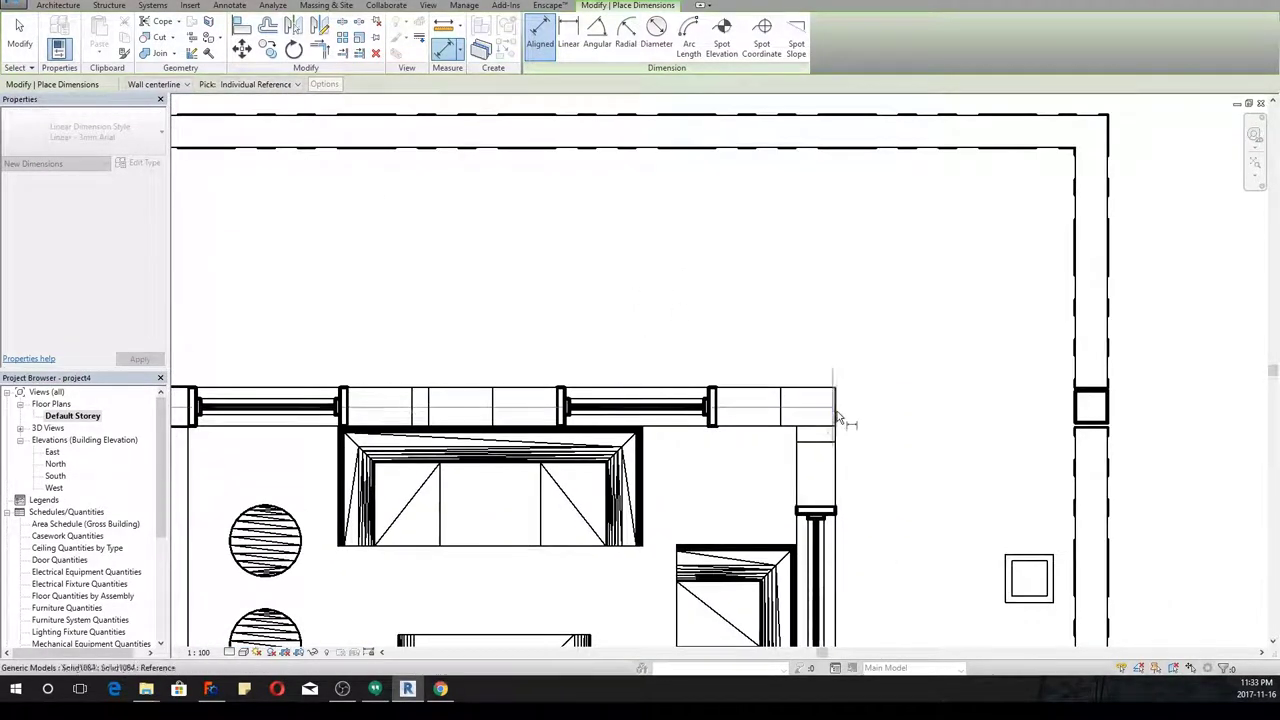
pyautogui.scroll(3, 845, 408)
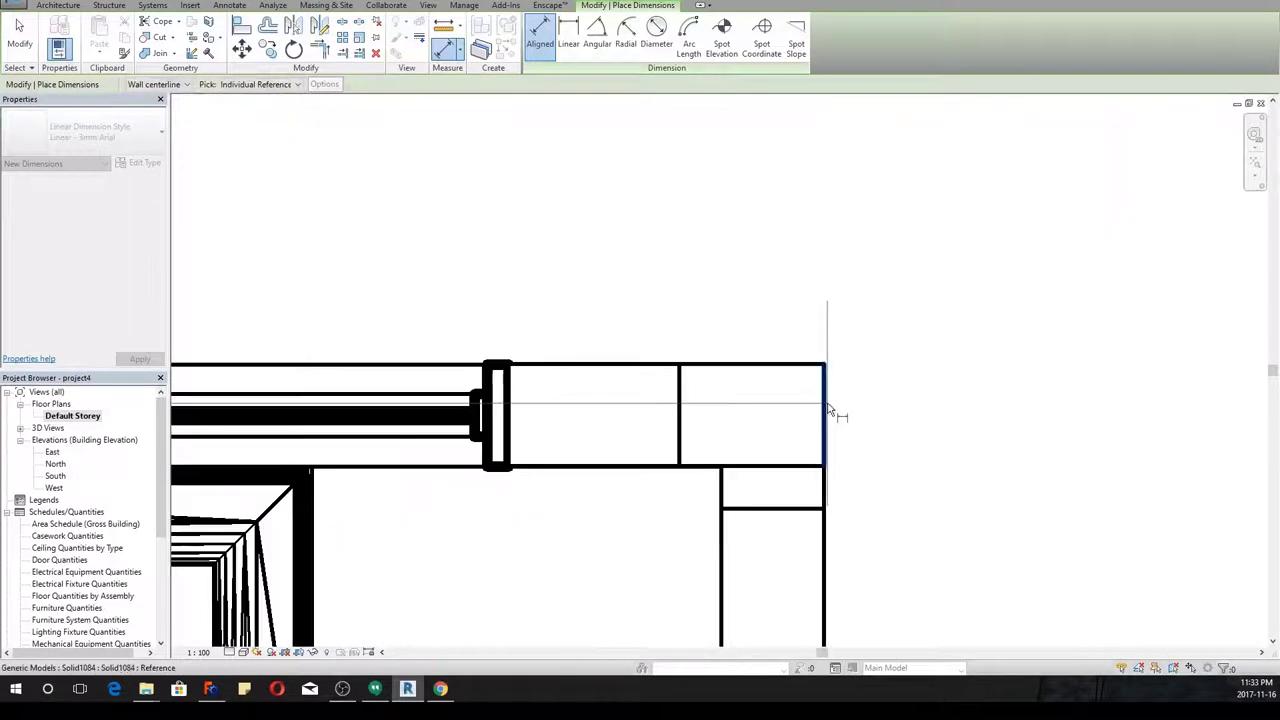
pyautogui.click(838, 408)
pyautogui.scroll(-4, 834, 409)
pyautogui.scroll(-1, 828, 405)
pyautogui.scroll(-2, 697, 334)
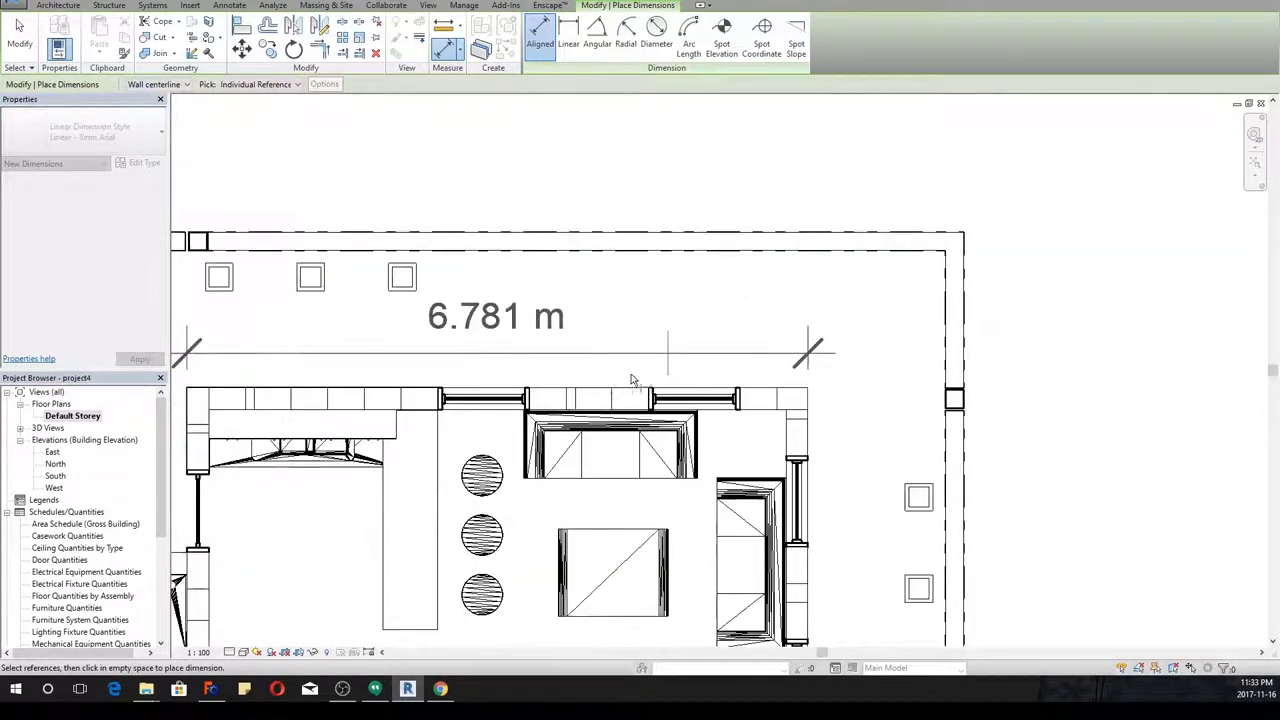
pyautogui.moveTo(632, 380); pyautogui.dragTo(748, 336, button='middle')
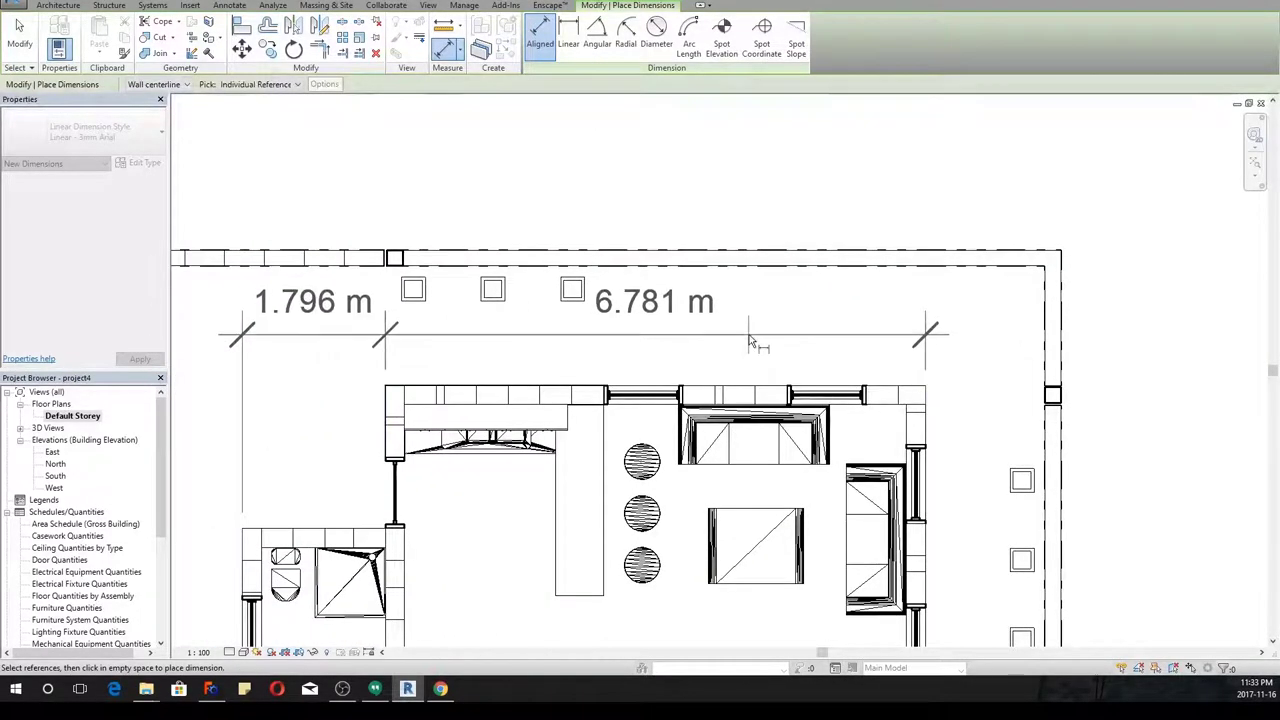
pyautogui.click(748, 343)
pyautogui.scroll(5, 607, 401)
pyautogui.scroll(1, 607, 401)
pyautogui.click(605, 400)
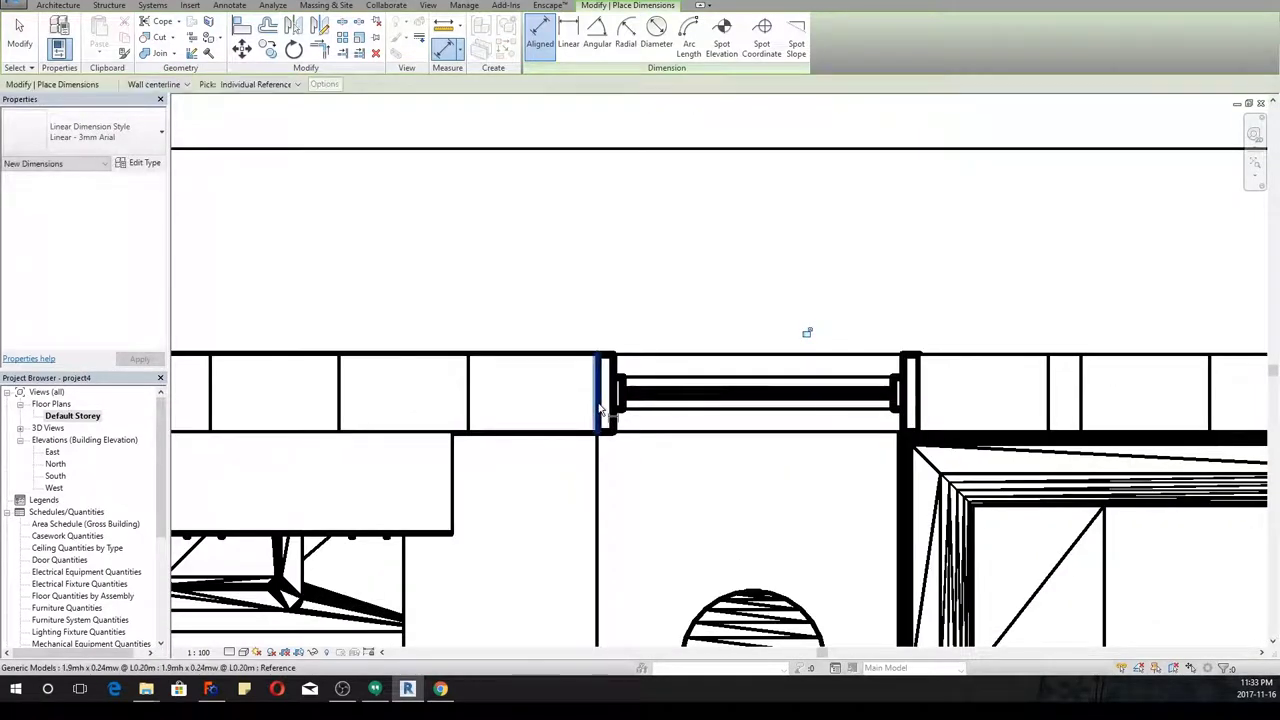
pyautogui.click(921, 381)
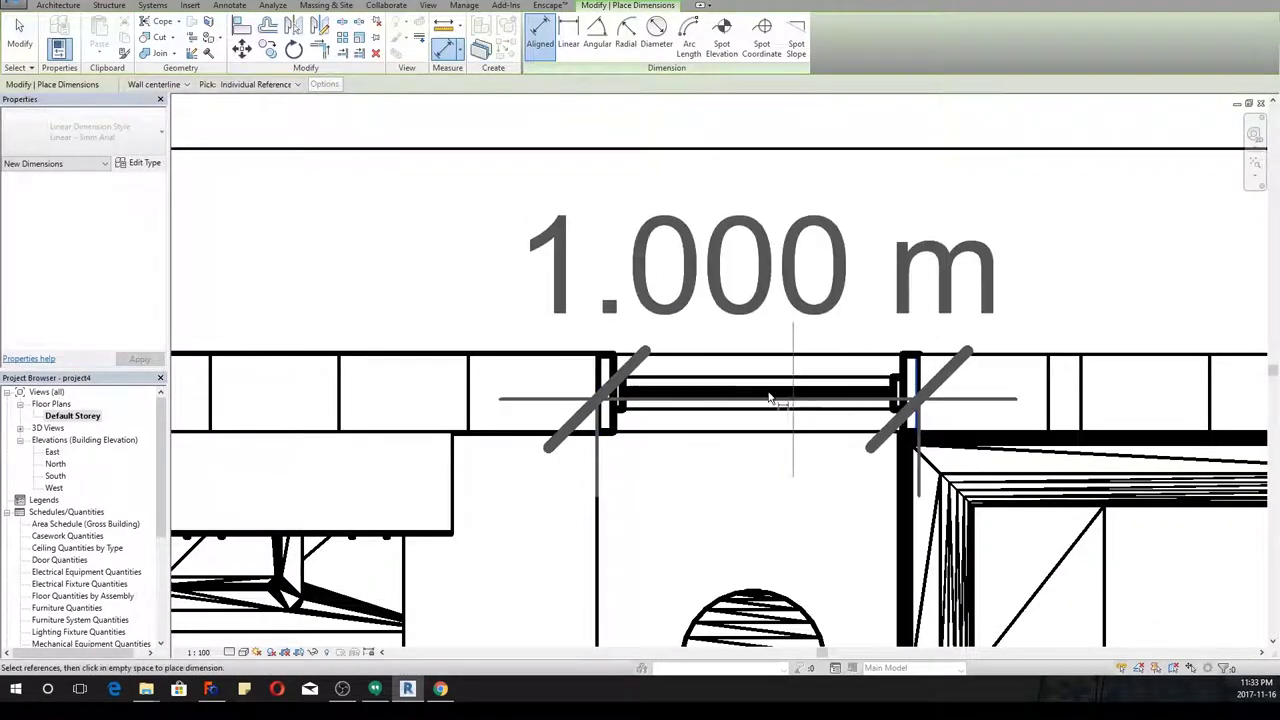
pyautogui.scroll(-3, 772, 390)
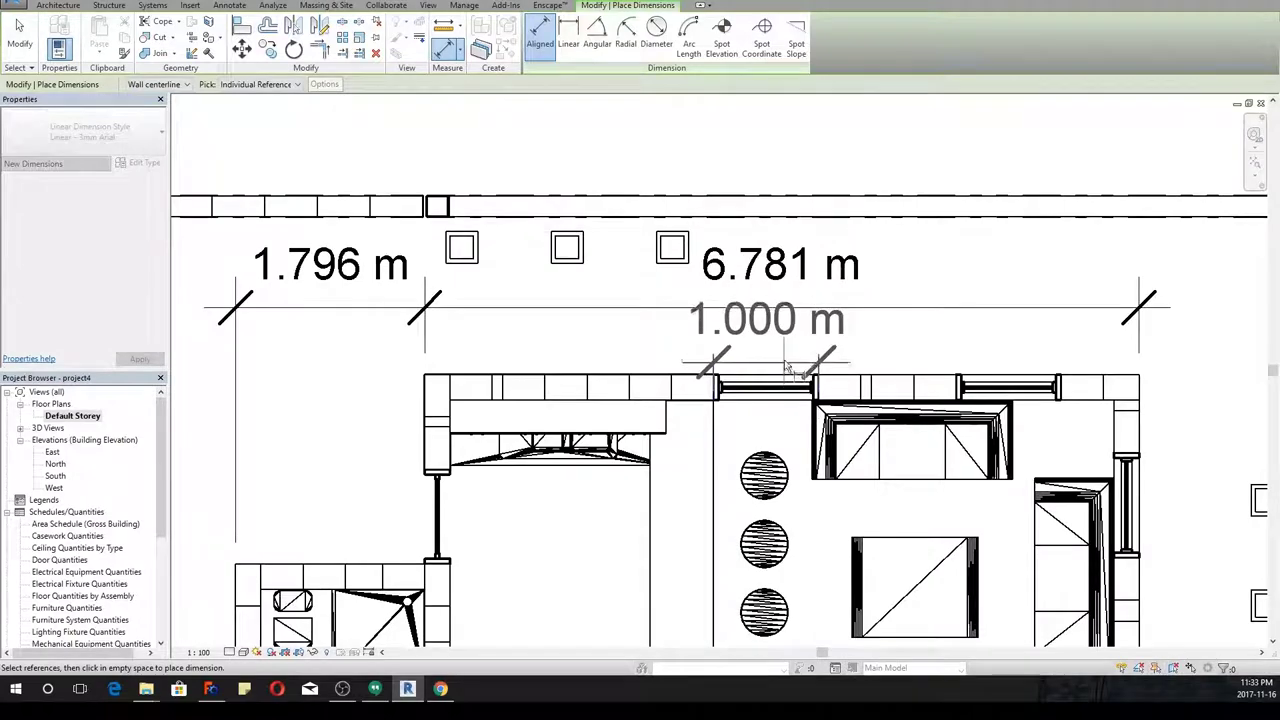
pyautogui.scroll(3, 786, 370)
pyautogui.press('Escape')
pyautogui.press('Escape')
# Turn on Thin Lines for the floor plan
pyautogui.scroll(-5, 590, 395)
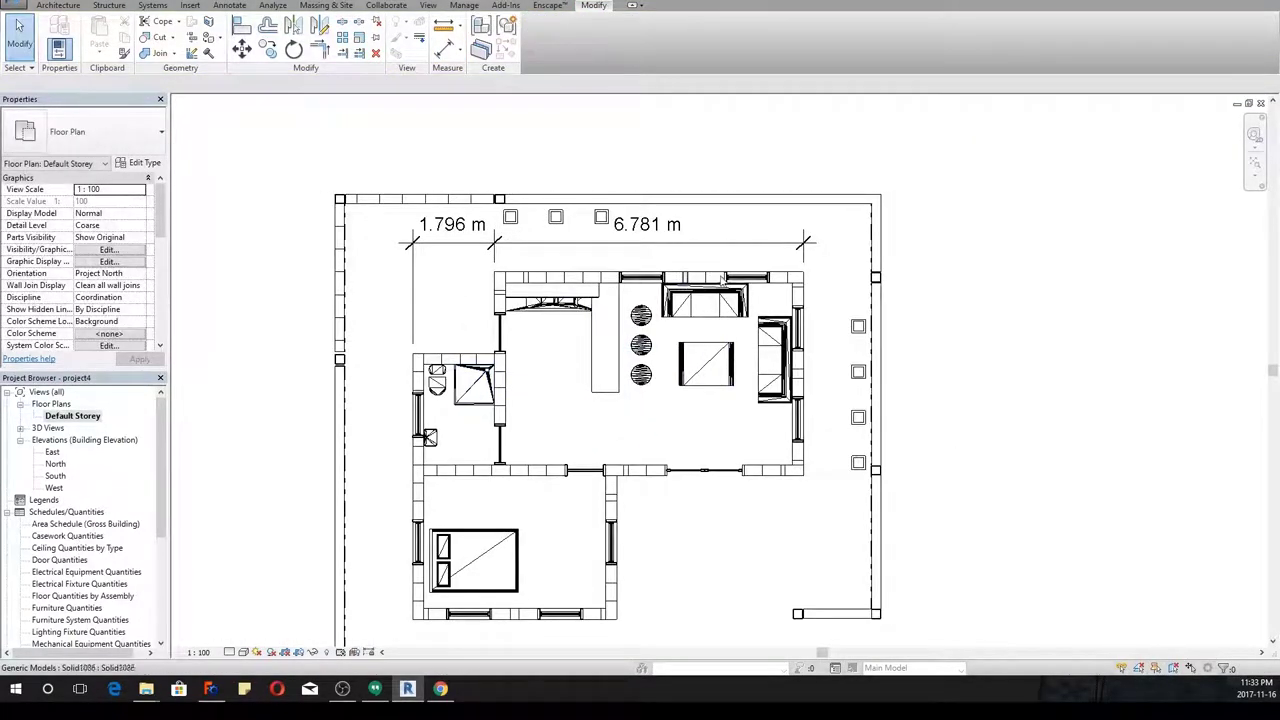
pyautogui.scroll(4, 700, 312)
pyautogui.scroll(2, 708, 313)
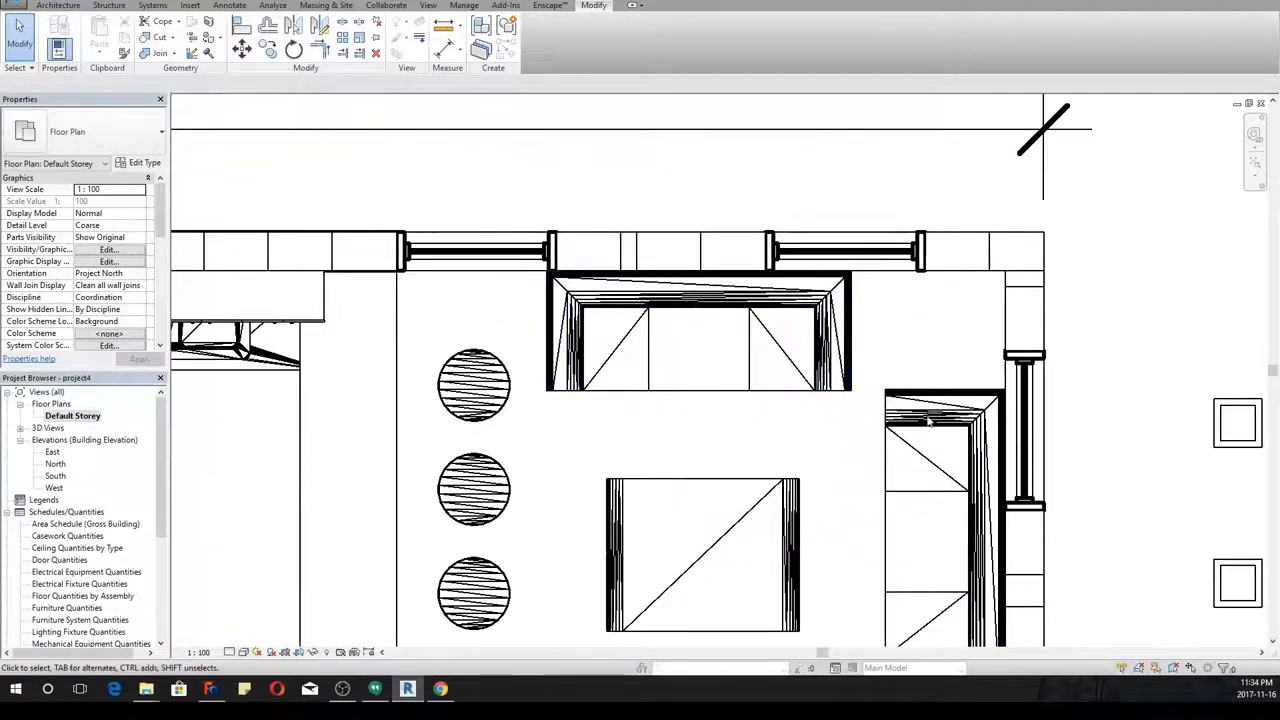
pyautogui.moveTo(928, 400); pyautogui.dragTo(790, 385, button='middle')
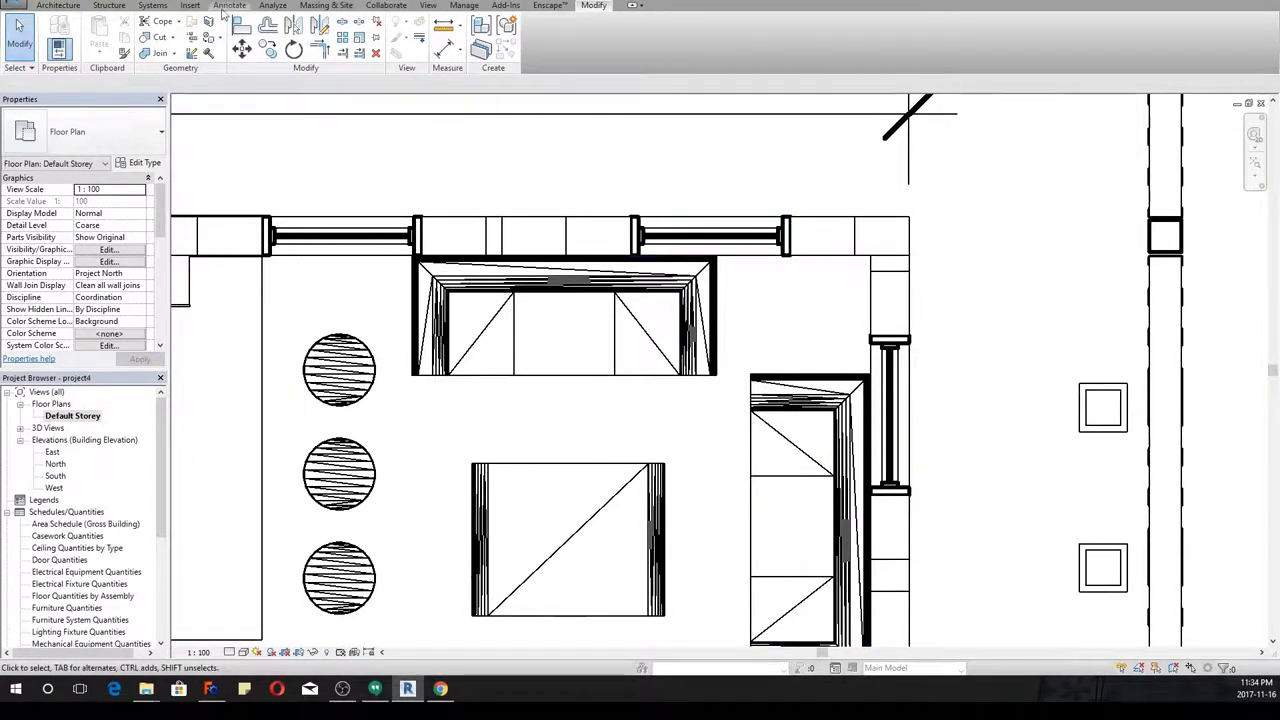
pyautogui.click(424, 7)
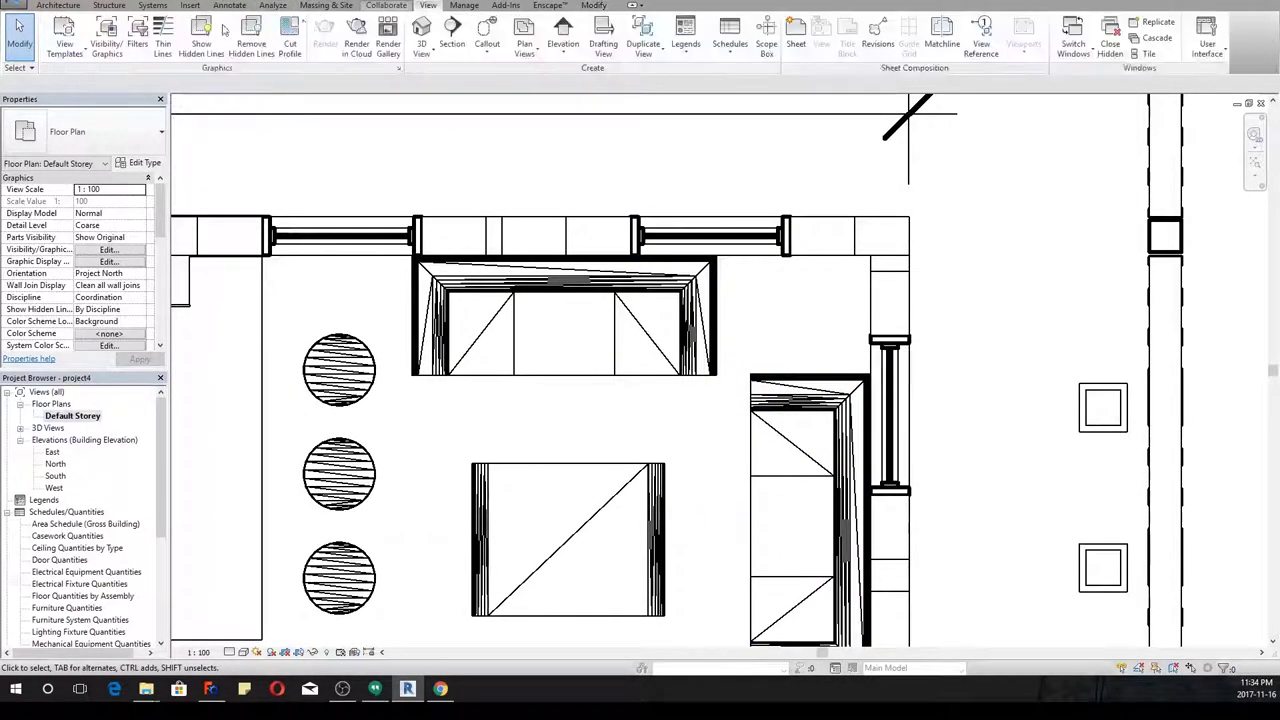
pyautogui.click(163, 40)
# Examine the thin-line floor plan, checking the living room sofas, walls, bathroom and bedroom
pyautogui.scroll(-2, 466, 282)
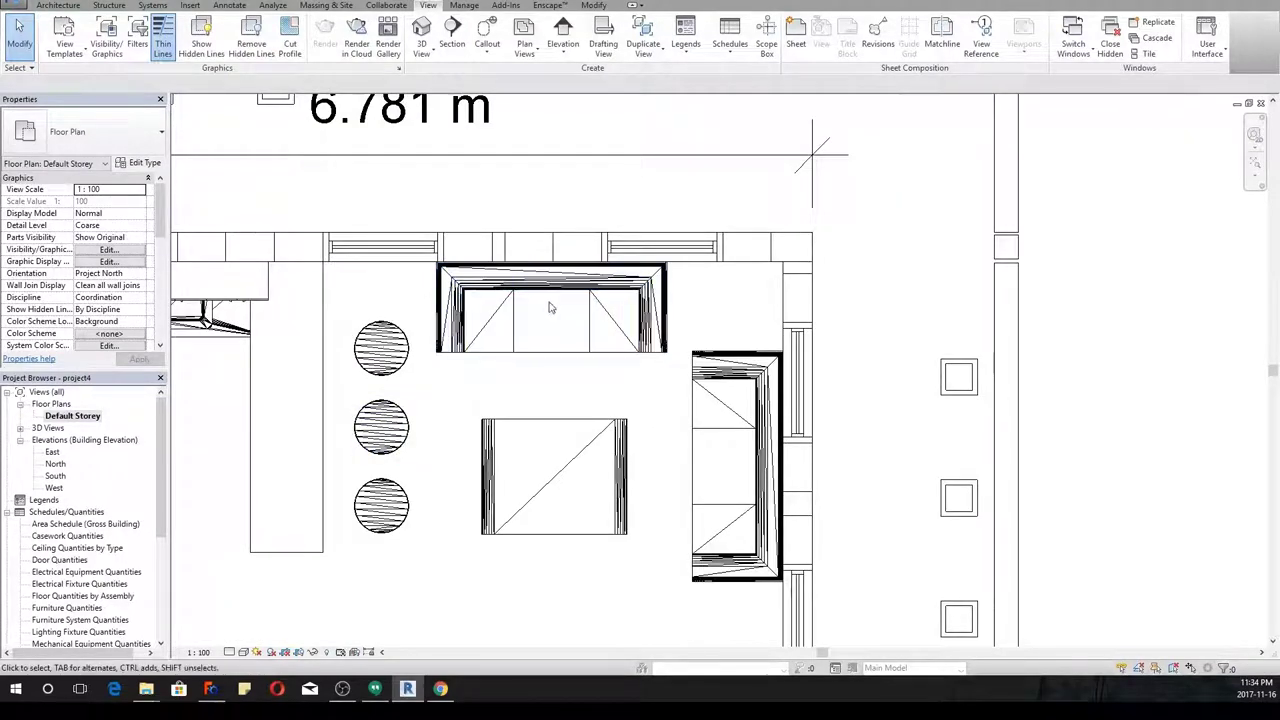
pyautogui.scroll(2, 470, 290)
pyautogui.scroll(1, 672, 290)
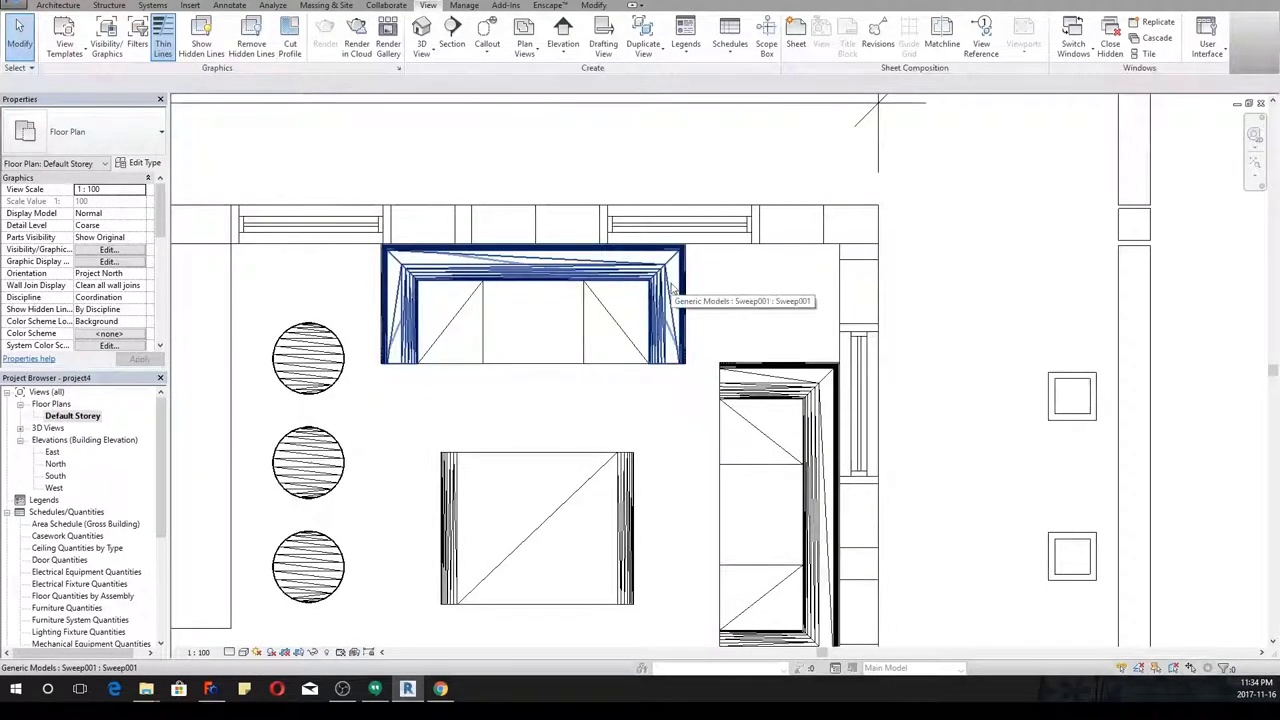
pyautogui.scroll(-5, 600, 435)
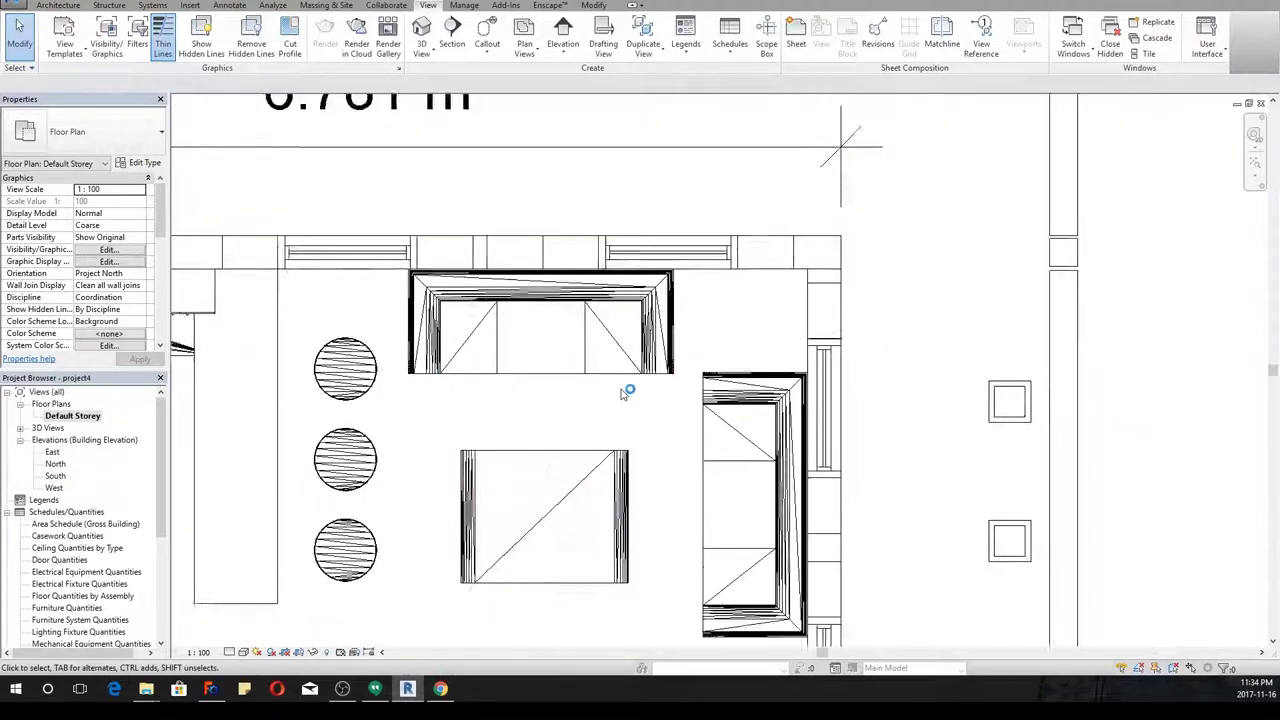
pyautogui.moveTo(580, 418); pyautogui.dragTo(856, 304, button='middle')
pyautogui.scroll(-1, 856, 304)
pyautogui.moveTo(731, 331); pyautogui.dragTo(719, 333, button='middle')
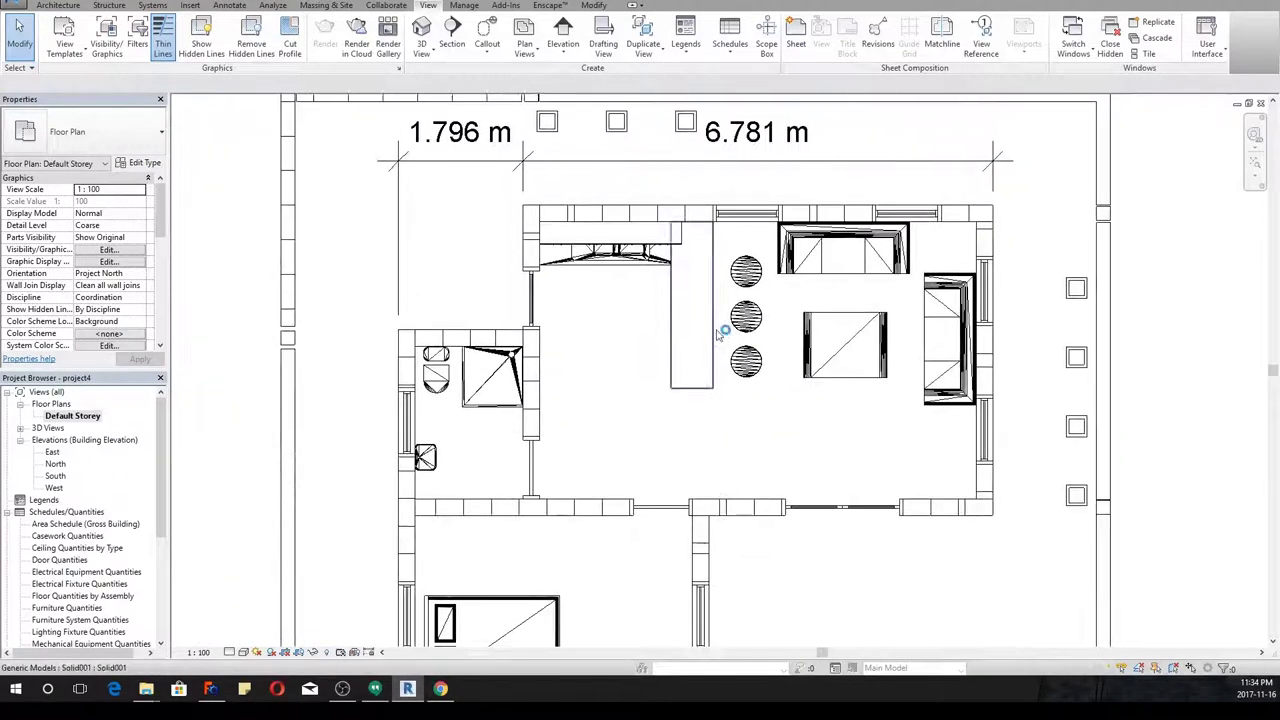
pyautogui.scroll(-1, 371, 334)
pyautogui.scroll(-1, 520, 342)
pyautogui.moveTo(524, 362); pyautogui.dragTo(508, 267, button='middle')
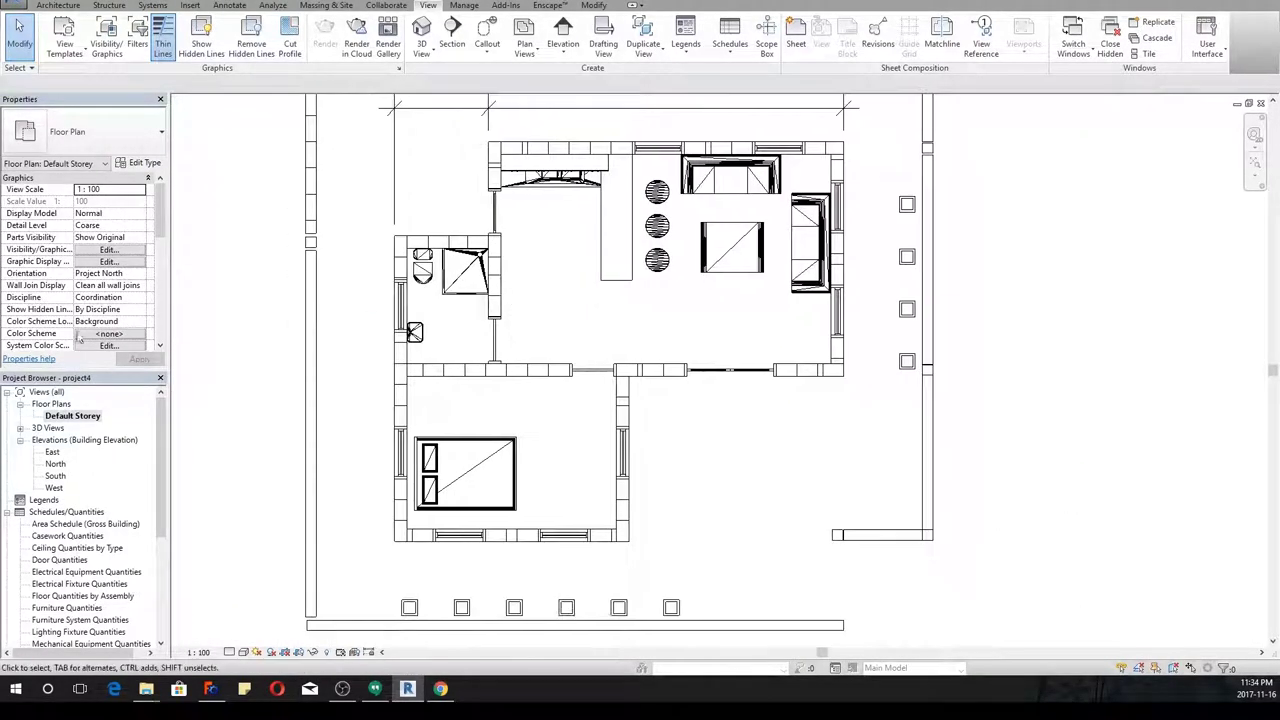
# Open the default 3D view of the house and enable its section box
pyautogui.click(19, 434)
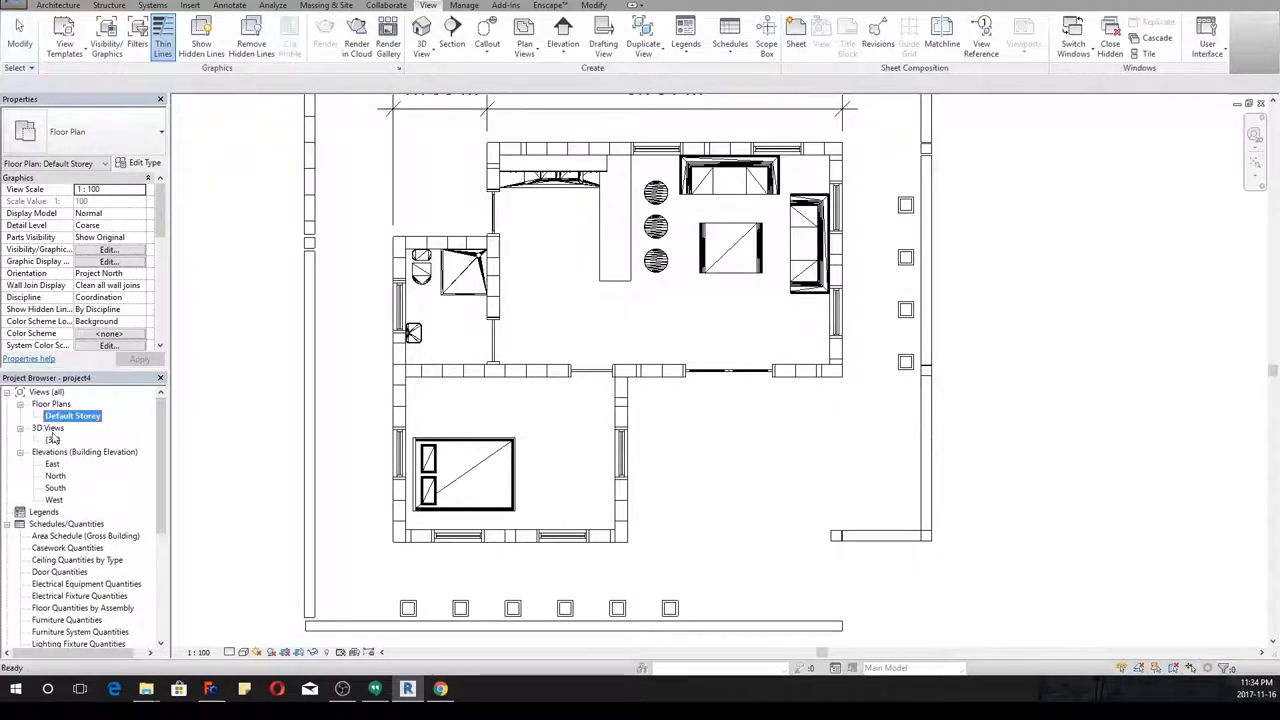
pyautogui.doubleClick(53, 440)
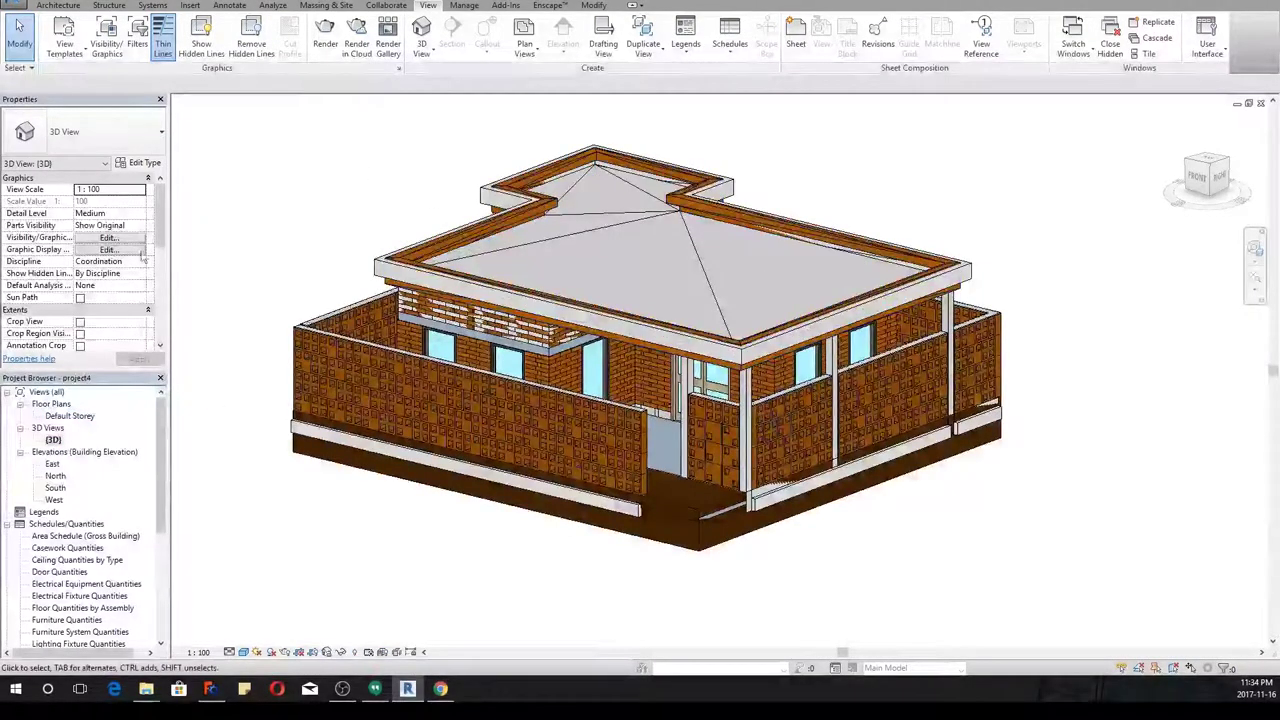
pyautogui.scroll(-2, 70, 300)
pyautogui.scroll(-1, 425, 296)
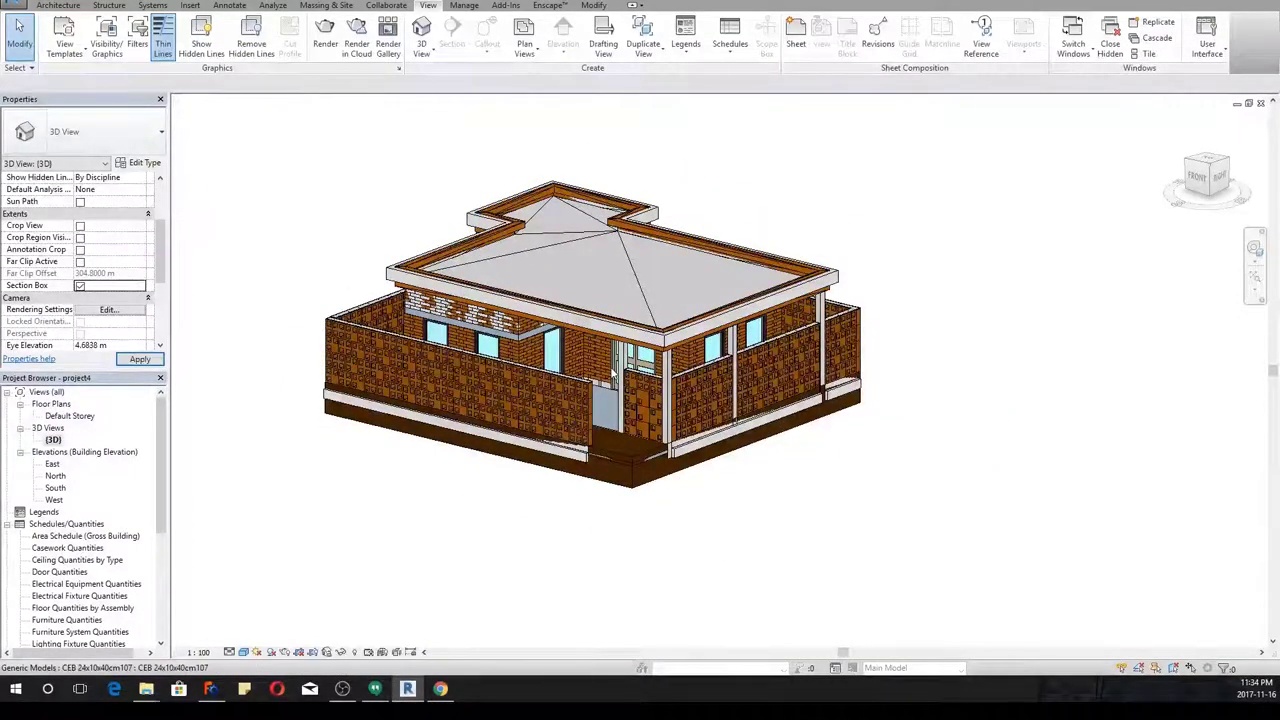
pyautogui.scroll(-3, 616, 369)
pyautogui.scroll(3, 618, 367)
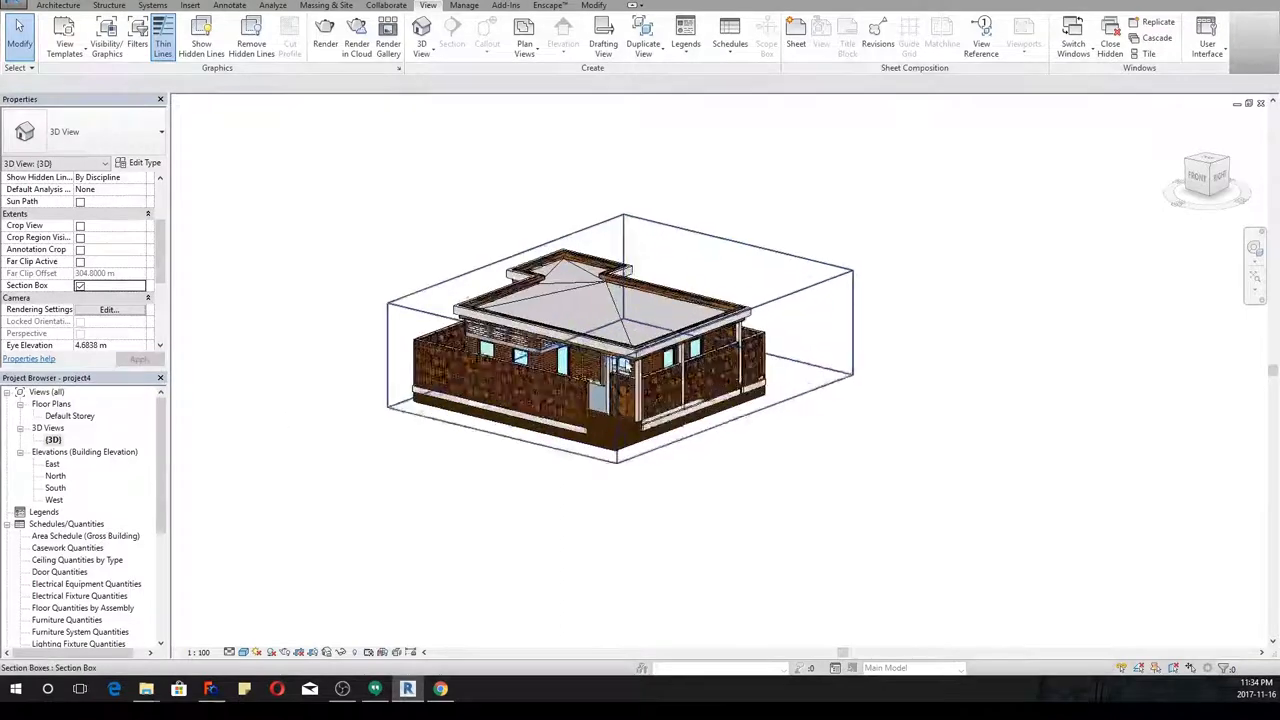
# From the Right view, pull the section box's front face into the building and its back face in close behind the house
pyautogui.click(471, 393)
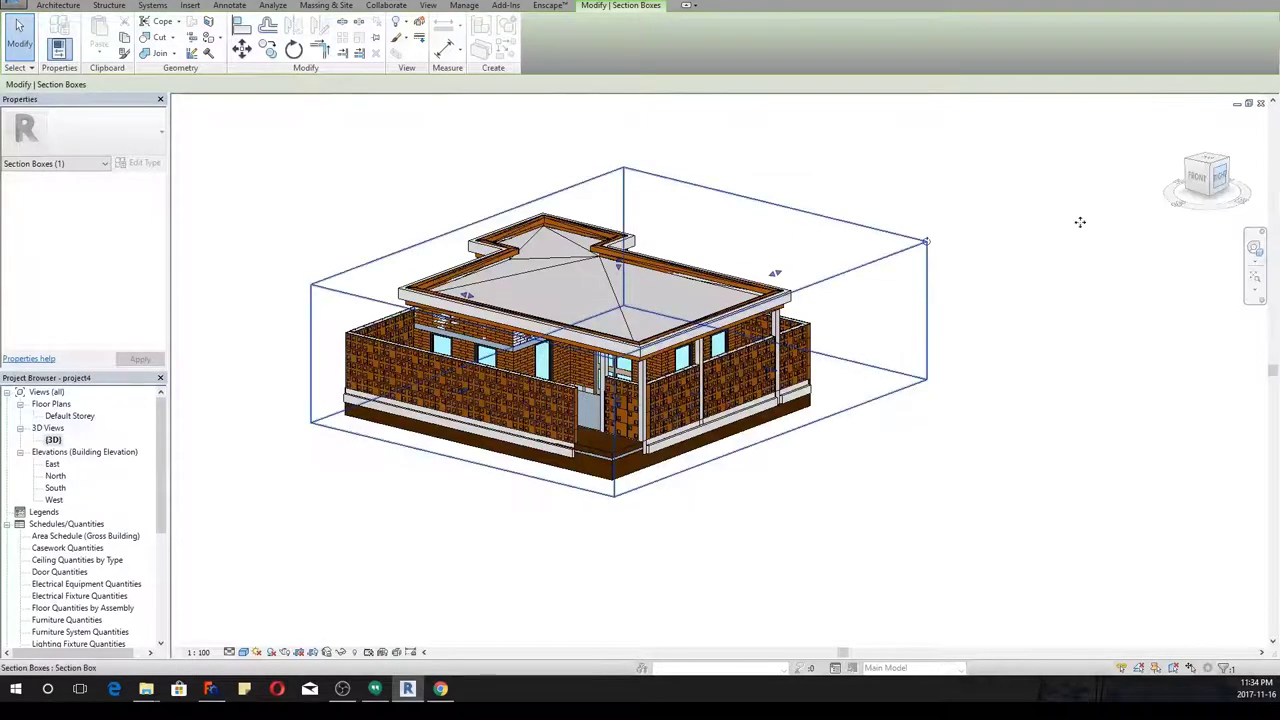
pyautogui.click(1220, 180)
pyautogui.scroll(3, 519, 370)
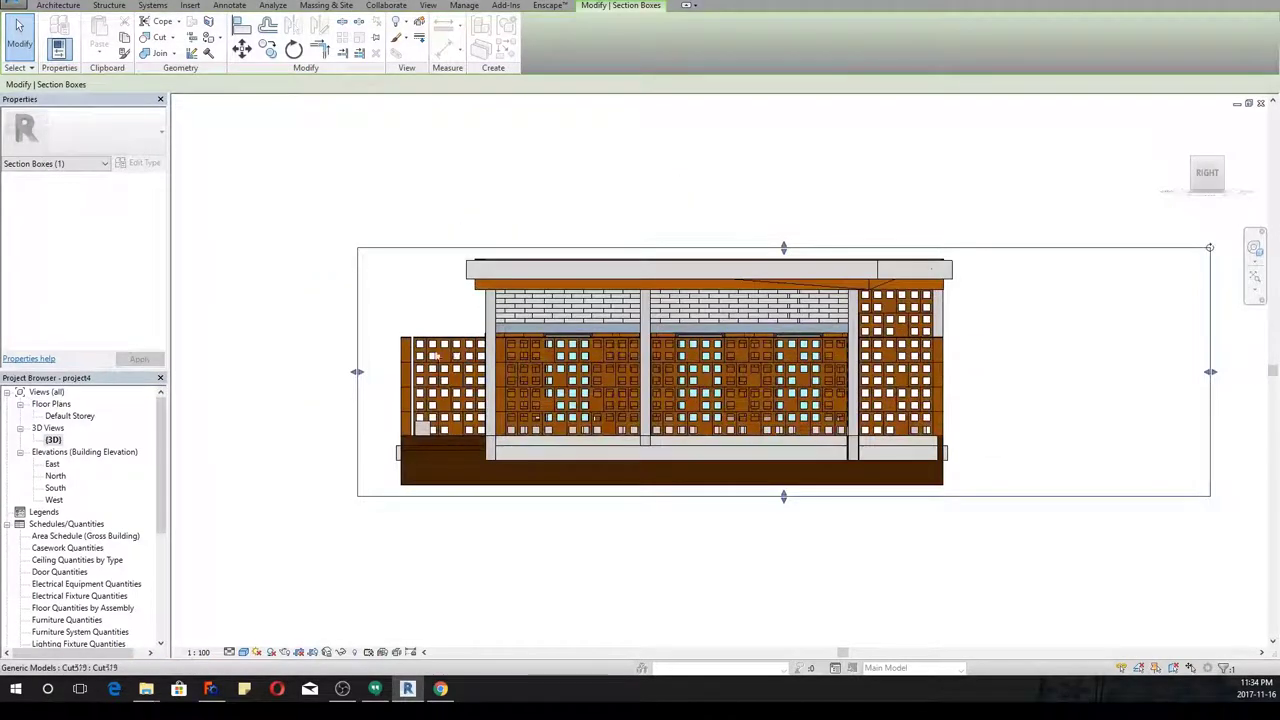
pyautogui.moveTo(358, 373); pyautogui.dragTo(508, 382)
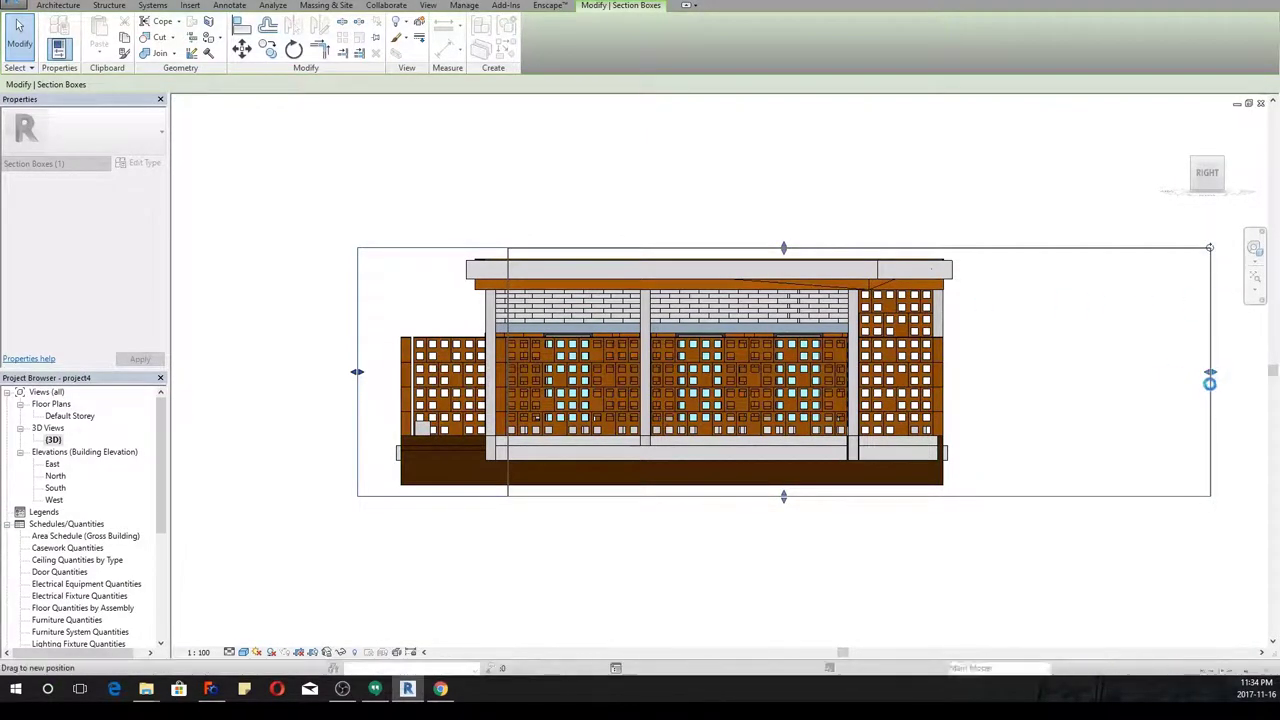
pyautogui.moveTo(1215, 375); pyautogui.dragTo(997, 397)
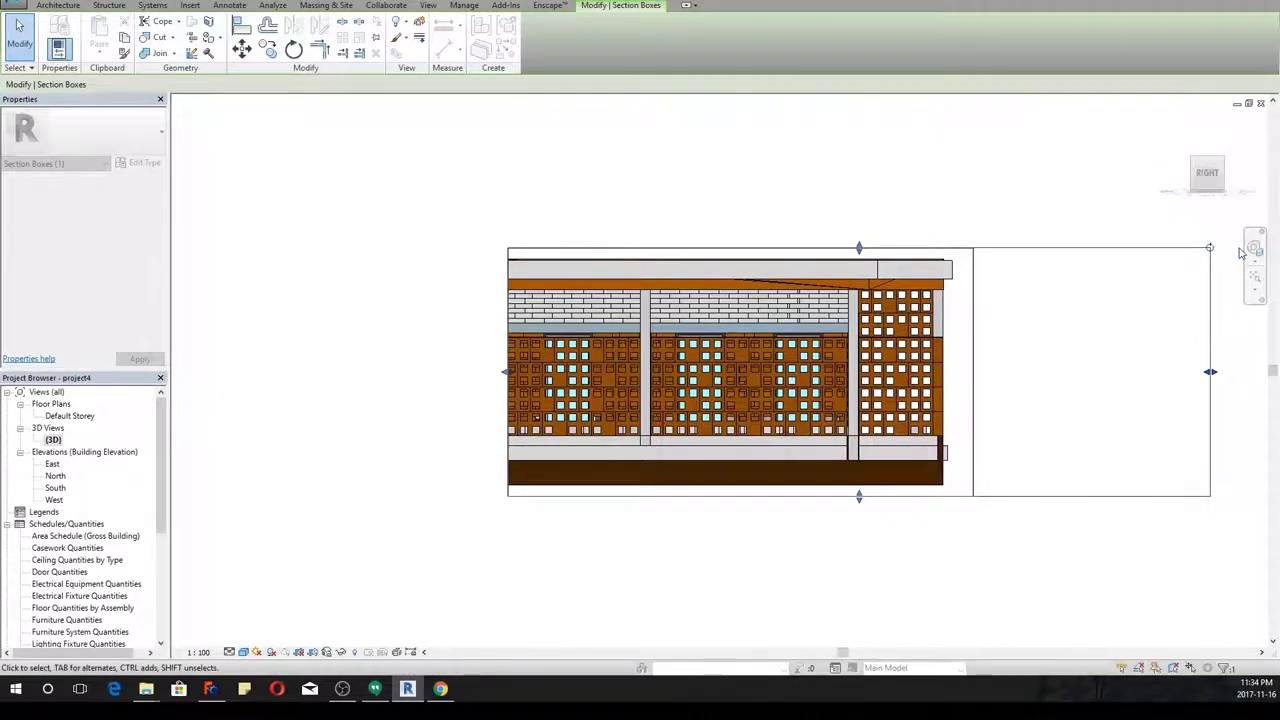
# Orbit to the cut front and move the section box's front face further in to cut through the house and expose the kitchen and living room
pyautogui.keyDown('shift'); pyautogui.moveTo(1055, 293); pyautogui.dragTo(1020, 368, button='middle'); pyautogui.keyUp('shift')
pyautogui.moveTo(1020, 368); pyautogui.dragTo(1020, 392)
pyautogui.scroll(2, 668, 420)
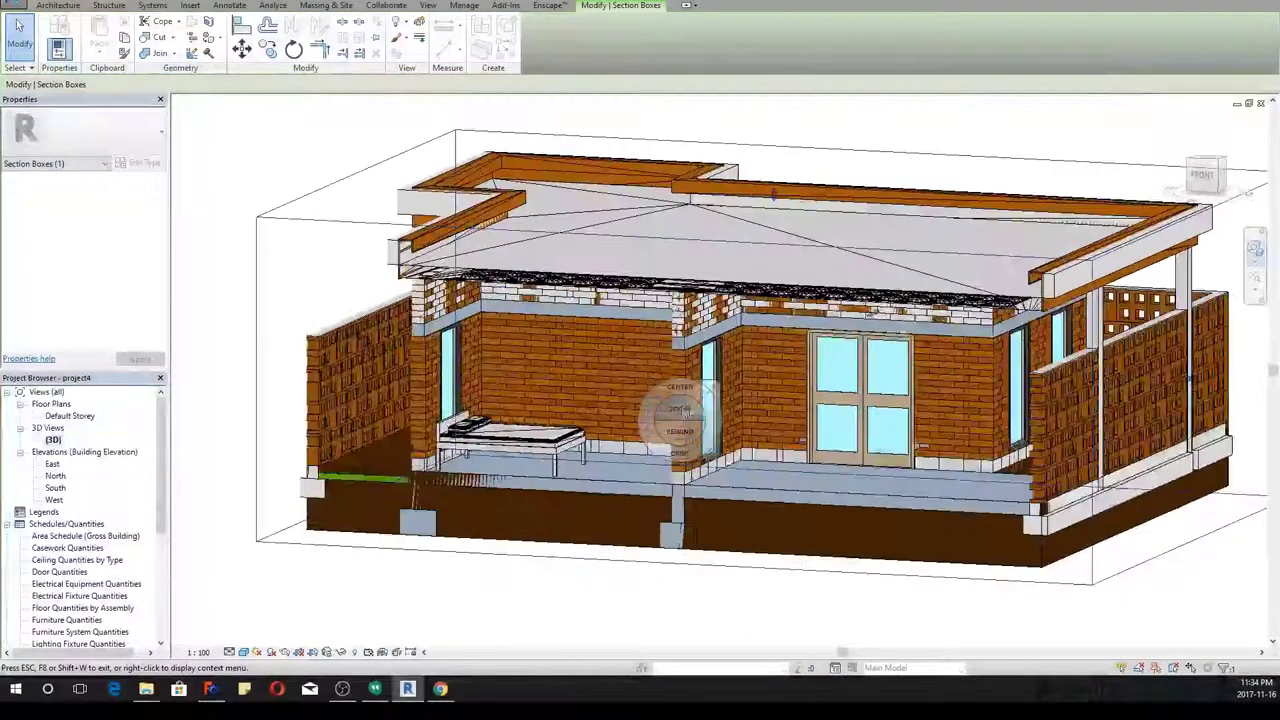
pyautogui.scroll(-2, 712, 410)
pyautogui.keyDown('shift'); pyautogui.moveTo(651, 447); pyautogui.dragTo(575, 430, button='middle'); pyautogui.keyUp('shift')
pyautogui.press('Escape')
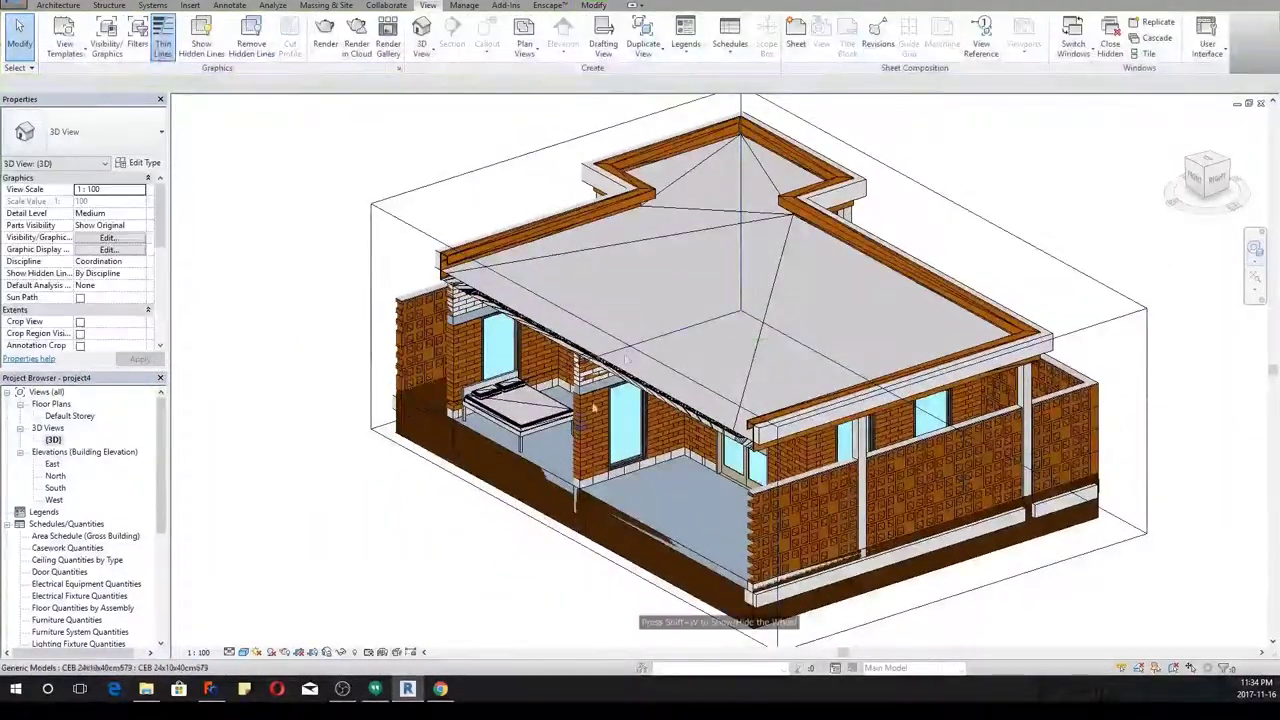
pyautogui.click(575, 430)
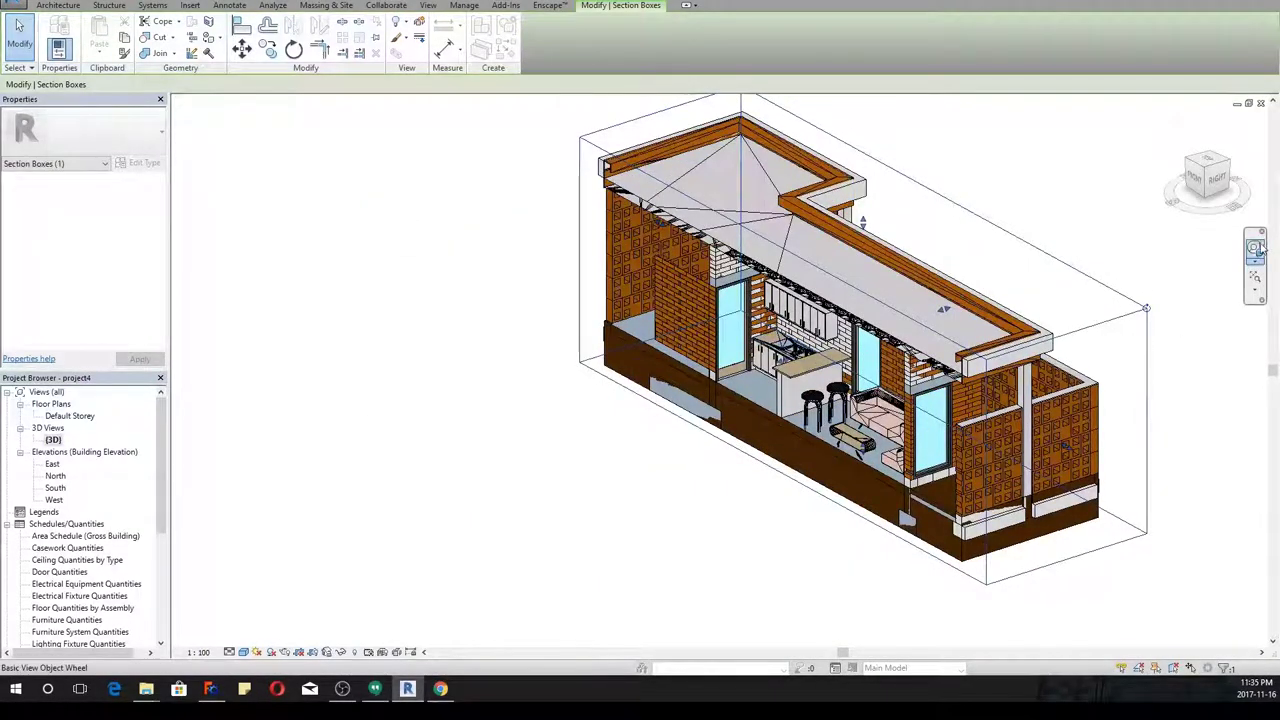
# Zoom in on the kitchen counter and open the sink's top plate for in-place editing
pyautogui.click(1255, 249)
pyautogui.moveTo(732, 411); pyautogui.dragTo(1070, 398)
pyautogui.moveTo(900, 393); pyautogui.dragTo(795, 458)
pyautogui.moveTo(666, 380); pyautogui.dragTo(700, 372)
pyautogui.scroll(2, 741, 383)
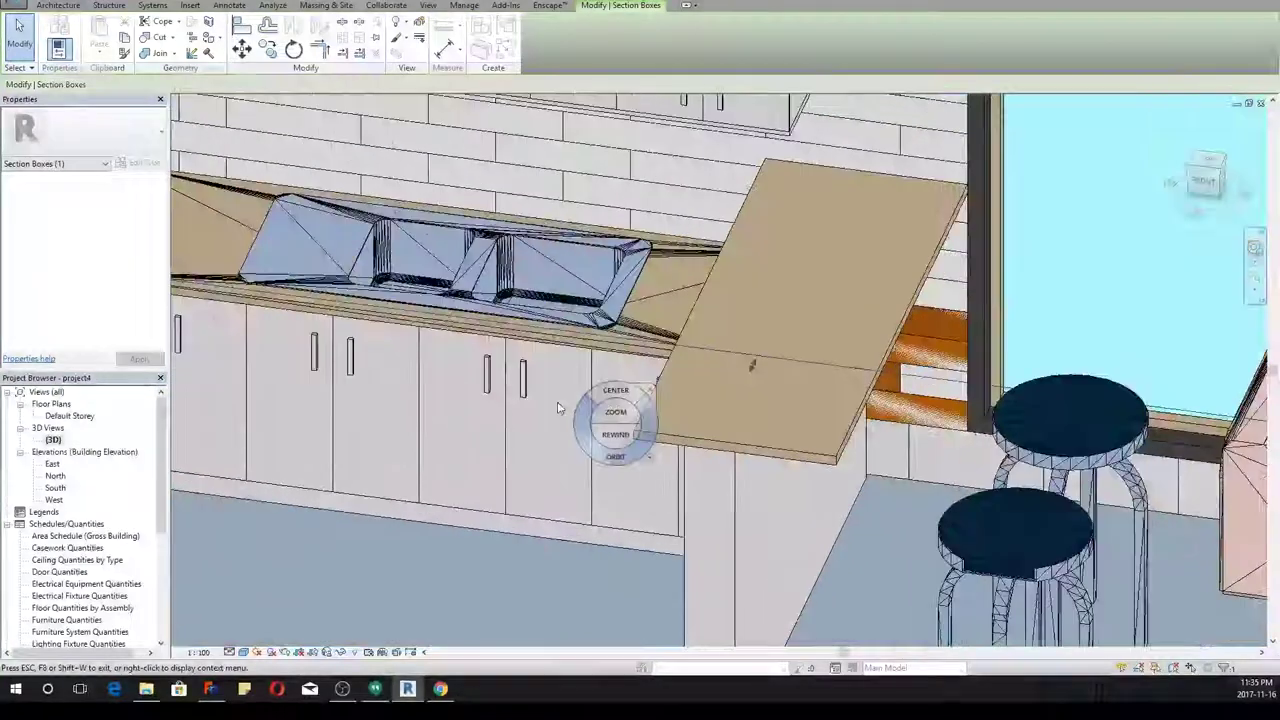
pyautogui.click(610, 322)
pyautogui.moveTo(726, 312); pyautogui.dragTo(921, 414, button='middle')
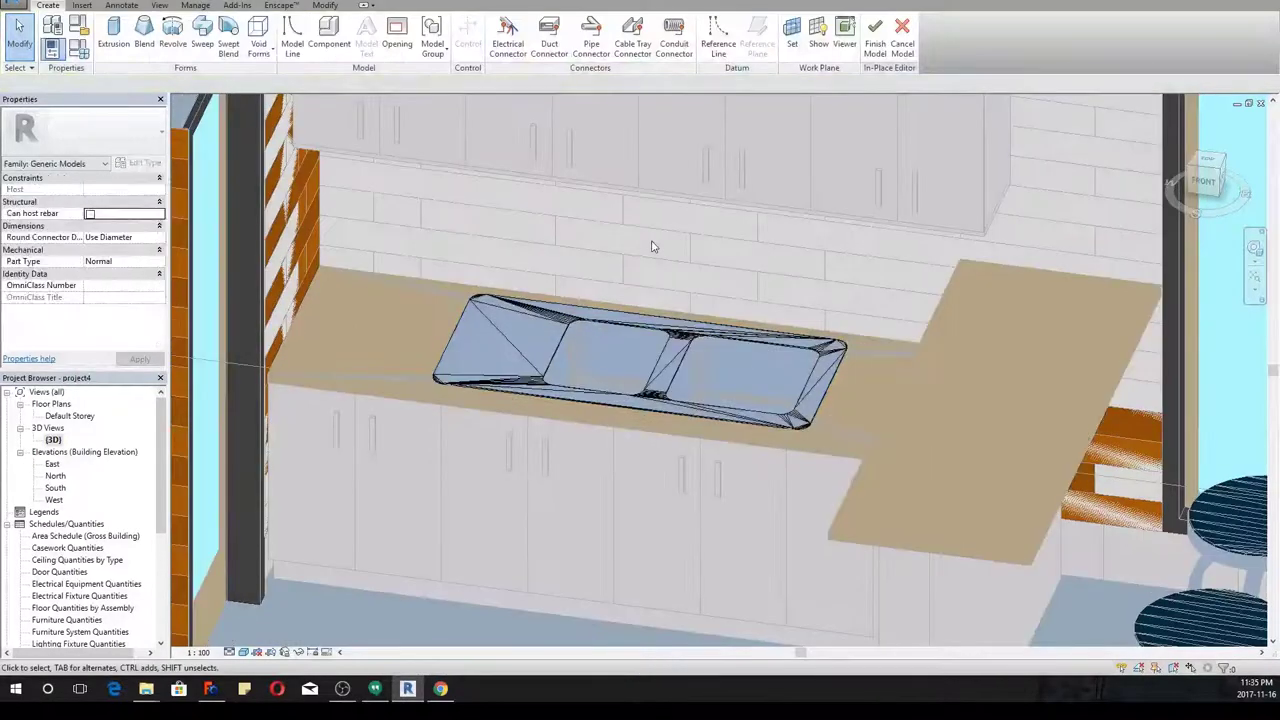
# Explode the sink top's import instance, finish the in-place model and clear the selection
pyautogui.click(683, 340)
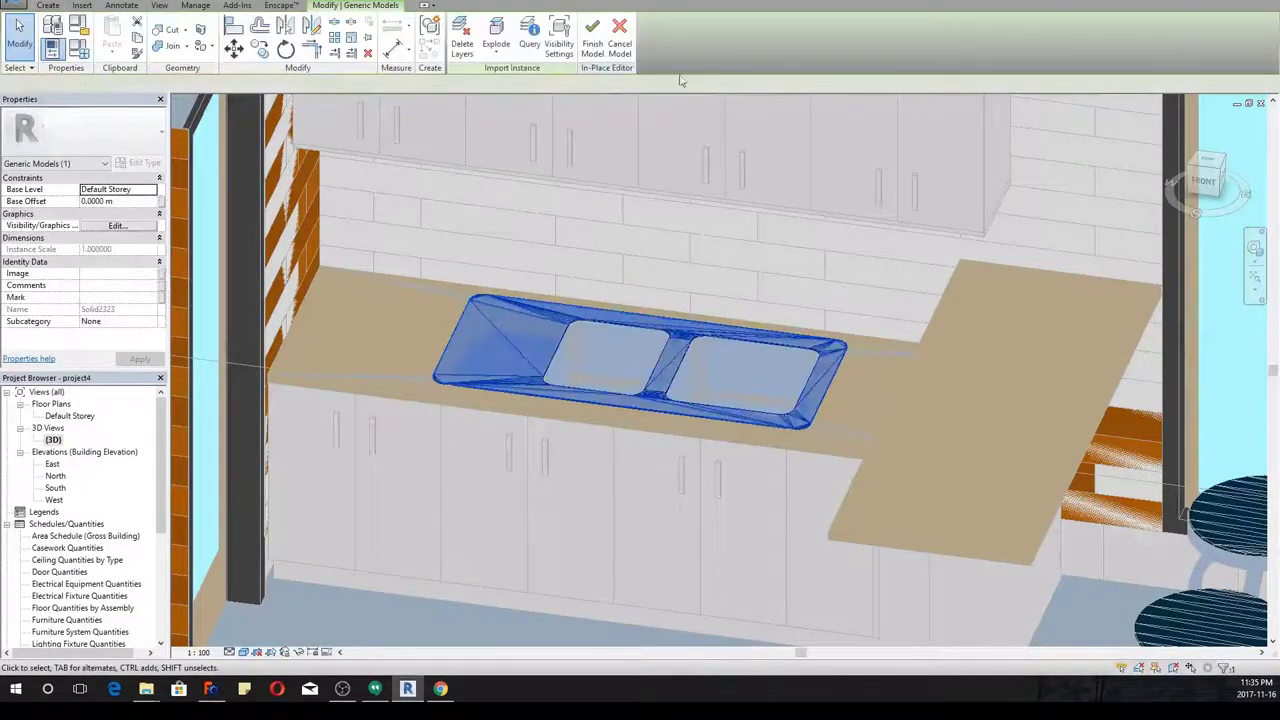
pyautogui.click(496, 52)
pyautogui.click(502, 77)
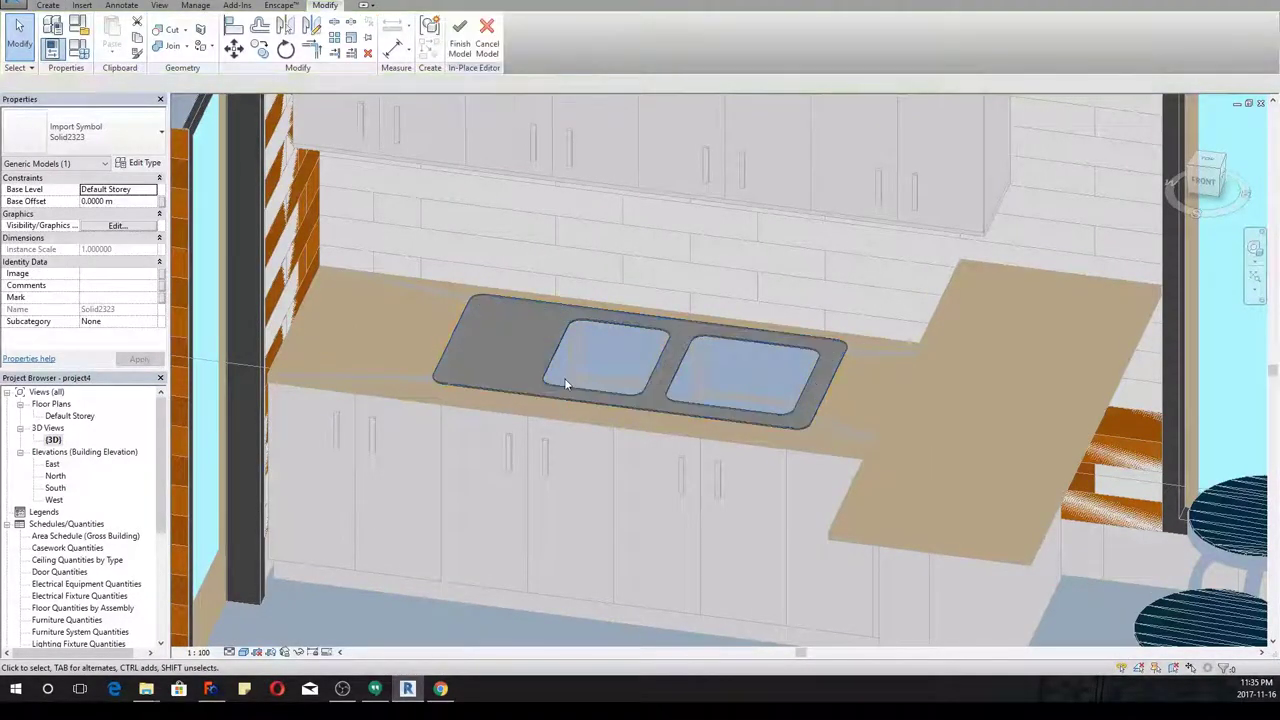
pyautogui.scroll(5, 578, 383)
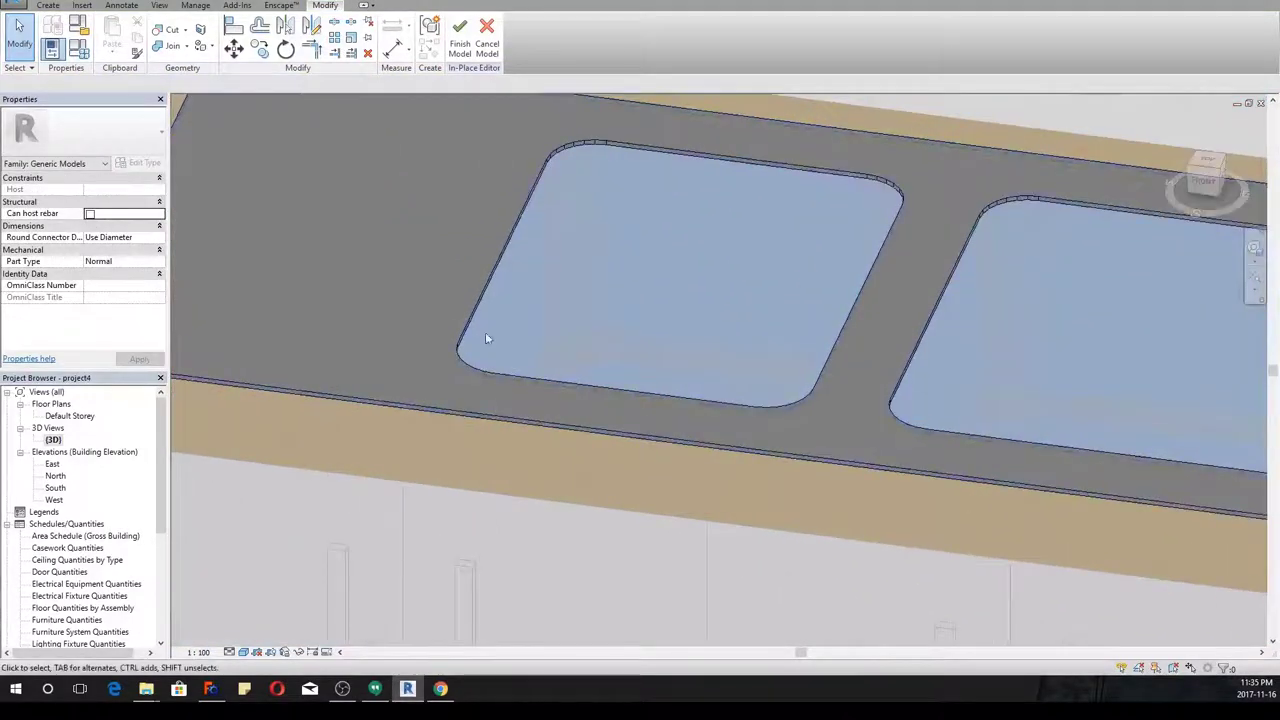
pyautogui.scroll(-2, 601, 157)
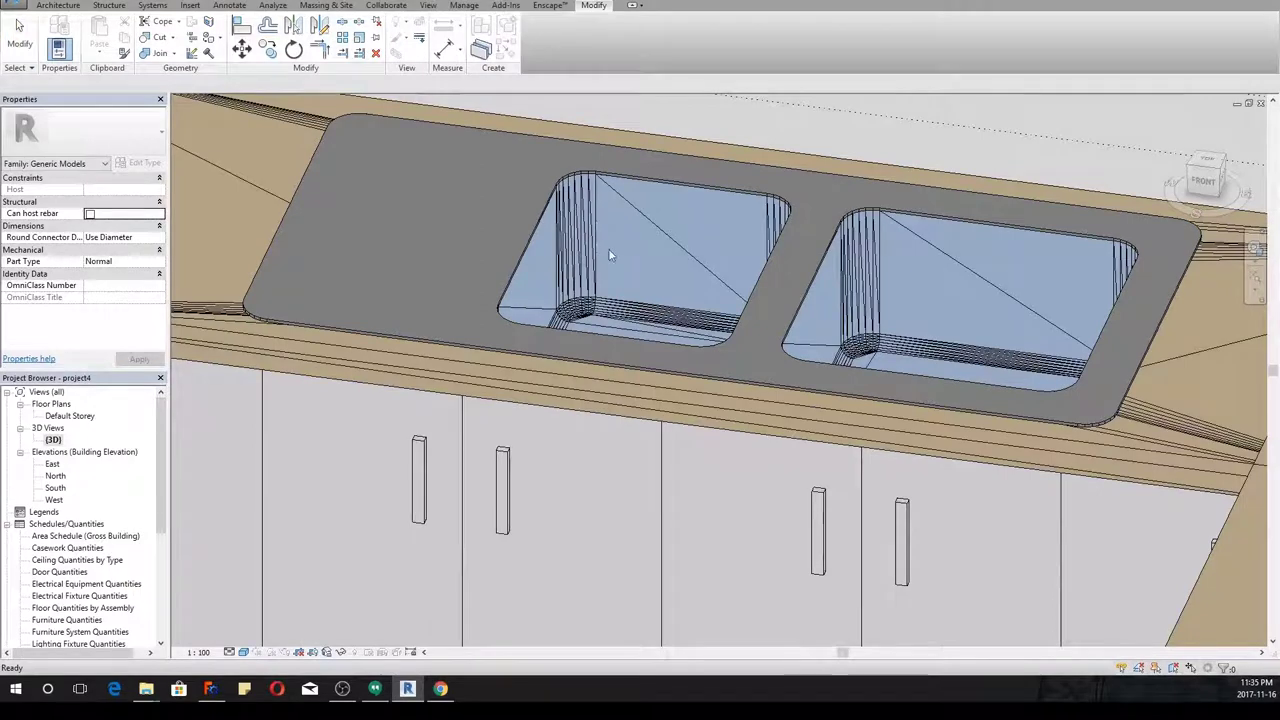
pyautogui.press('Escape')
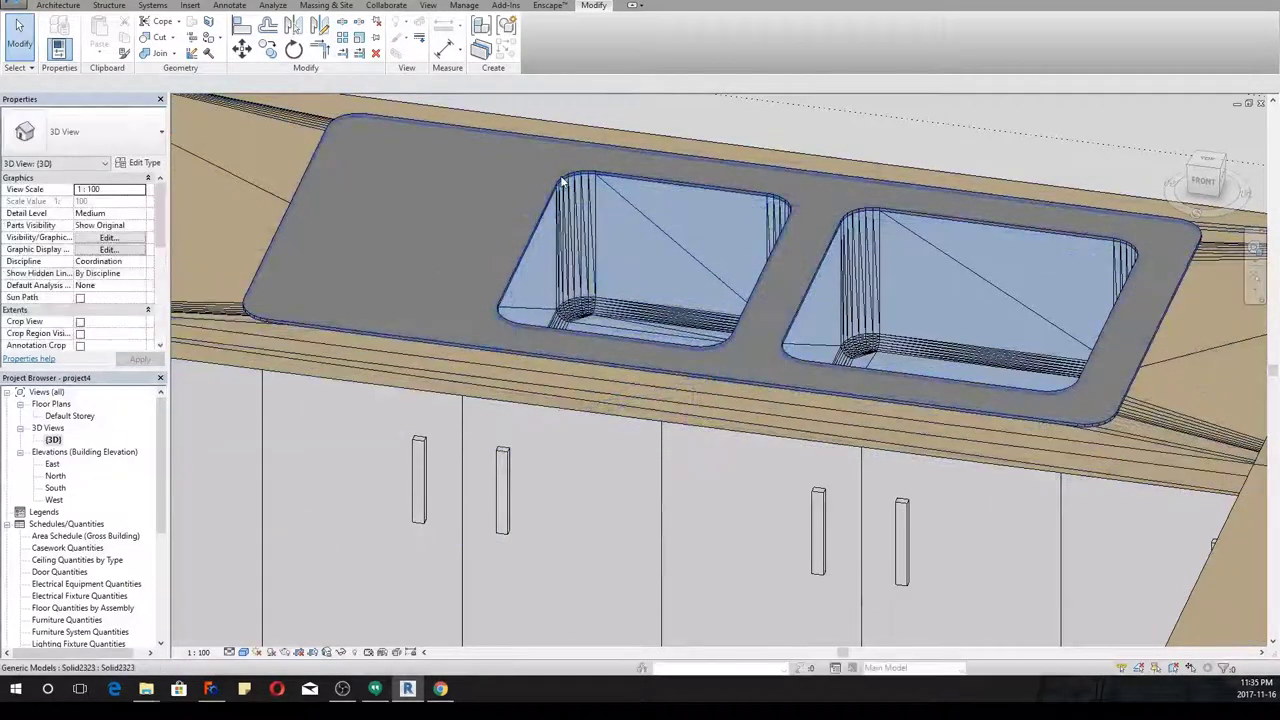
# Reopen the exploded sink top in place to inspect its free form shape handles, and finish the model
pyautogui.click(500, 199)
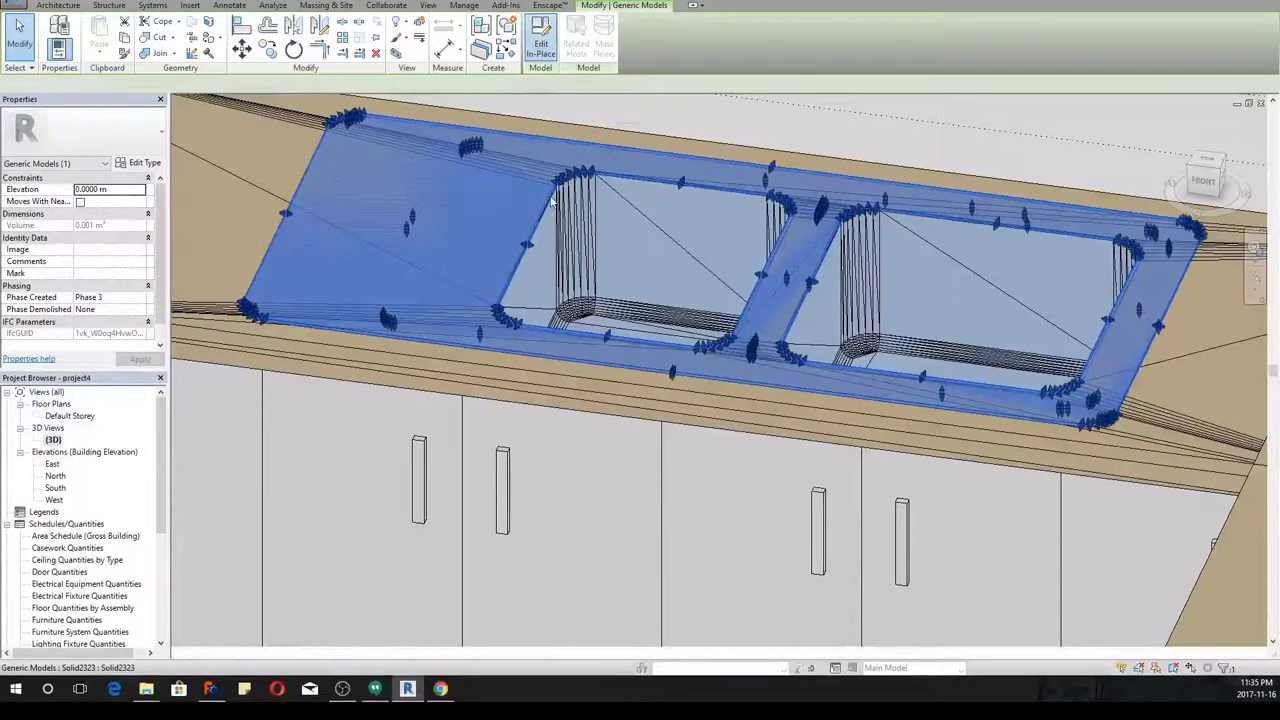
pyautogui.click(515, 263)
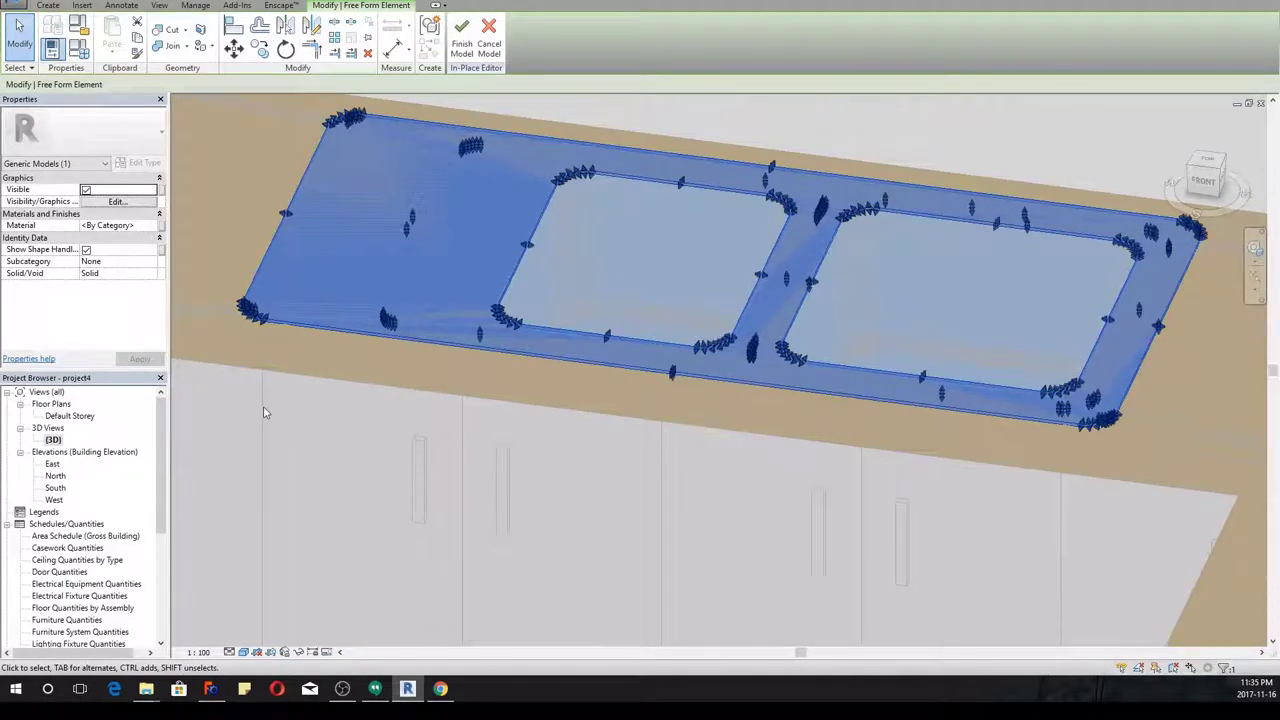
pyautogui.press('Escape')
pyautogui.click(461, 35)
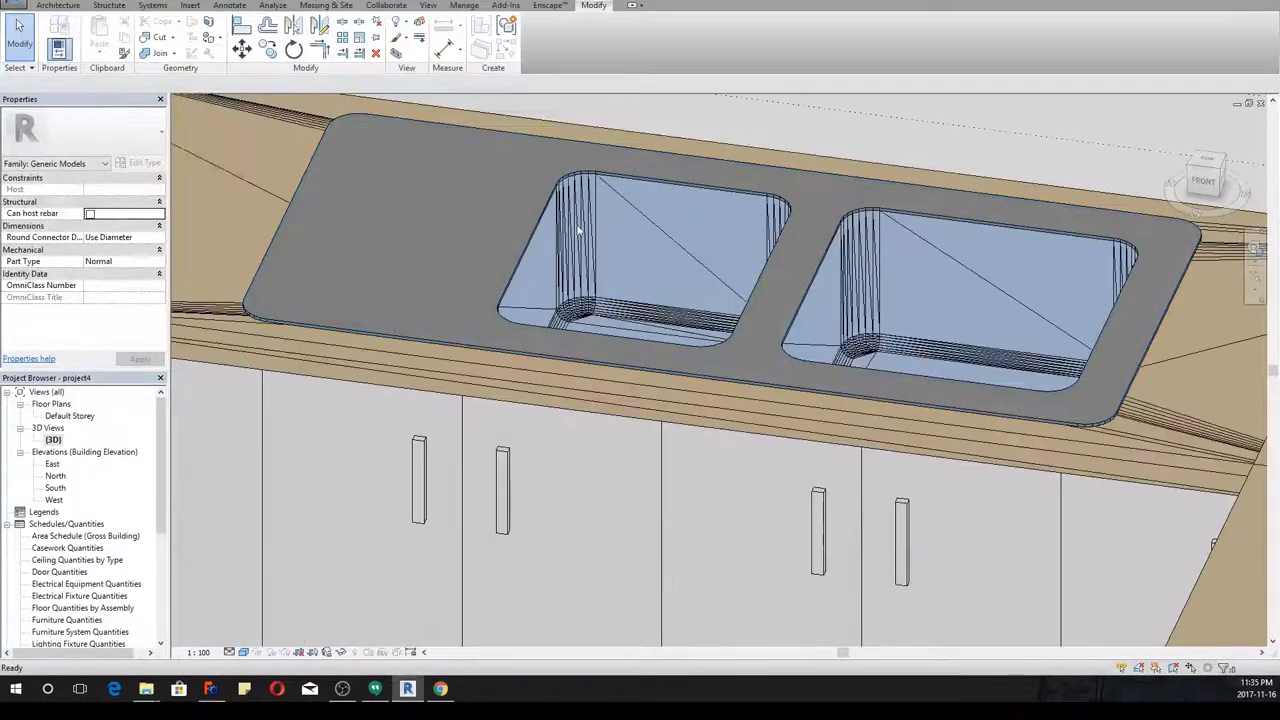
# Open the sink's left basin for in-place editing, apply Partial Explode to its import instance and finish the model
pyautogui.click(582, 232)
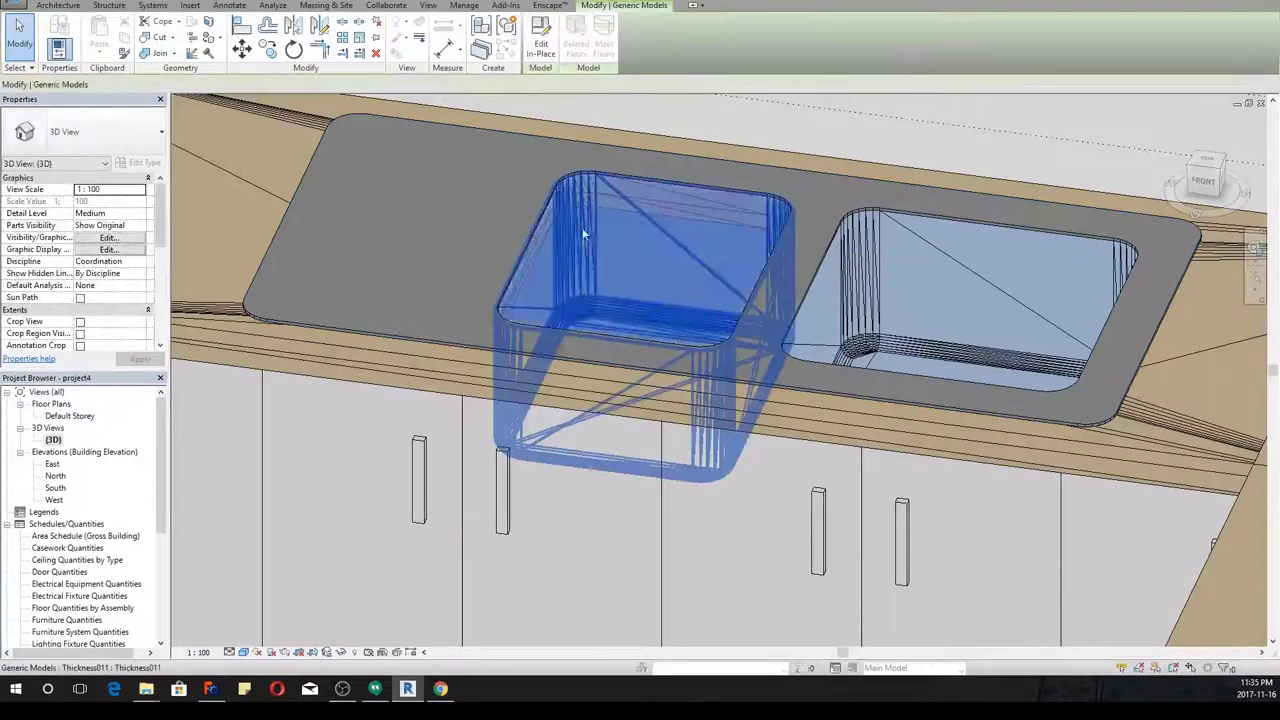
pyautogui.click(540, 45)
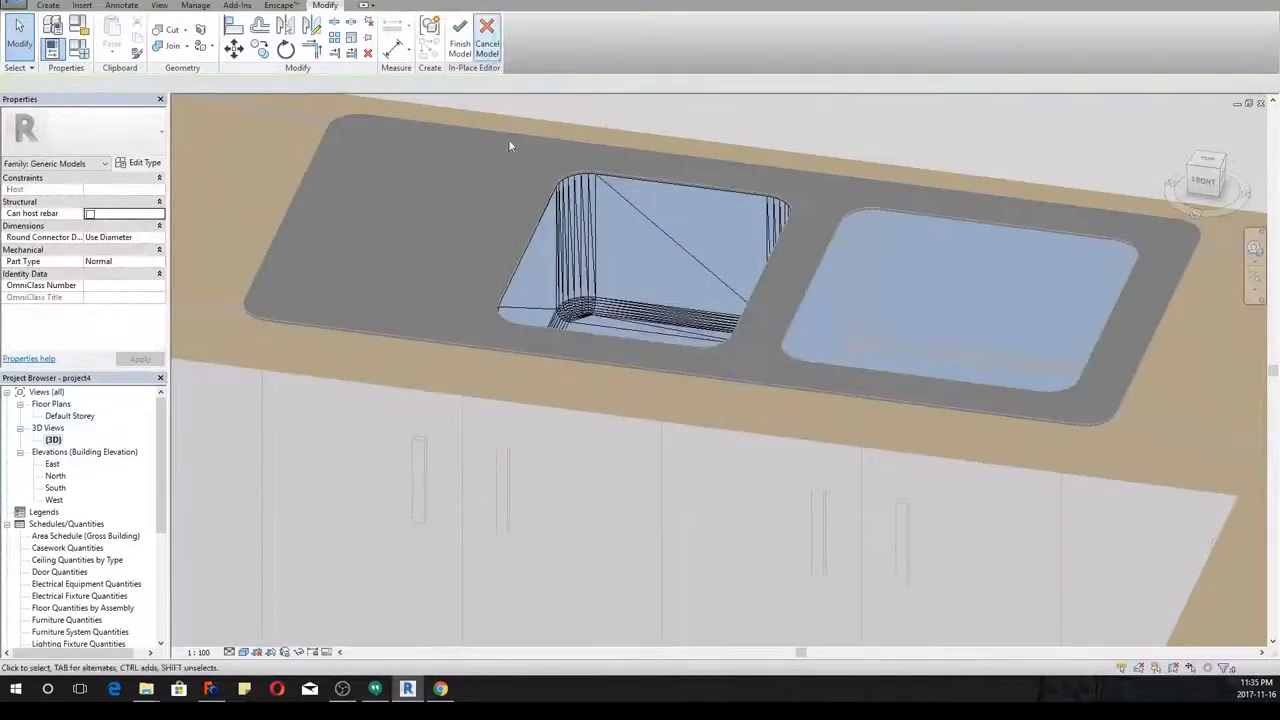
pyautogui.click(585, 263)
pyautogui.click(497, 45)
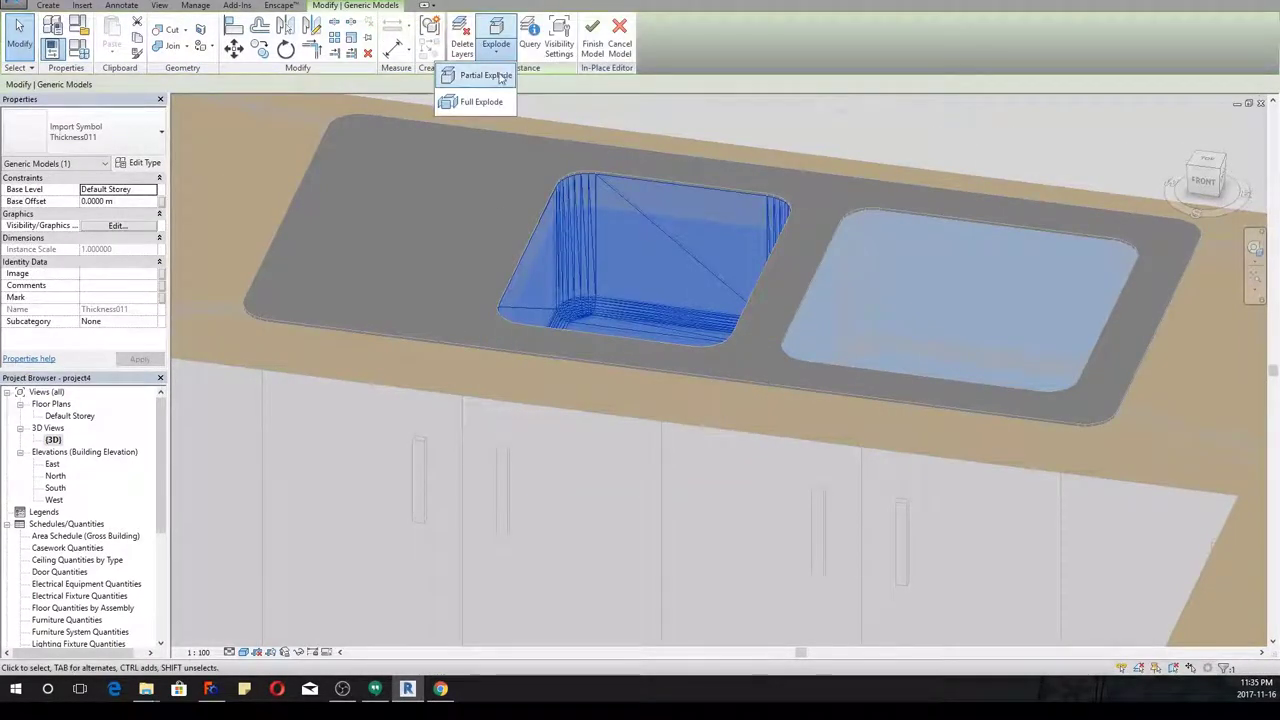
pyautogui.click(484, 76)
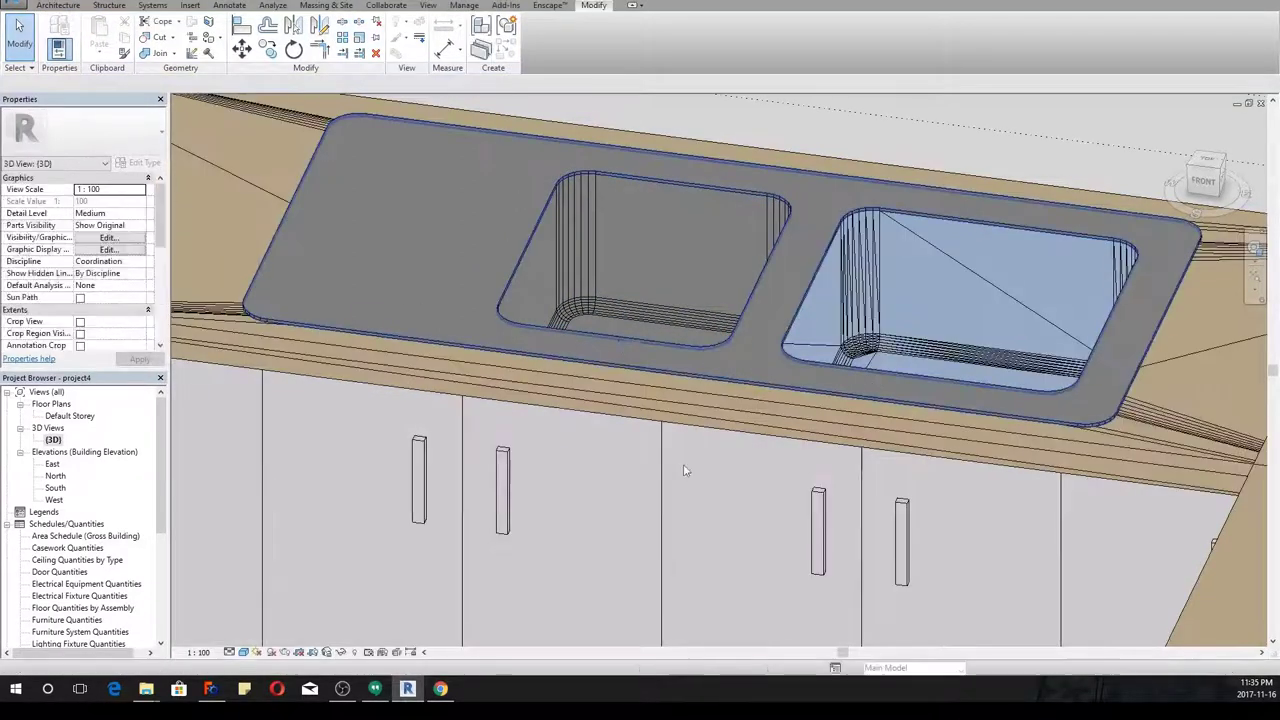
# Edit the kitchen countertop around the sink in place, apply Full Explode to its import instance and finish the model
pyautogui.keyDown('shift'); pyautogui.moveTo(800, 520); pyautogui.dragTo(660, 409, button='middle'); pyautogui.keyUp('shift')
pyautogui.keyDown('shift'); pyautogui.moveTo(903, 497); pyautogui.dragTo(383, 413, button='middle'); pyautogui.keyUp('shift')
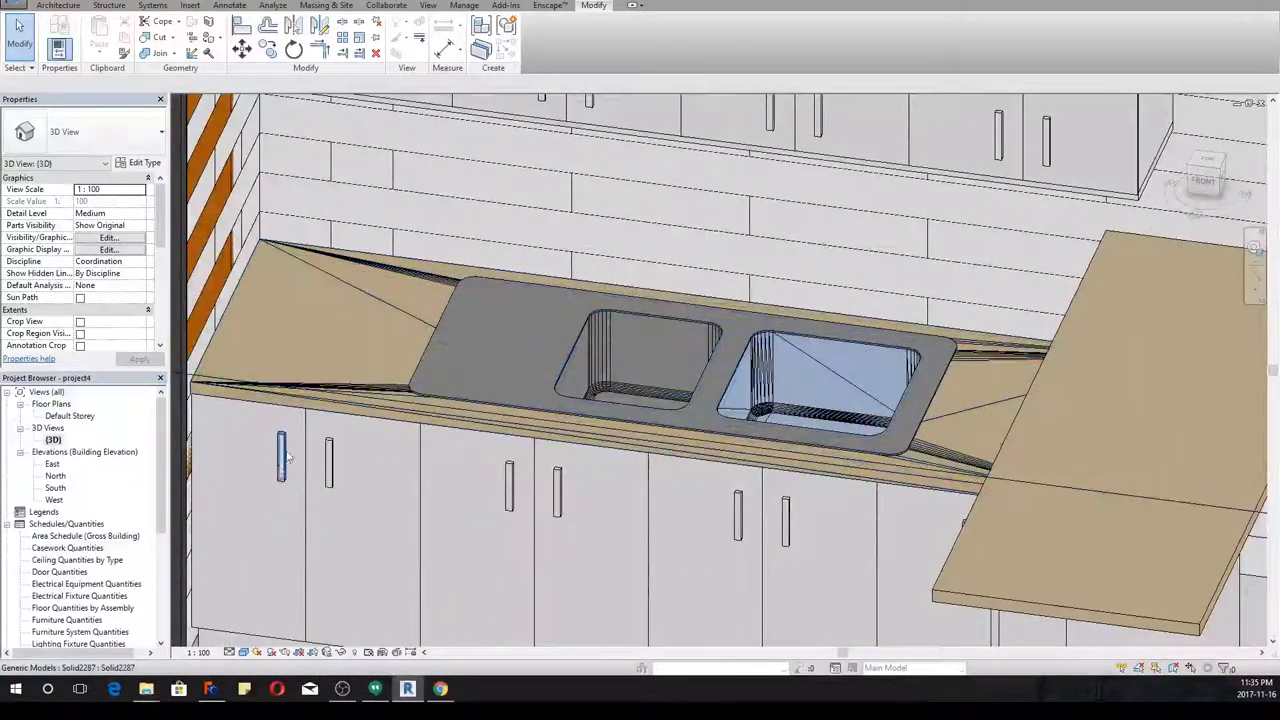
pyautogui.click(326, 405)
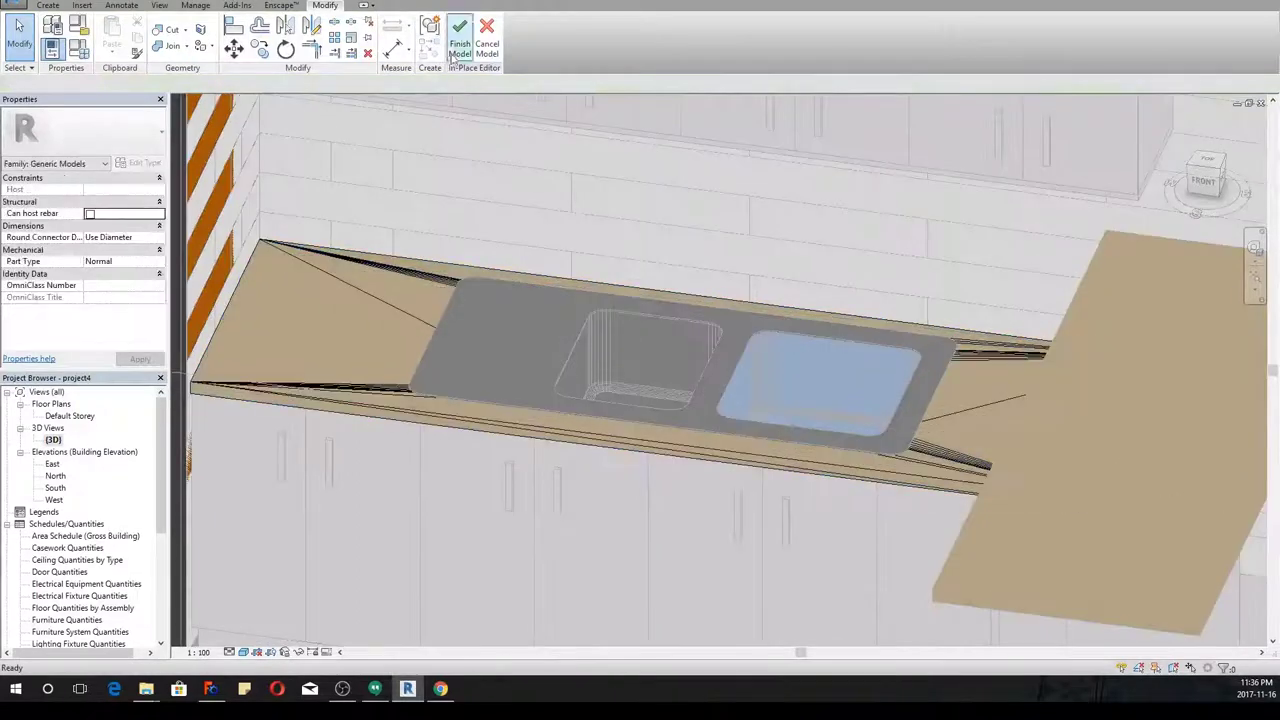
pyautogui.click(343, 395)
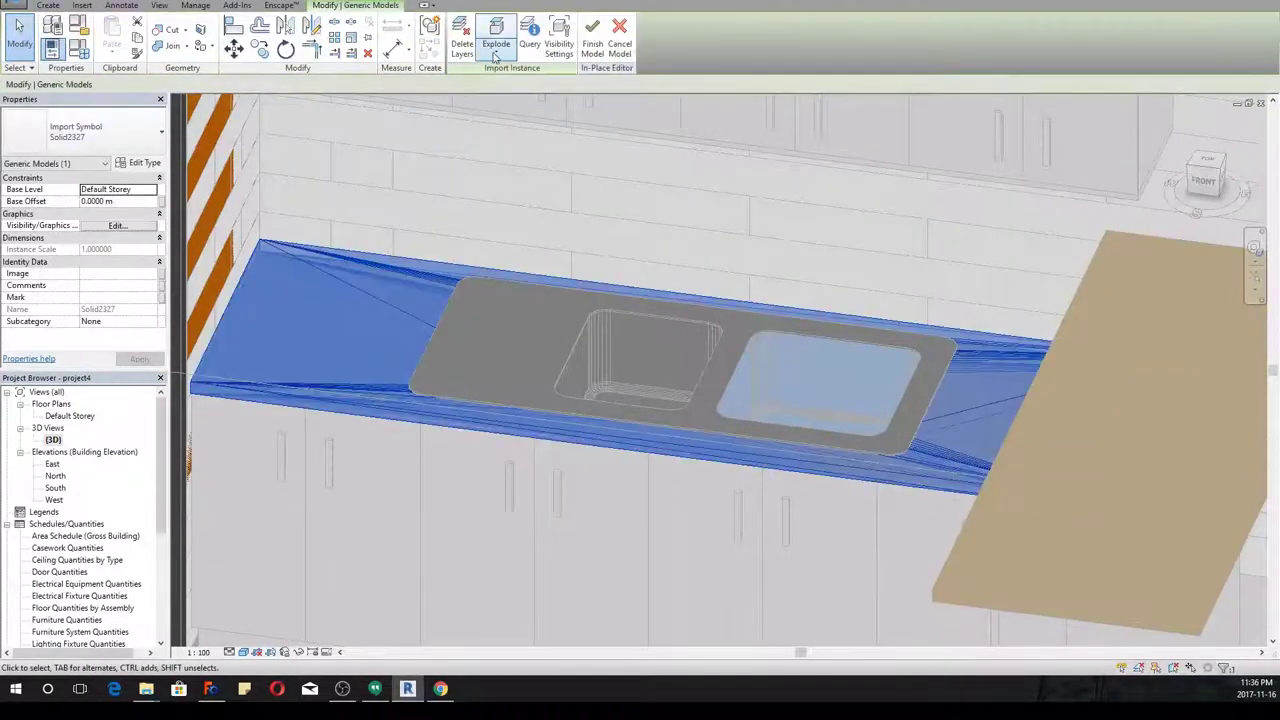
pyautogui.click(495, 48)
pyautogui.click(478, 101)
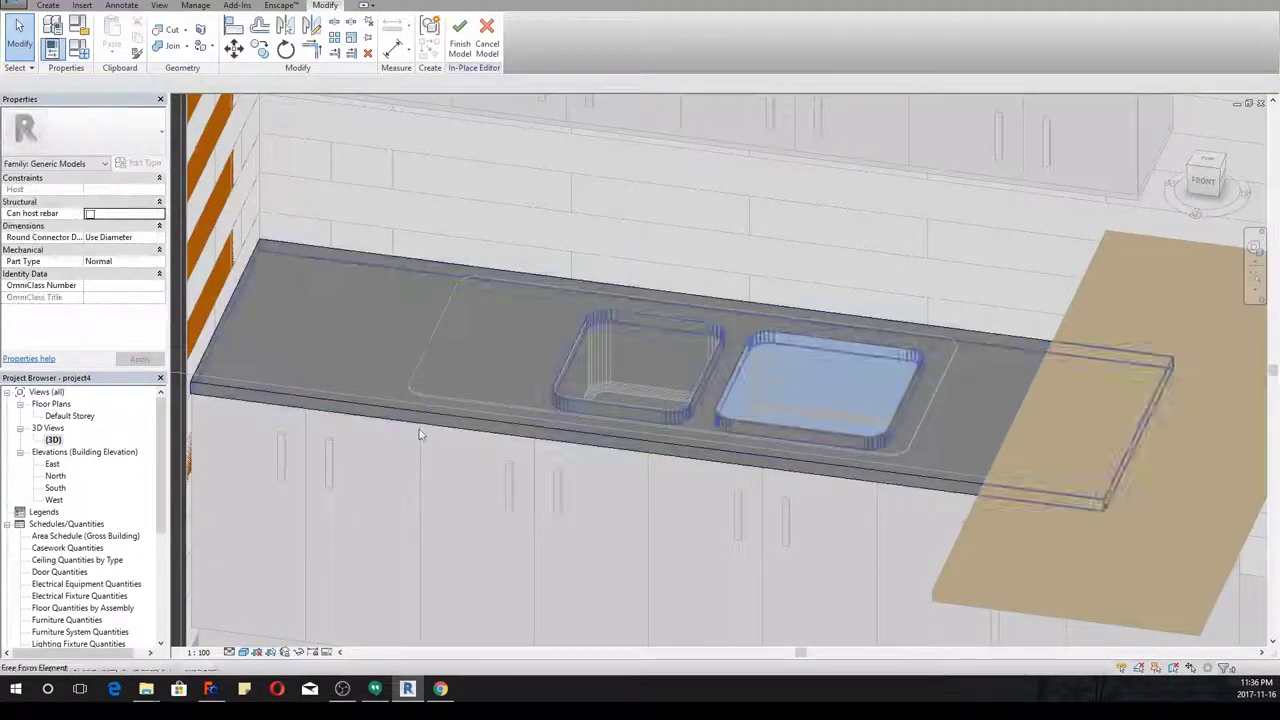
pyautogui.click(462, 46)
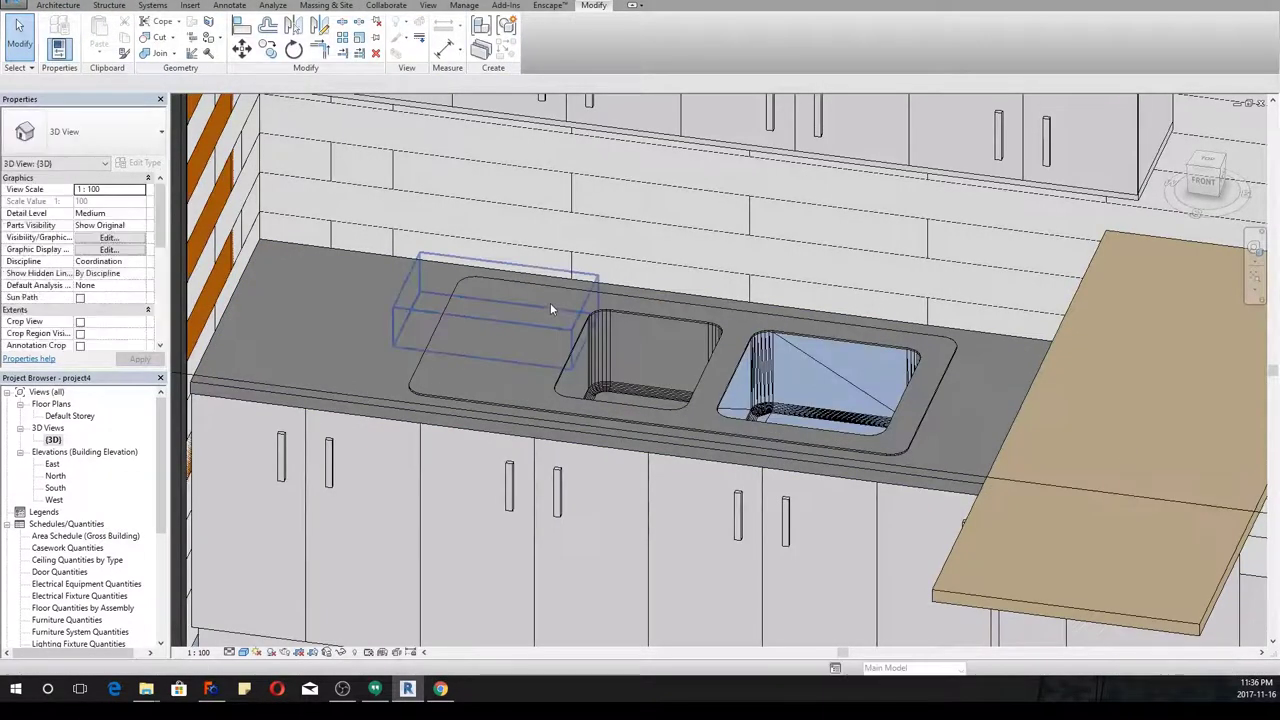
# Edit the sink's right basin in place, apply Partial Explode to its import instance and finish the model
pyautogui.scroll(-2, 550, 302)
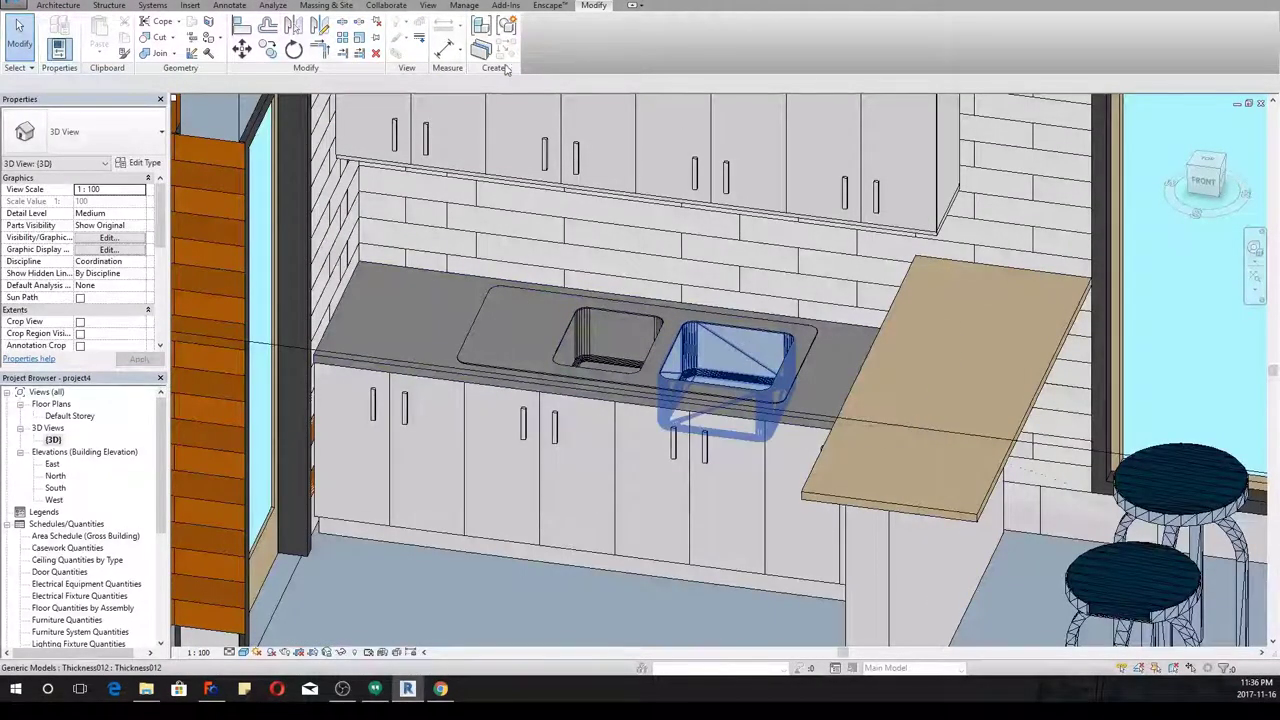
pyautogui.click(542, 47)
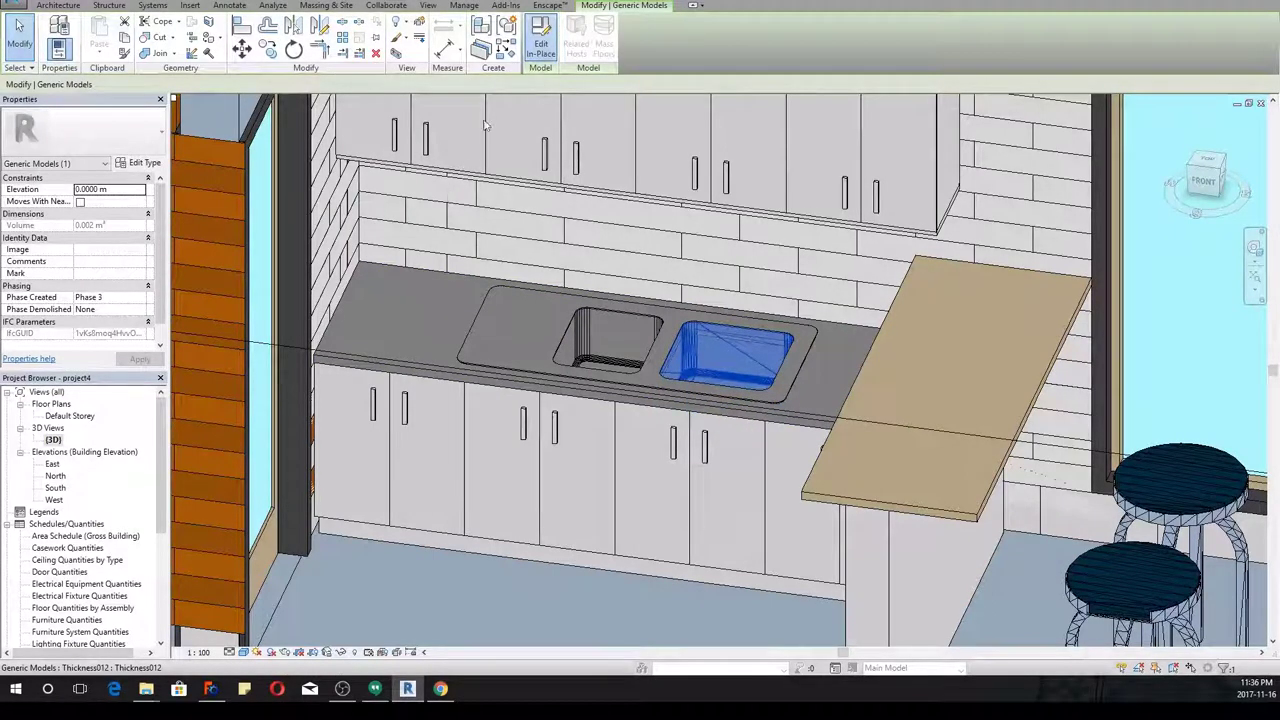
pyautogui.click(540, 42)
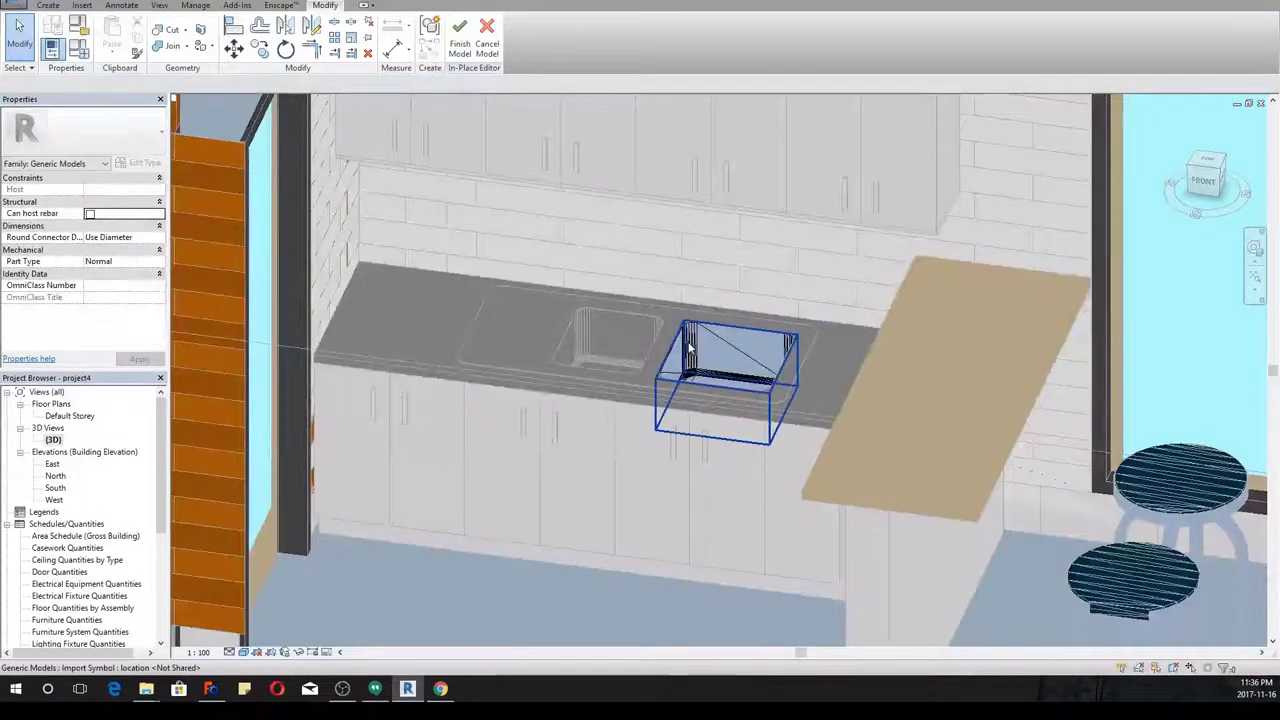
pyautogui.click(688, 347)
pyautogui.click(496, 54)
pyautogui.click(488, 80)
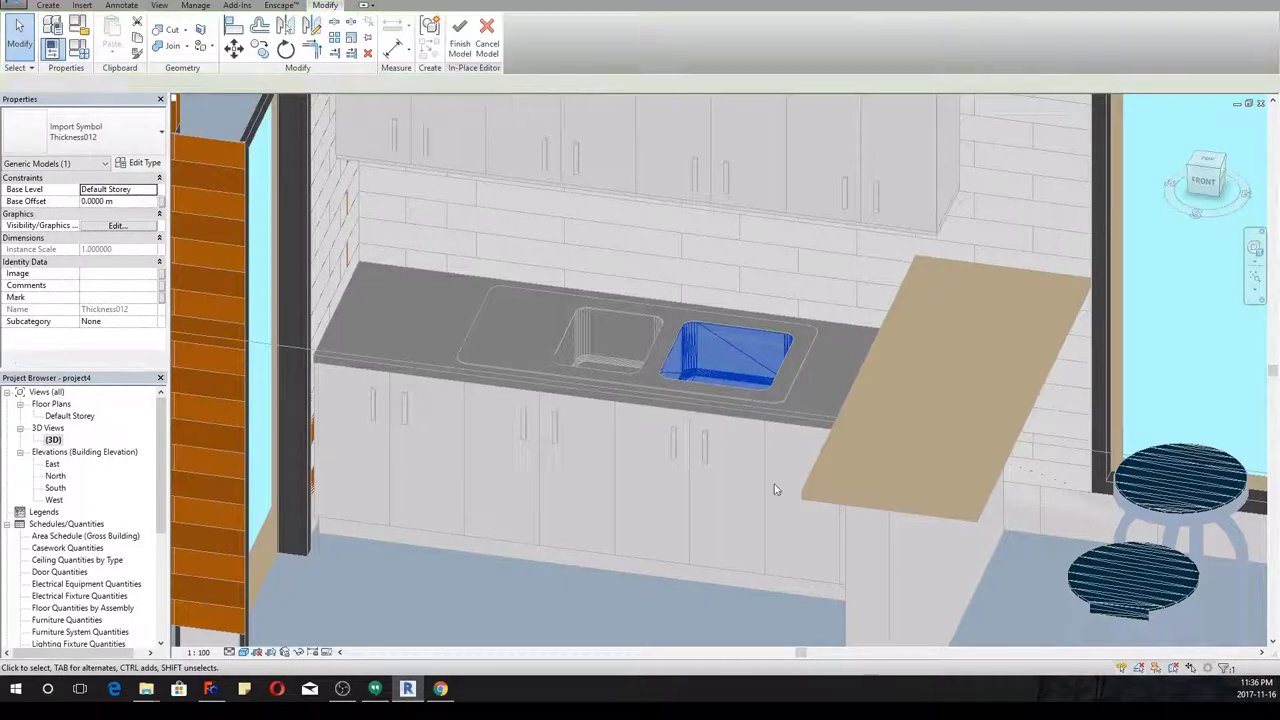
pyautogui.moveTo(749, 486); pyautogui.dragTo(613, 444, button='middle')
pyautogui.click(461, 44)
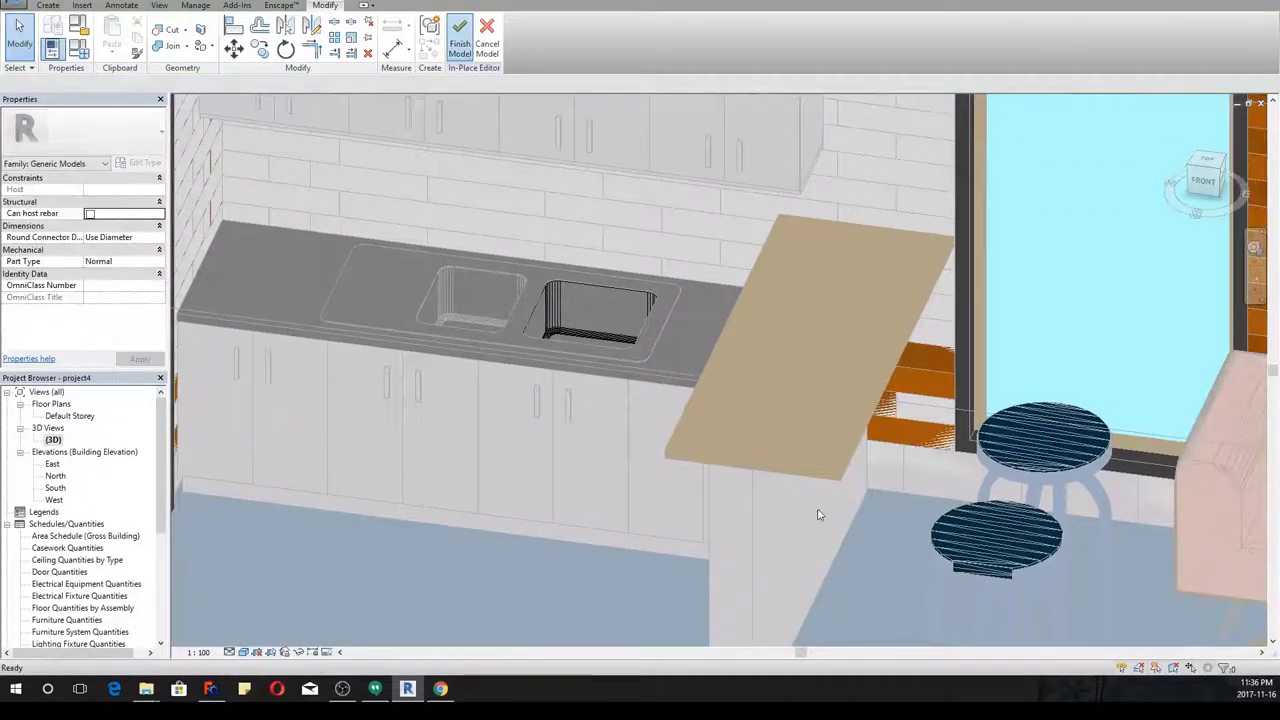
pyautogui.click(459, 43)
# Edit the long sofa's back and armrest body in place, apply Partial Explode to its import instance and finish the model
pyautogui.moveTo(882, 450); pyautogui.dragTo(467, 335, button='middle')
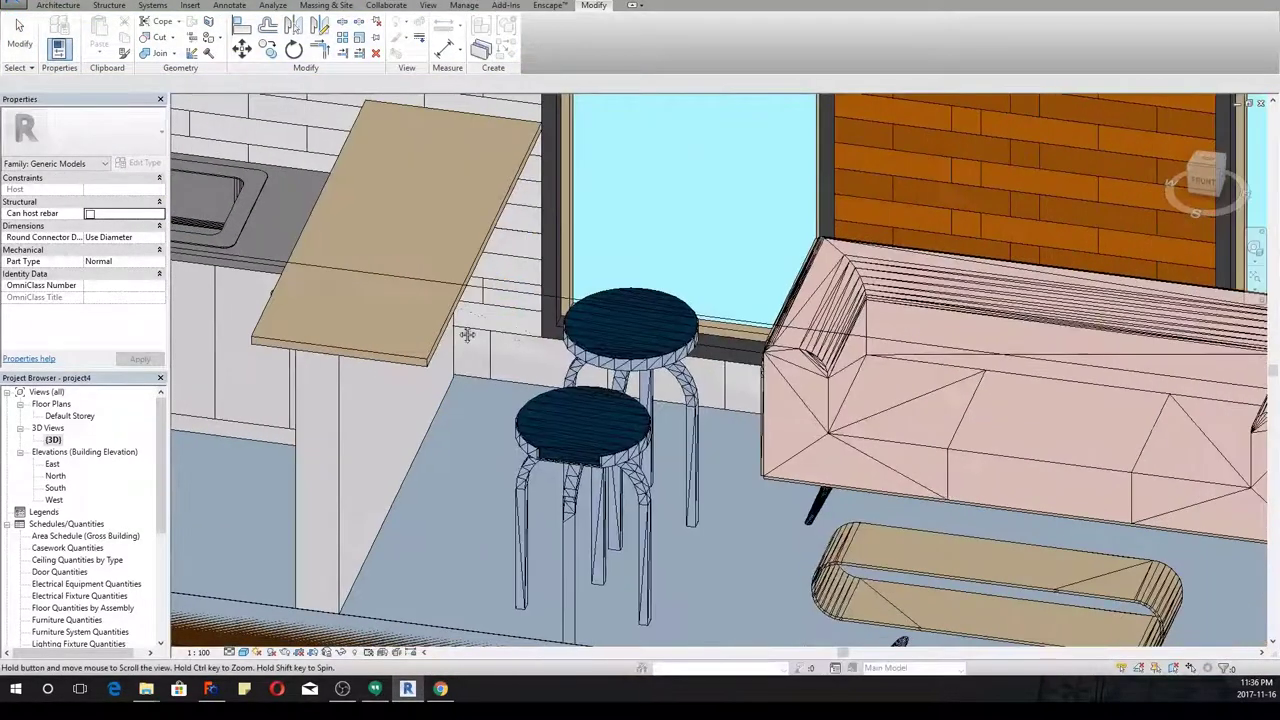
pyautogui.moveTo(851, 349); pyautogui.dragTo(486, 359, button='middle')
pyautogui.scroll(-2, 486, 359)
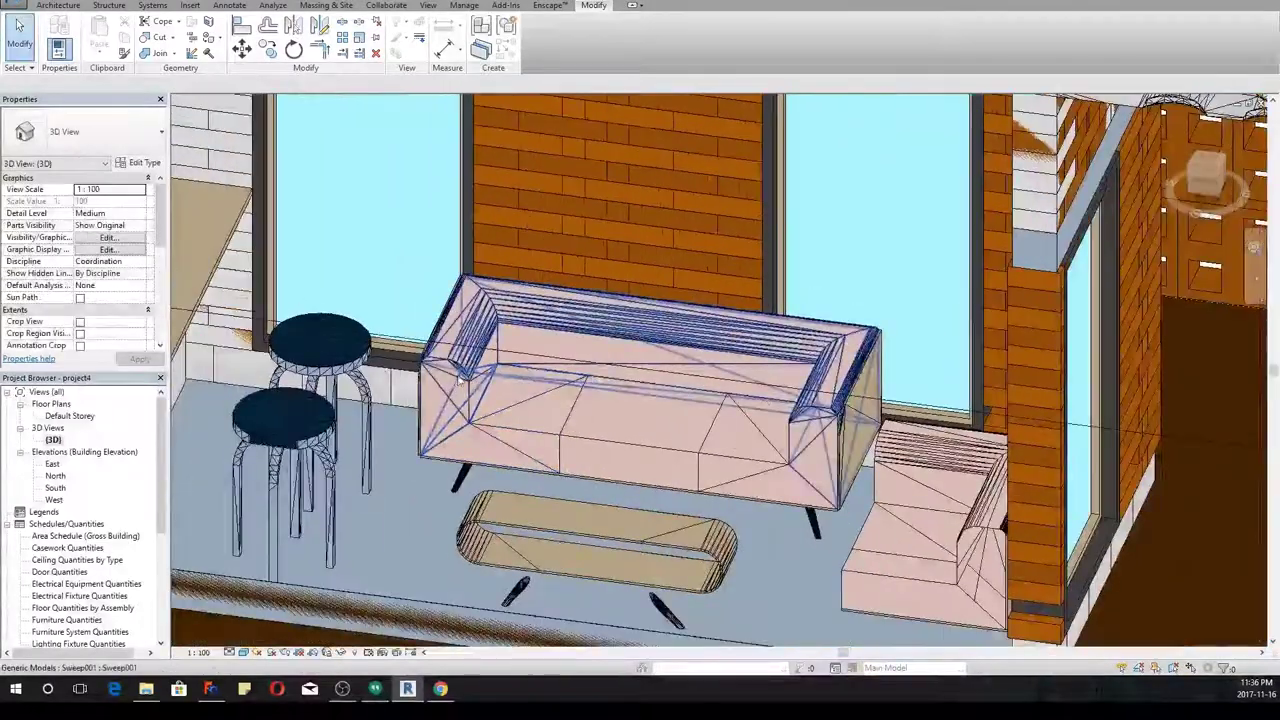
pyautogui.click(459, 377)
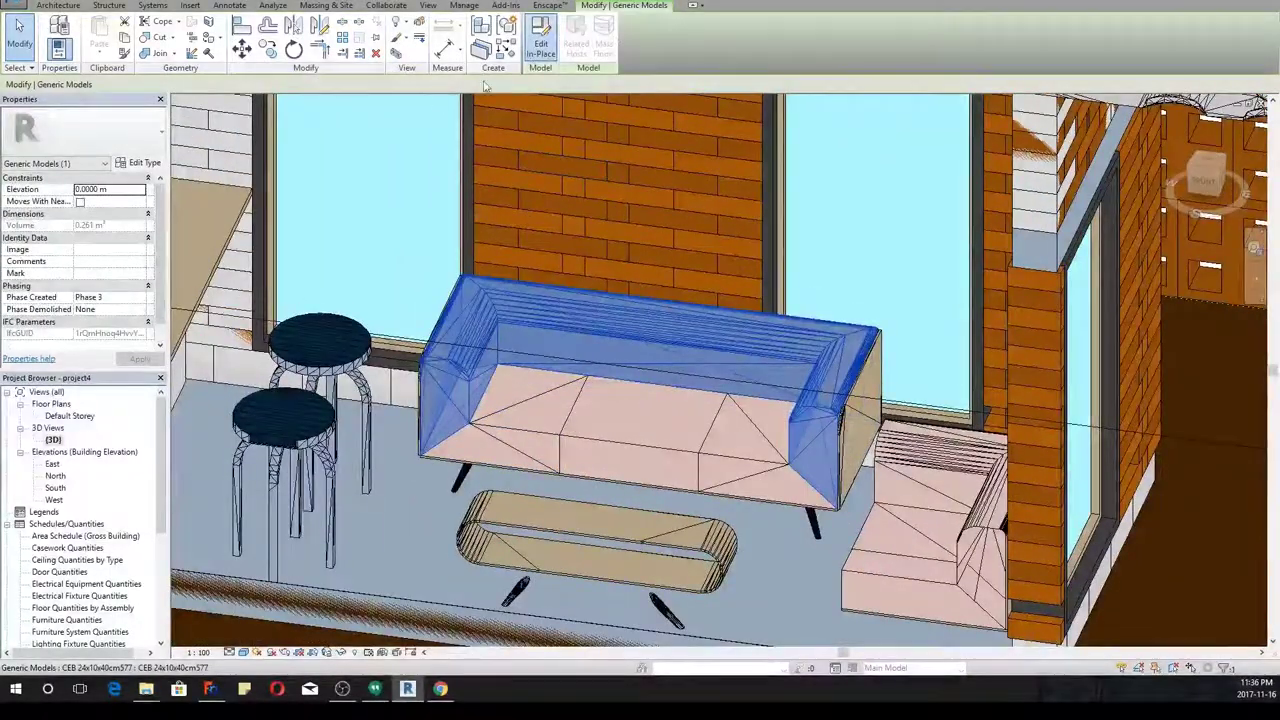
pyautogui.click(540, 43)
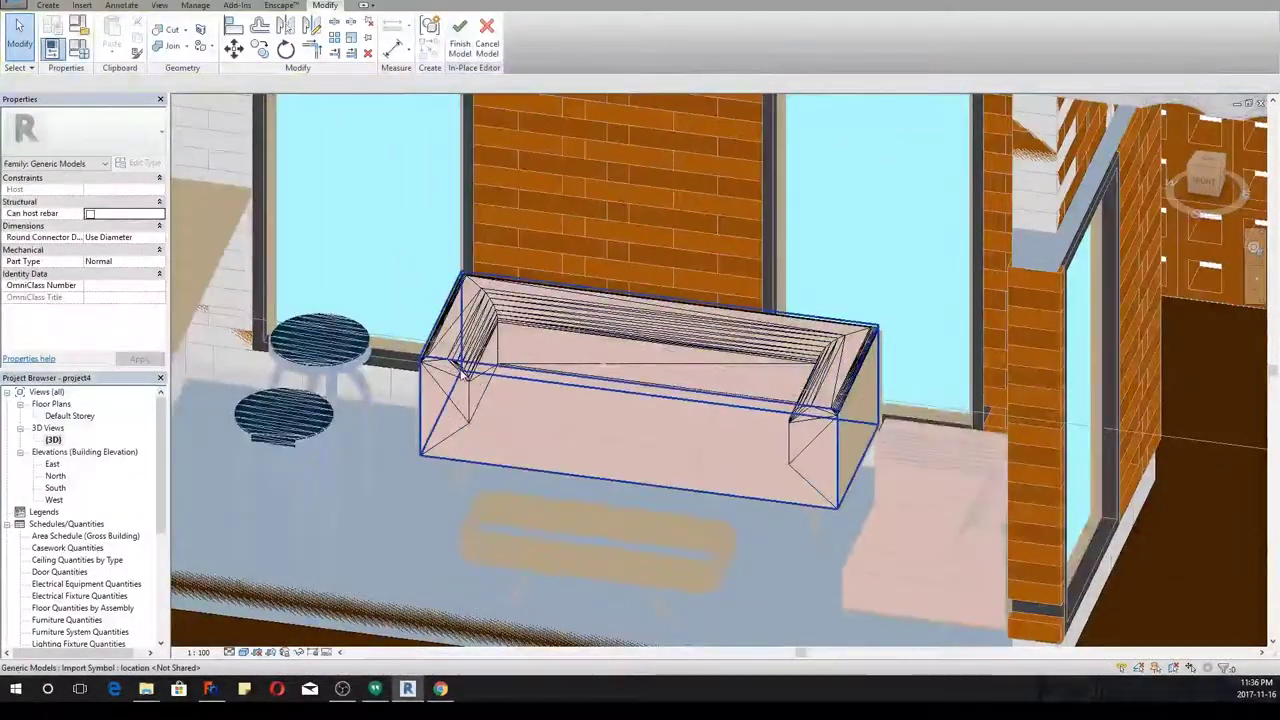
pyautogui.click(464, 368)
pyautogui.click(496, 46)
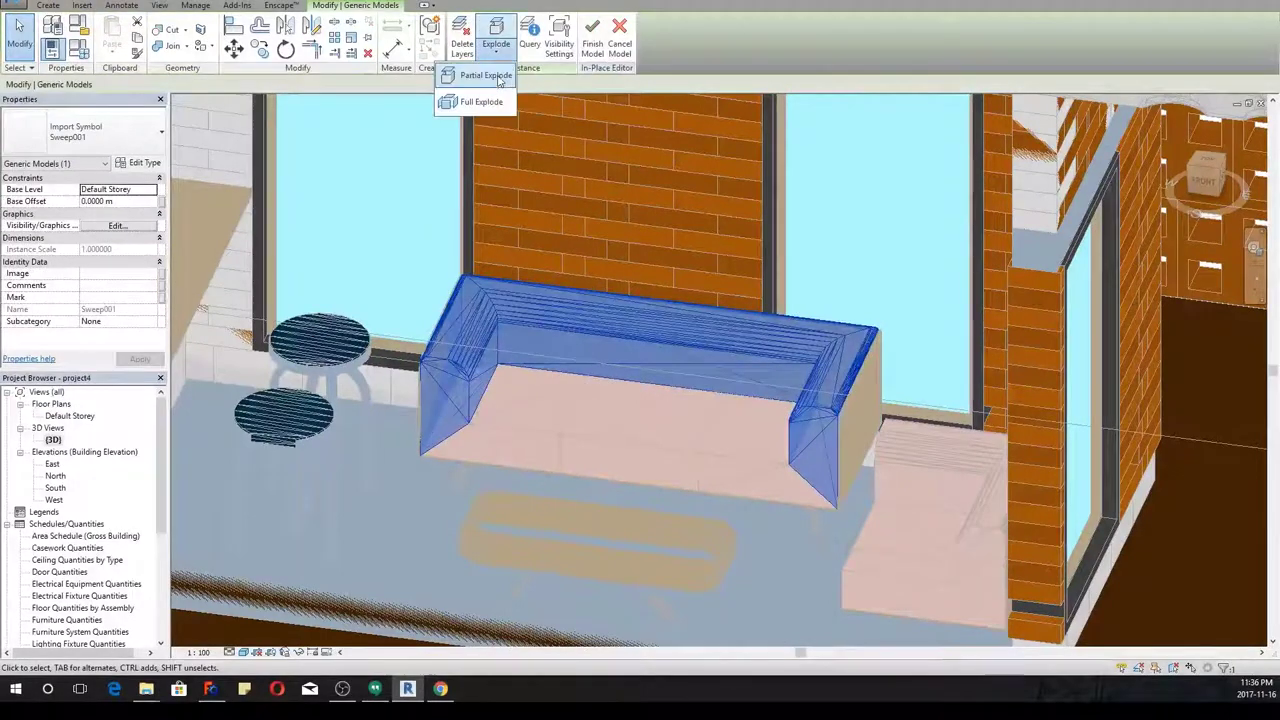
pyautogui.click(497, 78)
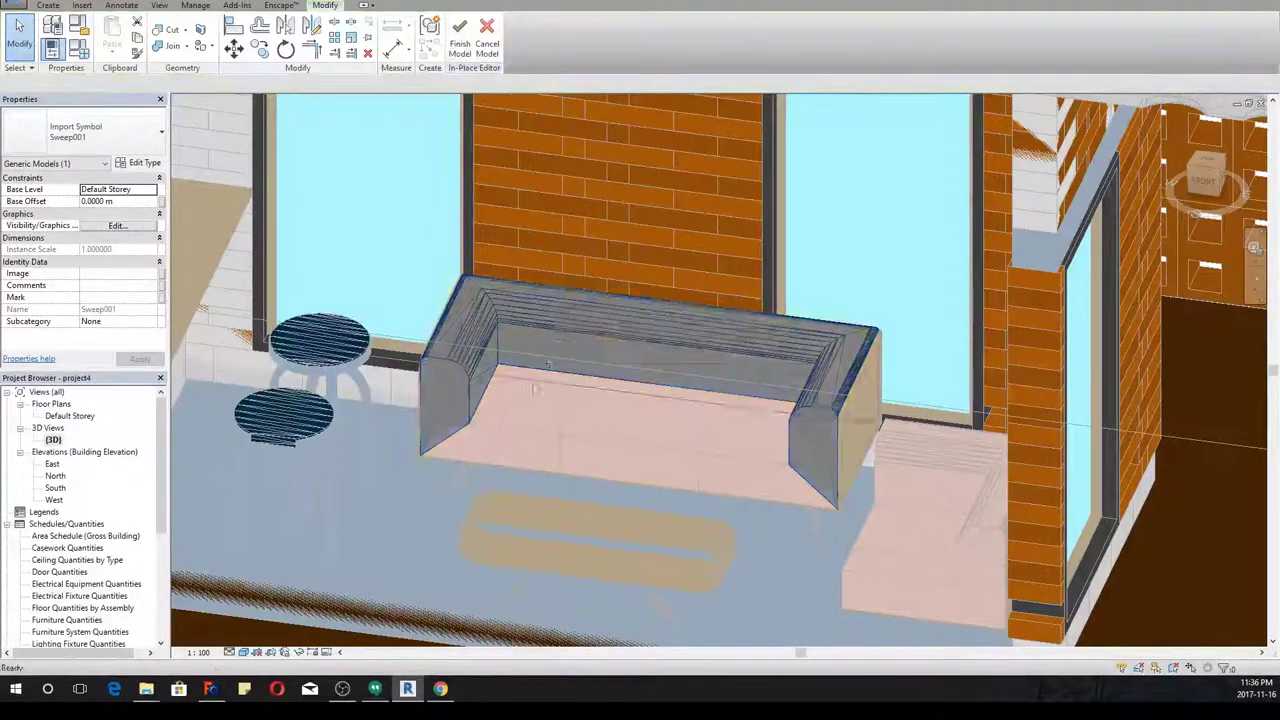
pyautogui.click(455, 44)
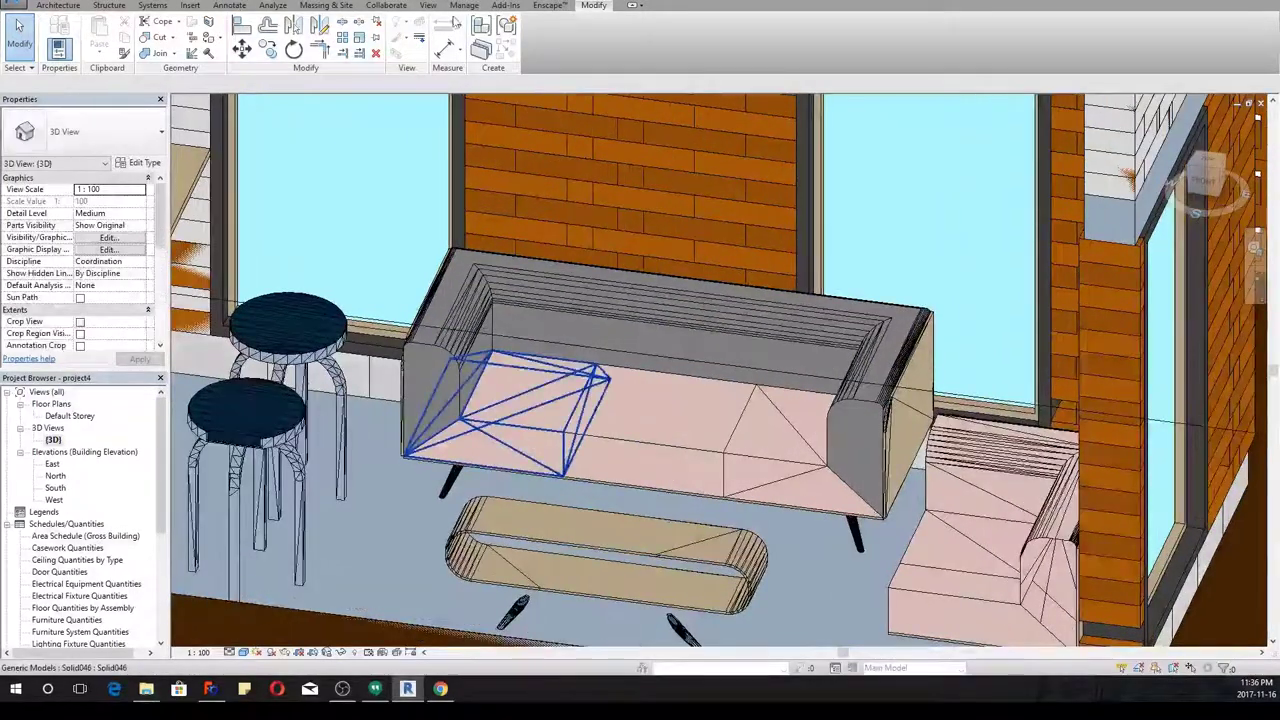
# Try a Partial Explode on the long sofa's left seat cushion in place, and quit the in-place family discarding the changes
pyautogui.click(540, 430)
pyautogui.click(545, 50)
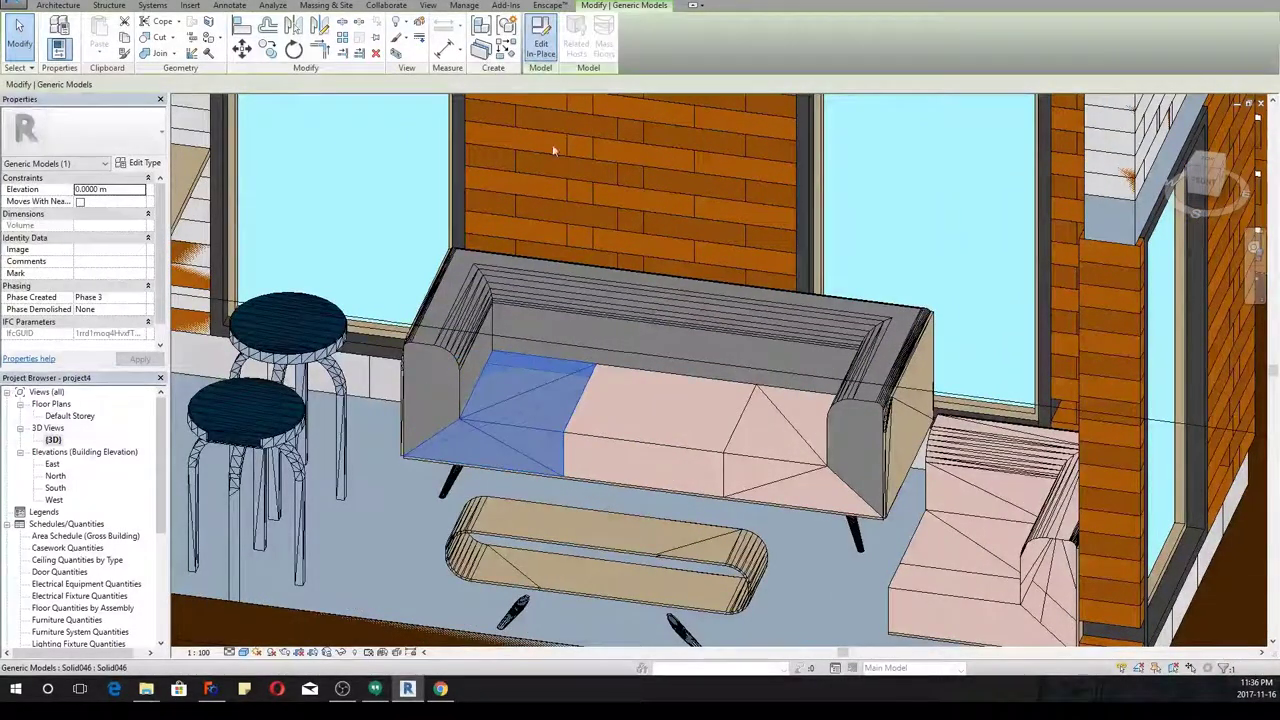
pyautogui.click(527, 438)
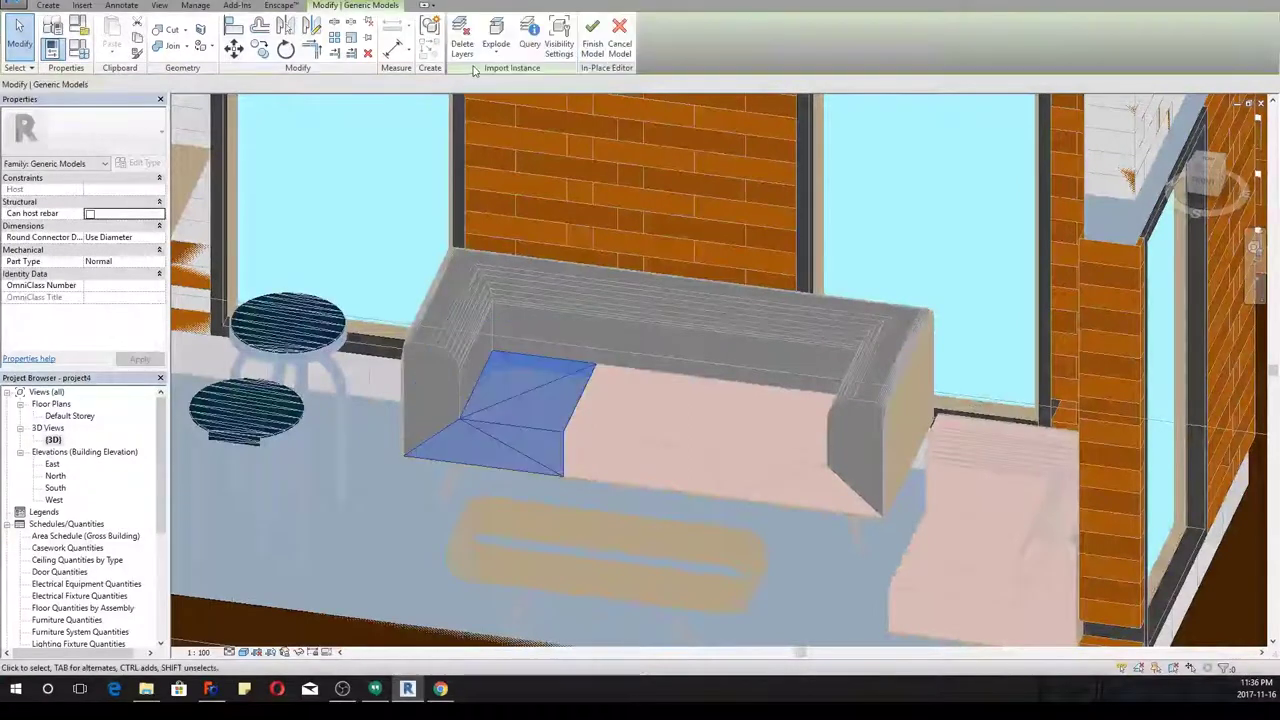
pyautogui.click(496, 50)
pyautogui.click(485, 76)
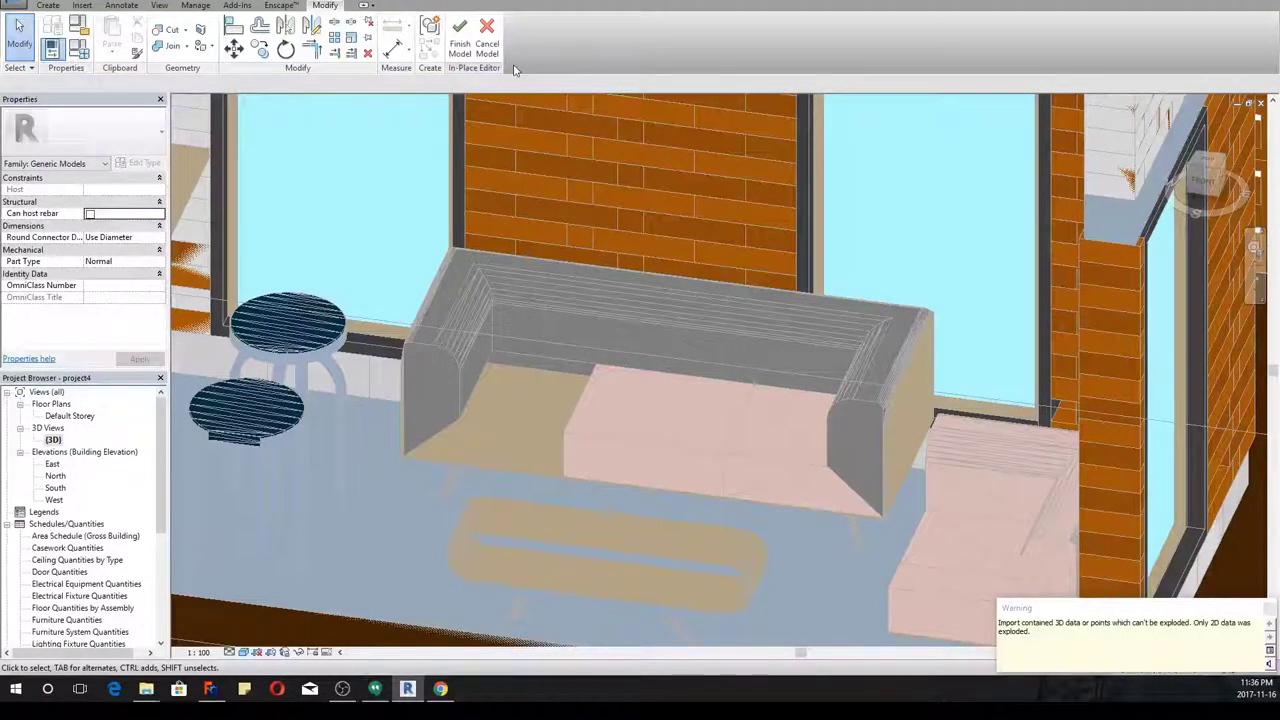
pyautogui.click(488, 46)
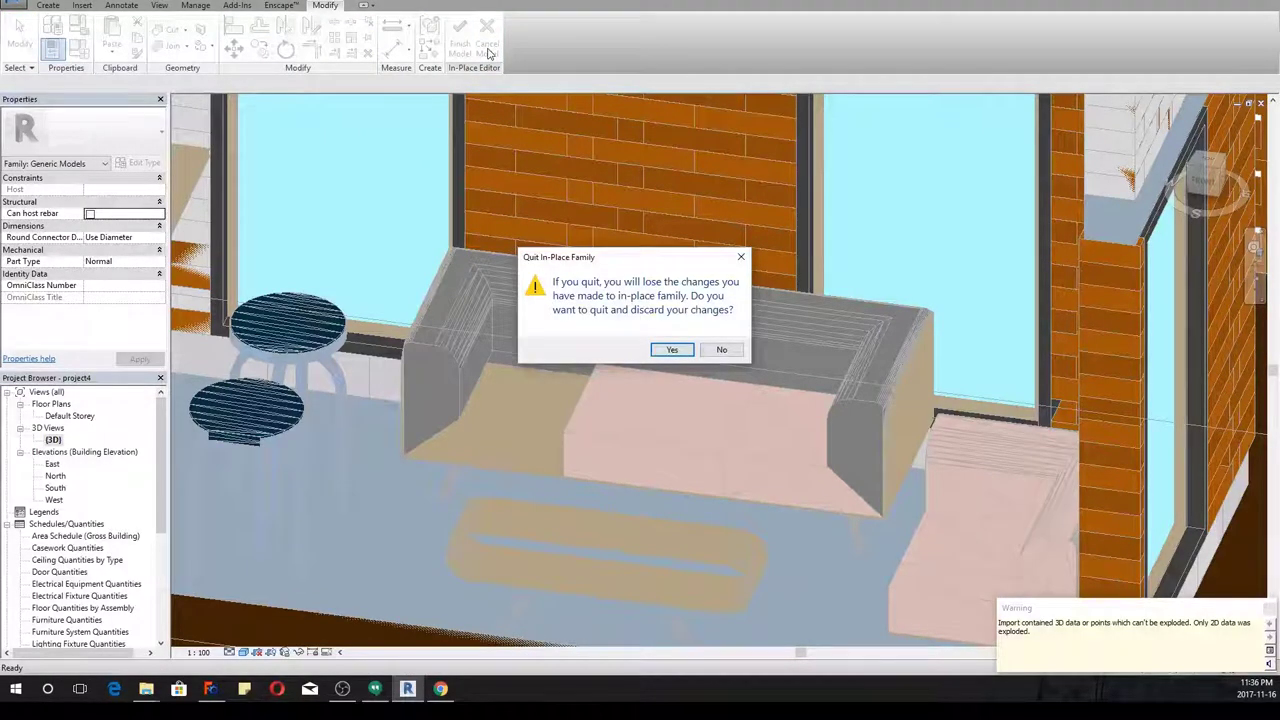
pyautogui.click(669, 347)
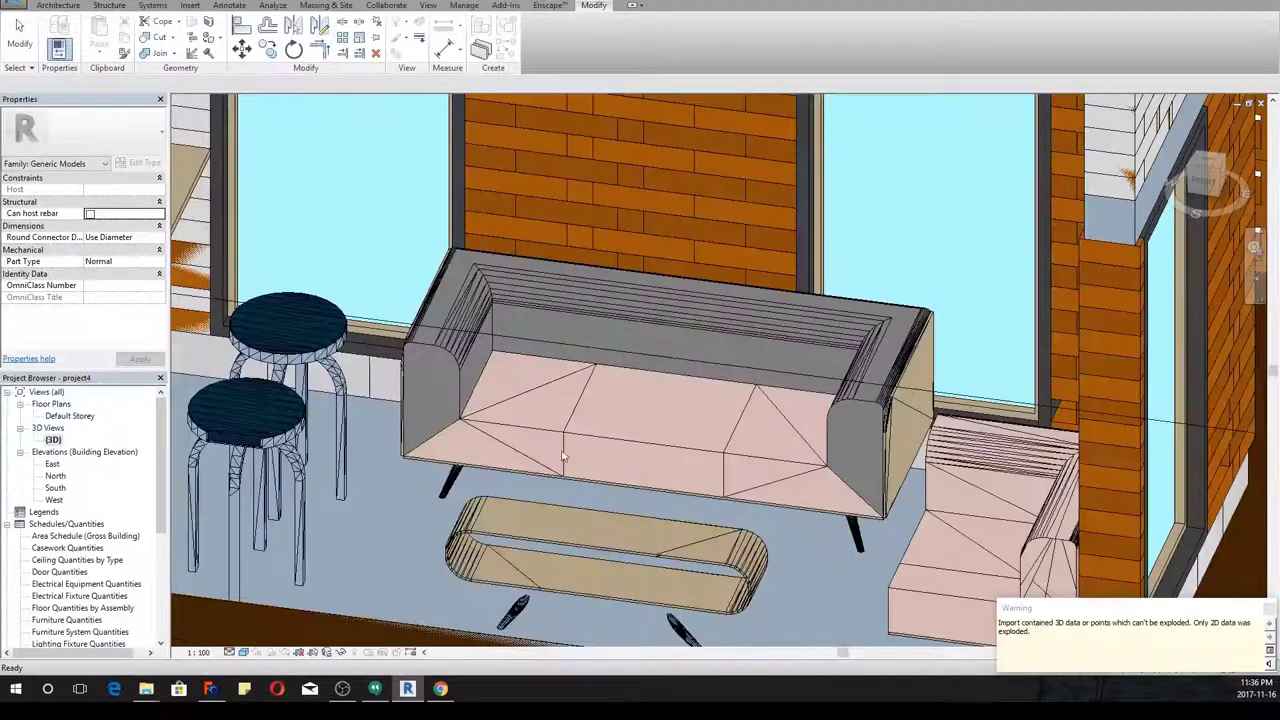
# Edit the rear stool's round seat top in place, apply Full Explode to its import instance and finish the model
pyautogui.click(232, 338)
pyautogui.scroll(2, 228, 343)
pyautogui.scroll(1, 228, 343)
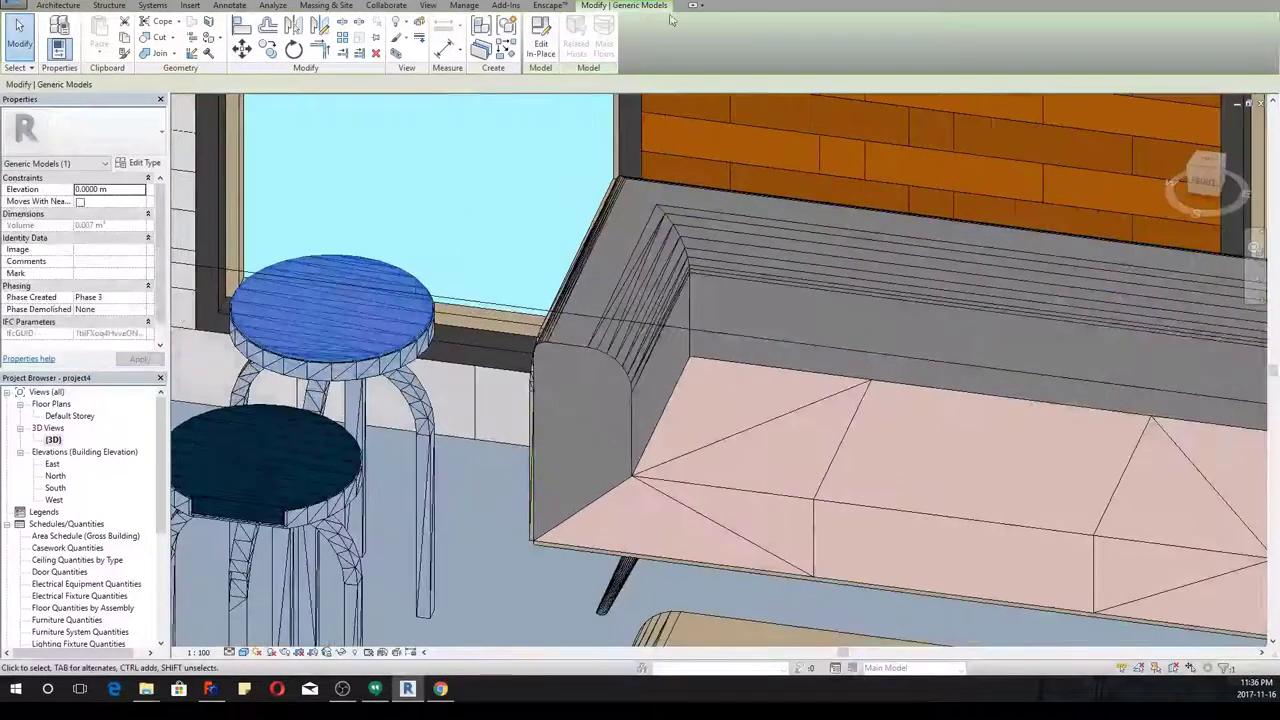
pyautogui.click(540, 40)
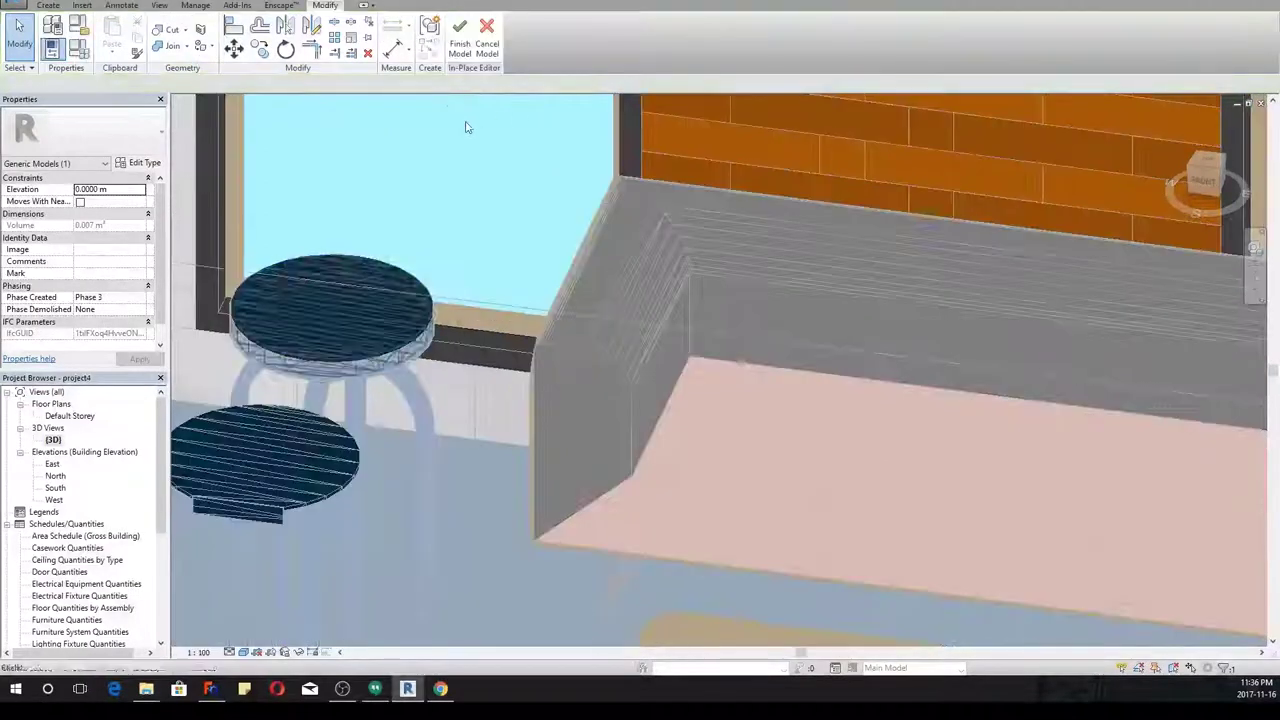
pyautogui.click(318, 345)
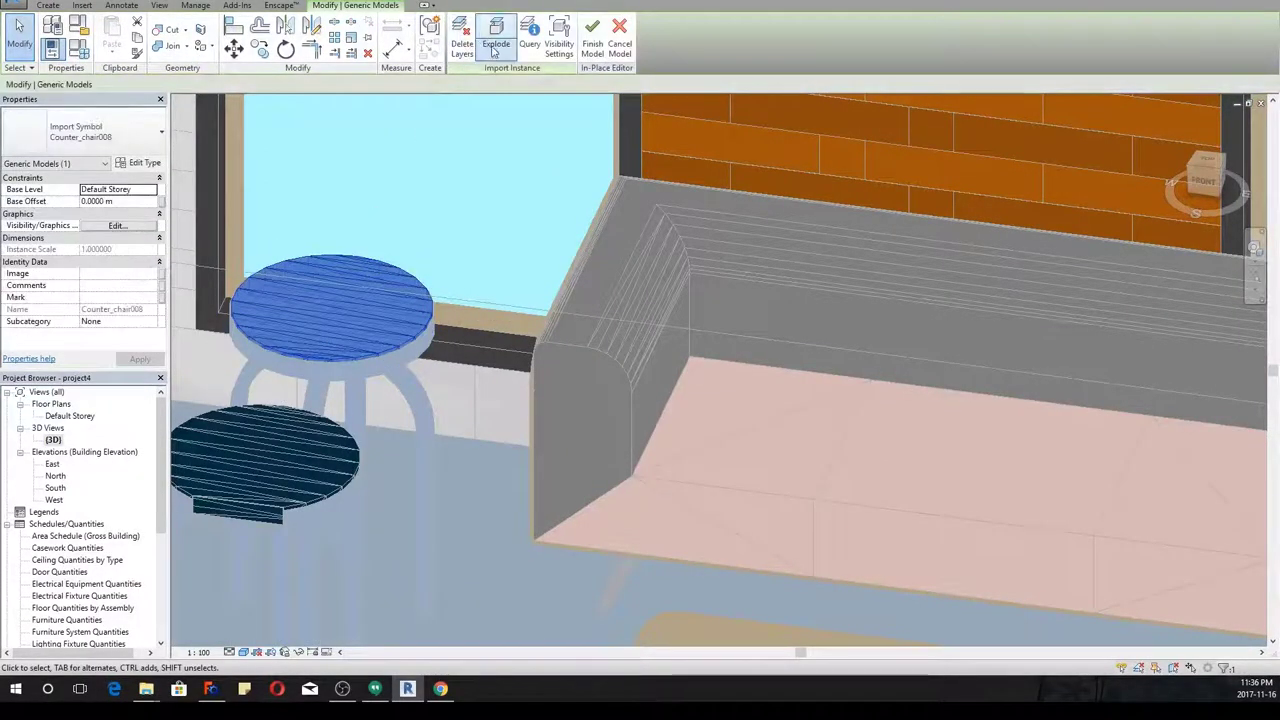
pyautogui.click(496, 46)
pyautogui.click(478, 105)
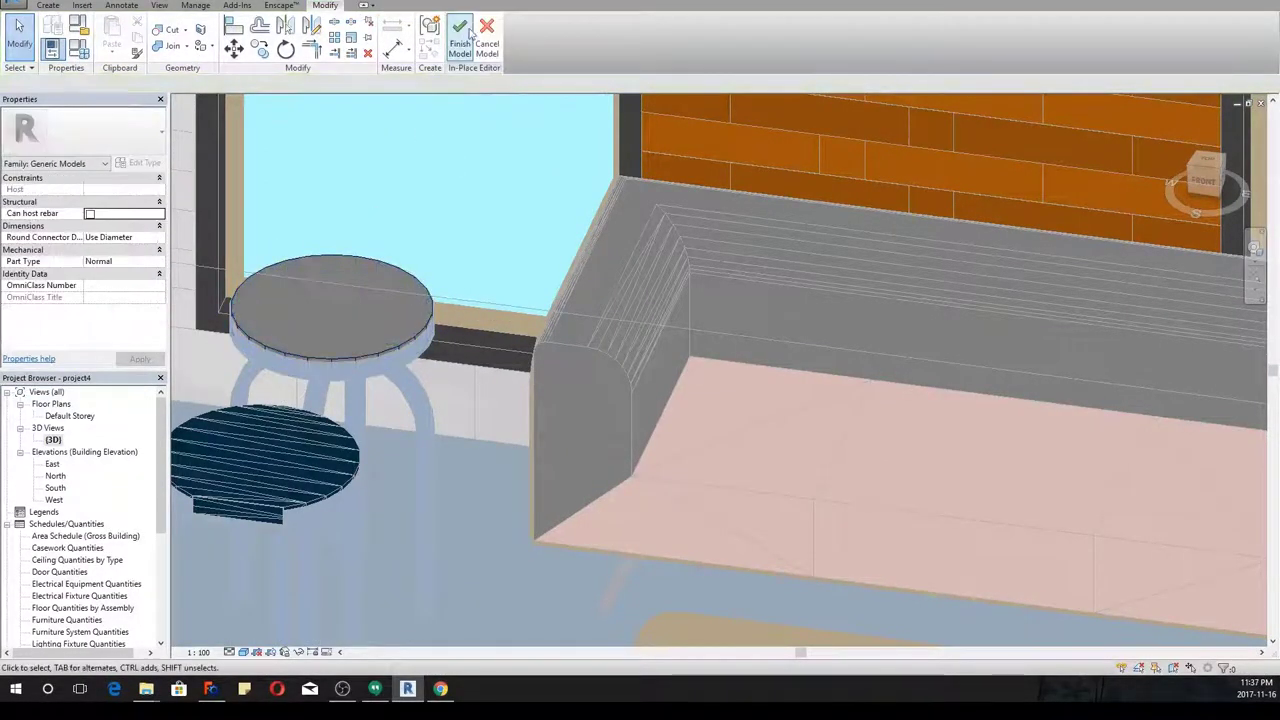
# Edit the rear stool's legs and seat rim in place, apply Partial Explode to their import instance and finish the model
pyautogui.click(360, 384)
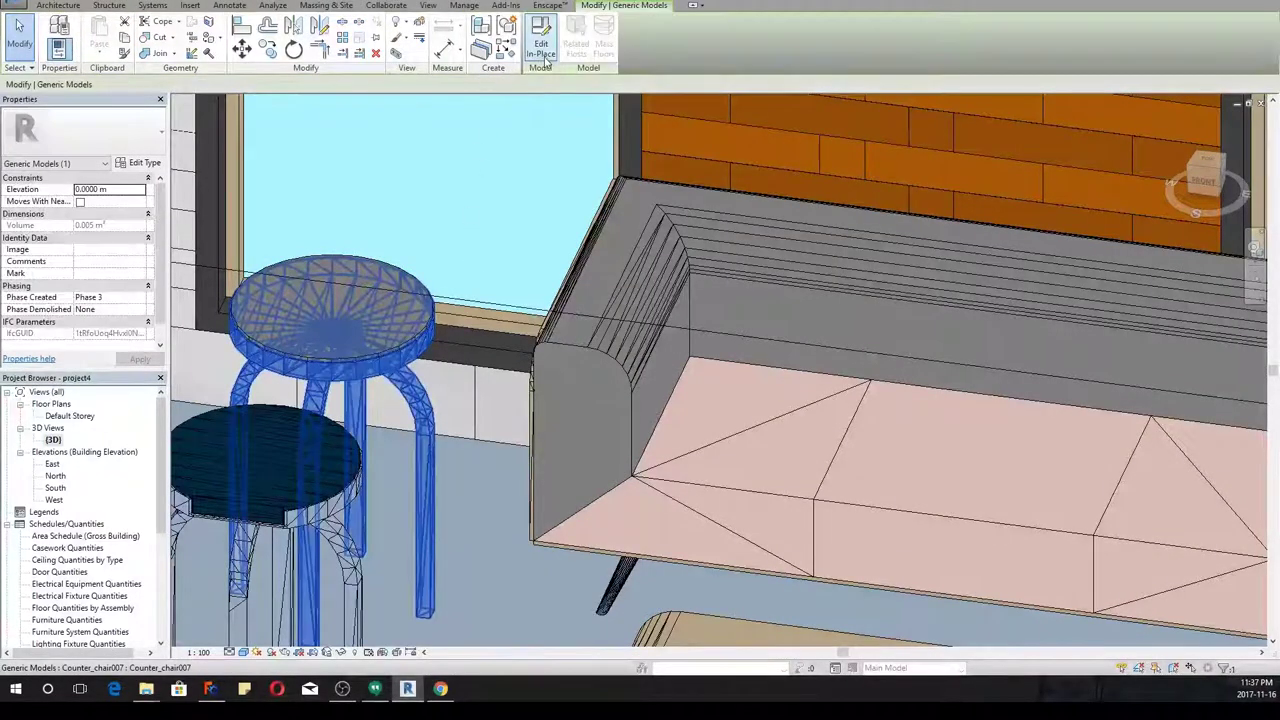
pyautogui.click(547, 50)
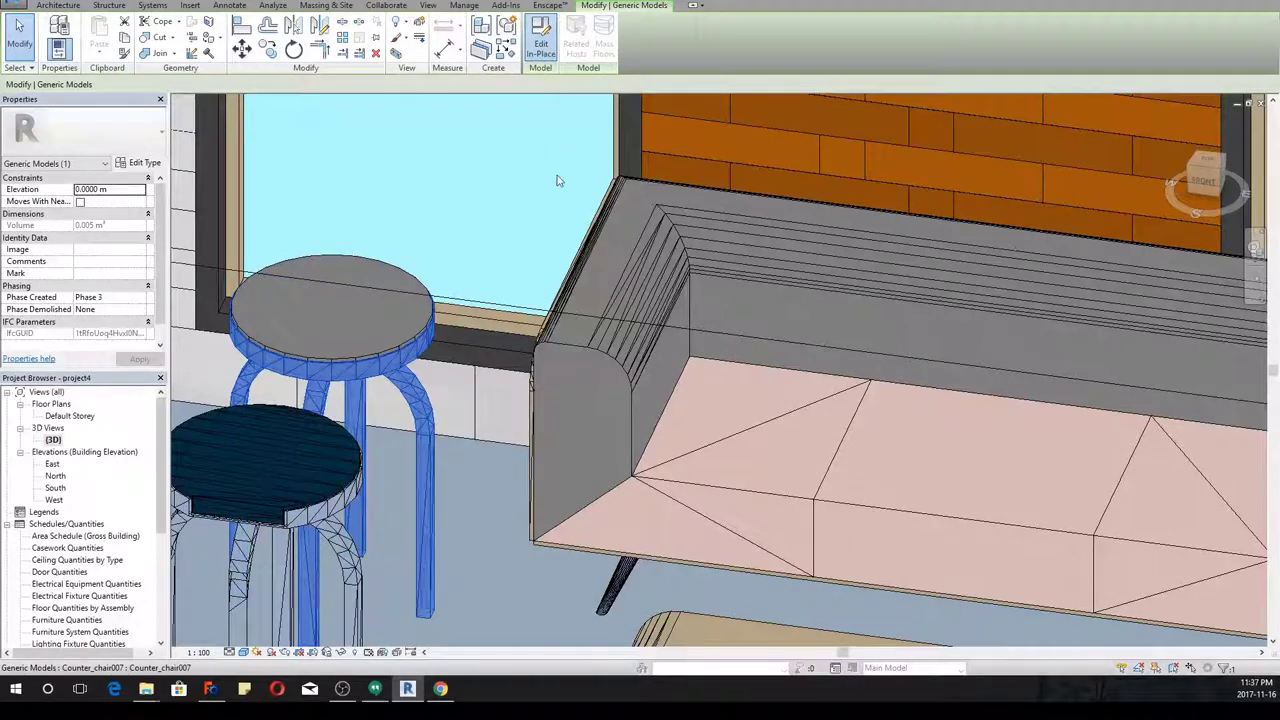
pyautogui.click(330, 350)
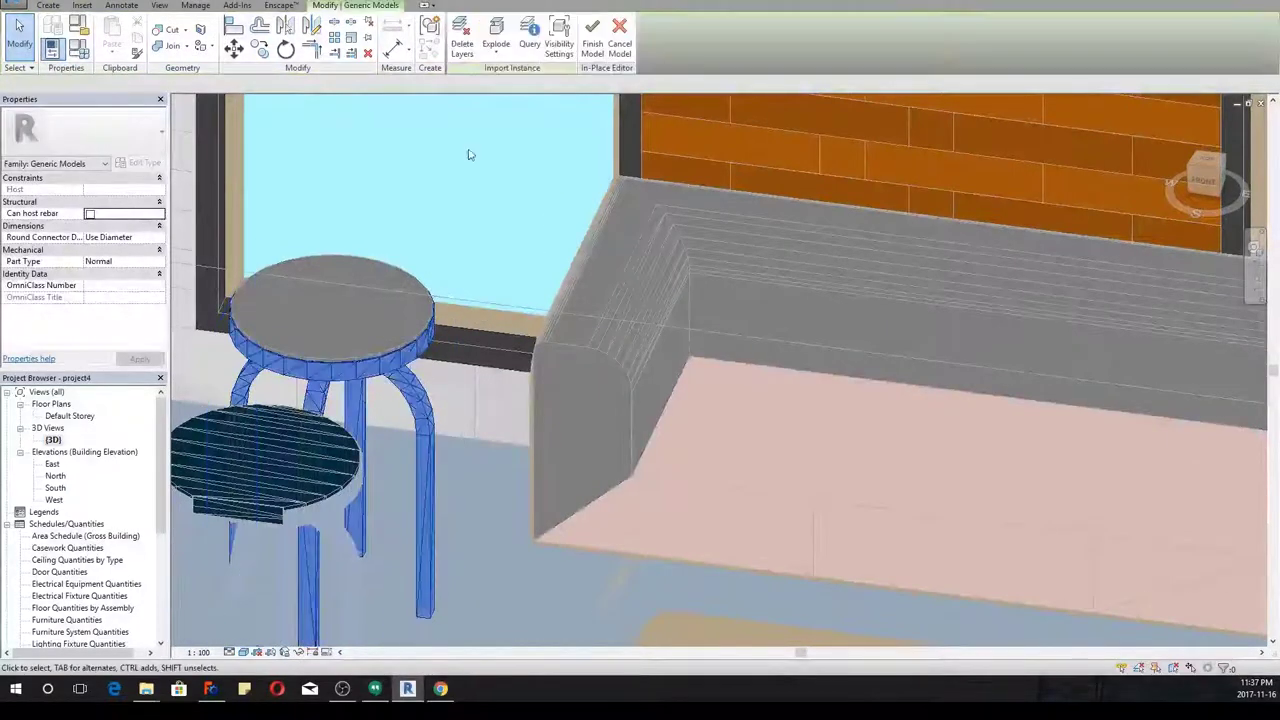
pyautogui.click(496, 45)
pyautogui.click(486, 76)
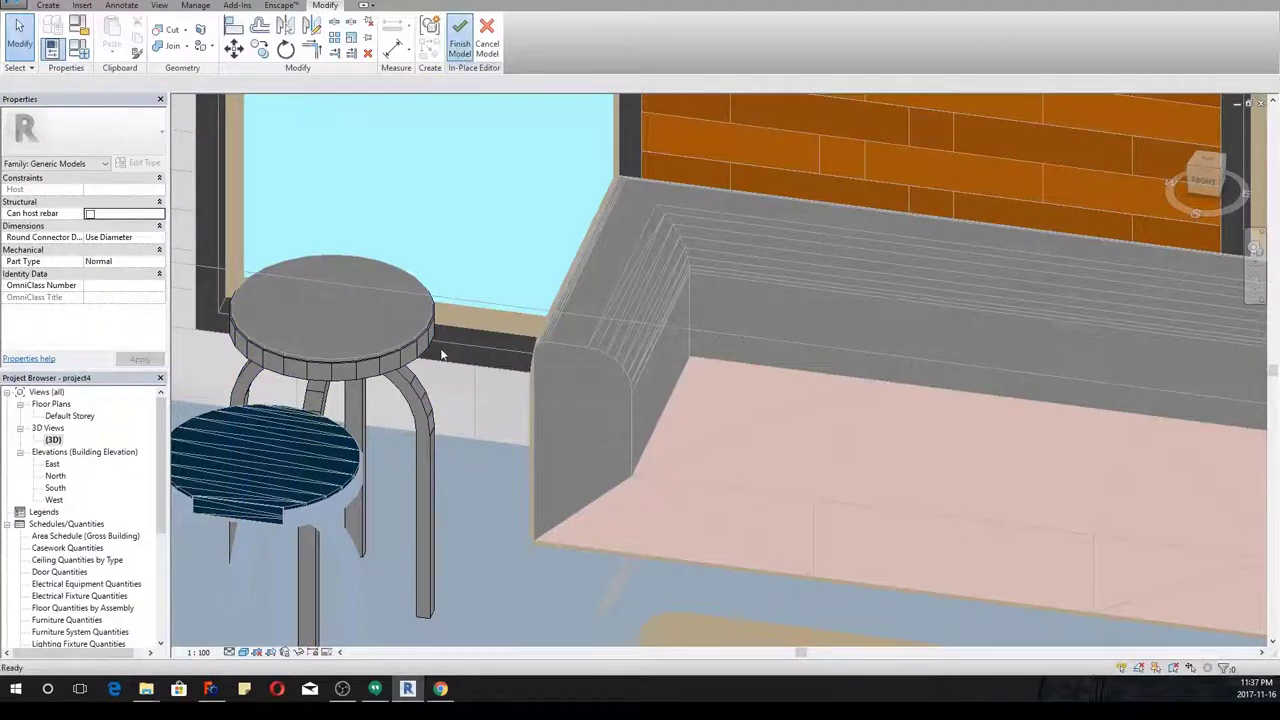
pyautogui.scroll(-3, 441, 354)
pyautogui.scroll(1, 420, 420)
pyautogui.moveTo(408, 452); pyautogui.dragTo(483, 300, button='middle')
pyautogui.moveTo(444, 355); pyautogui.dragTo(461, 306, button='middle')
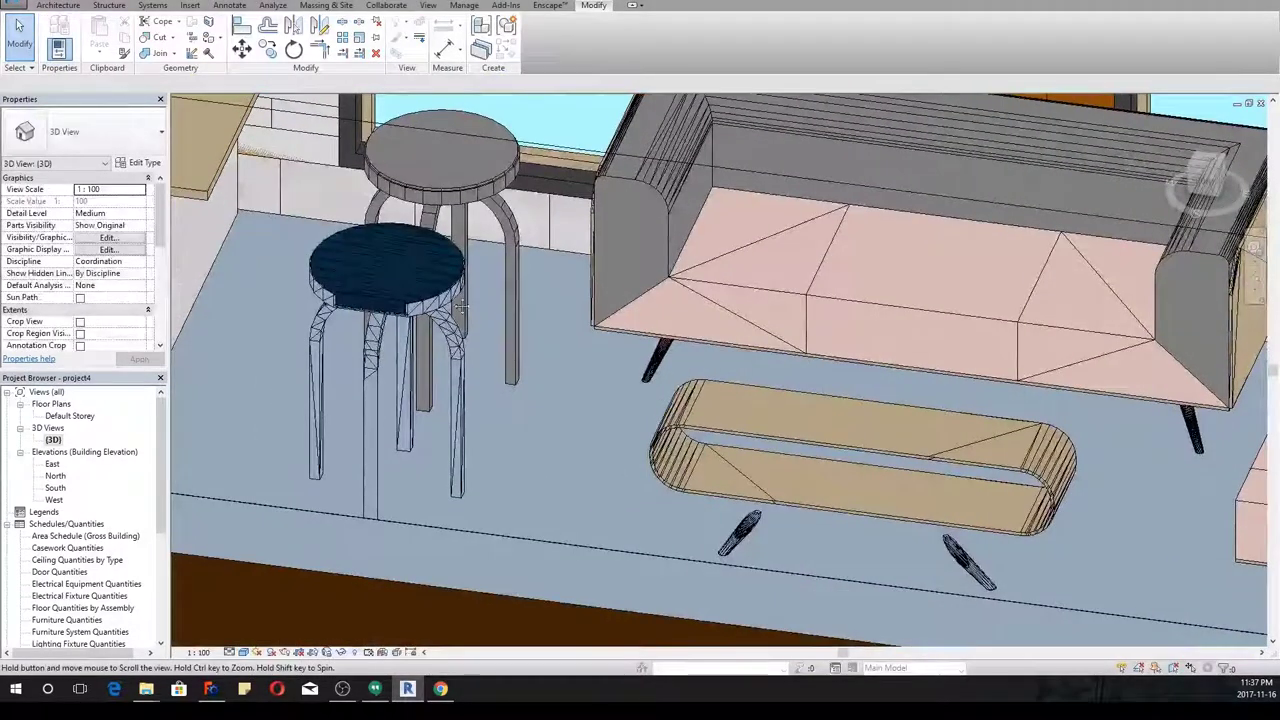
# Edit the front stool's legs and seat rim in place, apply Full Explode to their import instance and finish the model
pyautogui.click(463, 355)
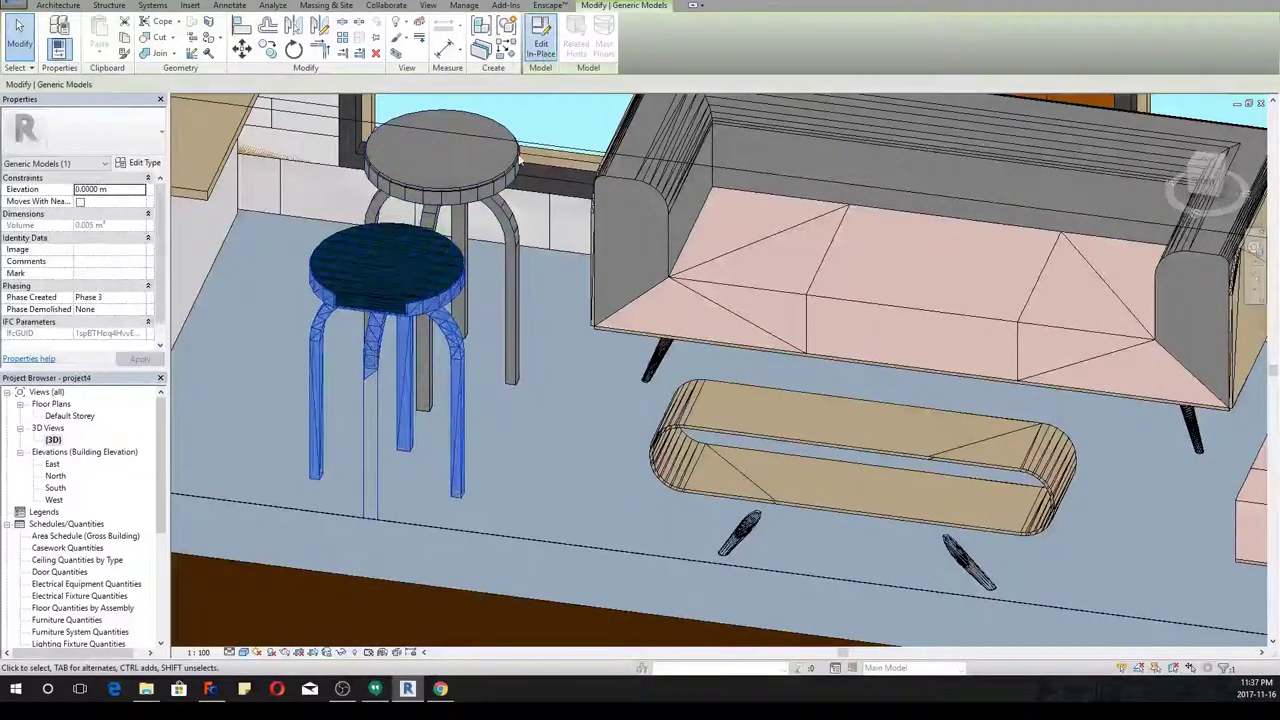
pyautogui.doubleClick(441, 361)
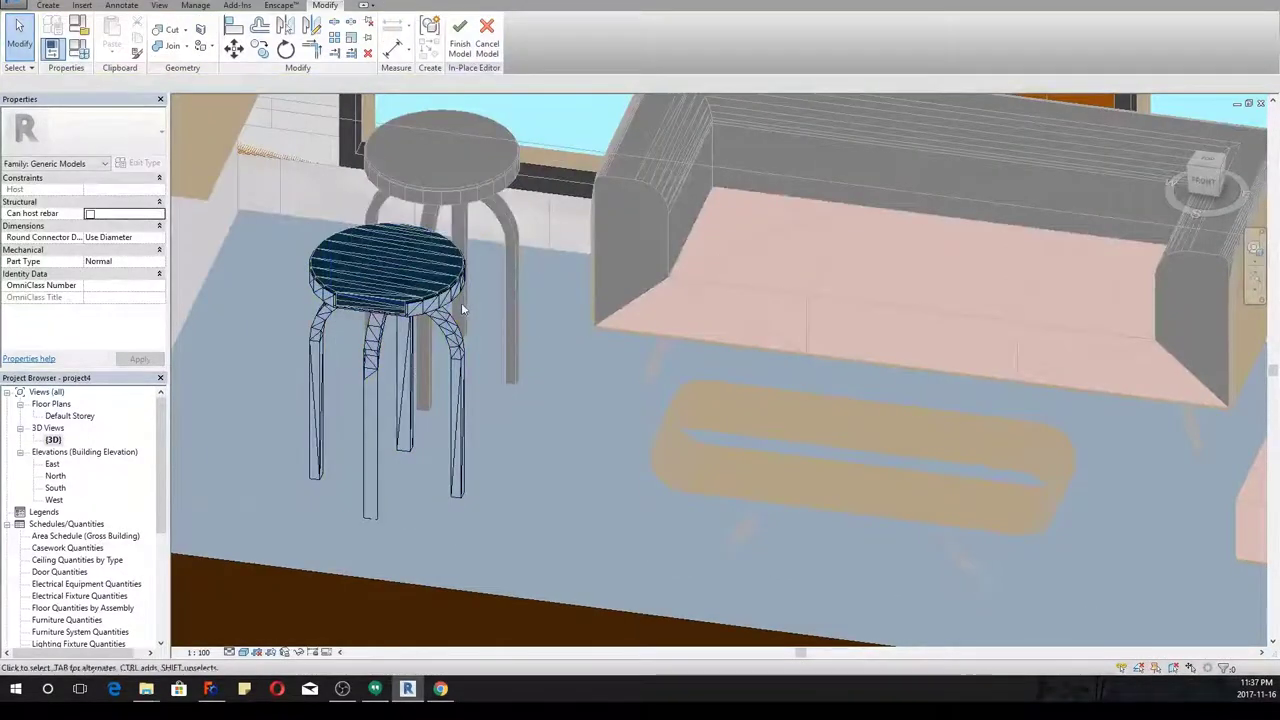
pyautogui.click(410, 297)
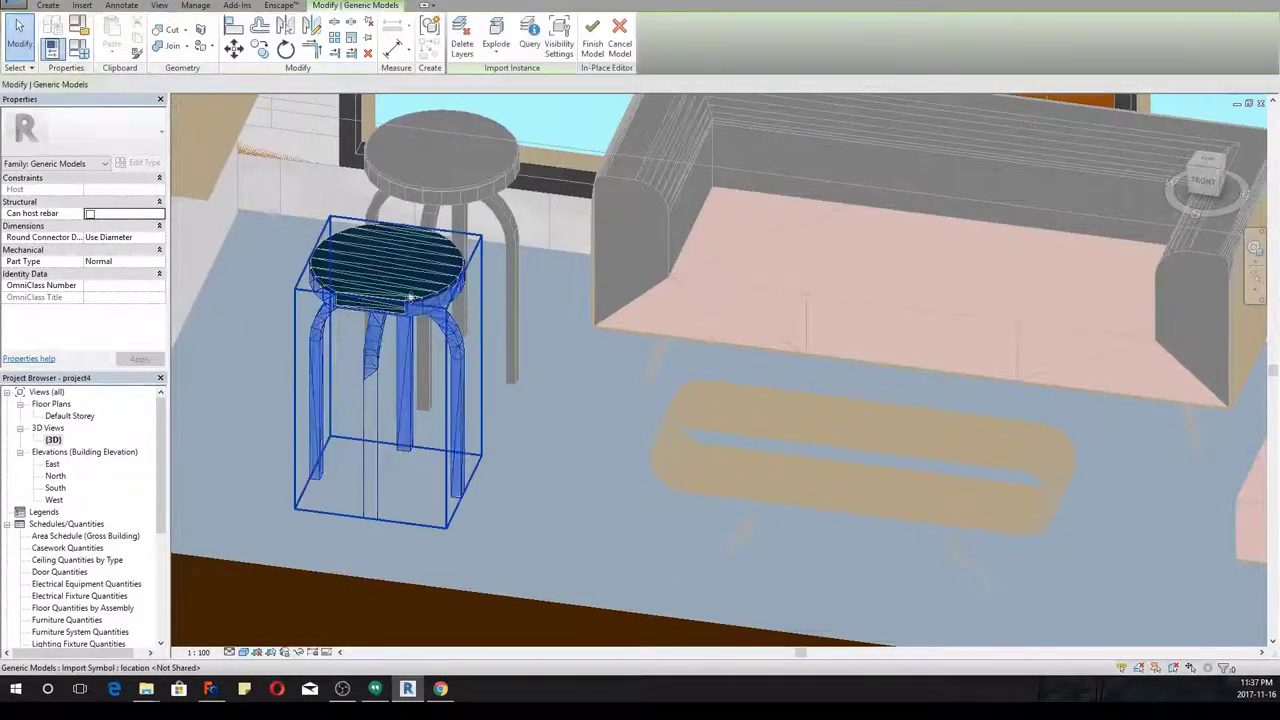
pyautogui.click(496, 50)
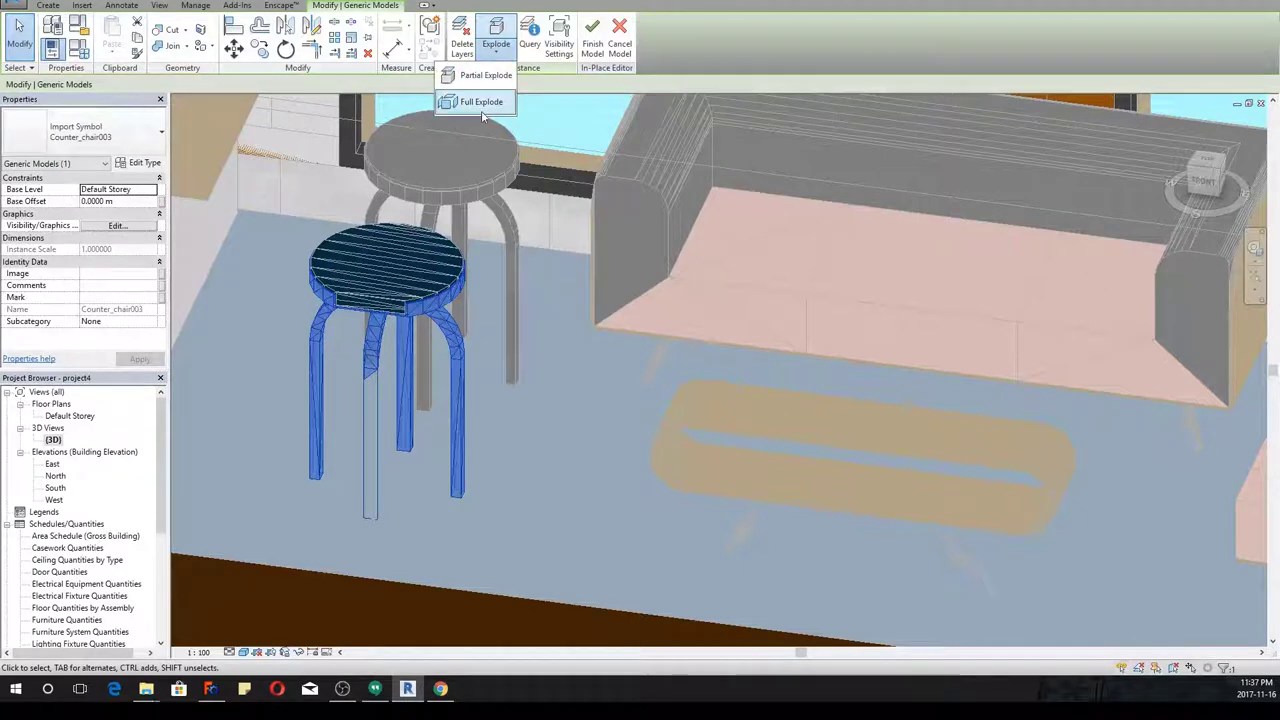
pyautogui.click(483, 102)
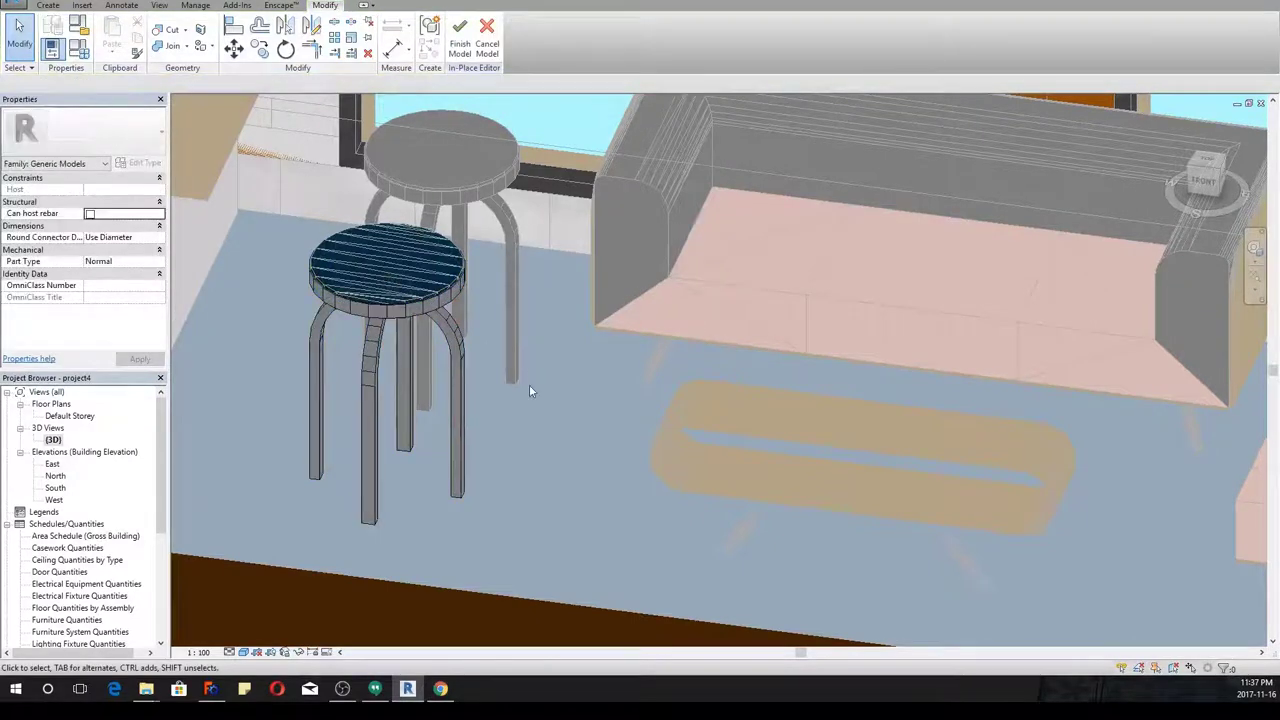
pyautogui.click(459, 38)
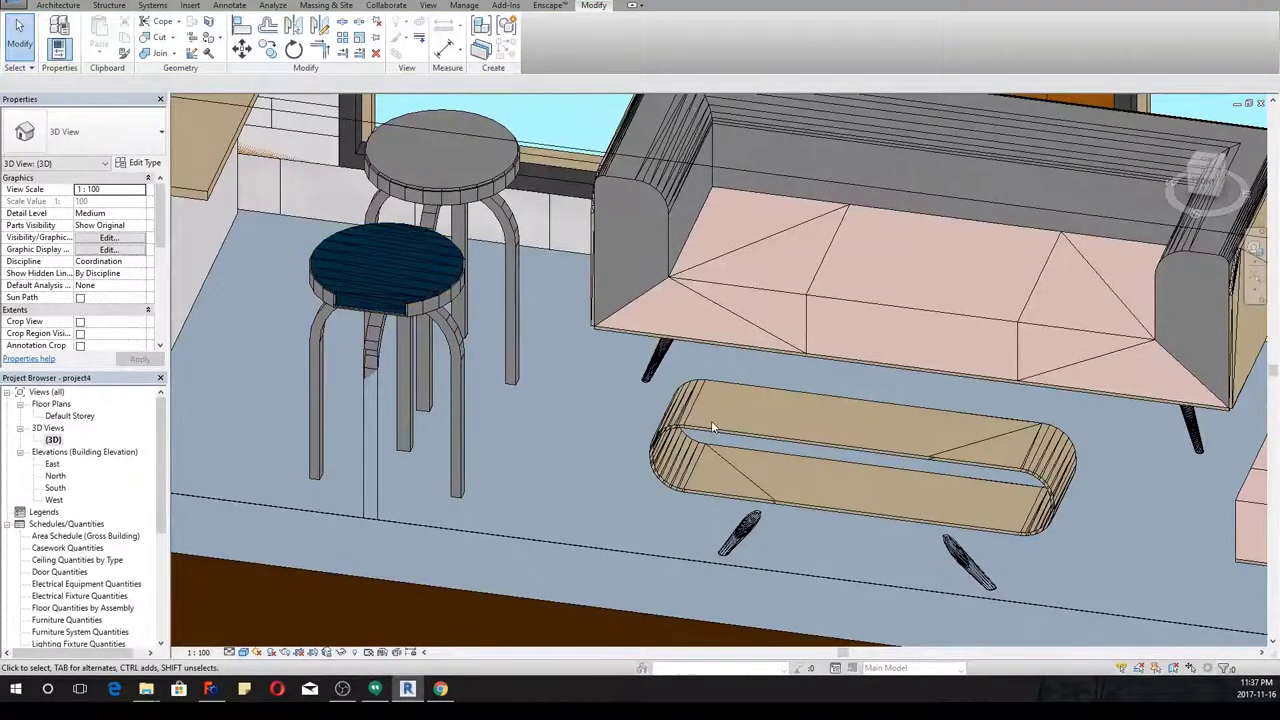
# Edit the rounded coffee table in front of the long sofa in place, explode its import instance and finish the model
pyautogui.click(711, 420)
pyautogui.moveTo(711, 420); pyautogui.dragTo(552, 286, button='middle')
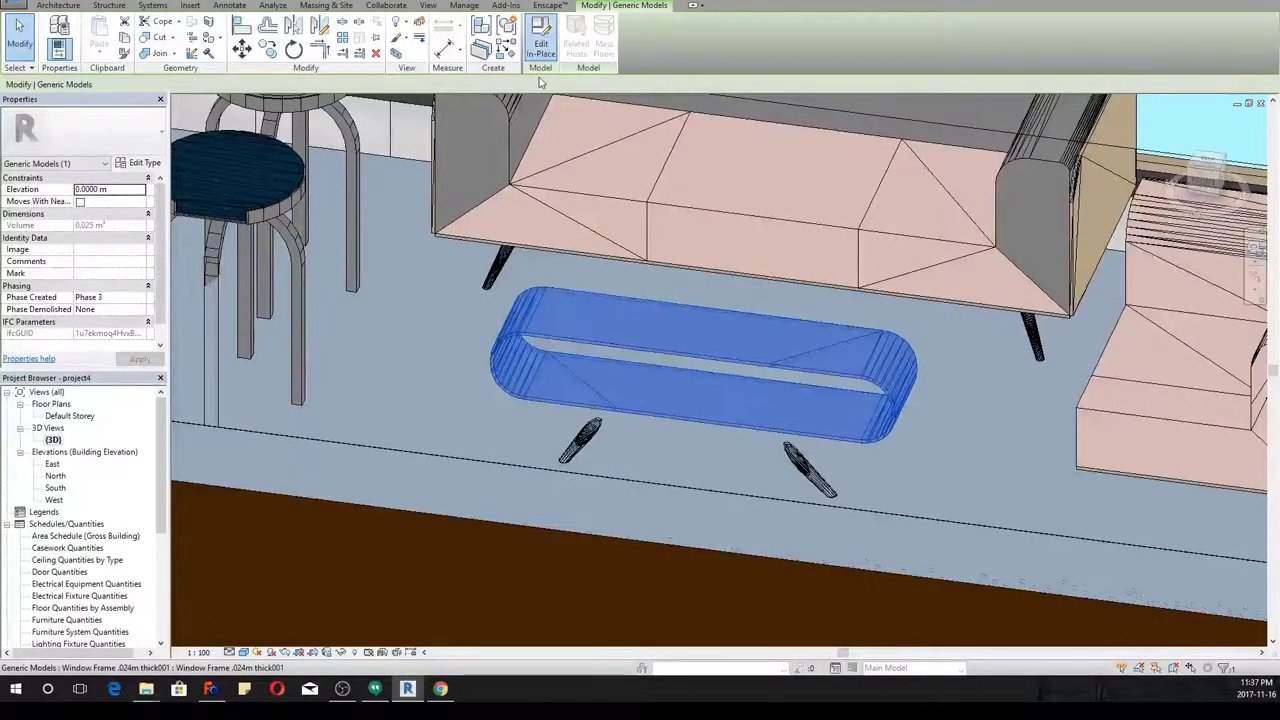
pyautogui.click(540, 50)
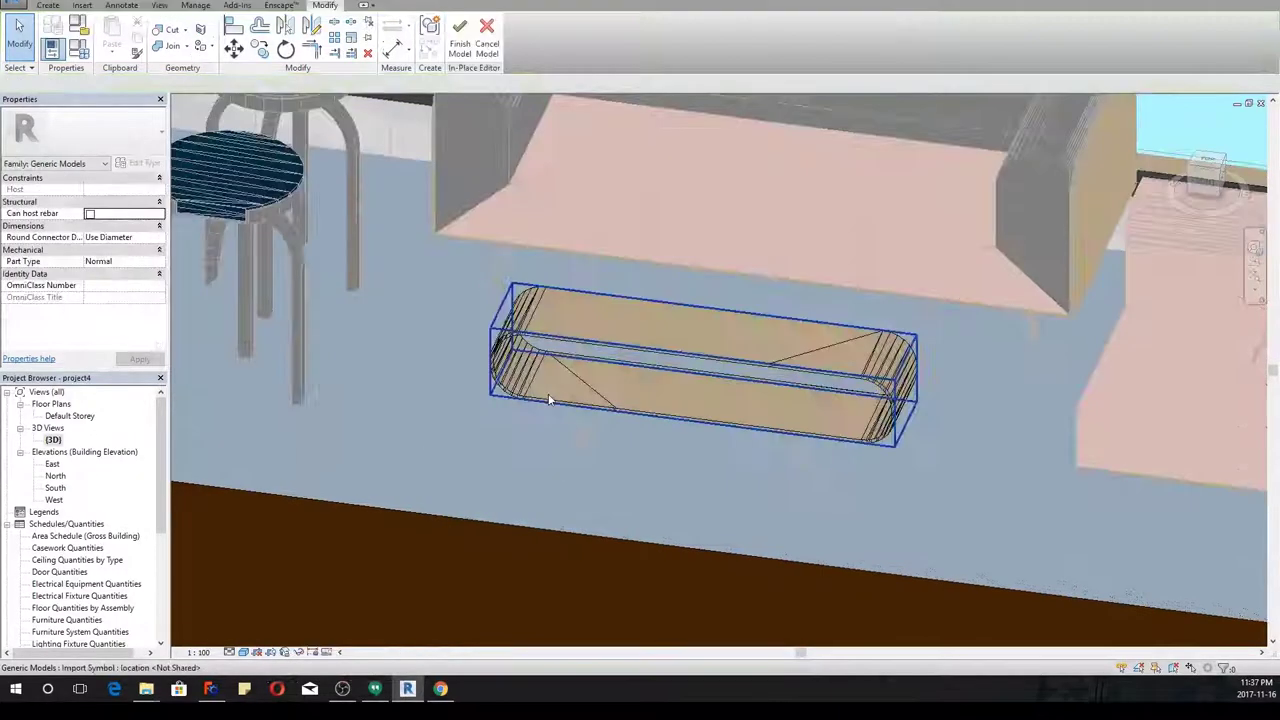
pyautogui.click(557, 334)
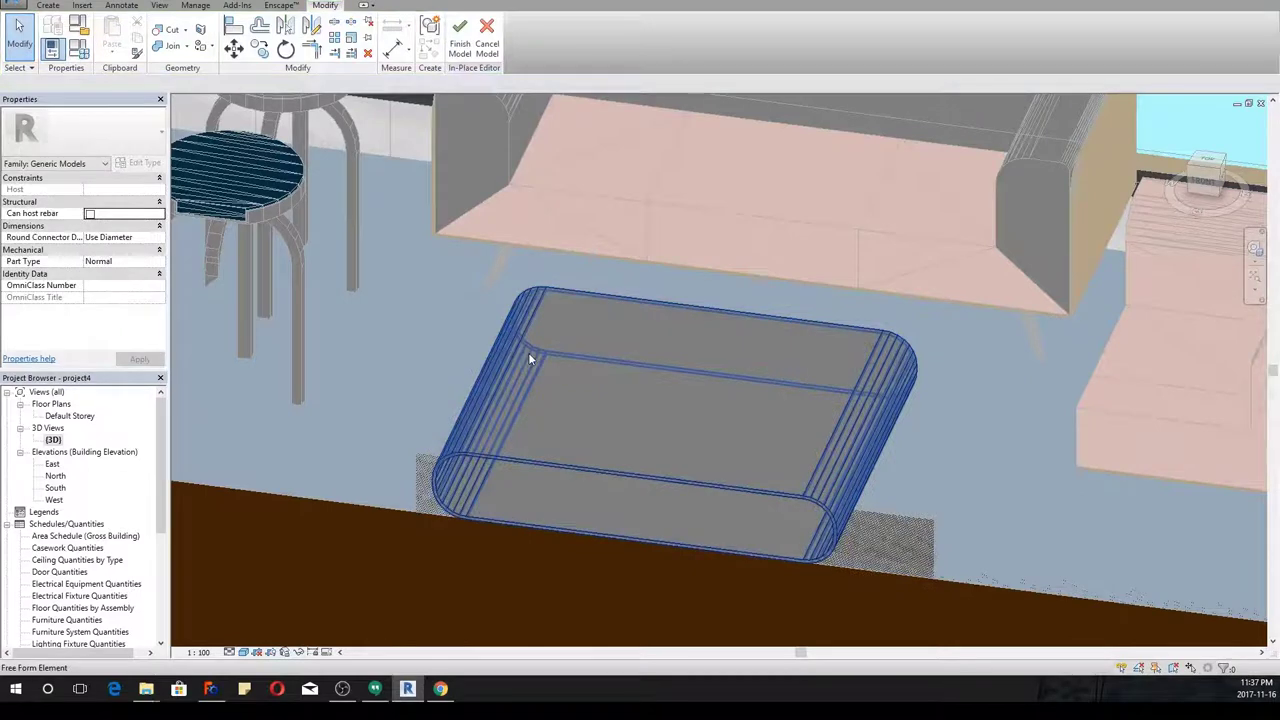
pyautogui.scroll(-2, 530, 352)
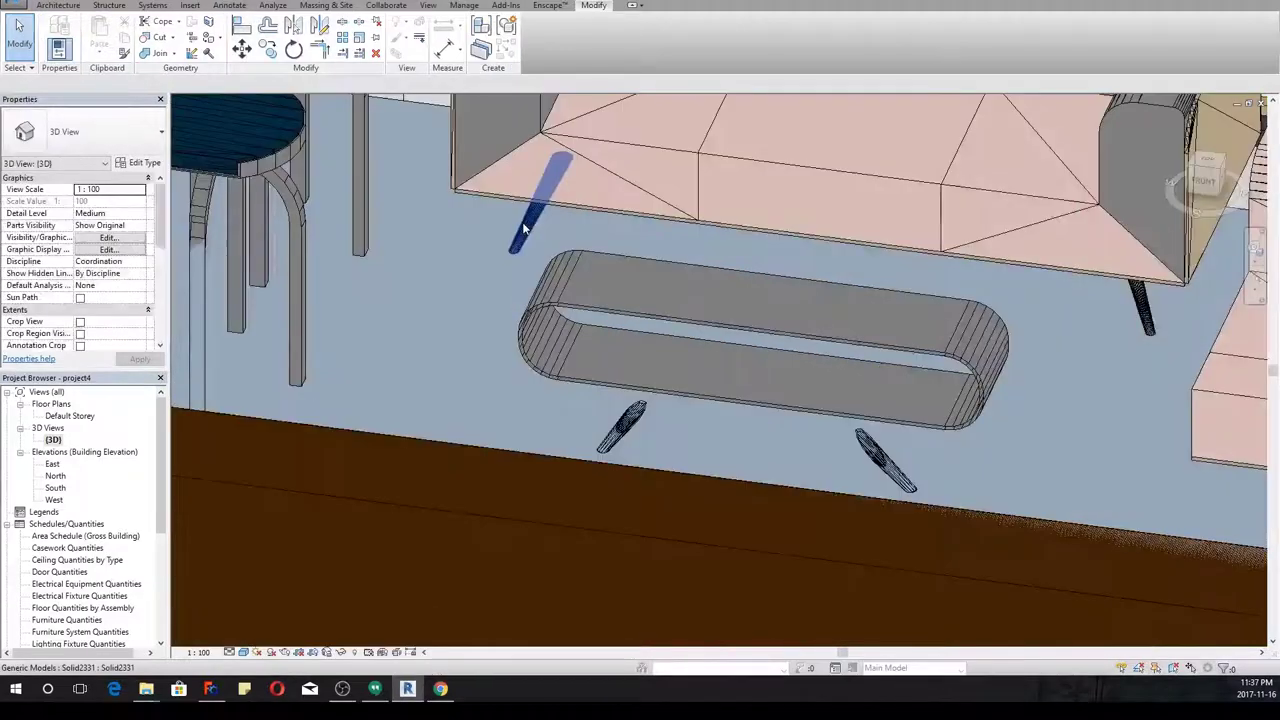
# Try to explode the long sofa's front leg nearest the stools in place, and accept deleting its empty family
pyautogui.click(522, 228)
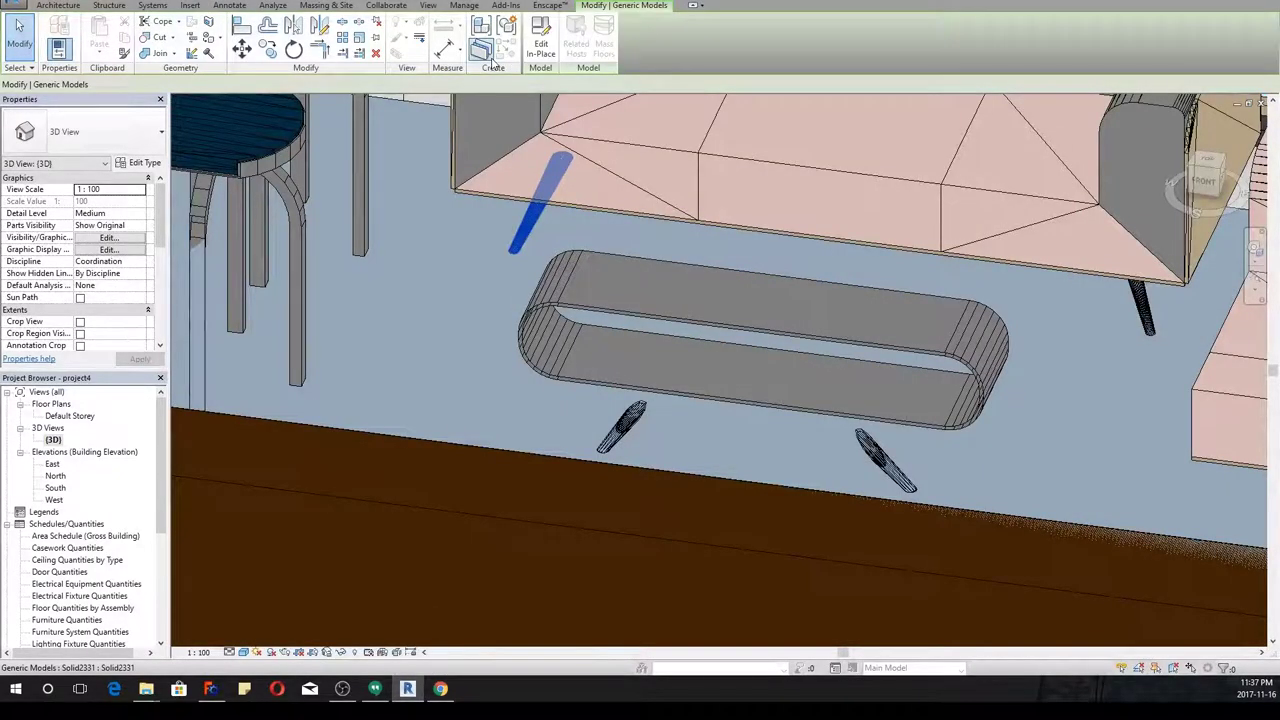
pyautogui.click(540, 45)
pyautogui.click(530, 220)
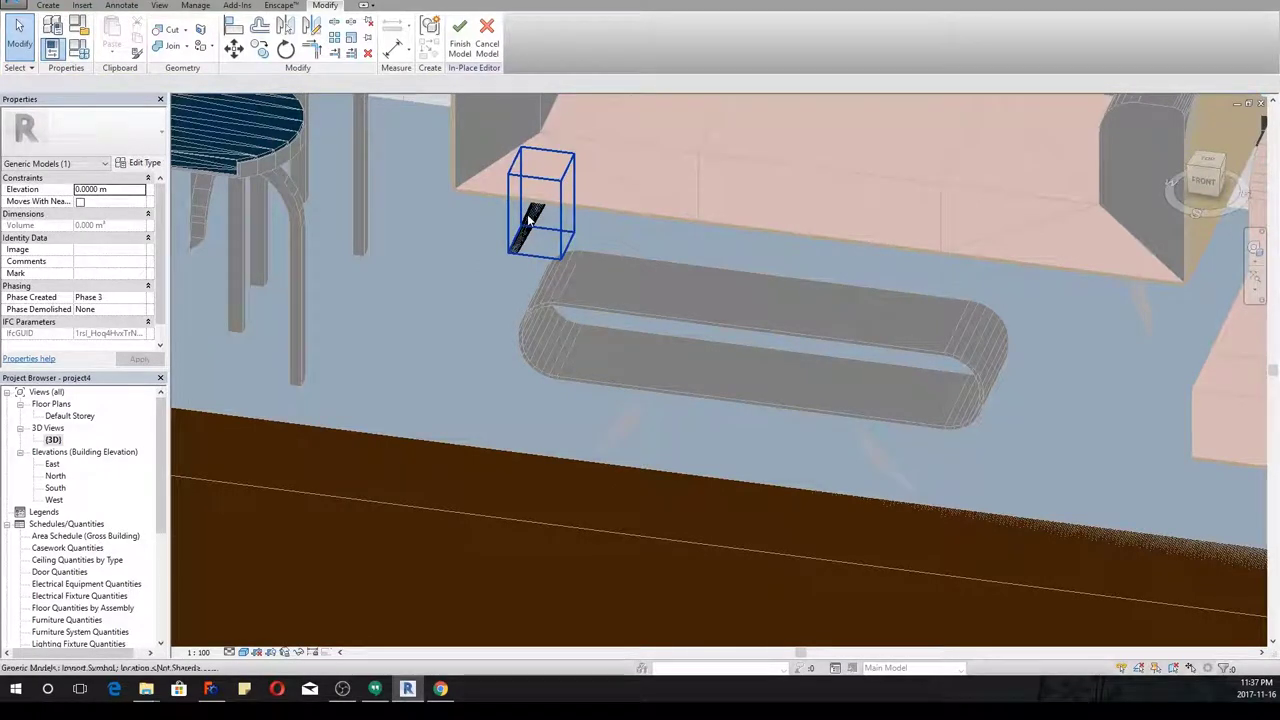
pyautogui.press('Delete')
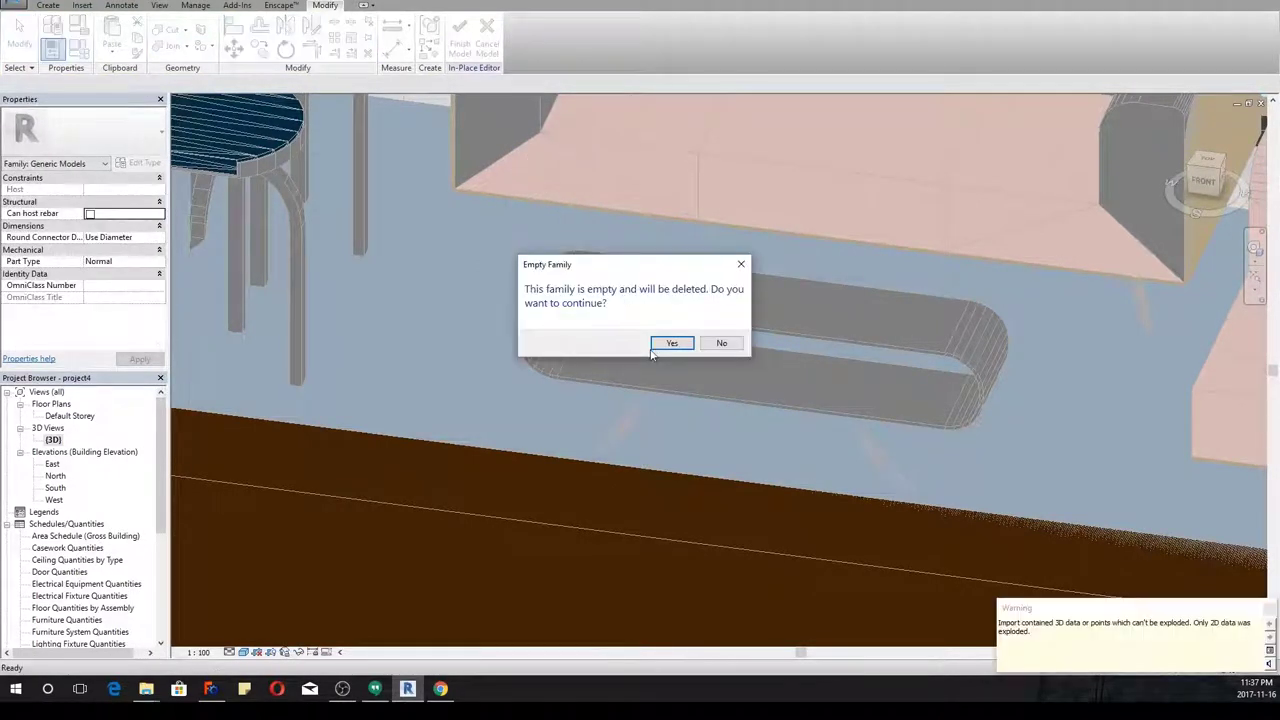
pyautogui.click(656, 345)
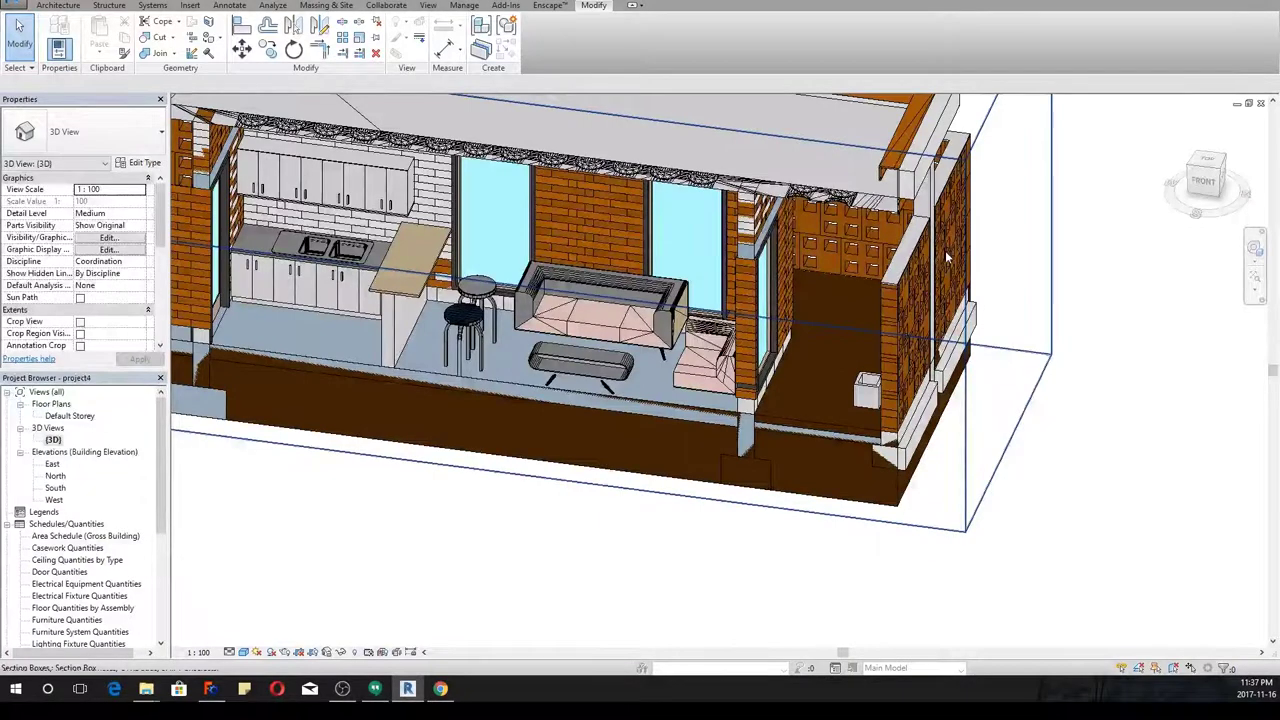
# Open the window frame at the living room's end wall for in-place editing and try stretching its extrusion
pyautogui.scroll(-1, 410, 145)
pyautogui.moveTo(410, 145); pyautogui.dragTo(613, 295, button='middle')
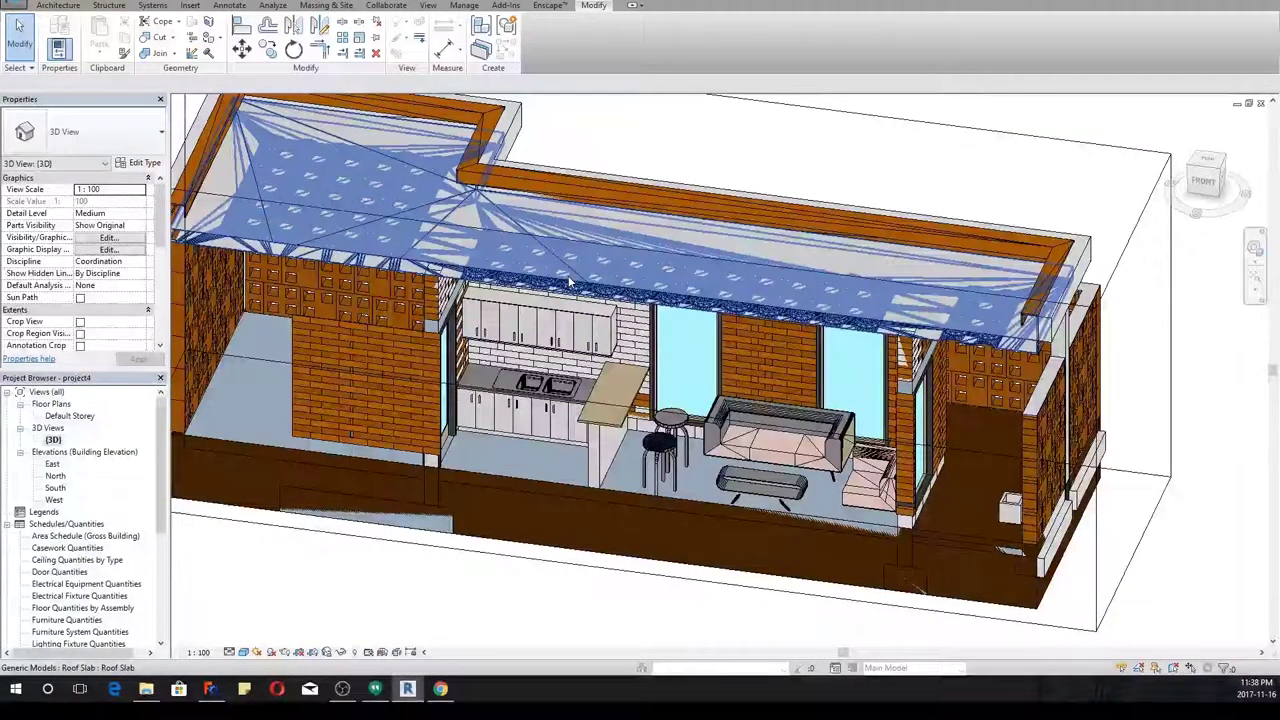
pyautogui.scroll(-2, 568, 275)
pyautogui.hotkey('shift', 'w')
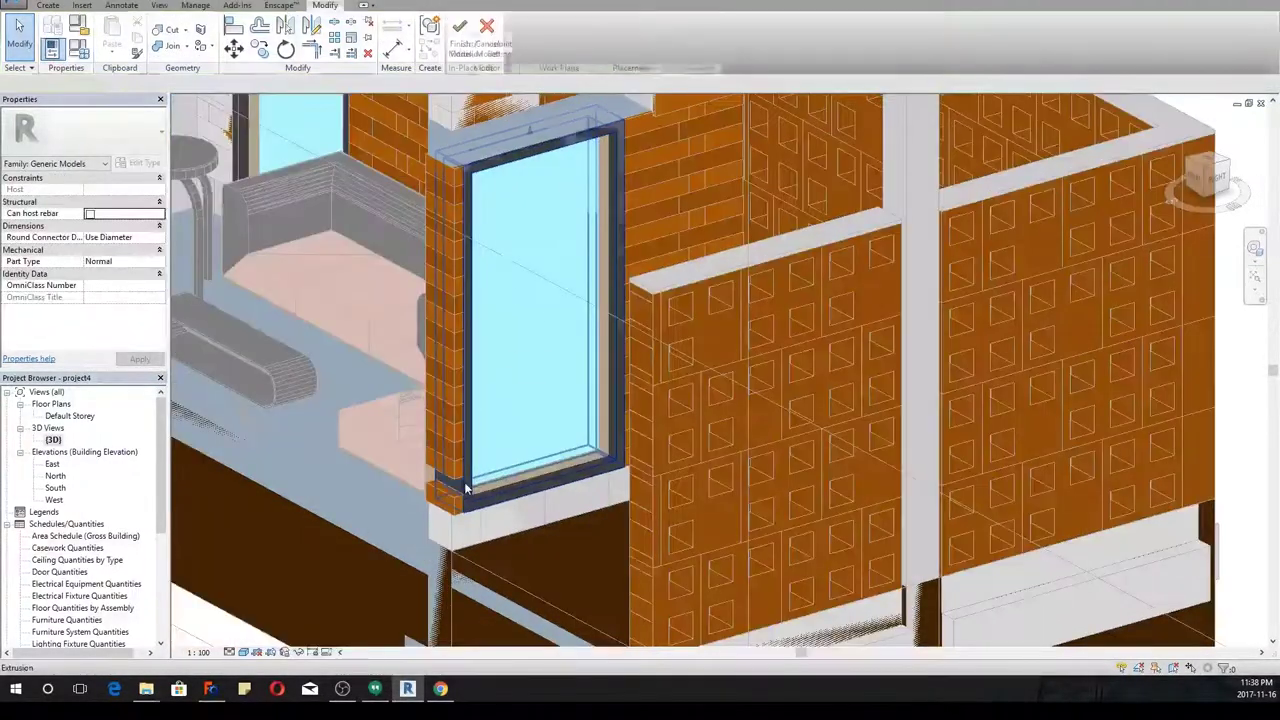
pyautogui.click(465, 488)
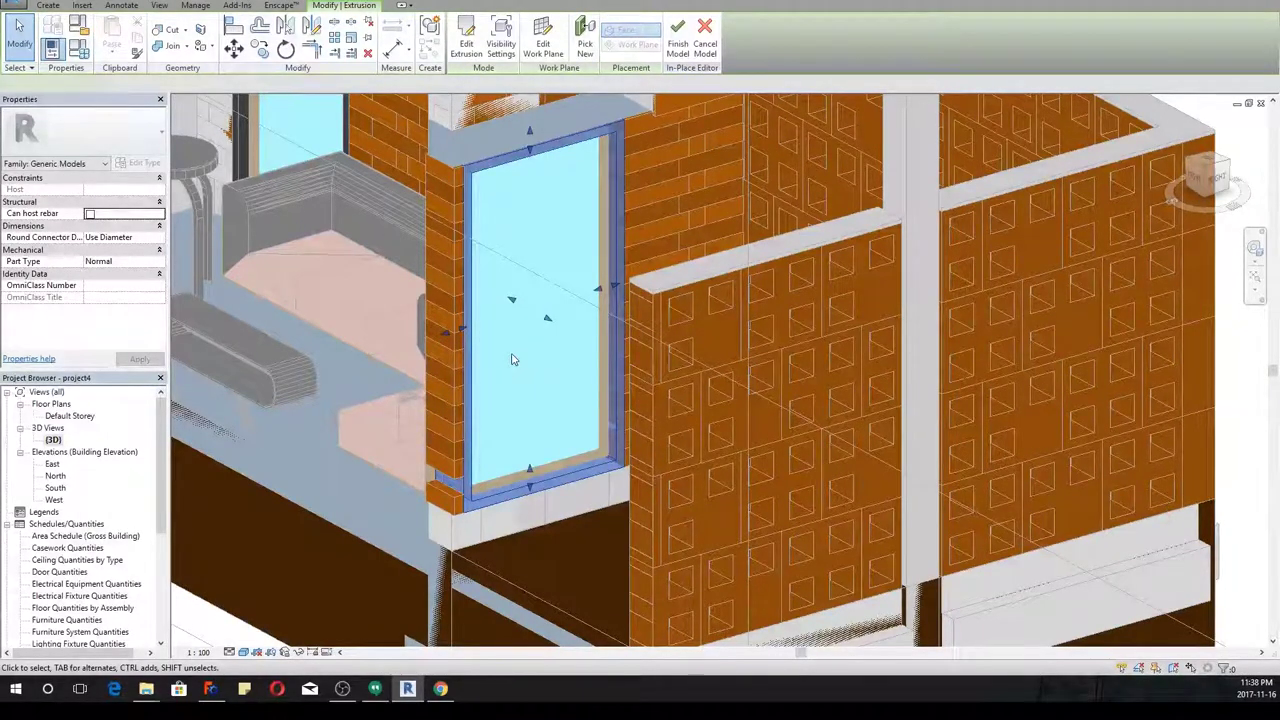
pyautogui.press('Escape')
pyautogui.scroll(-2, 512, 360)
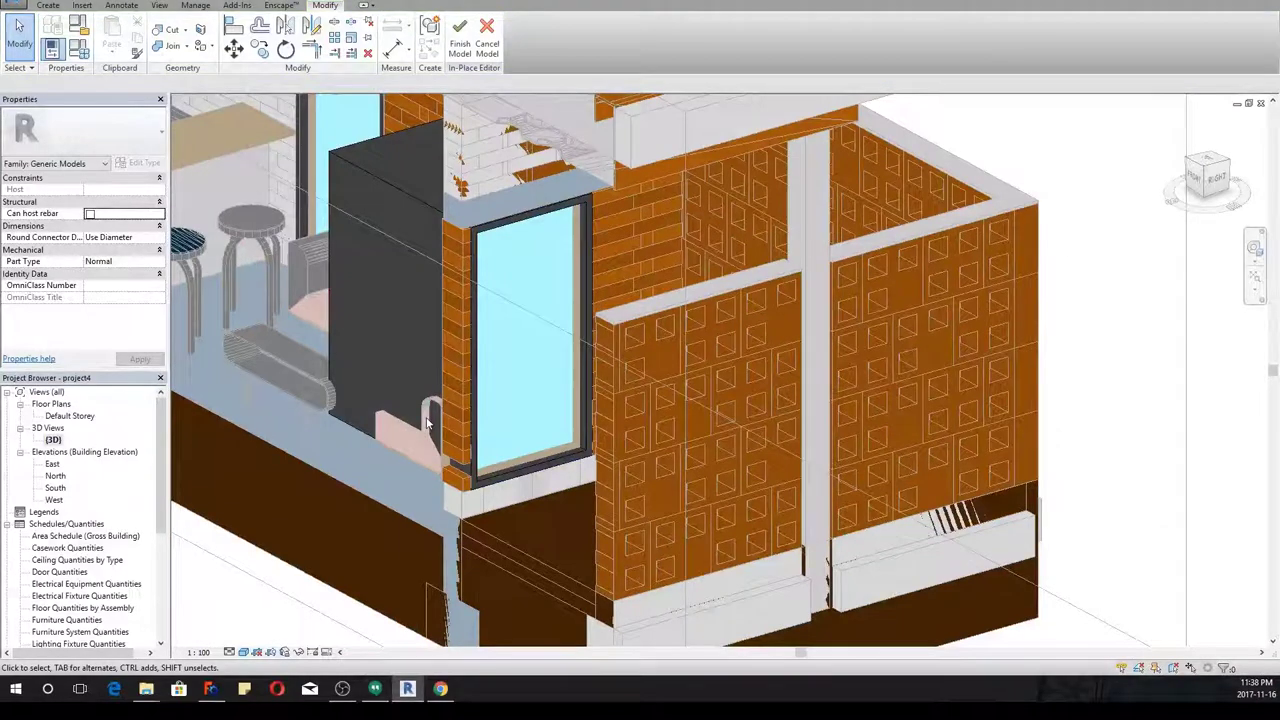
# Edit the window frame's extrusion sketch by moving a vertical side line outward, and leave the in-place editor
pyautogui.scroll(2, 473, 490)
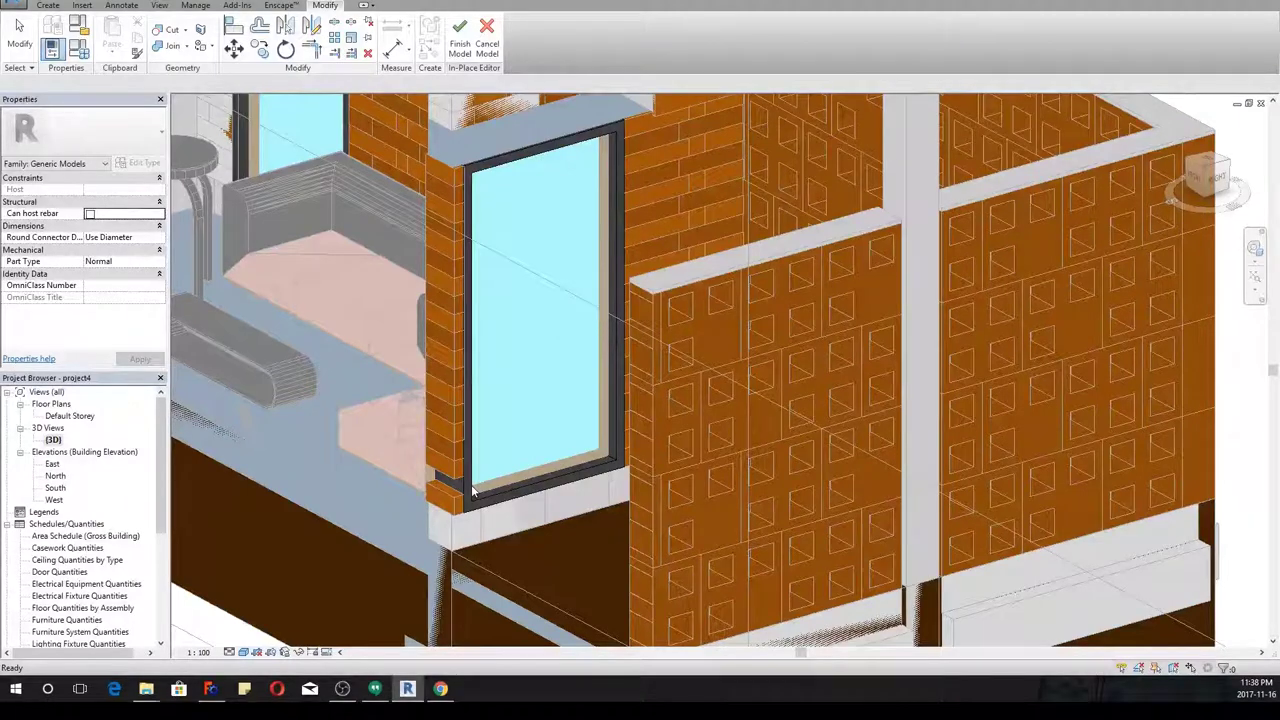
pyautogui.click(474, 490)
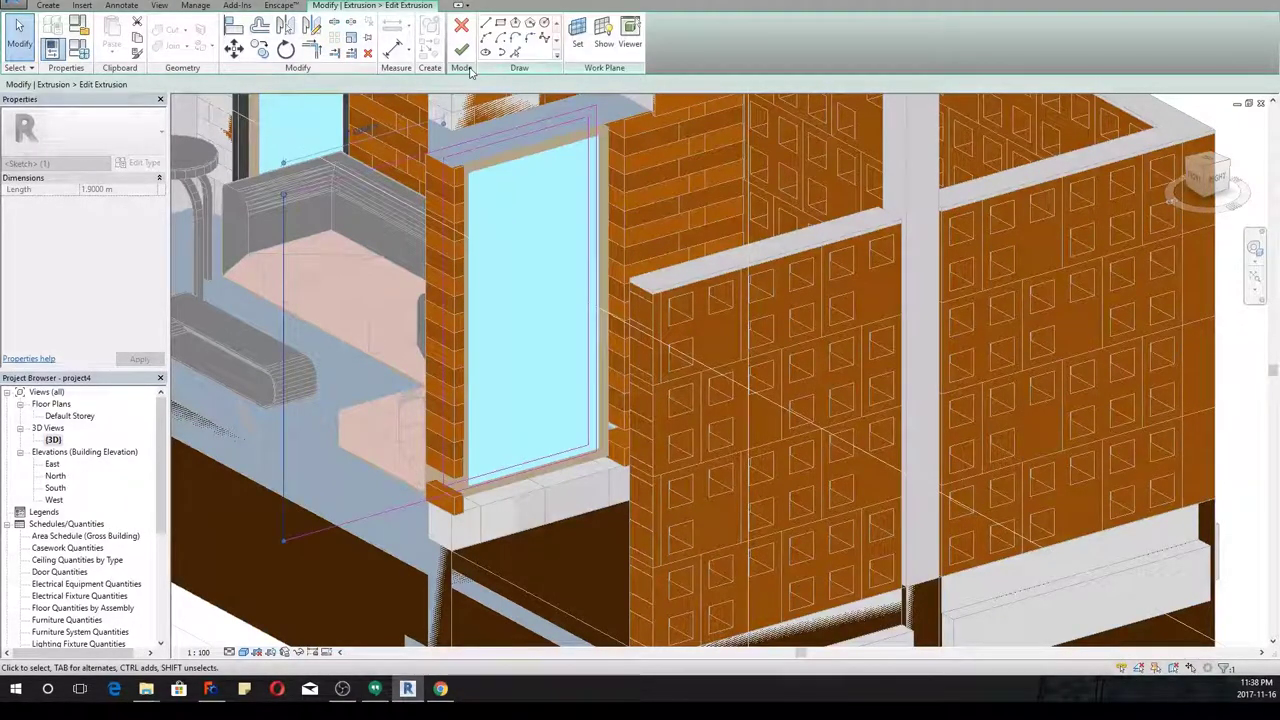
pyautogui.click(391, 454)
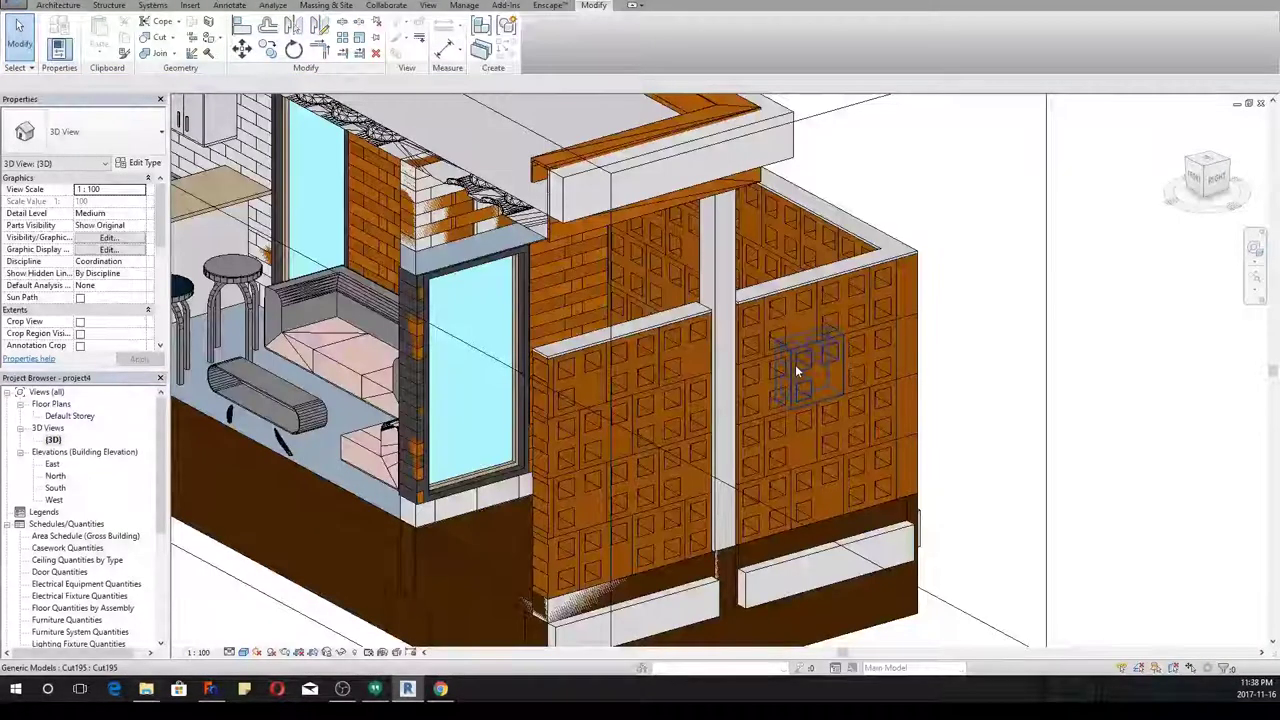
# Open a perforated block of the outer brick screen wall in place, edit its extrusion sketch and view it from the right
pyautogui.click(797, 369)
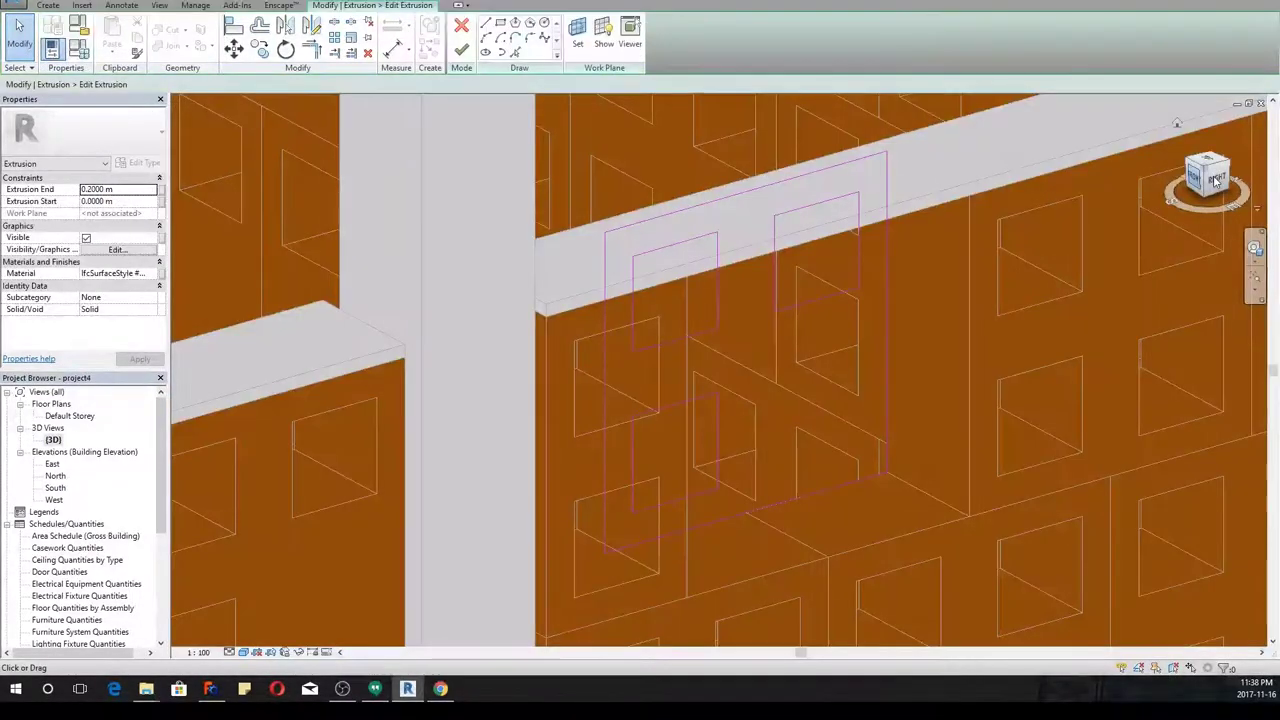
pyautogui.click(1216, 180)
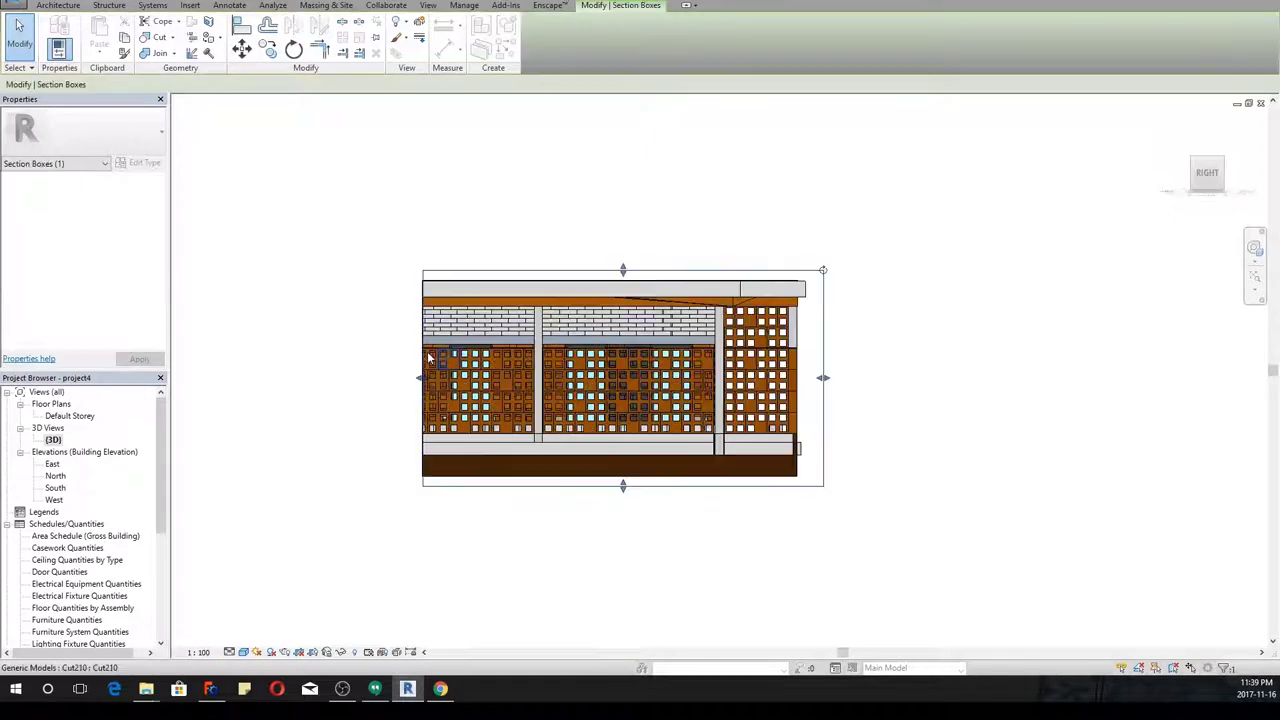
# Extend the cut side of the section box outward past the front of the house to uncover the whole building
pyautogui.moveTo(420, 378); pyautogui.dragTo(320, 400)
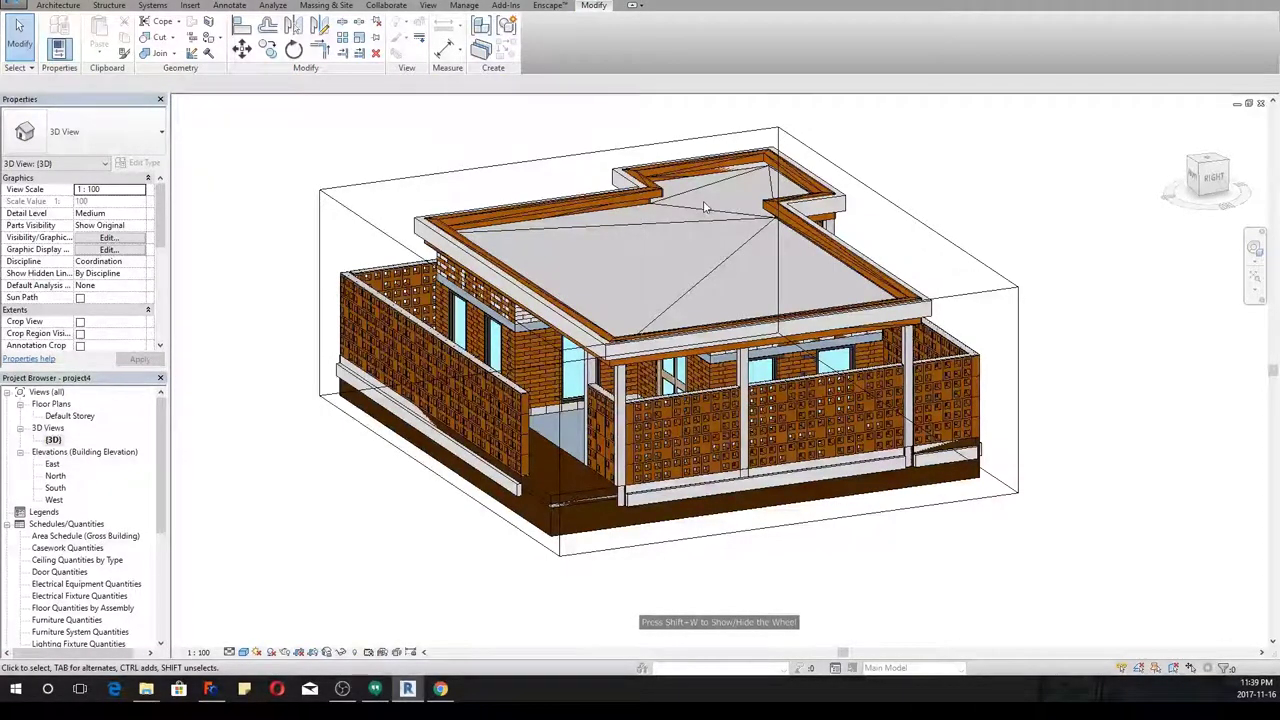
pyautogui.scroll(2, 805, 295)
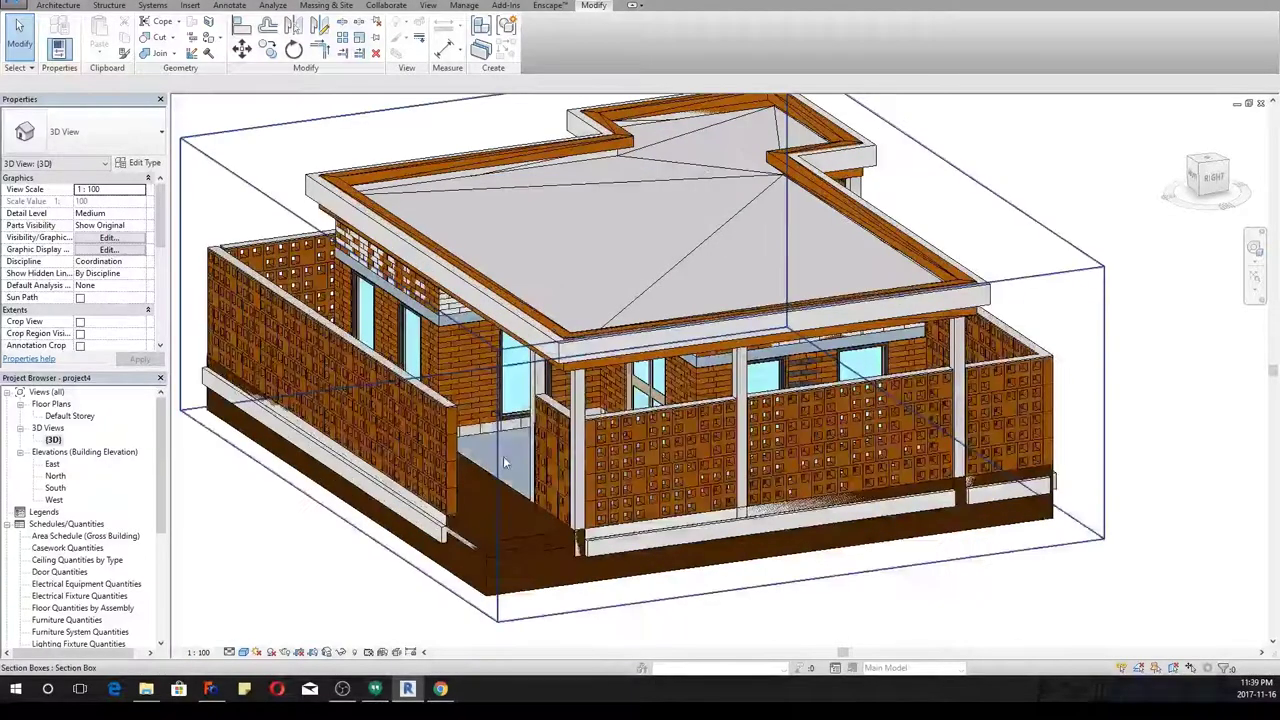